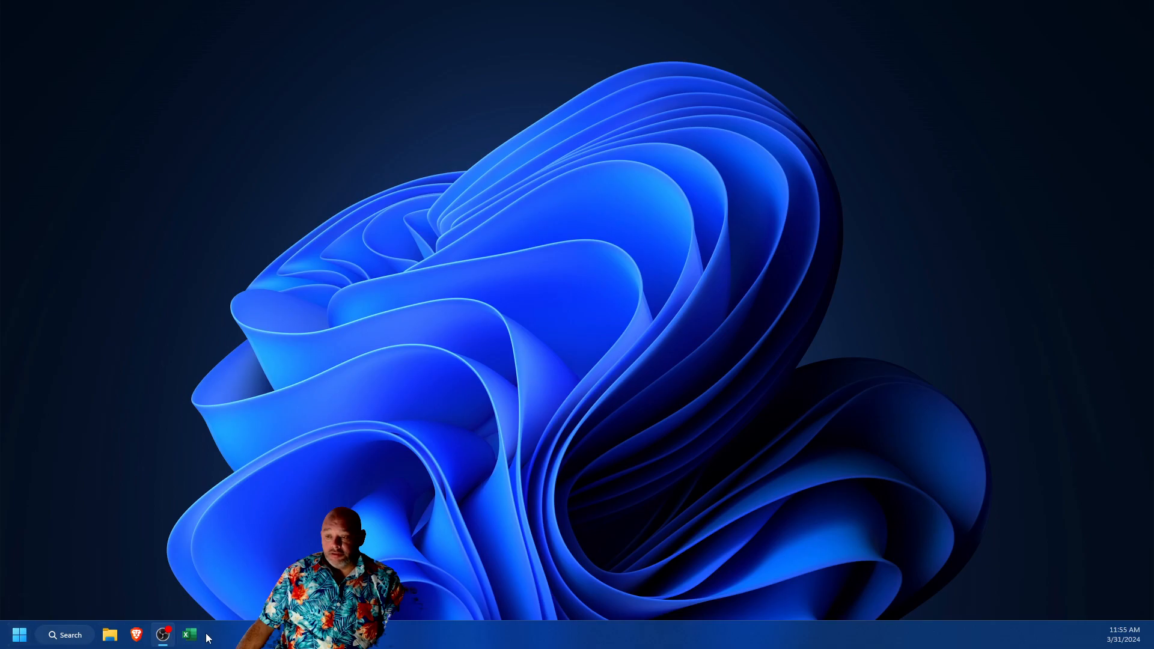
- Launch Excel from Windows and create a blank workbook
click(19, 635)
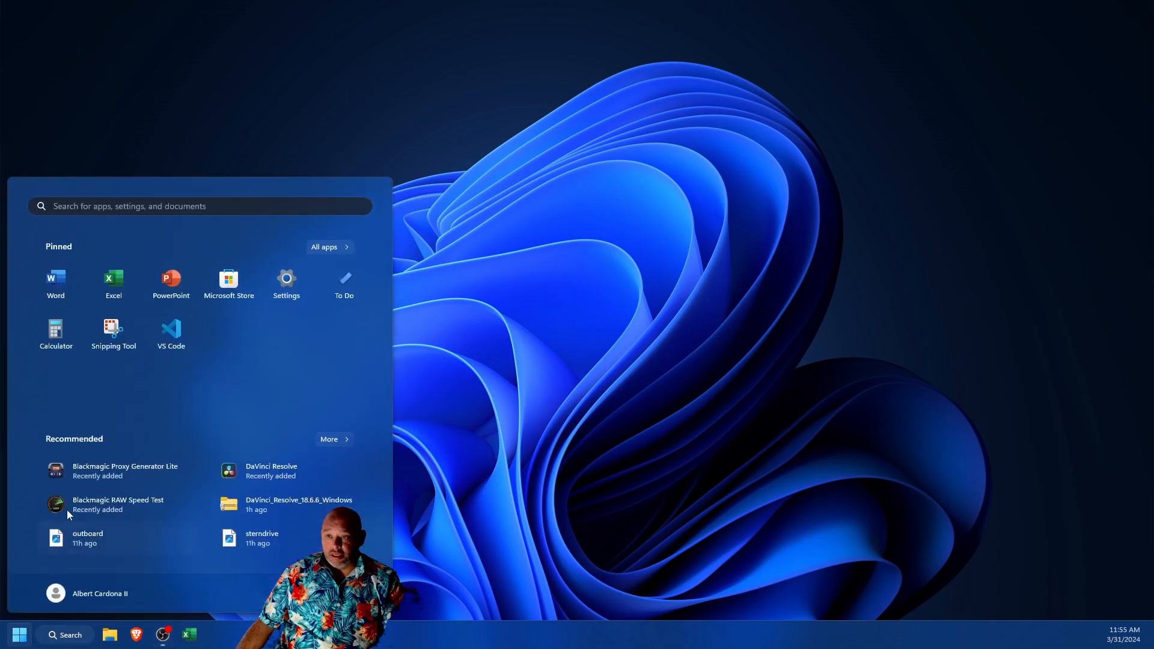
click(14, 645)
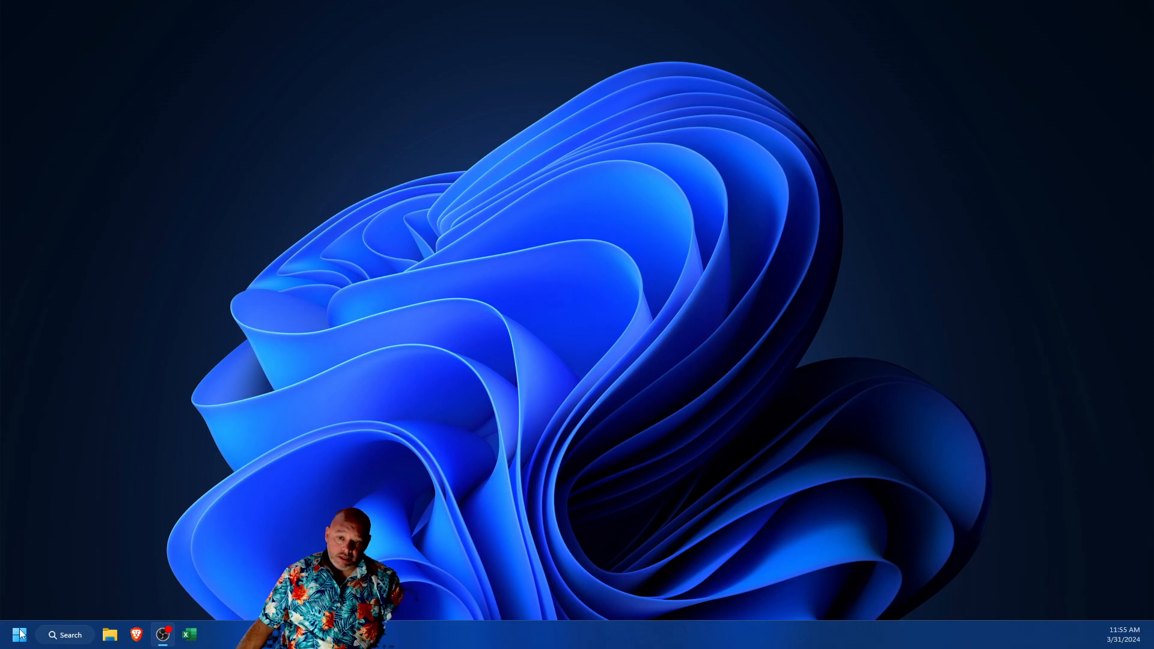
click(20, 634)
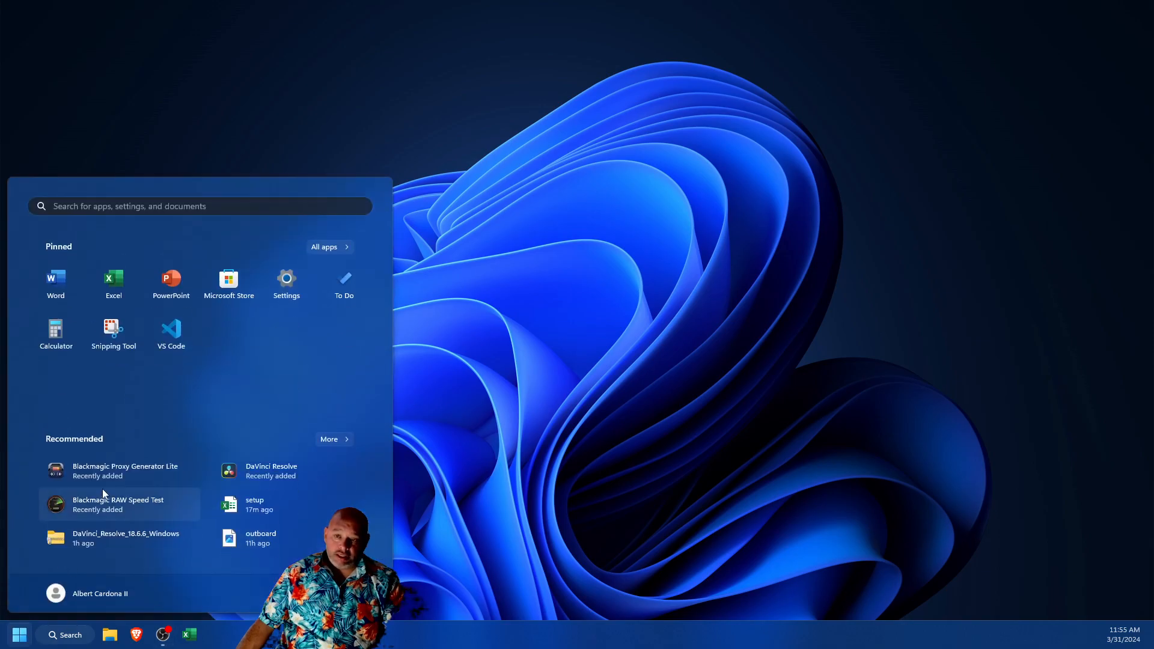
text(exc)
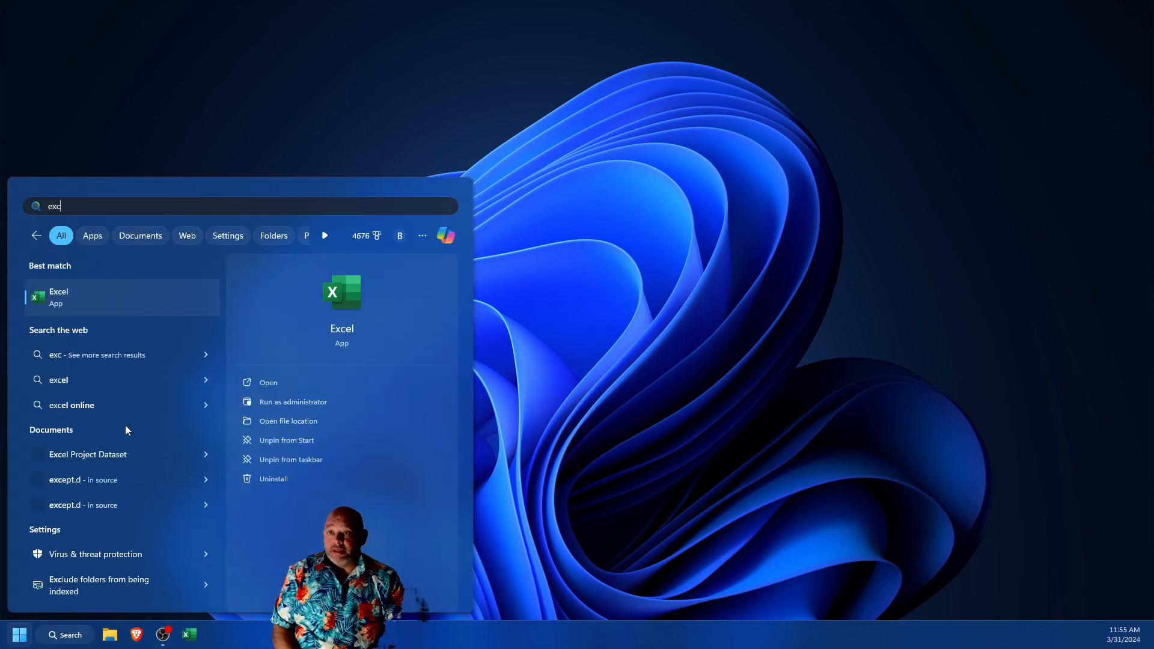
key(Return)
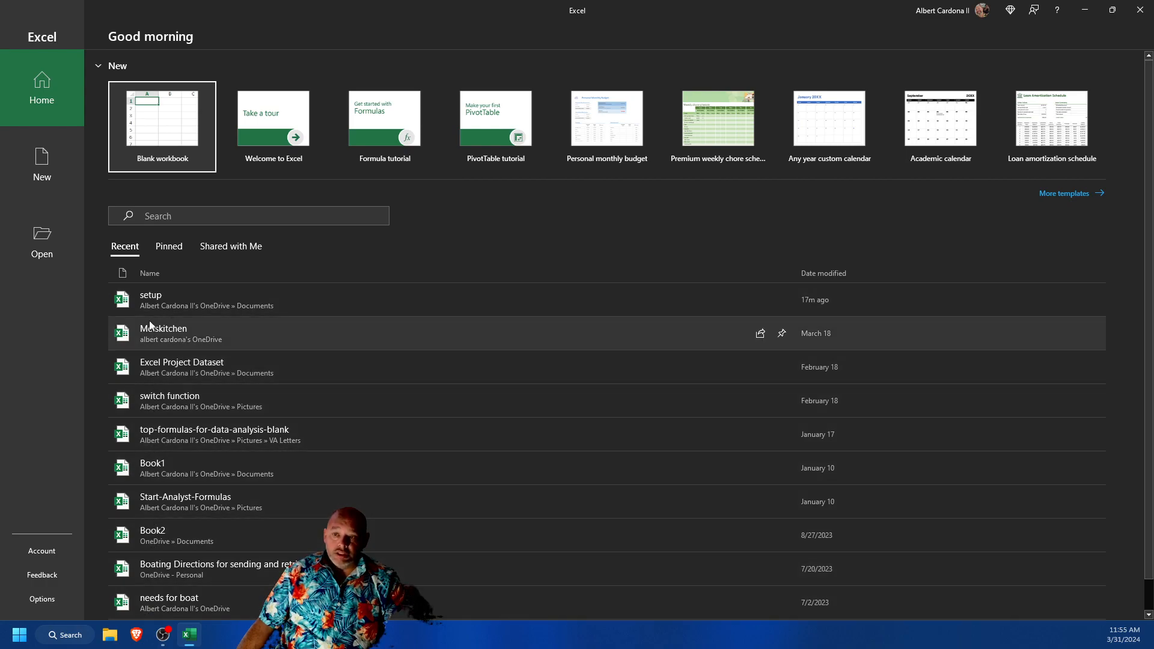
click(142, 109)
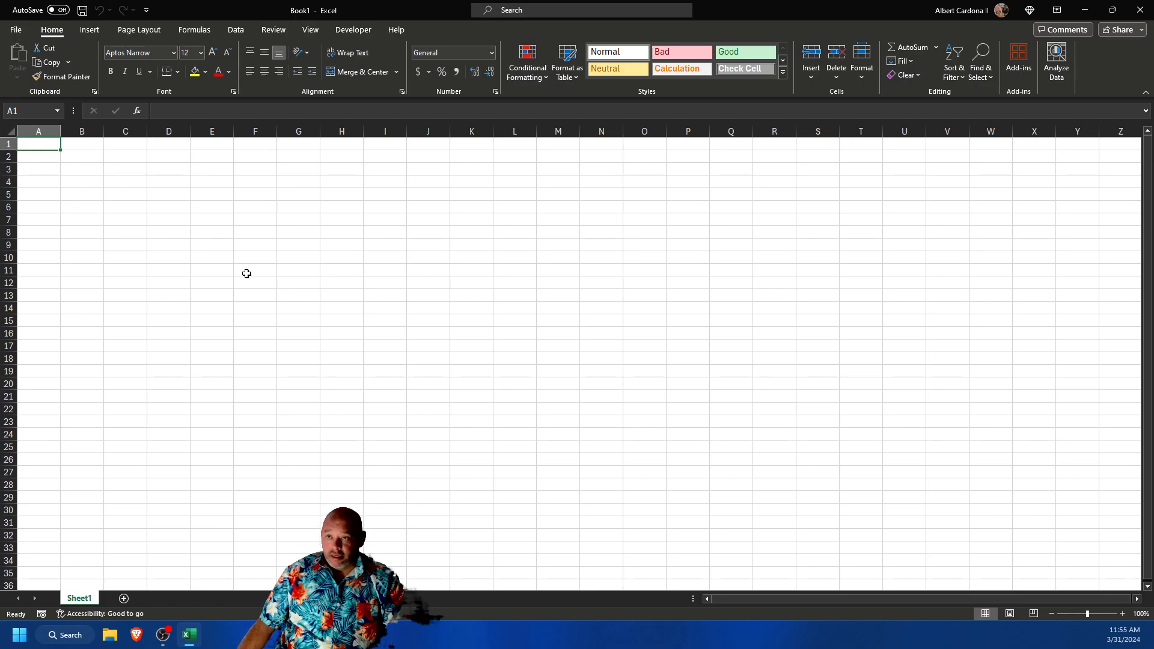
- Fill the cell range A1:N26 with the black theme colour
scroll(246, 269, up, 10)
scroll(240, 275, down, 4)
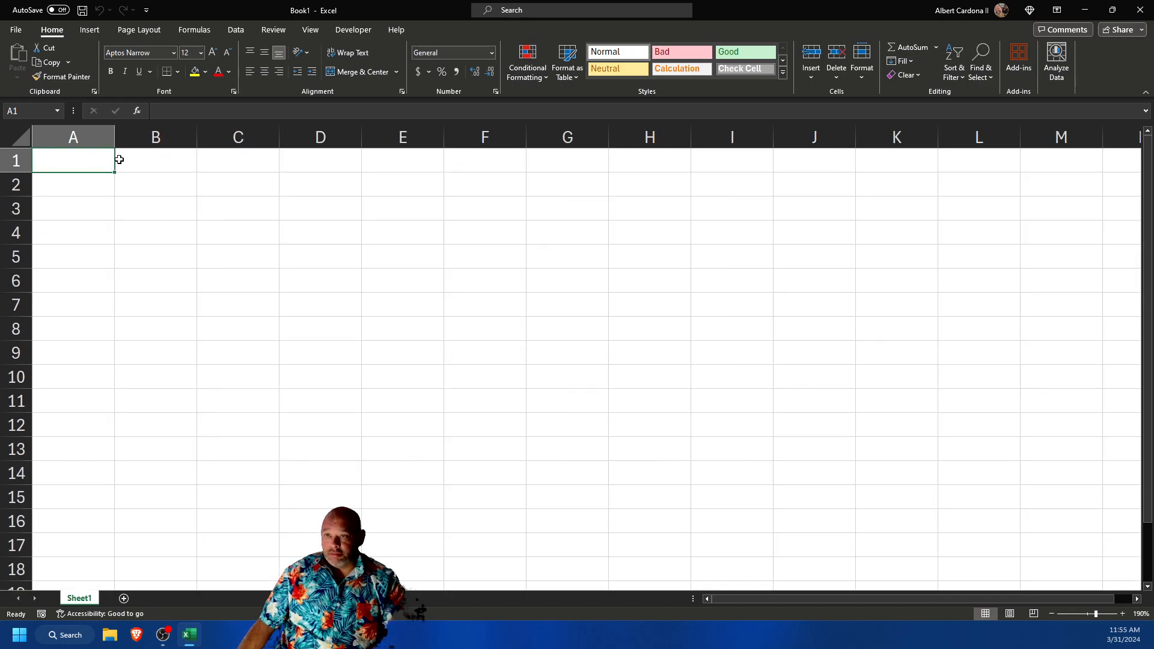
click(20, 135)
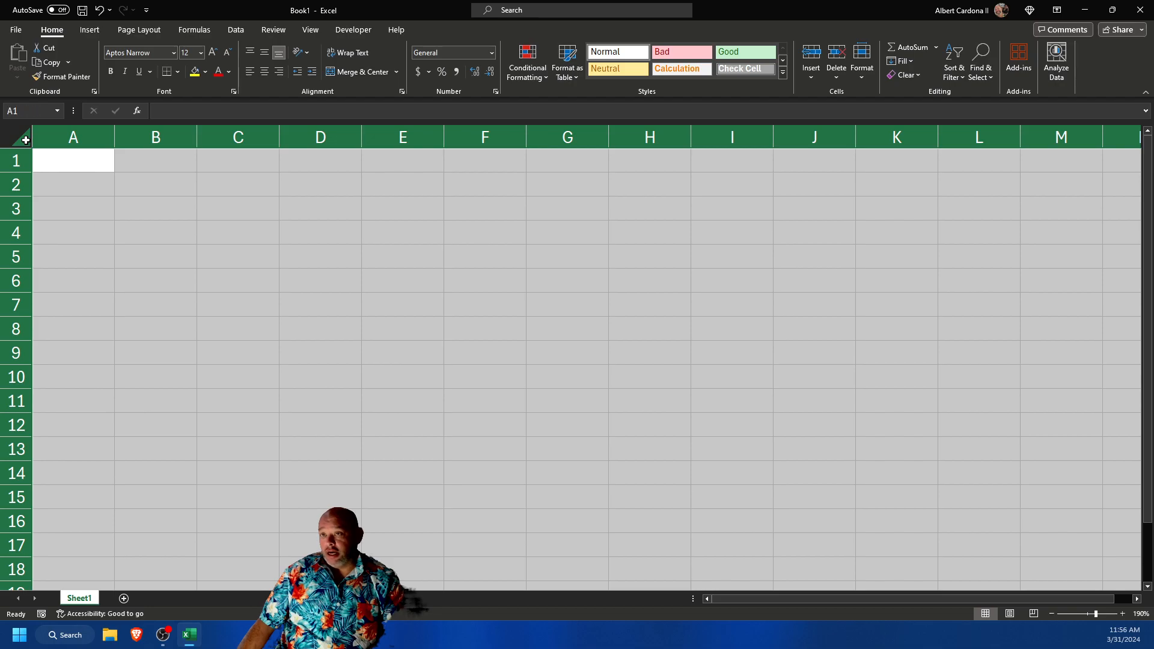
click(80, 174)
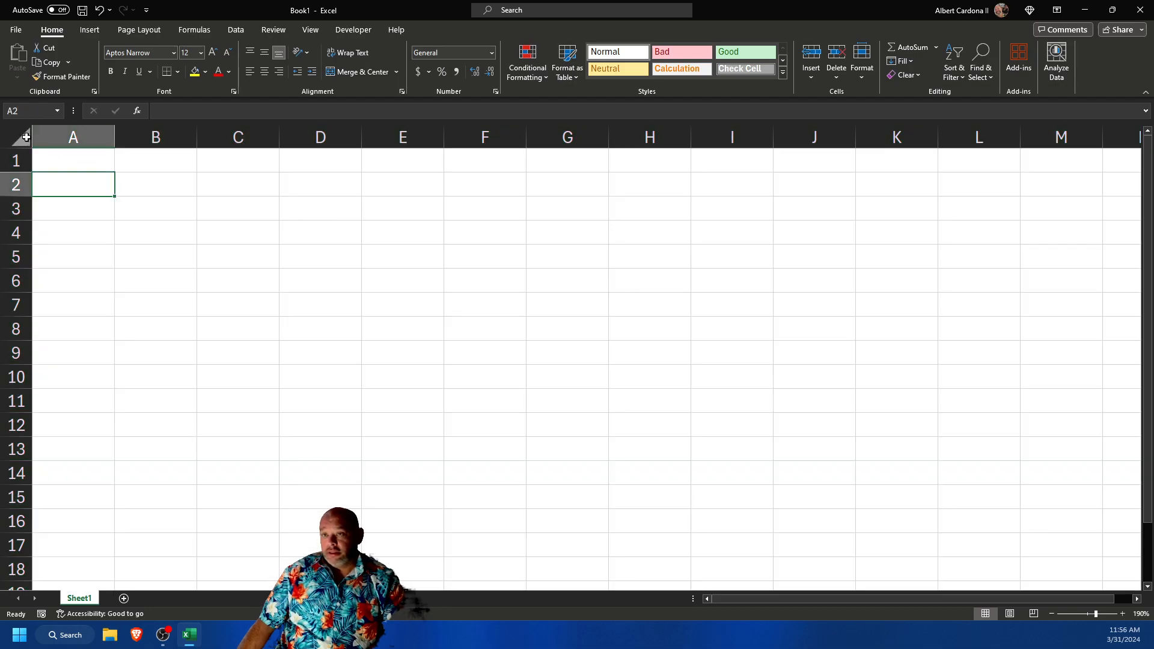
click(62, 162)
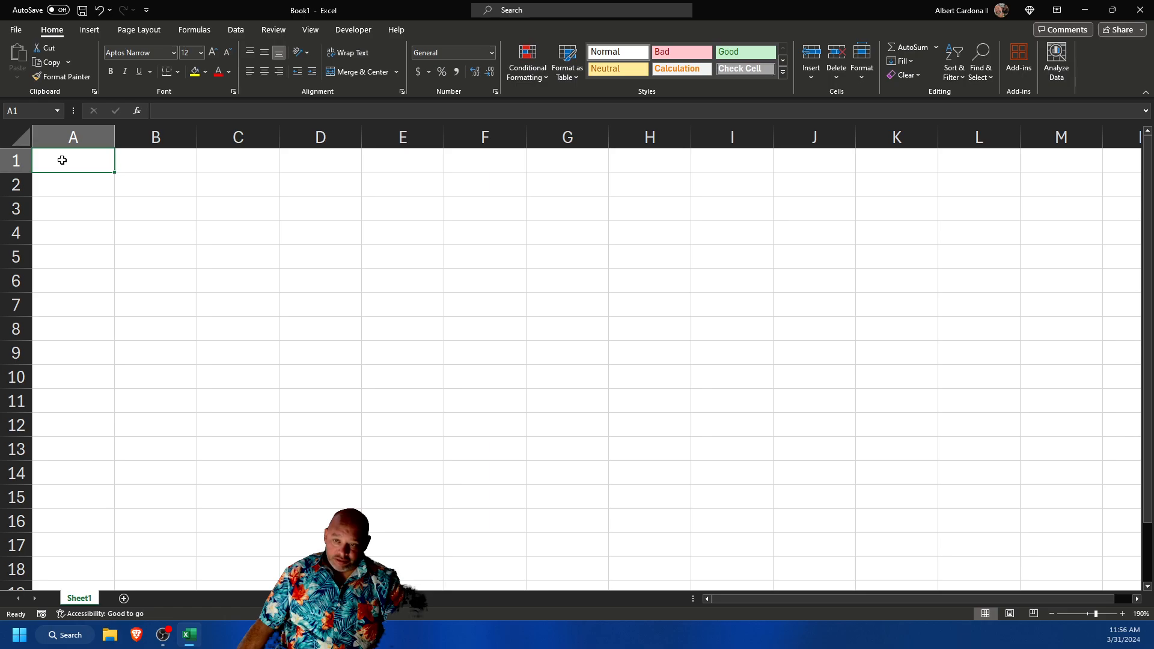
drag(62, 160, 972, 572)
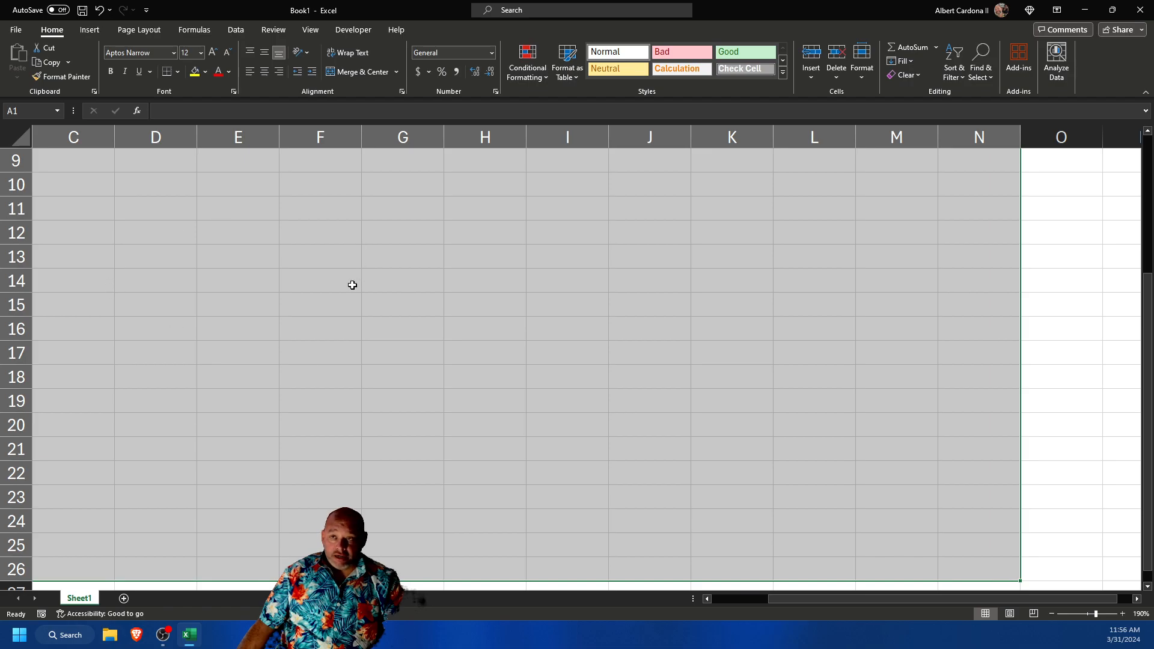
click(205, 73)
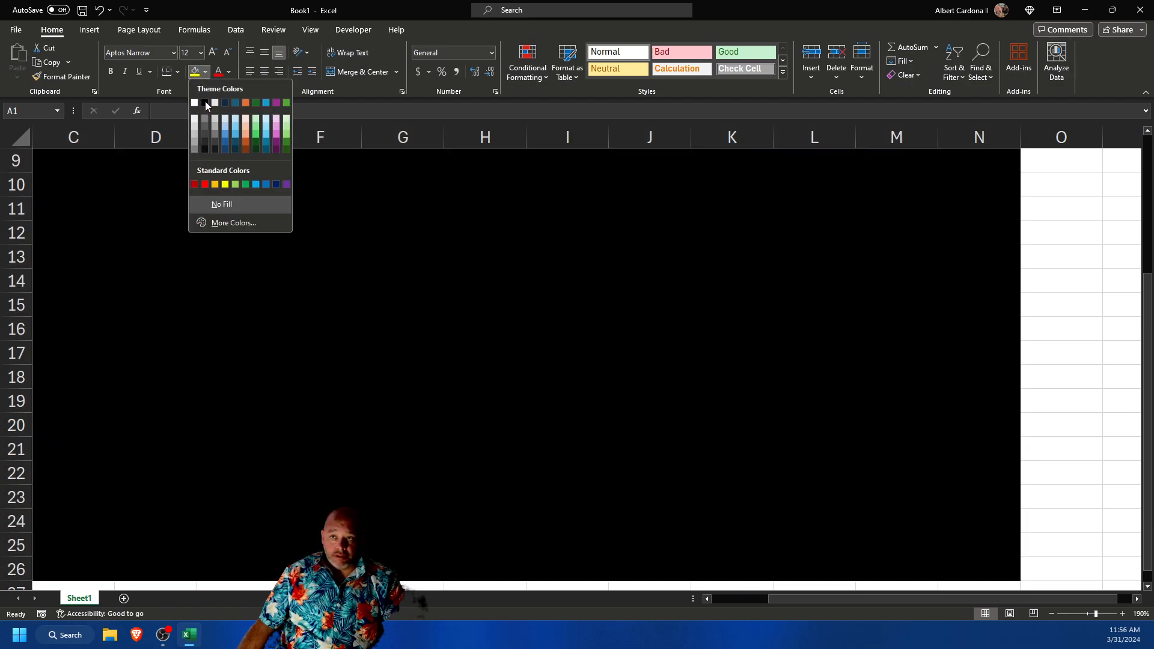
click(205, 102)
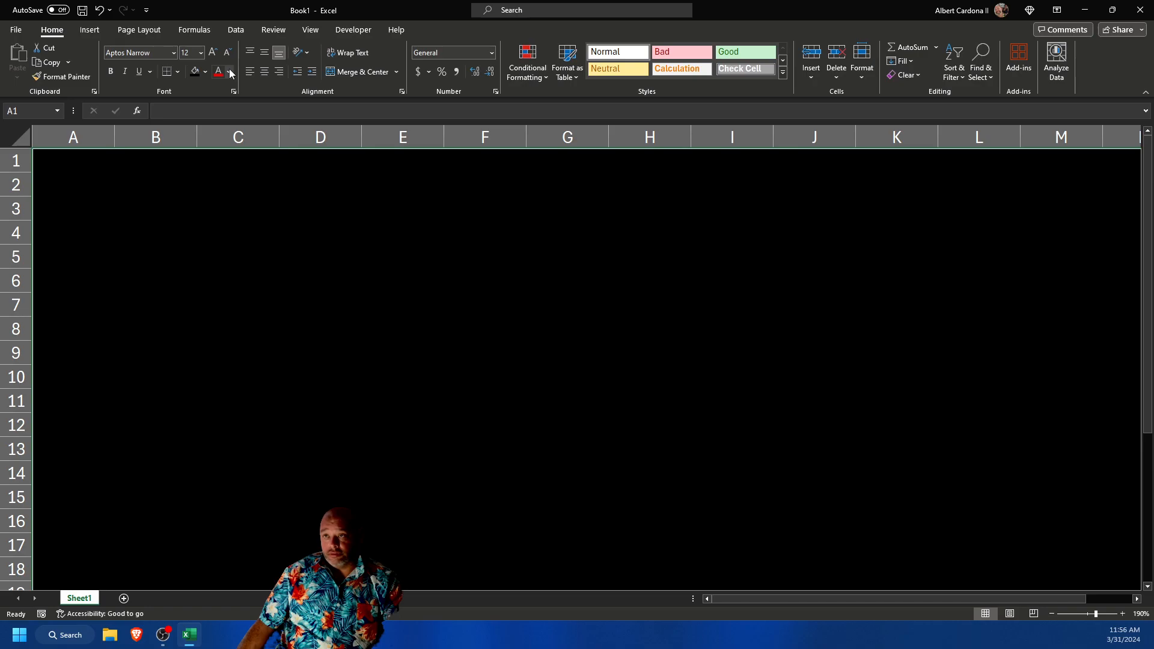
- Apply All Borders with a white line colour to the black range A1:N26
click(177, 72)
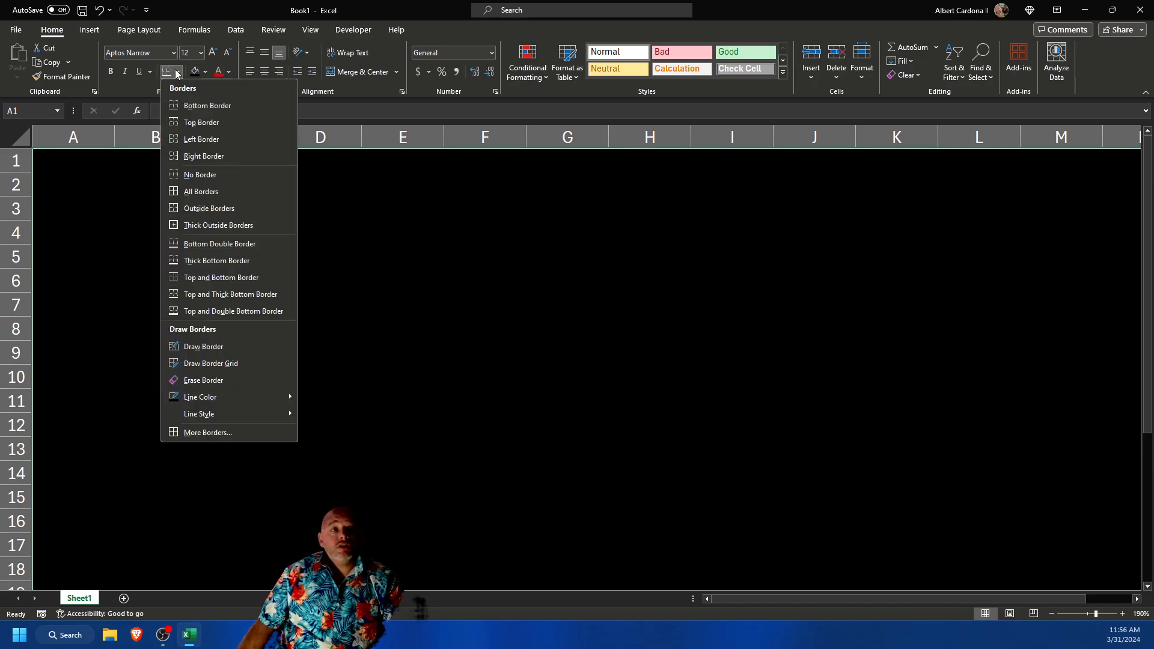
click(196, 190)
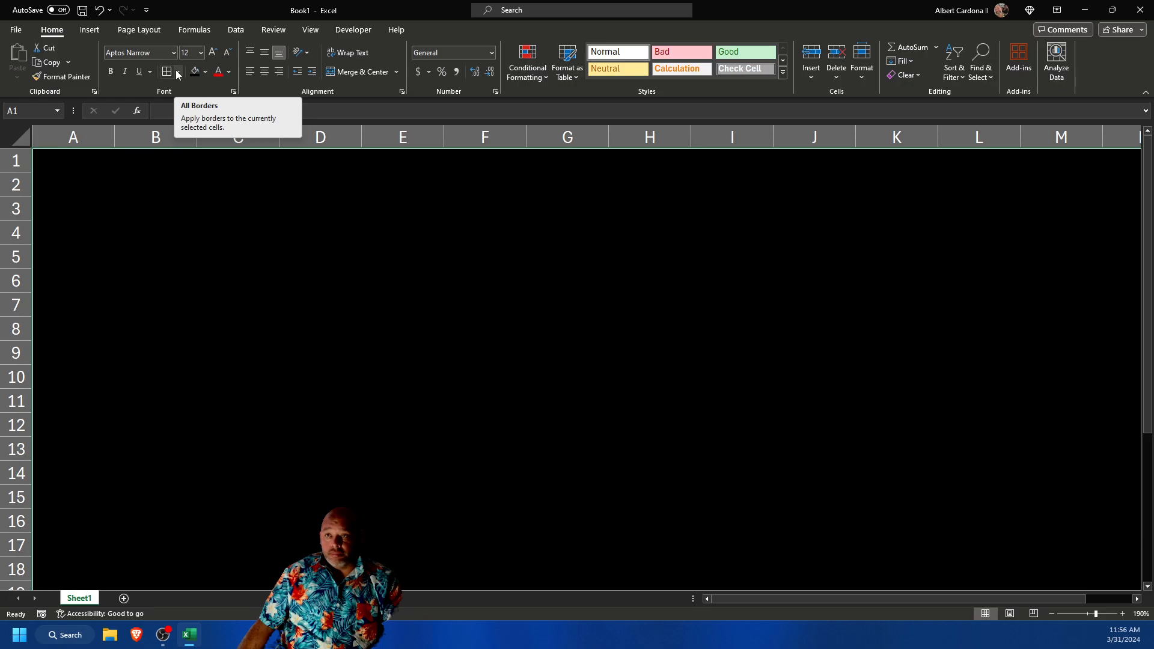
click(177, 72)
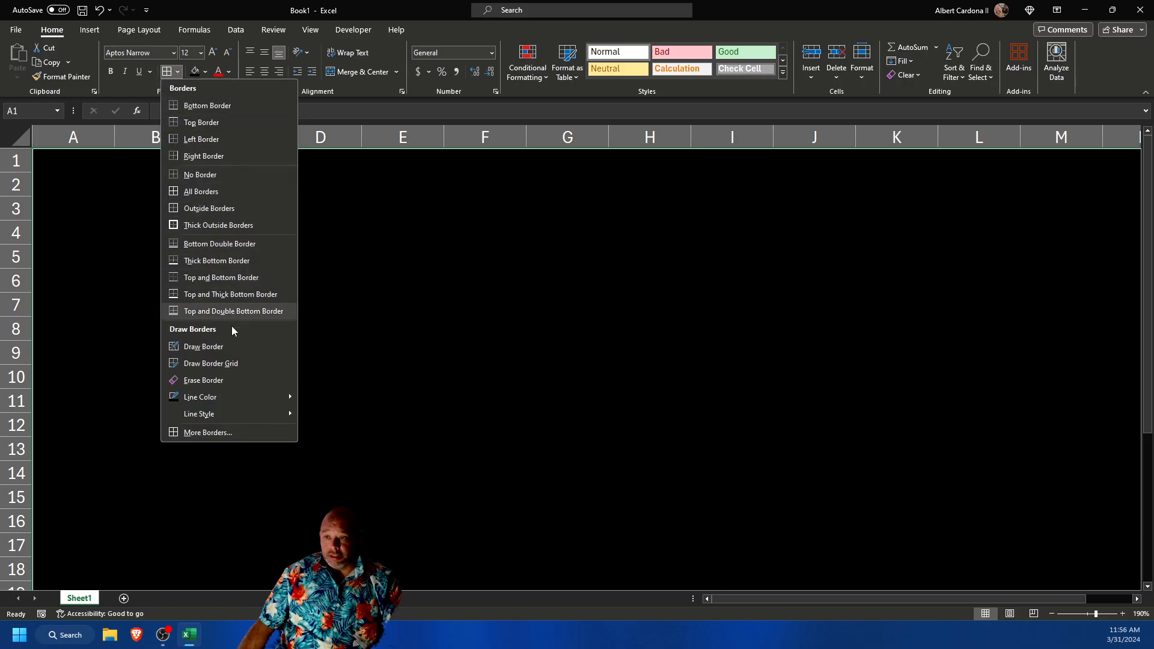
mouse_move(235, 401)
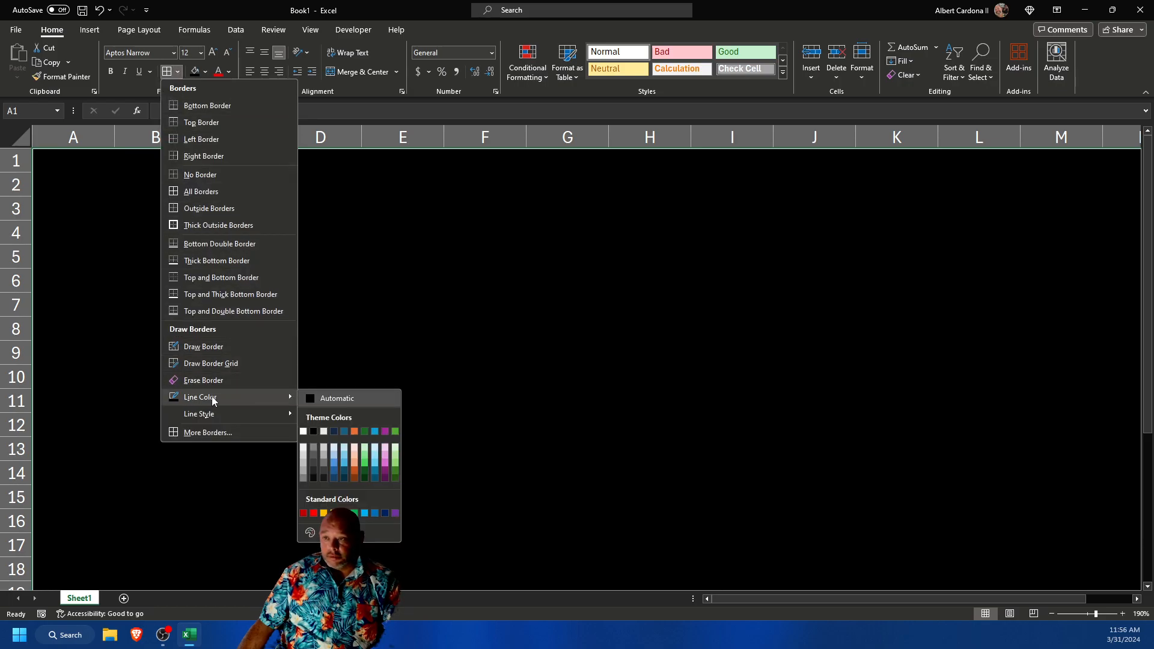
click(304, 431)
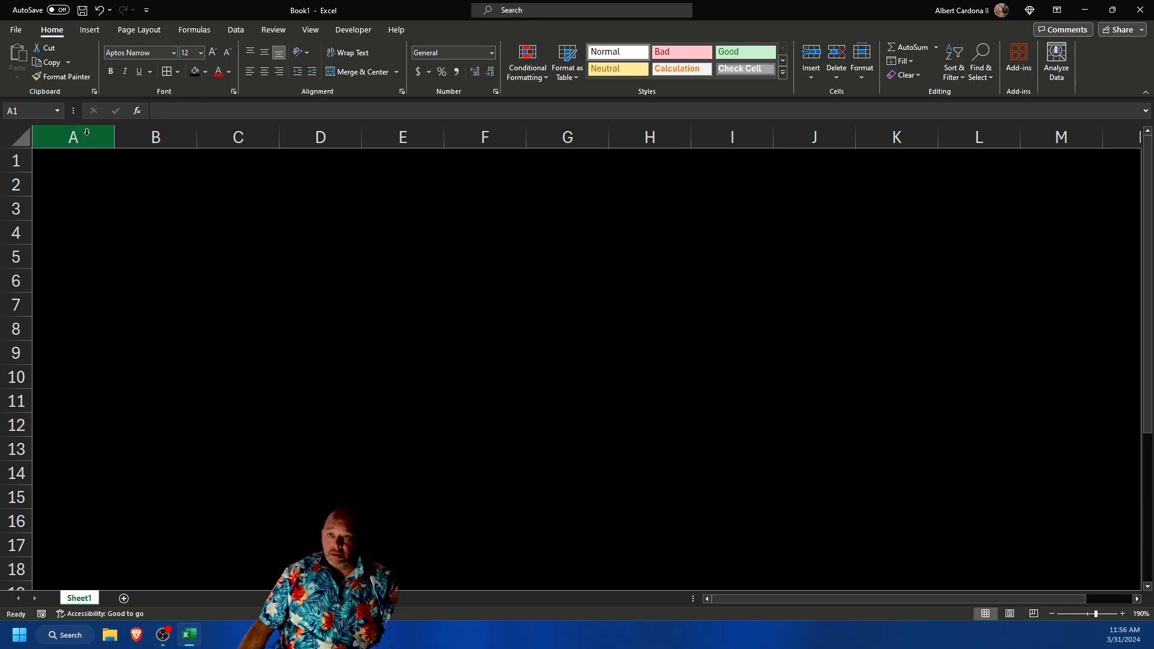
click(177, 72)
click(192, 190)
drag(762, 599, 950, 589)
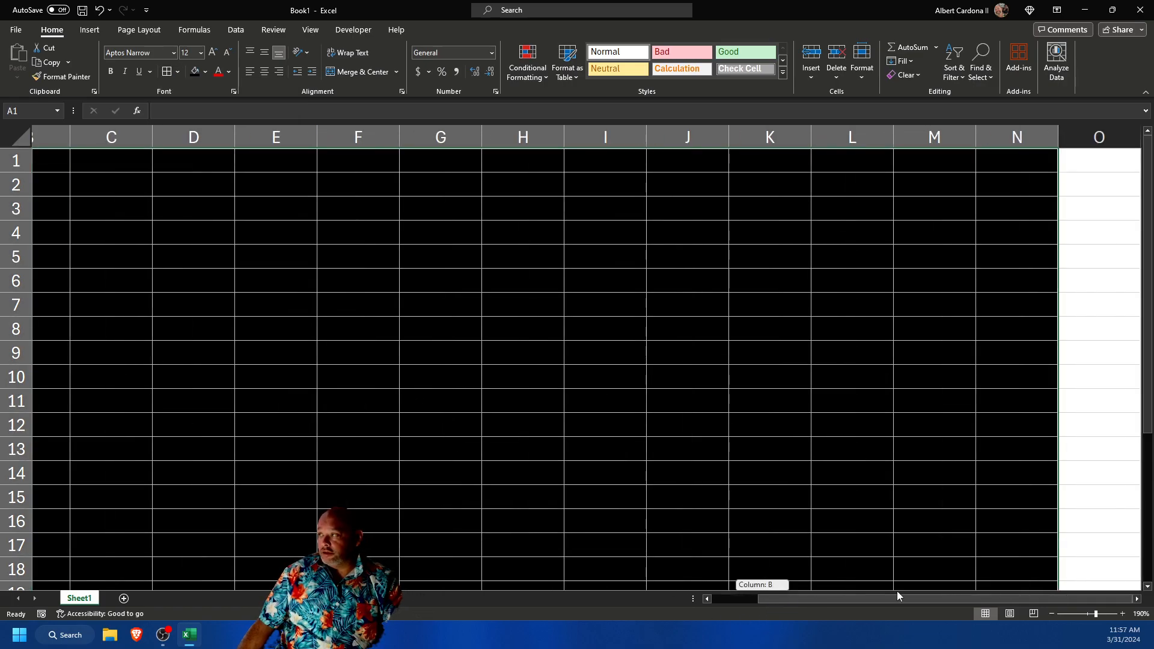
drag(824, 597, 475, 568)
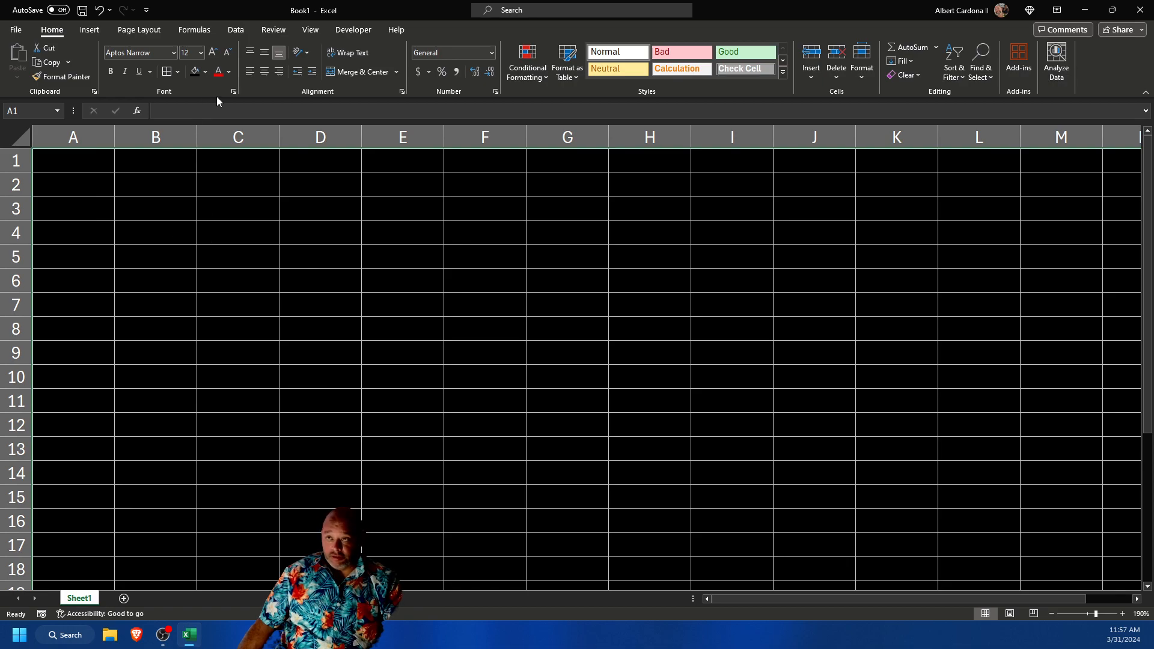
- Set the font colour of the entire worksheet to white
click(57, 161)
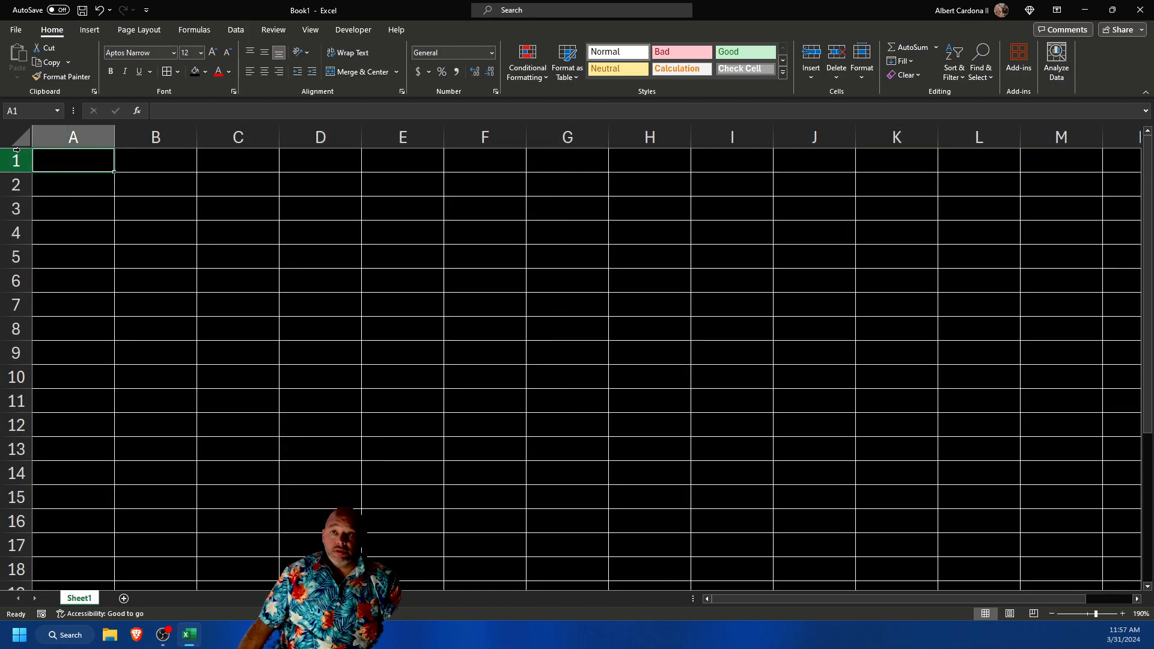
click(18, 141)
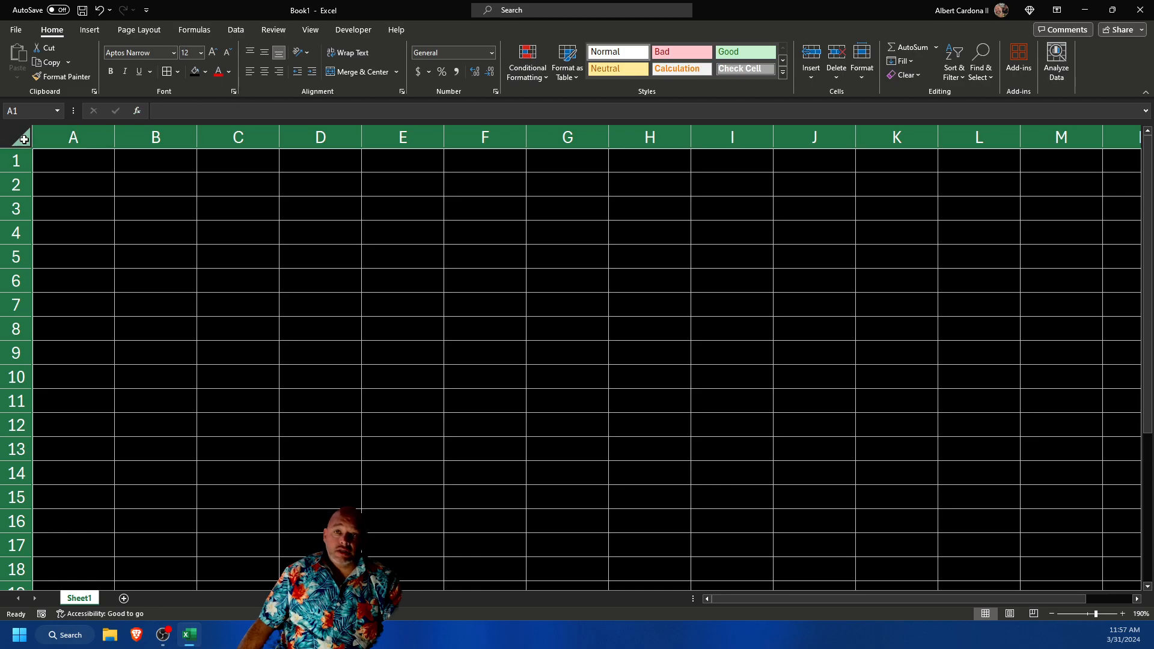
click(229, 72)
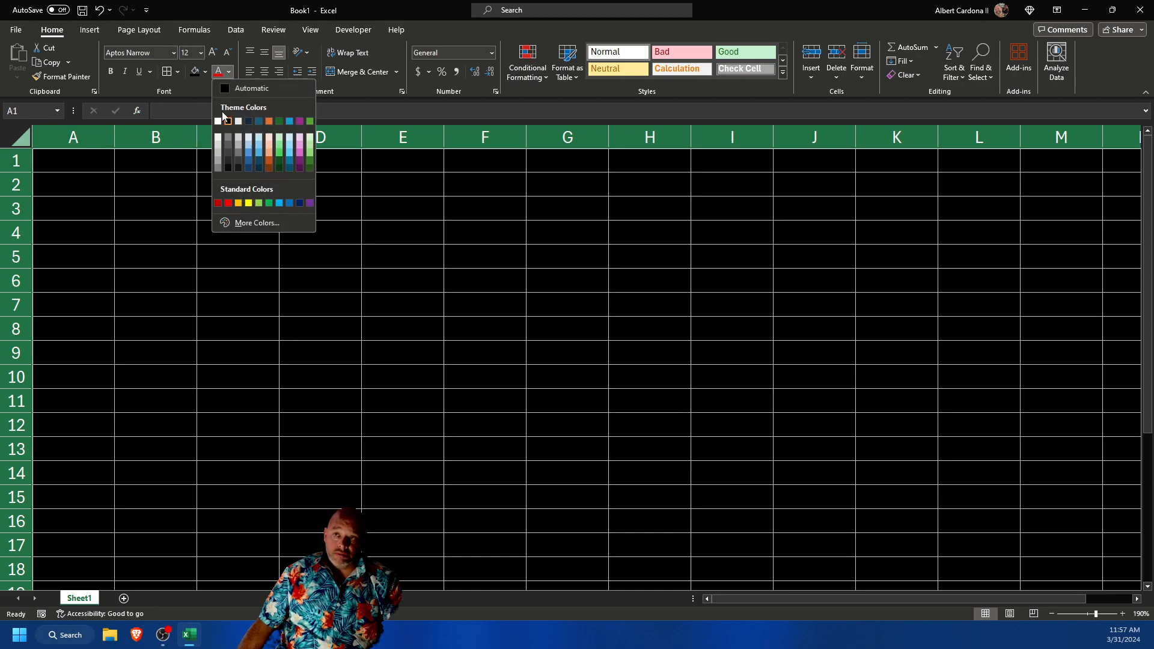
click(220, 120)
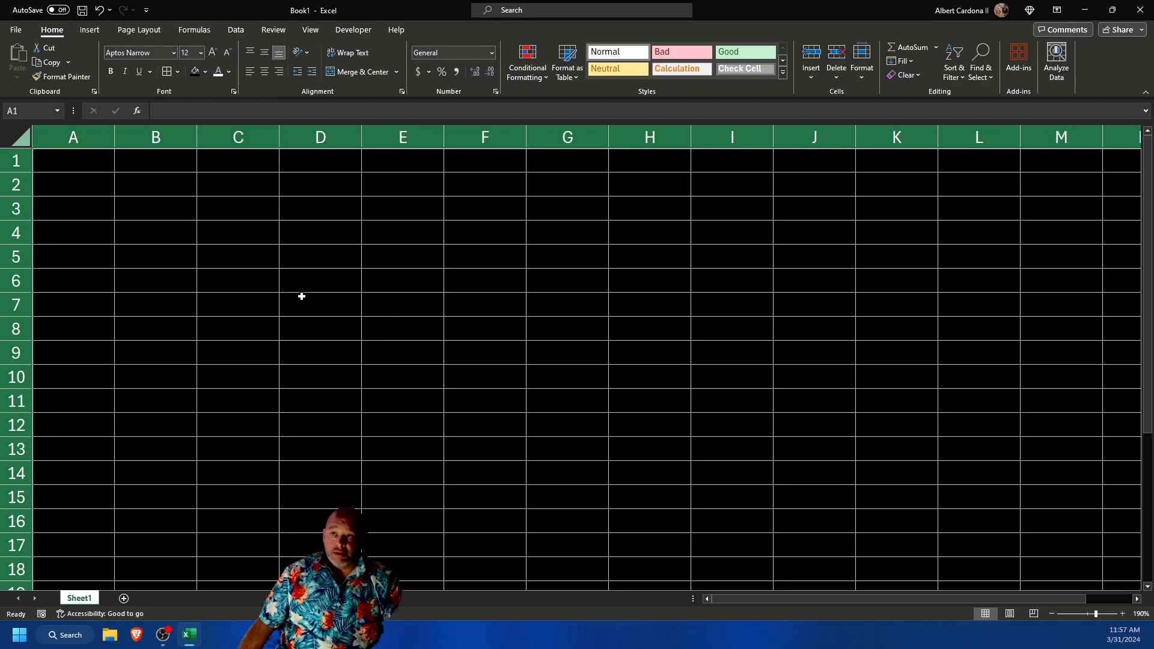
click(99, 165)
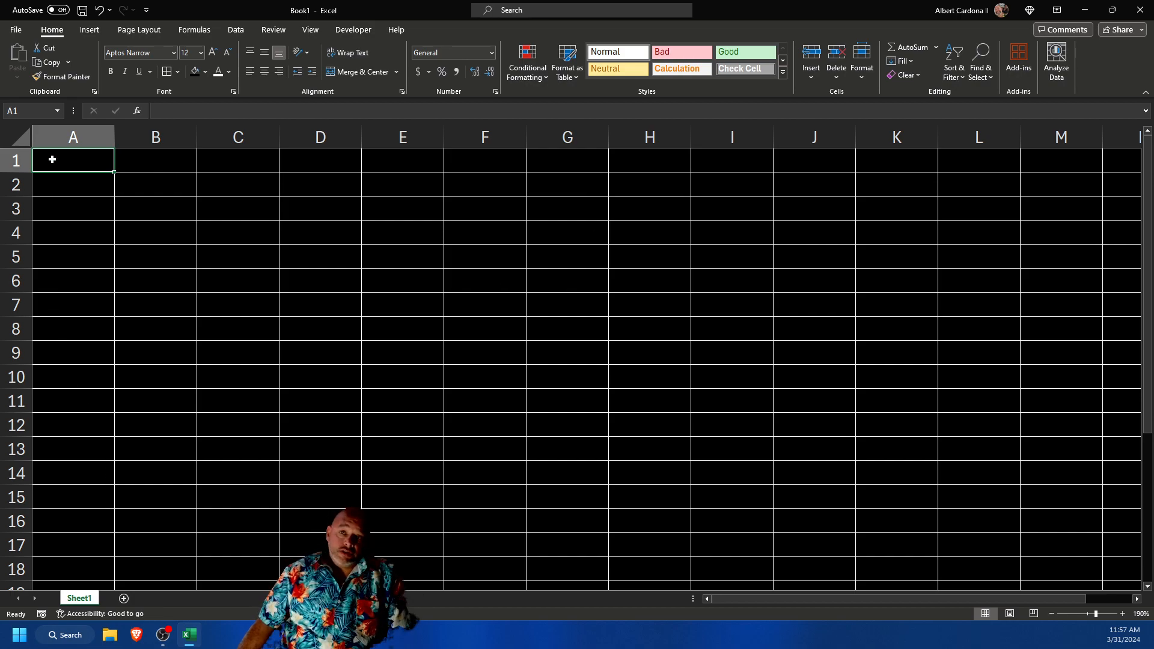
click(73, 191)
click(67, 156)
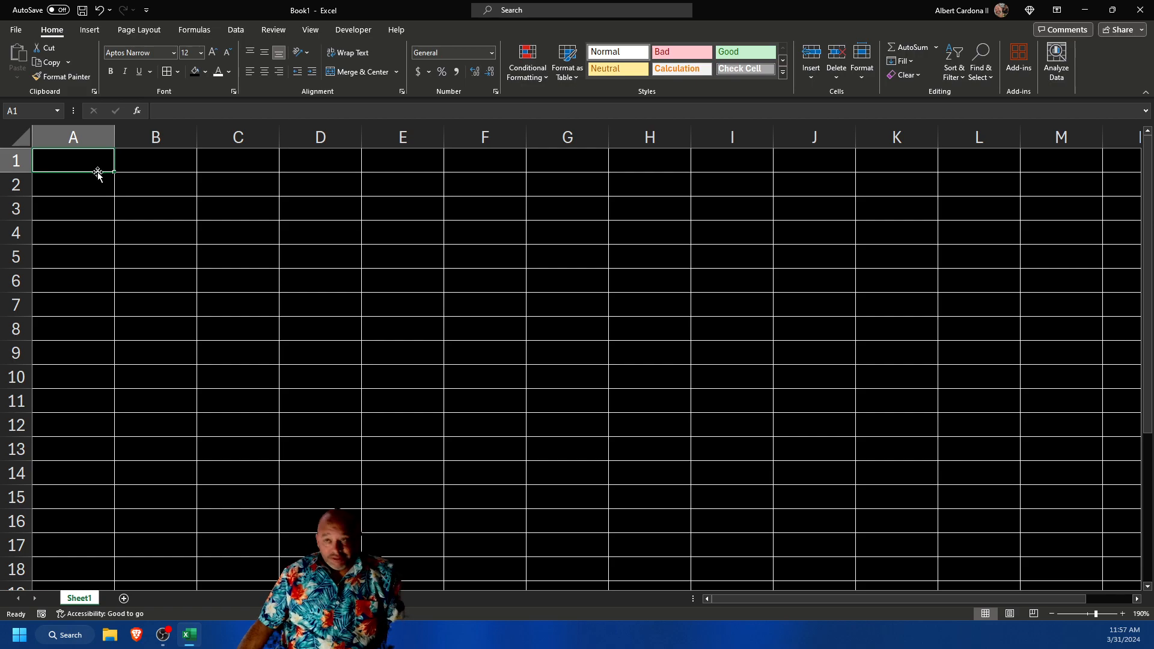
click(140, 170)
click(168, 200)
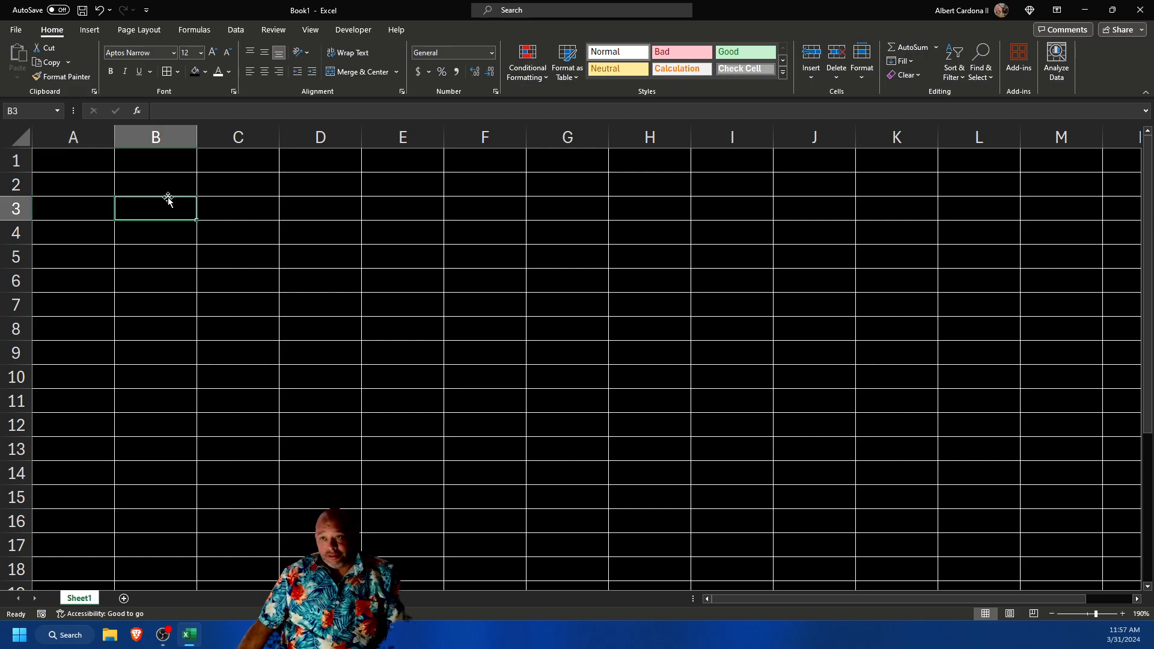
click(63, 184)
- Enter the sample text "sfieuhsalOUHFISOFHD" in A1, auto-fit column A's width to it, and undo both changes
click(64, 165)
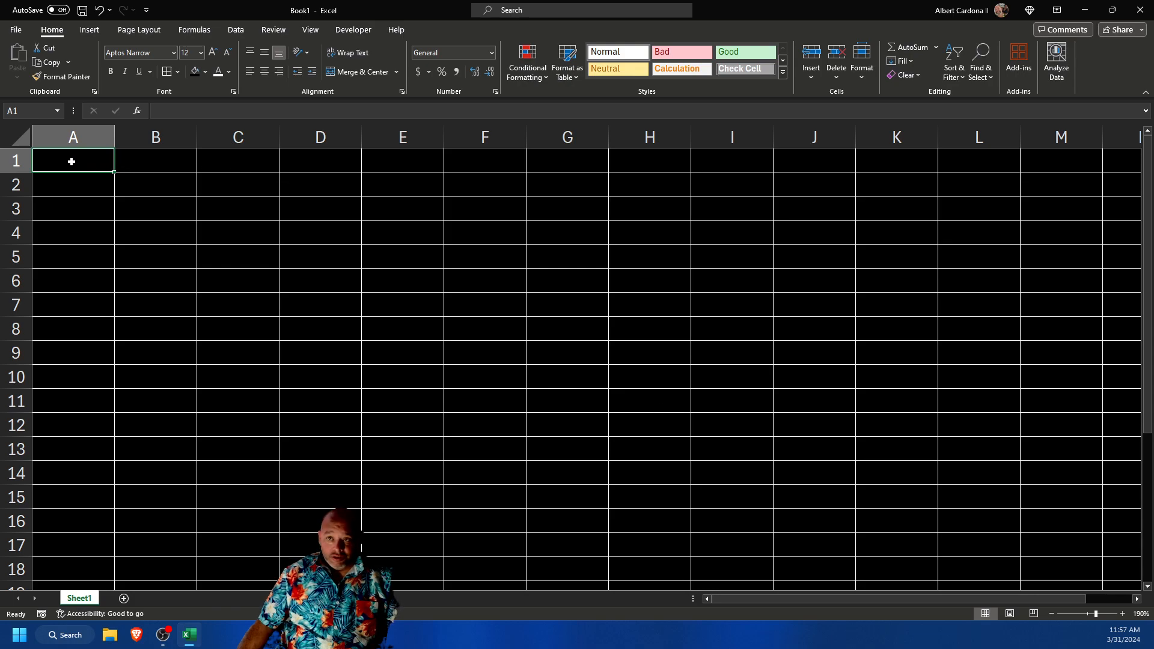
text(sfieuhsalOUHFISOFHD)
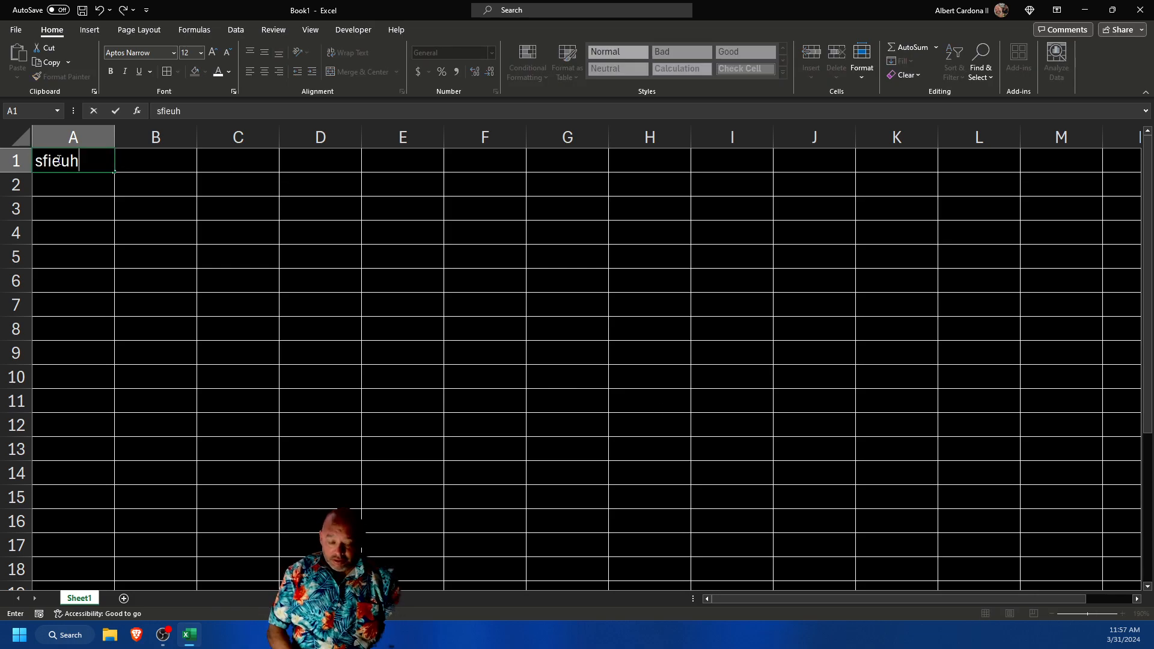
click(132, 220)
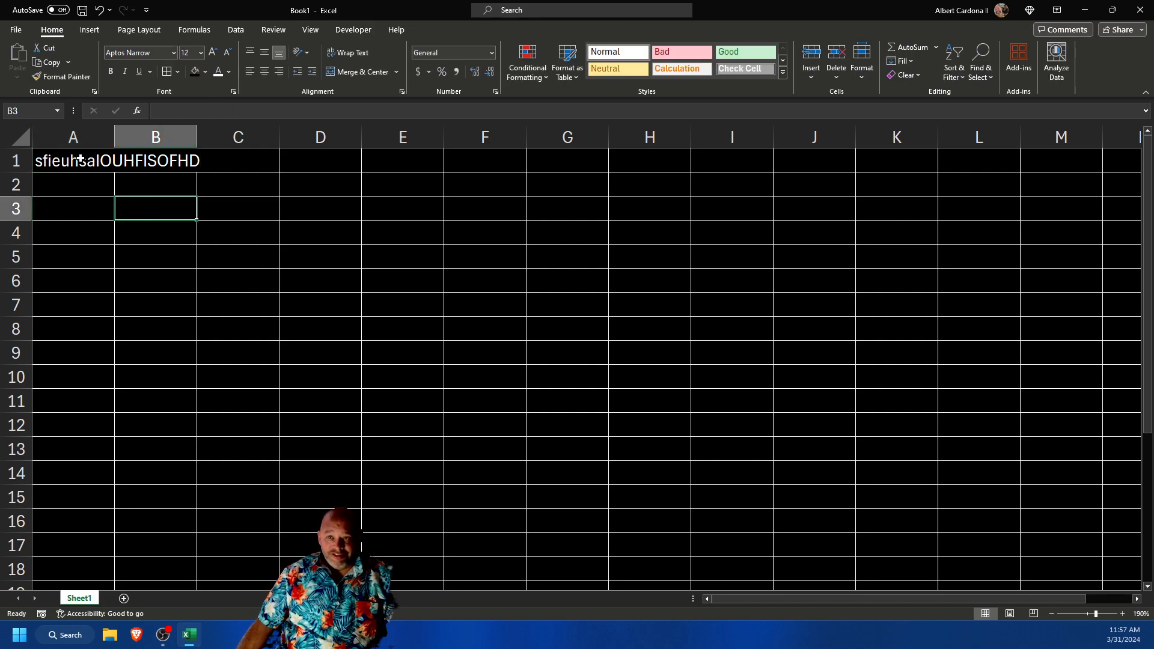
double_click(115, 138)
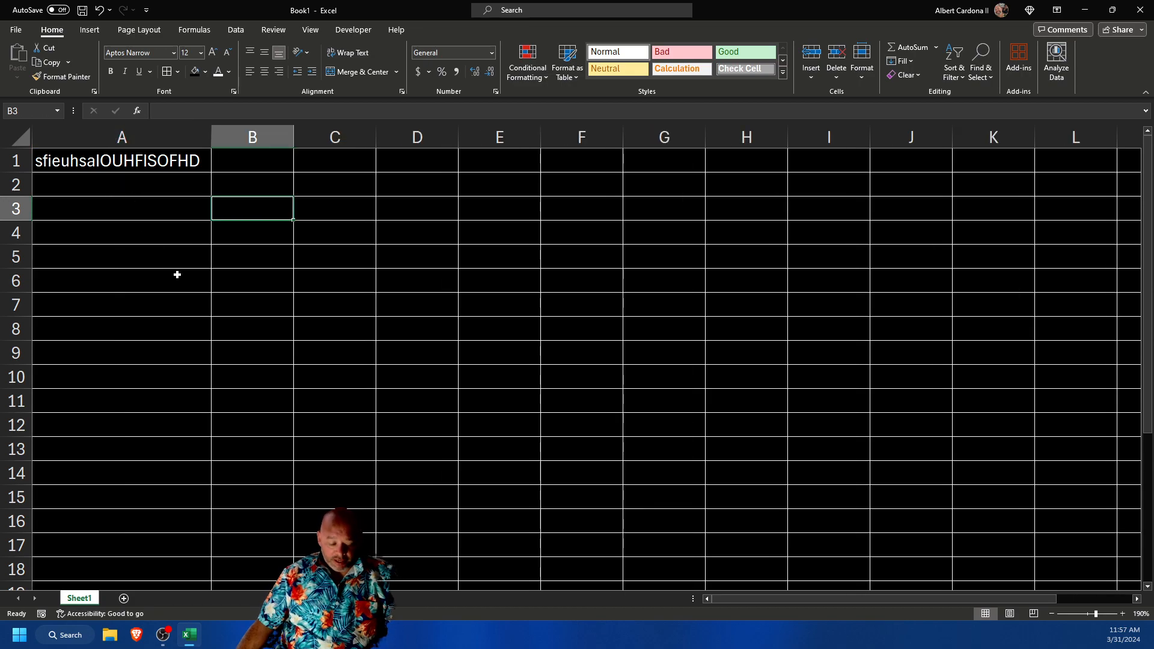
key(ctrl+z)
key(ctrl+z)
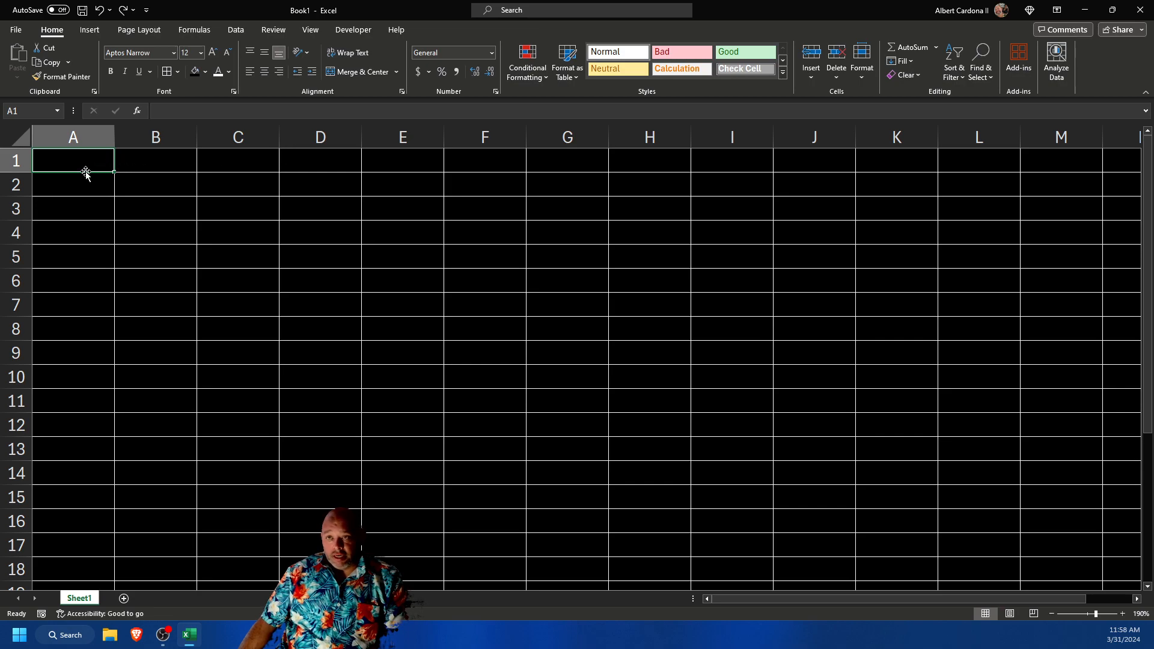
- Enter the column header "Item Name" in cell A1
text(ITEM)
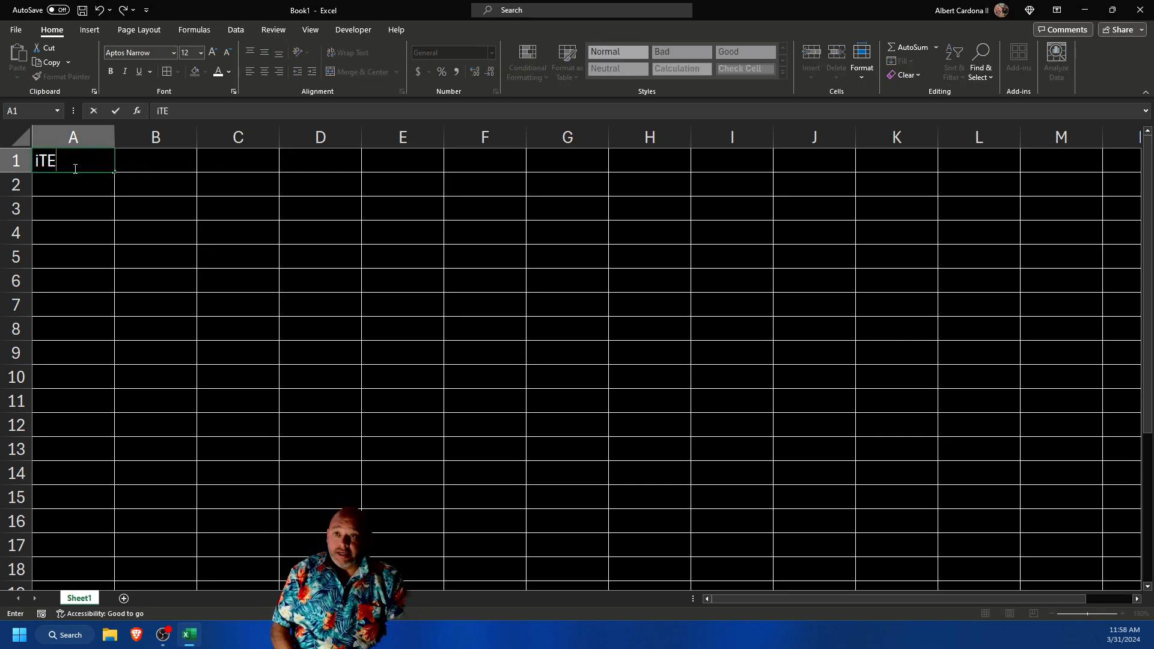
key(BackSpace)
key(BackSpace)
key(BackSpace)
key(BackSpace)
text(i)
key(BackSpace)
text(I)
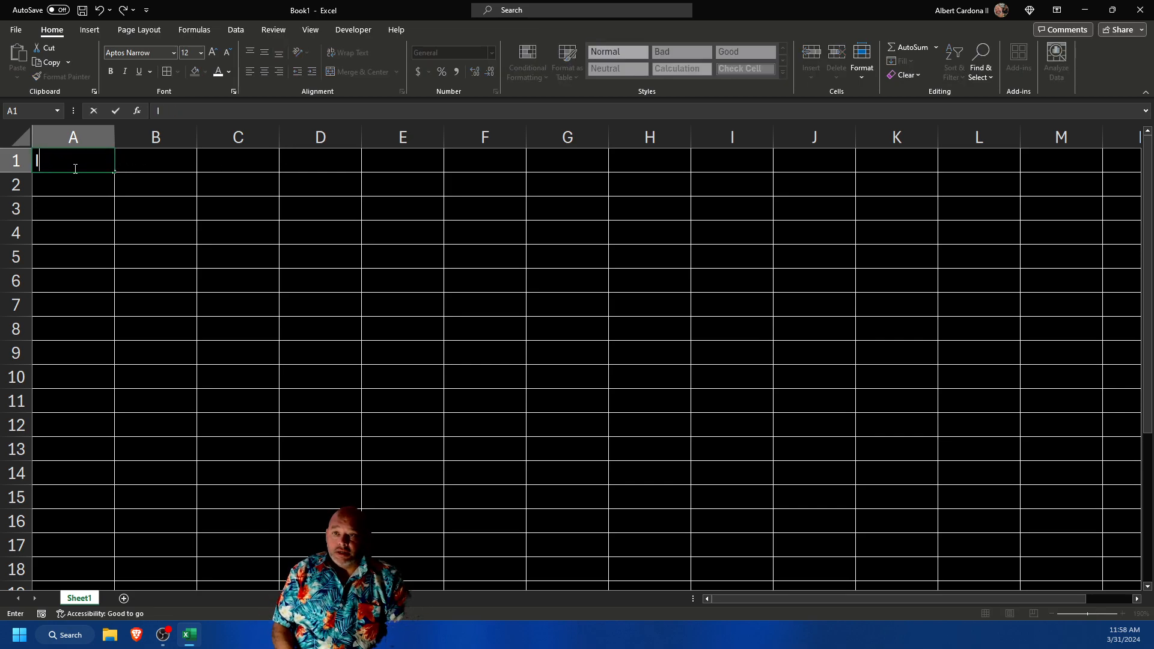
text(tem Name)
key(Tab)
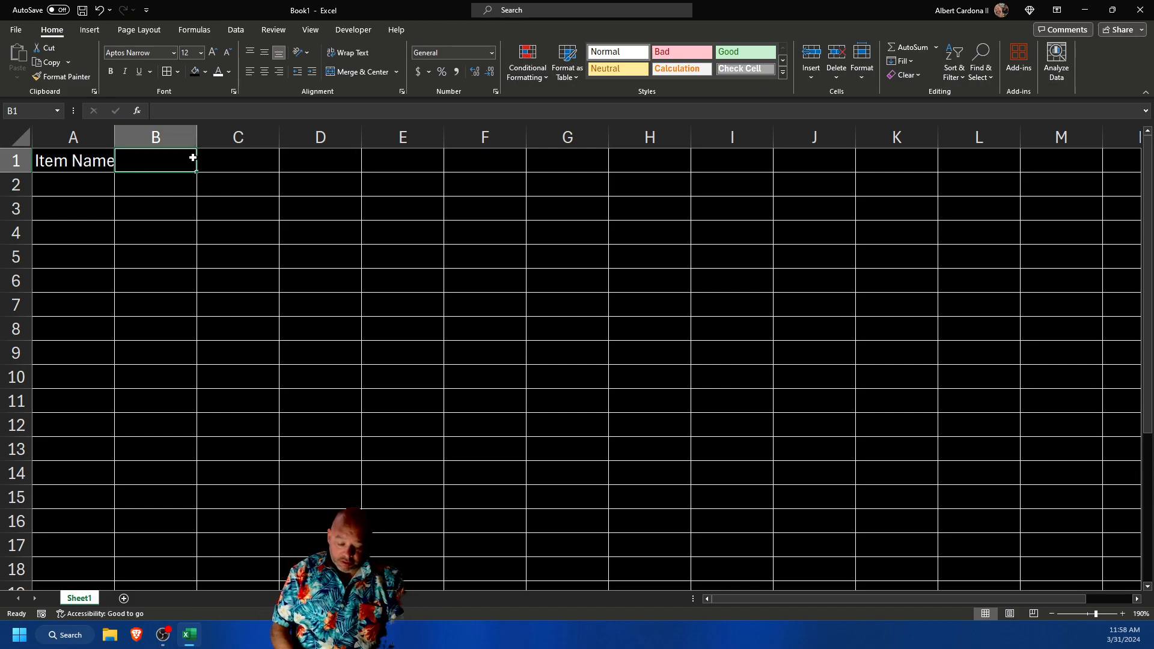
- Enter the column headers "My Price", "Your Price" and "Profit" in cells B1, C1 and D1
text(My Price)
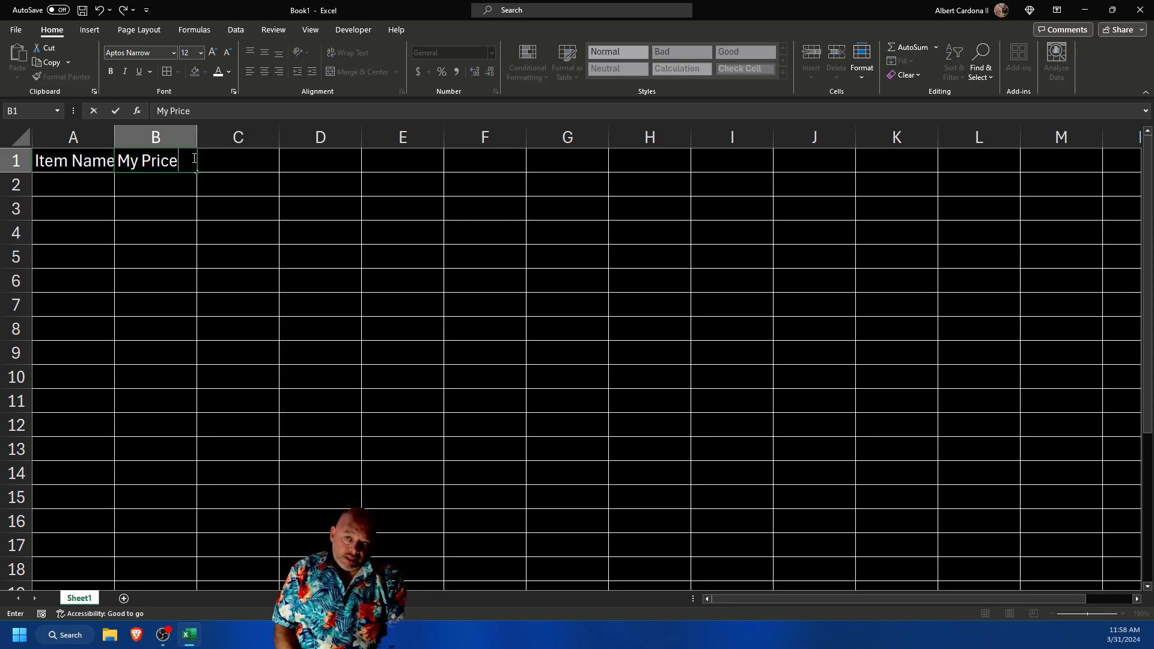
key(Tab)
text(Y)
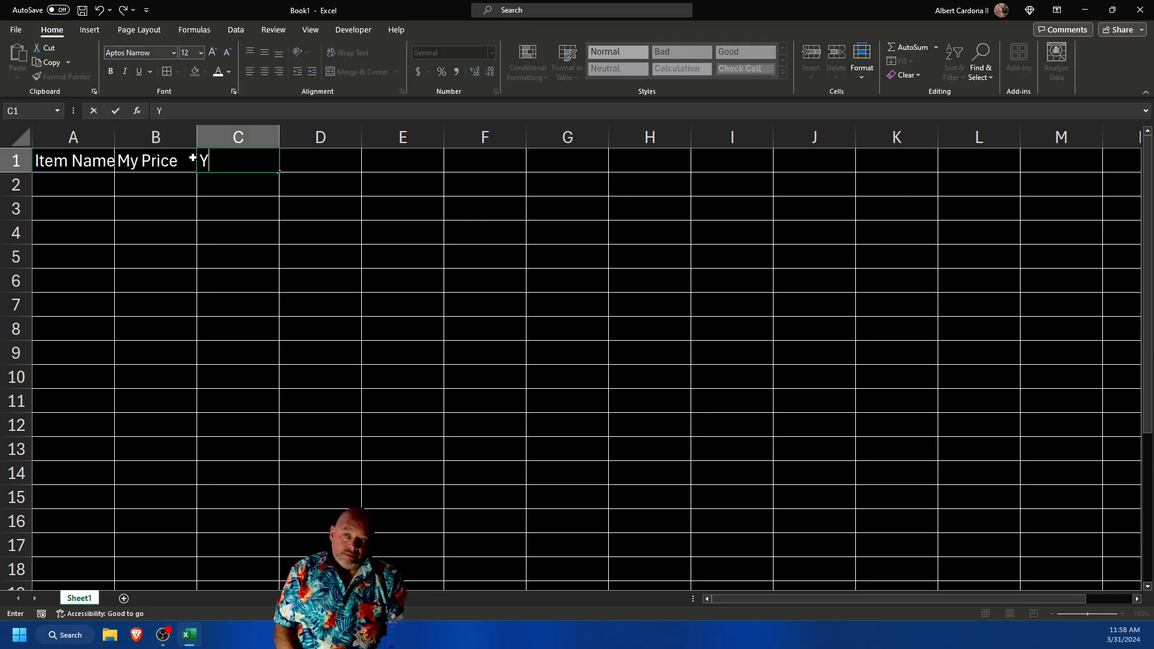
text(our Price)
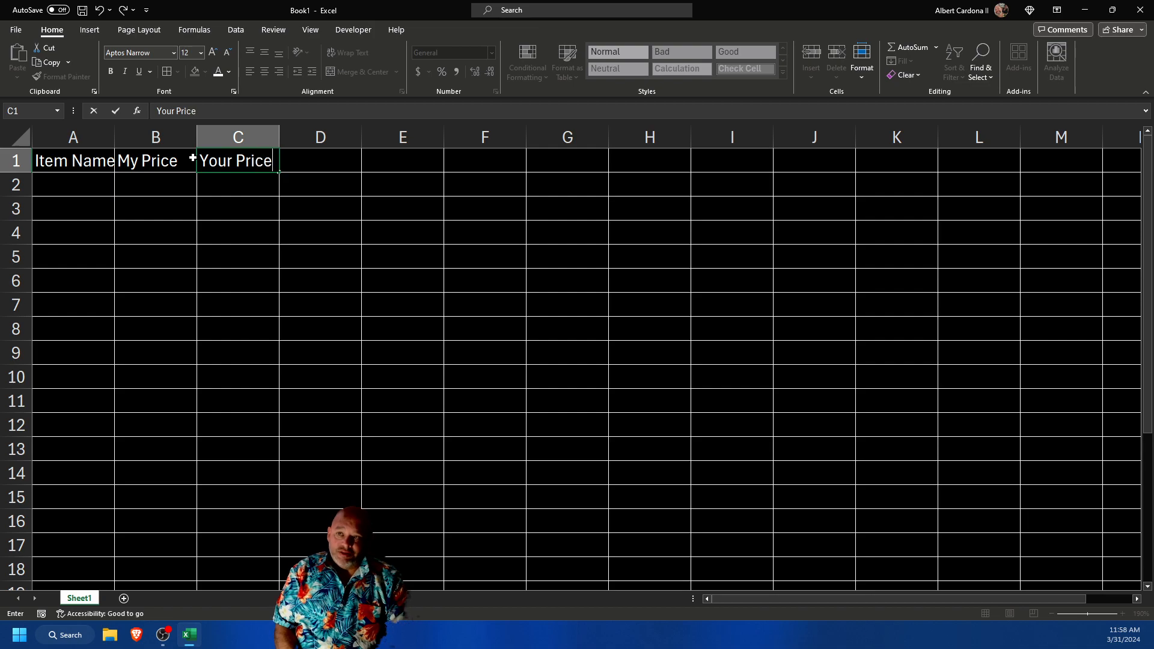
key(Tab)
text(Profi)
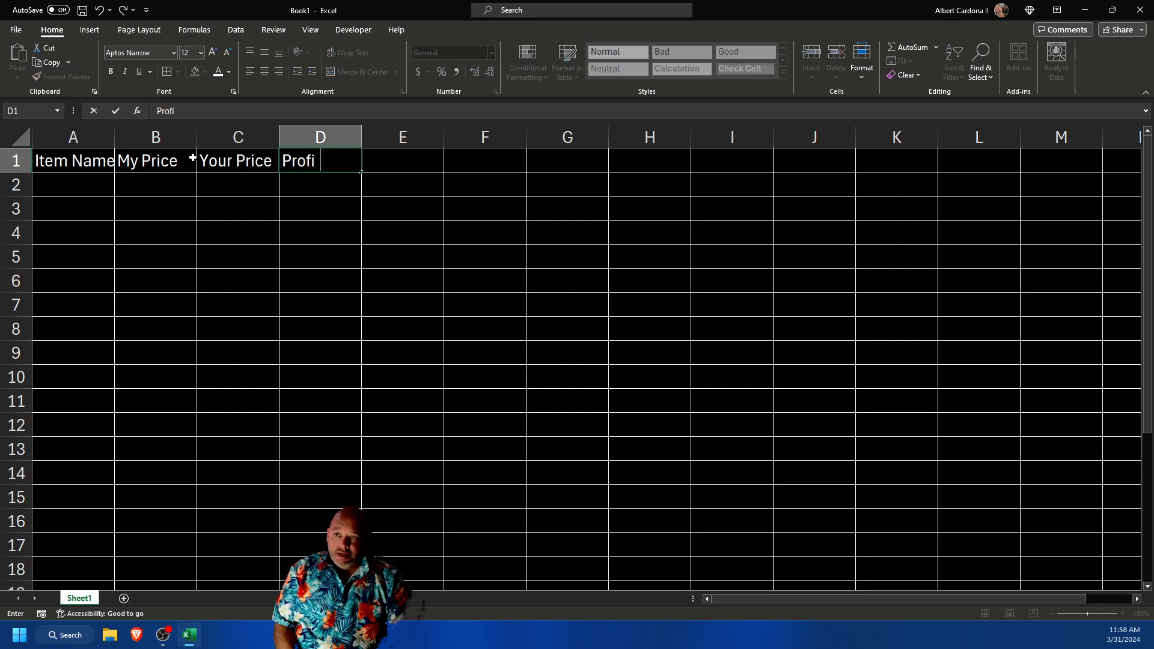
click(220, 199)
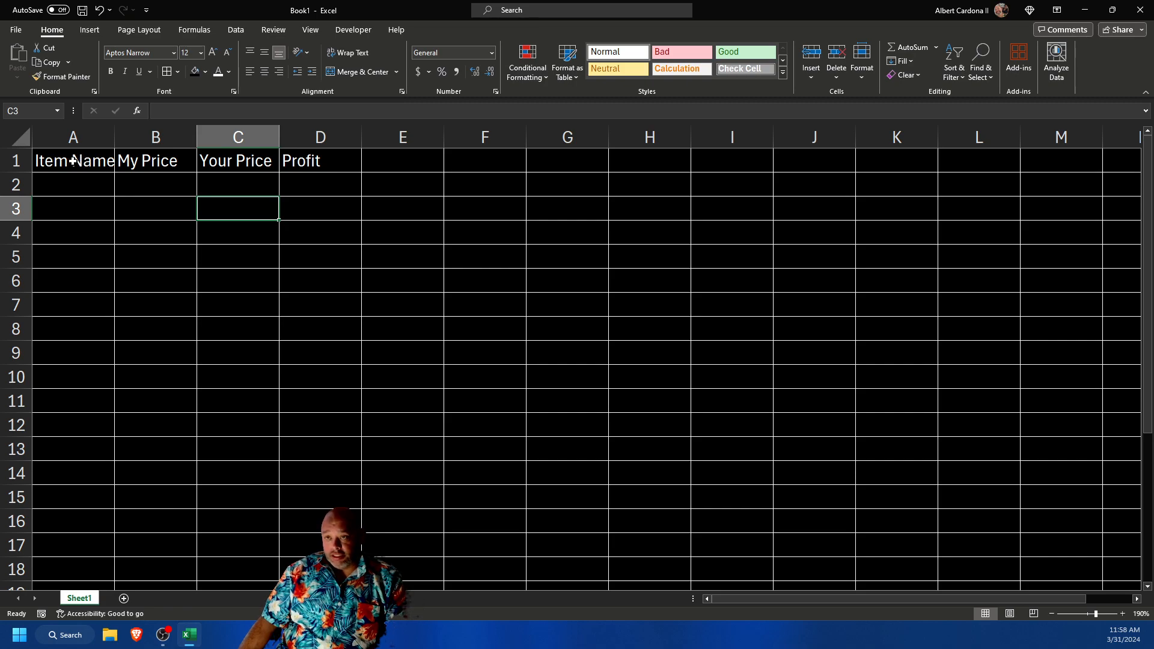
- Centre the headers in A1:D1 horizontally and align them to the middle vertically
drag(54, 160, 286, 162)
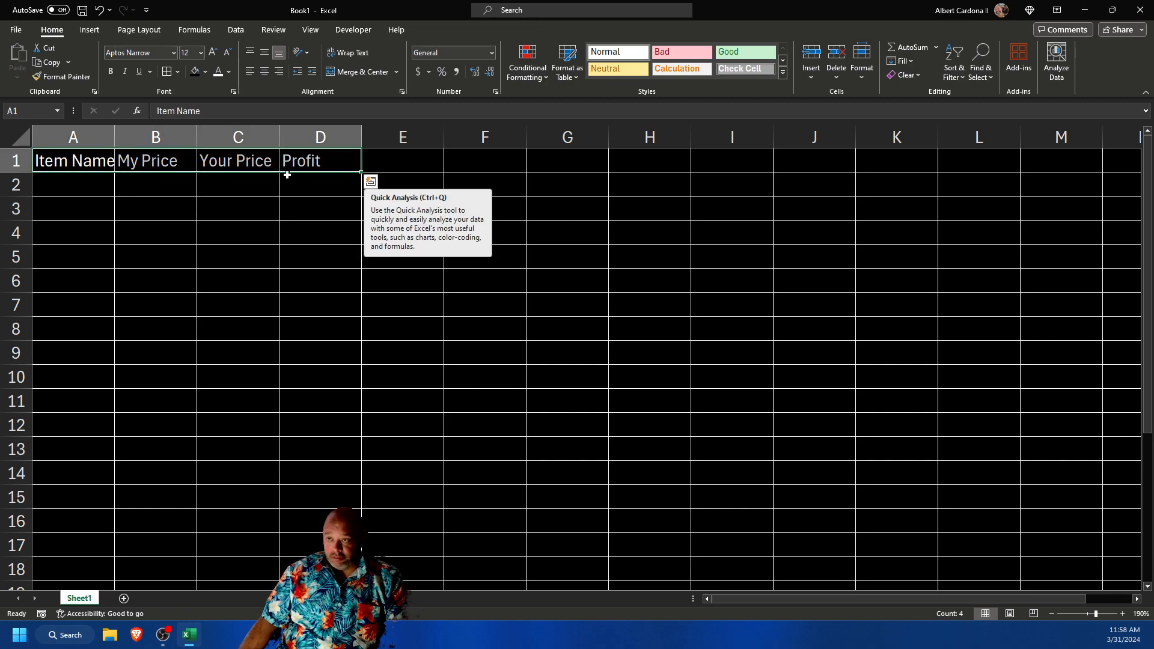
click(264, 71)
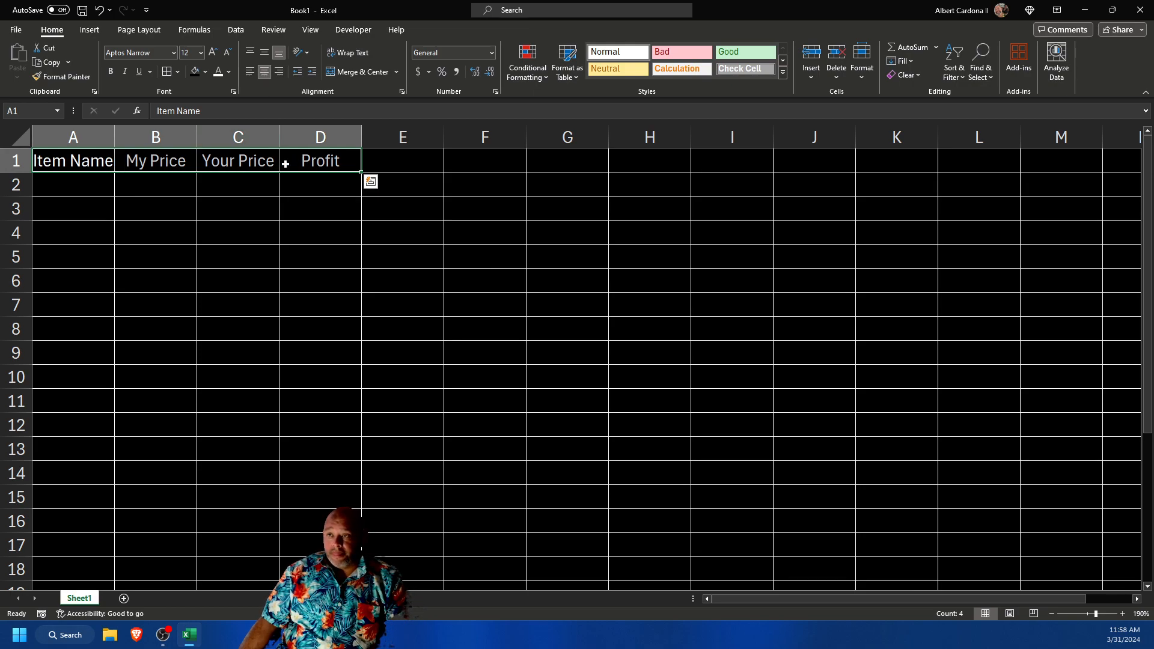
click(268, 51)
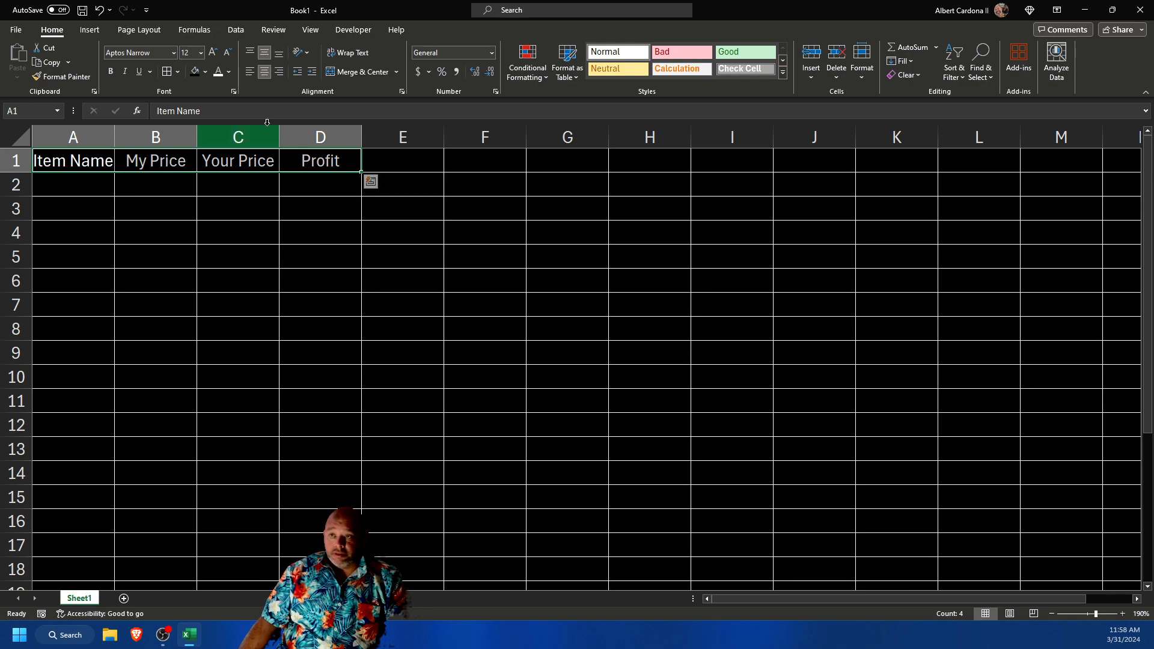
- Make row 1 taller, try top, bottom and middle alignment on the headers, and undo the alignment and row height changes
drag(27, 174, 27, 232)
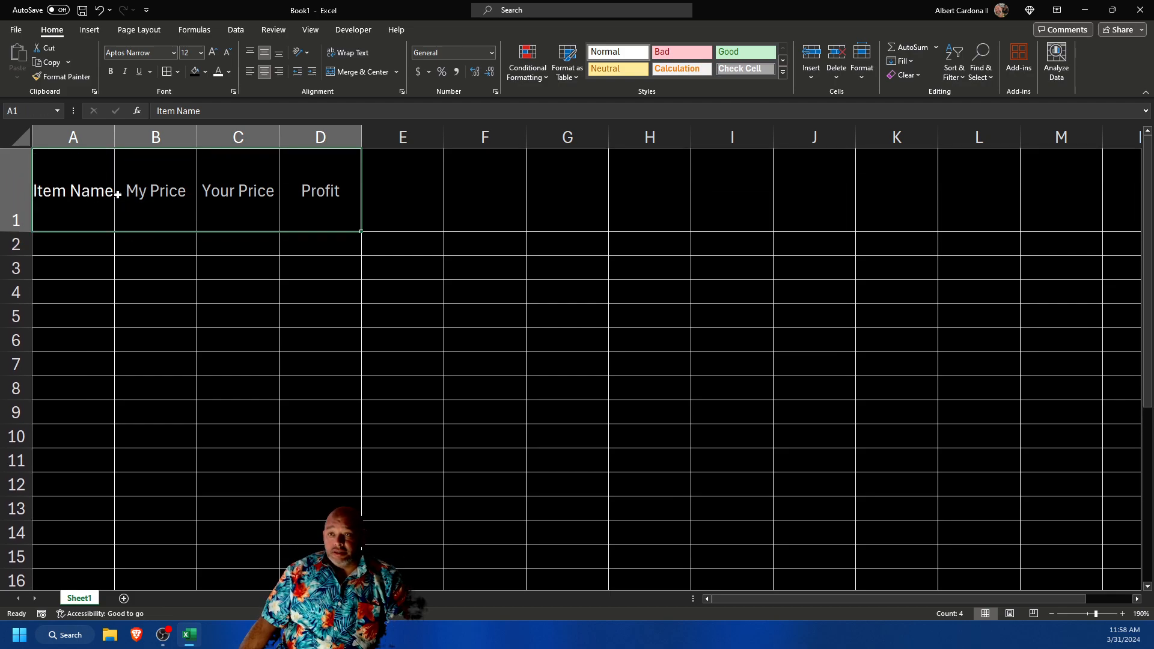
click(250, 53)
click(278, 54)
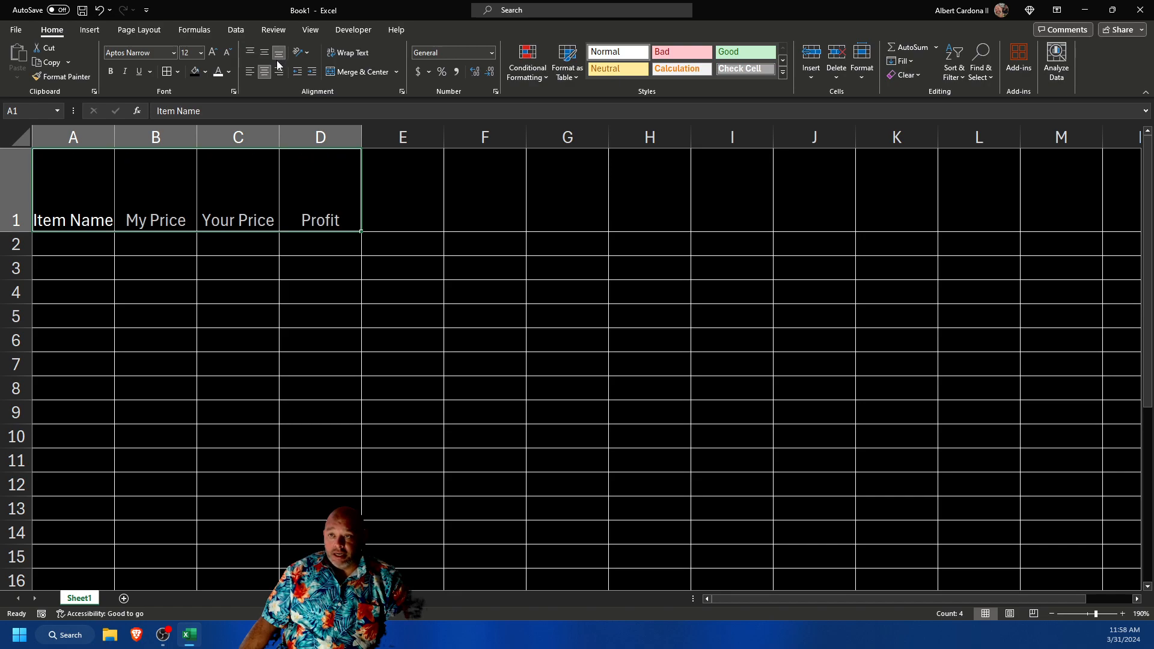
click(263, 52)
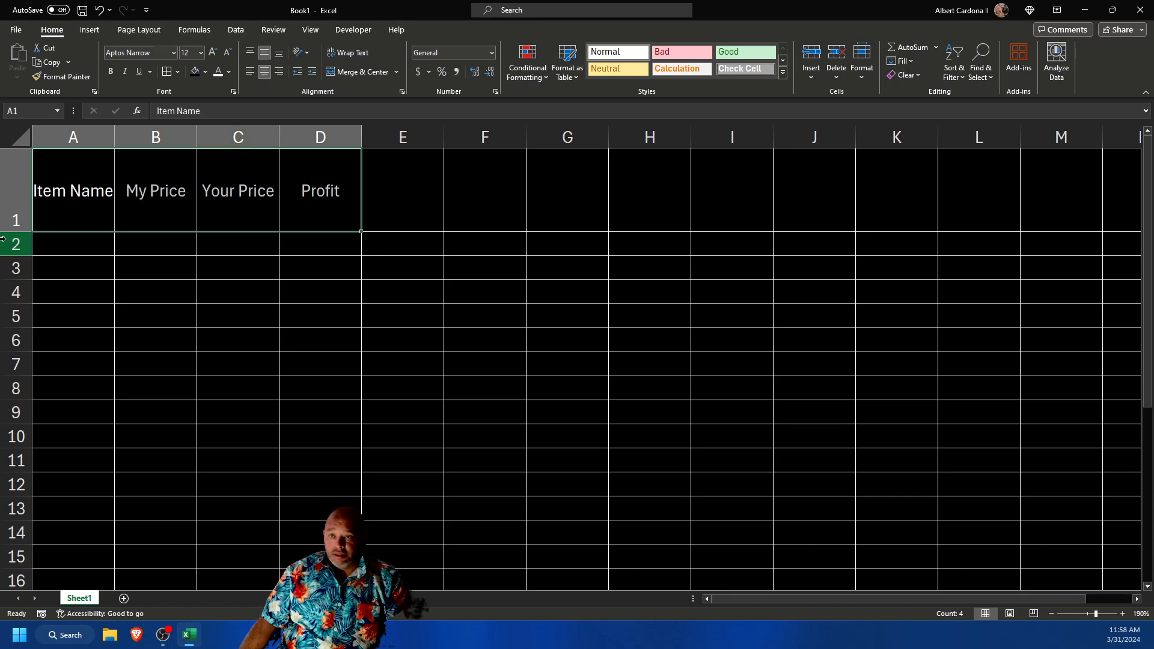
key(ctrl+z)
key(ctrl+z)
key(ctrl+z)
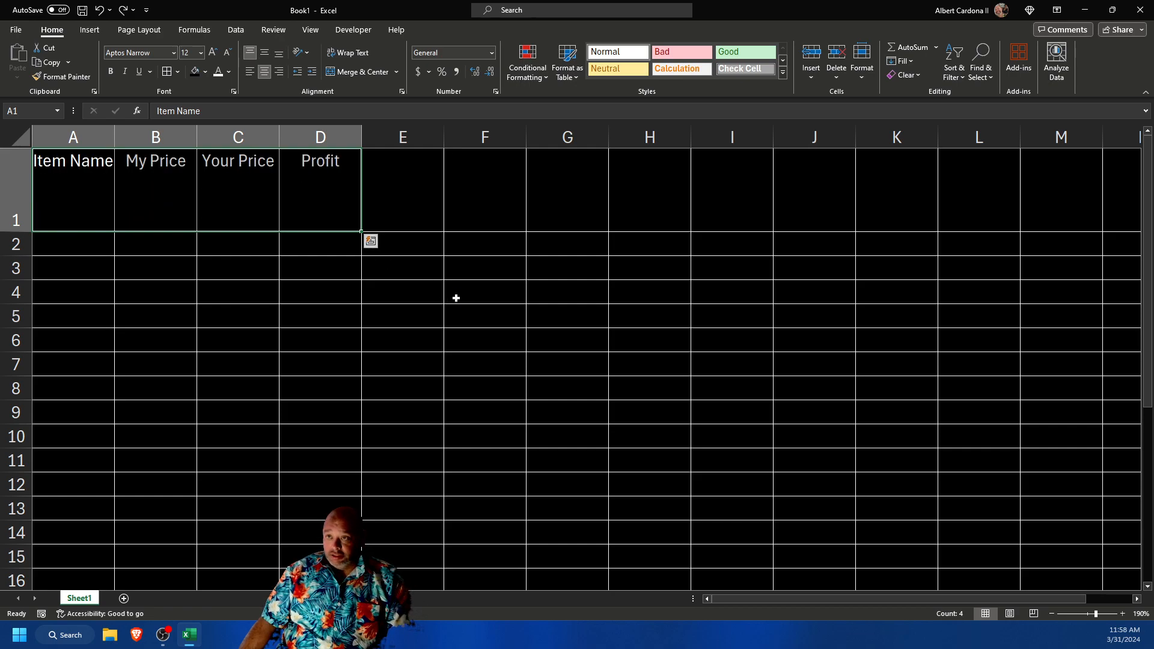
key(ctrl+z)
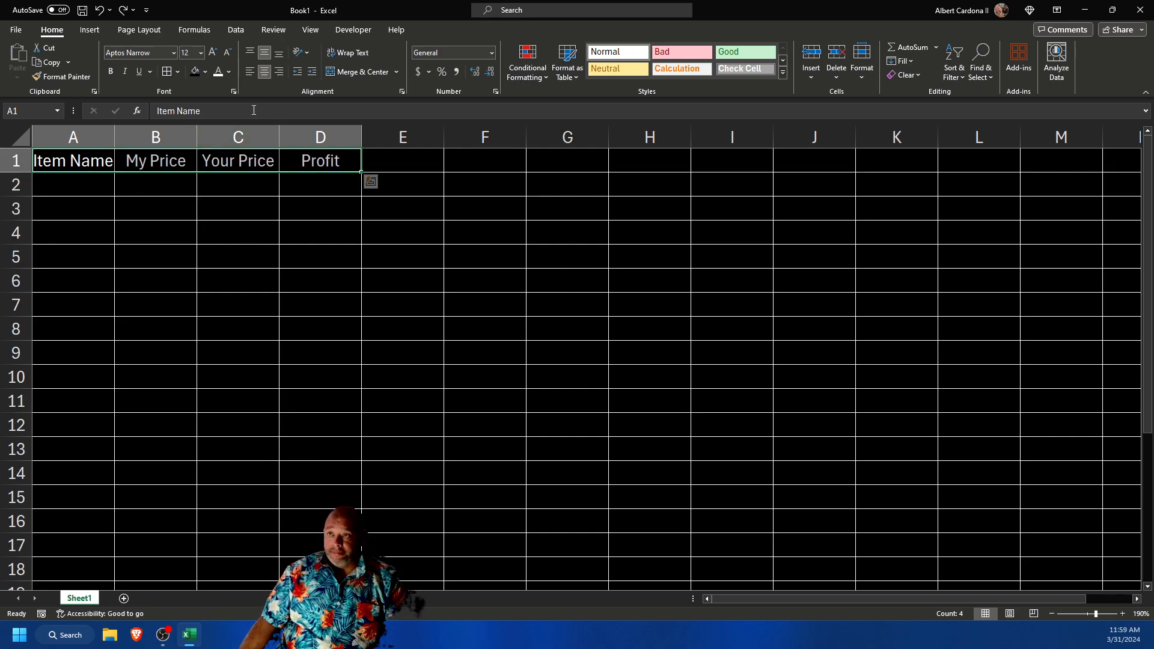
- Switch the headers in A1:D1 to bottom and back to middle alignment, and make them bold
click(280, 53)
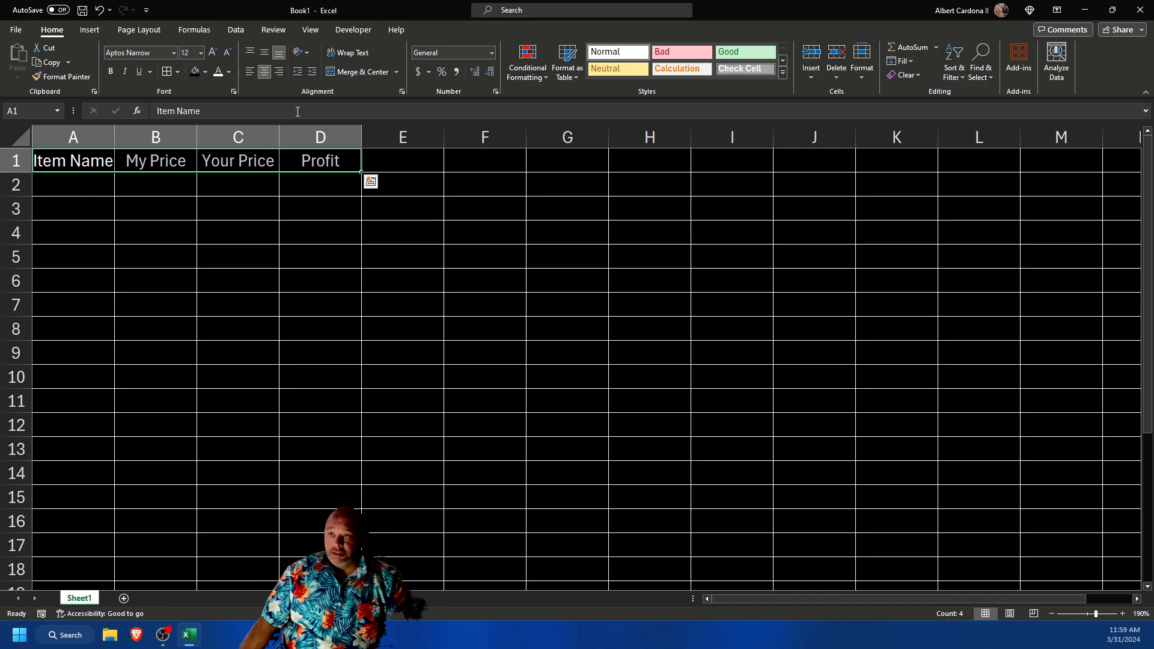
click(265, 52)
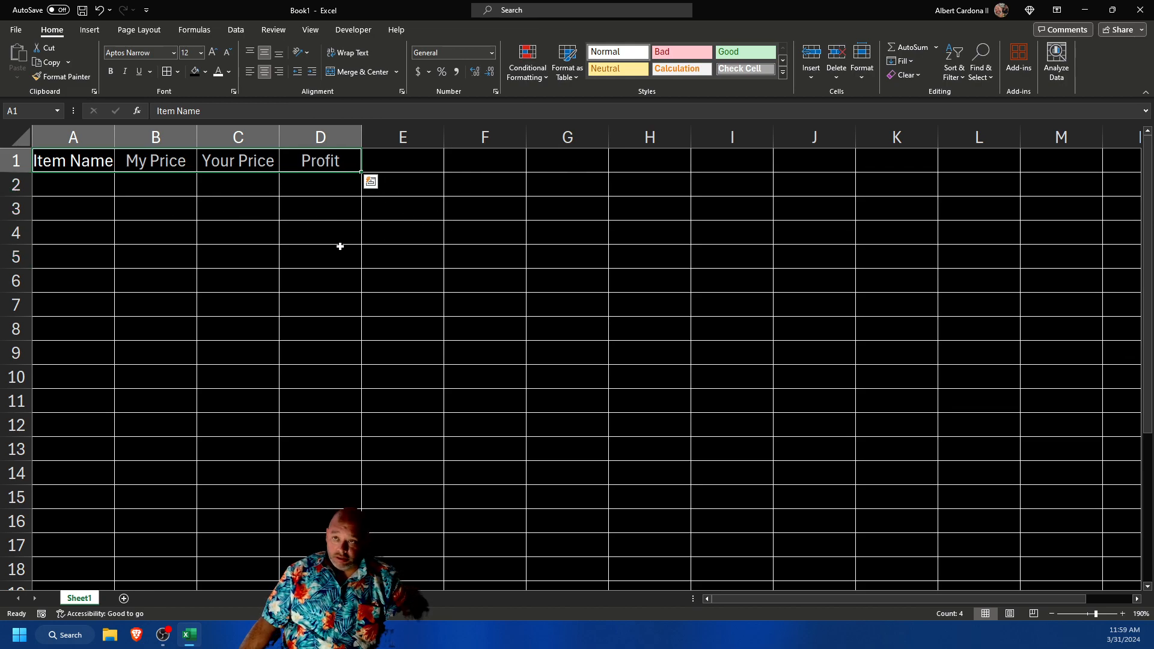
click(90, 165)
drag(96, 164, 292, 160)
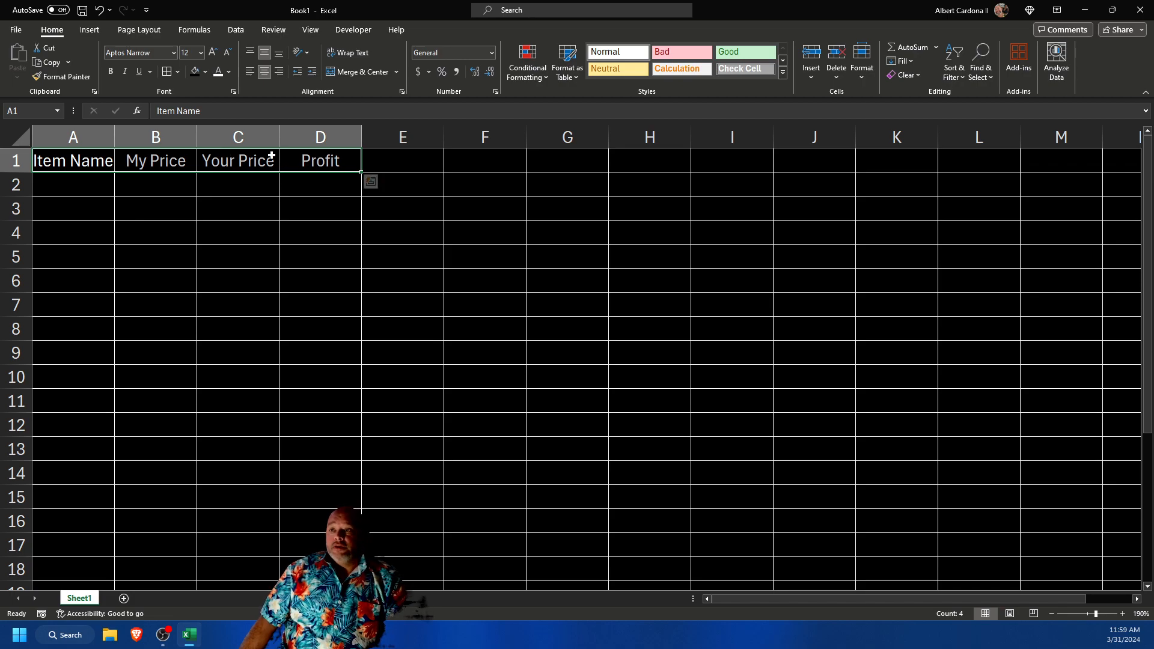
click(111, 72)
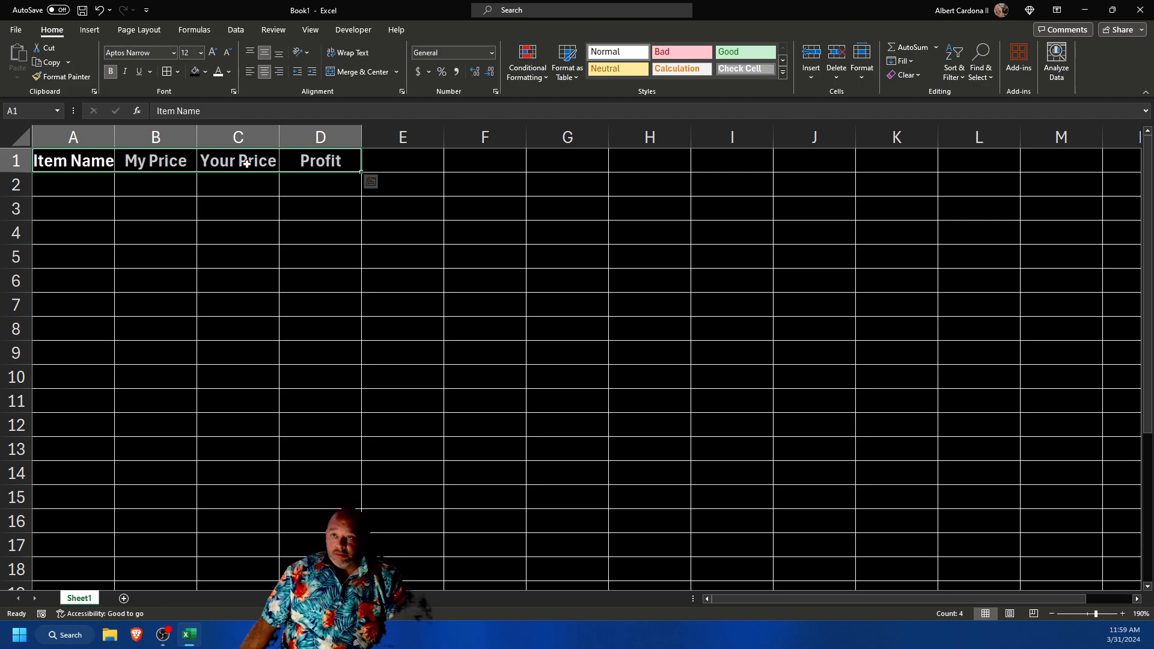
click(90, 193)
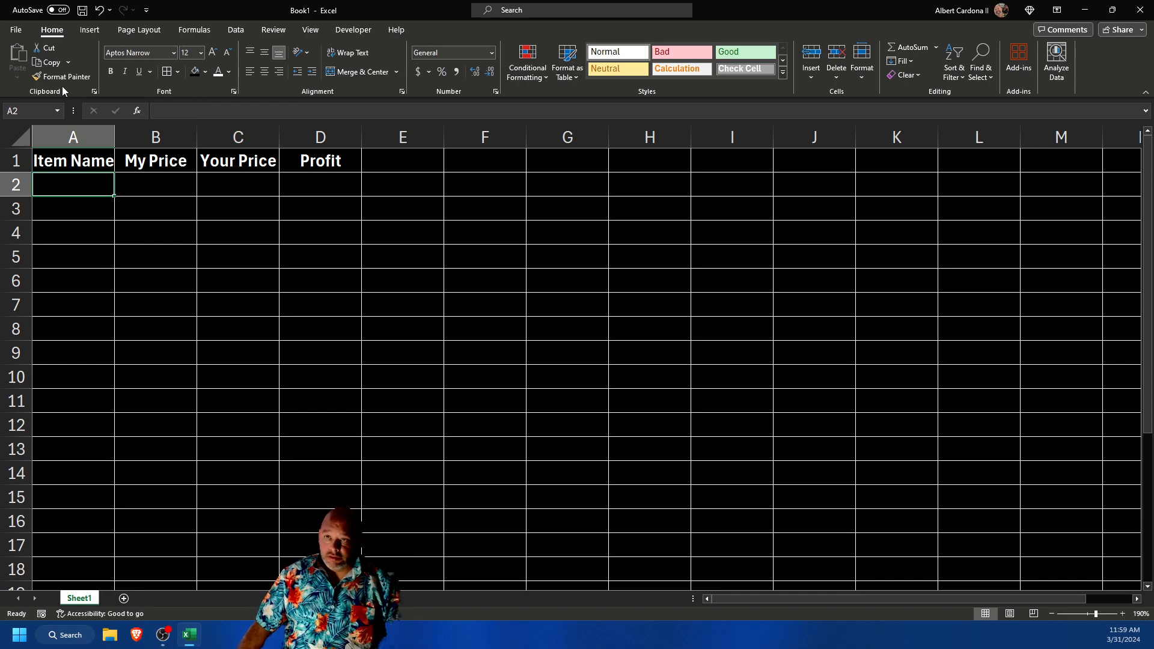
- Open the general program options and examine the default font, font size and default view choices for new workbooks
click(16, 30)
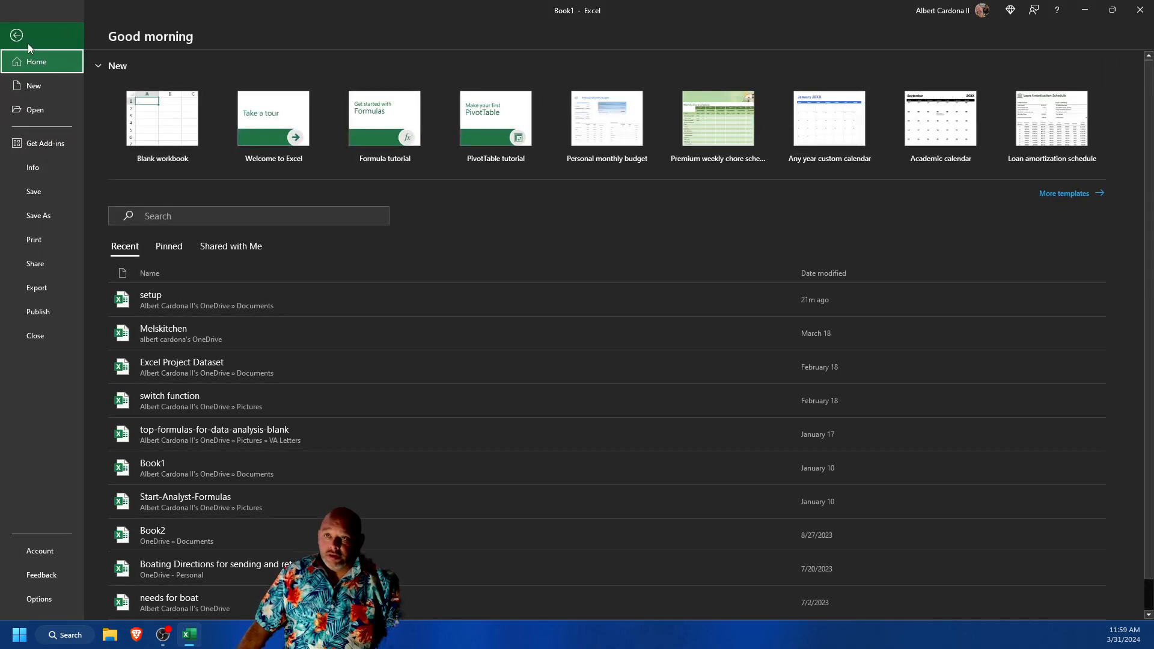
click(47, 602)
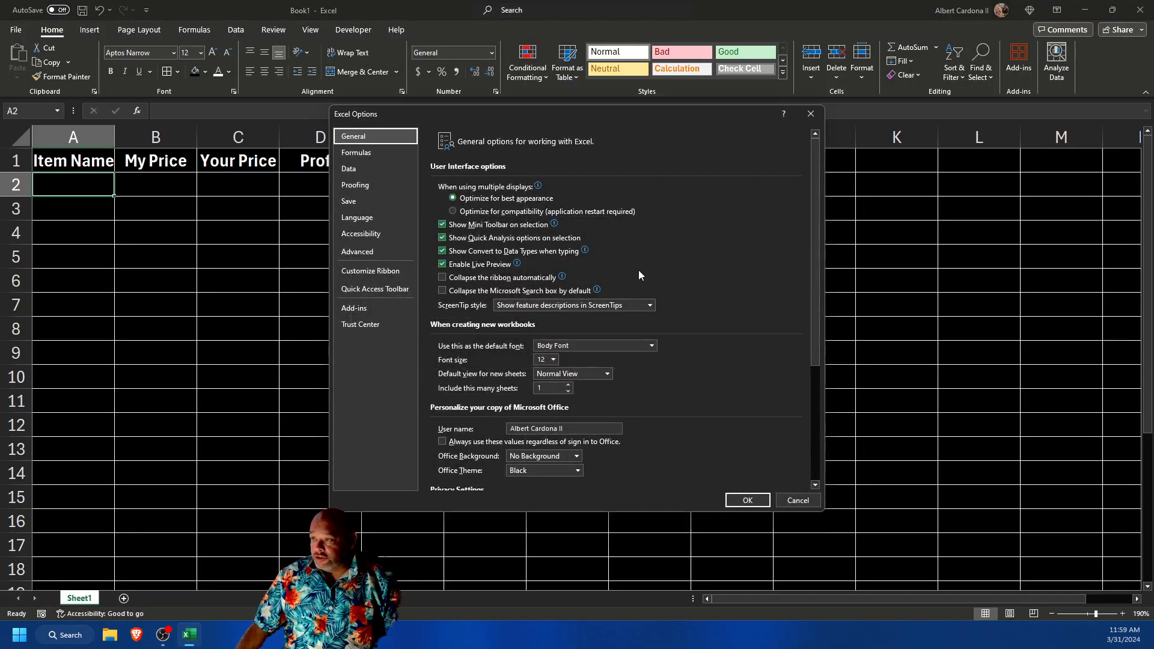
scroll(646, 282, down, 1)
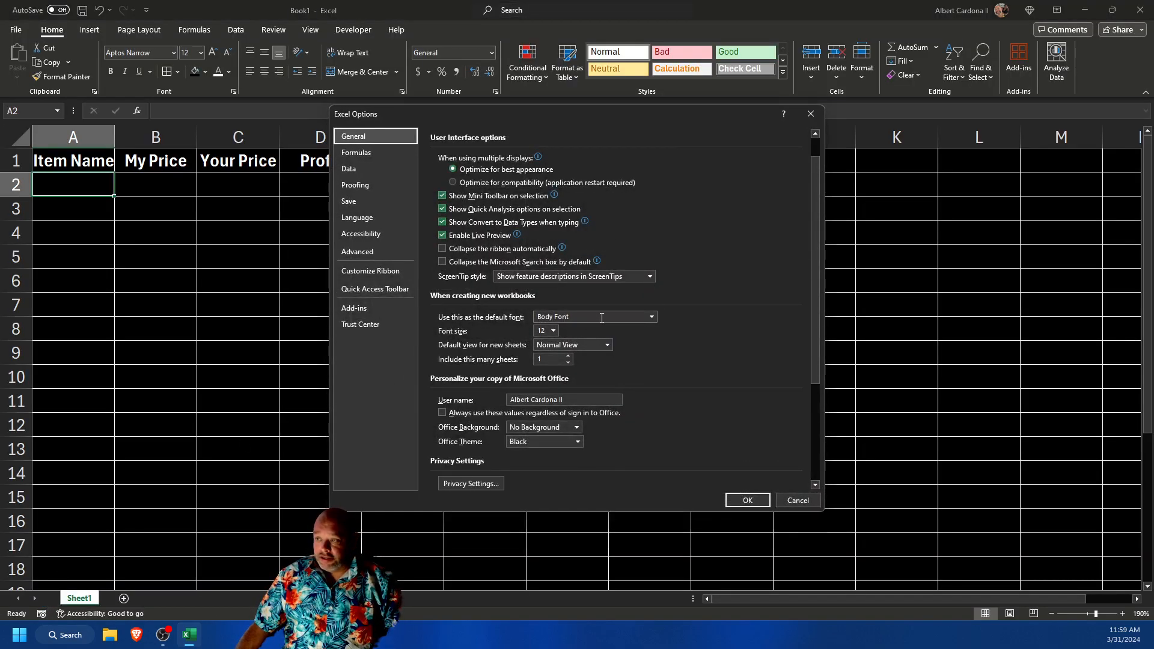
click(652, 317)
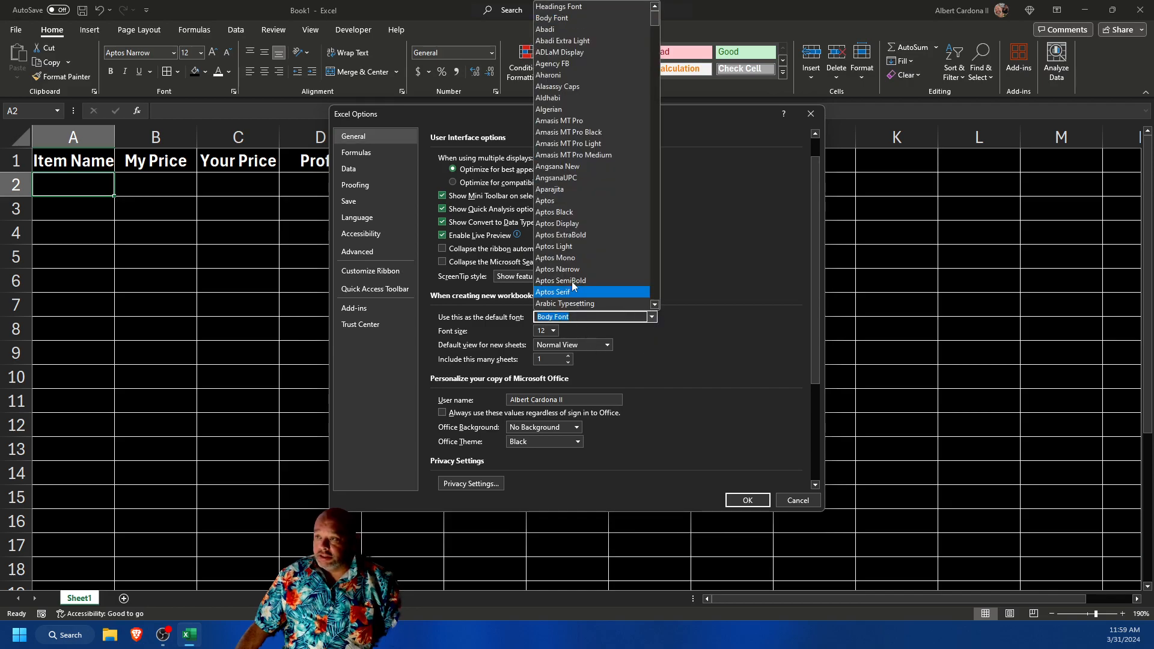
scroll(601, 216, down, 5)
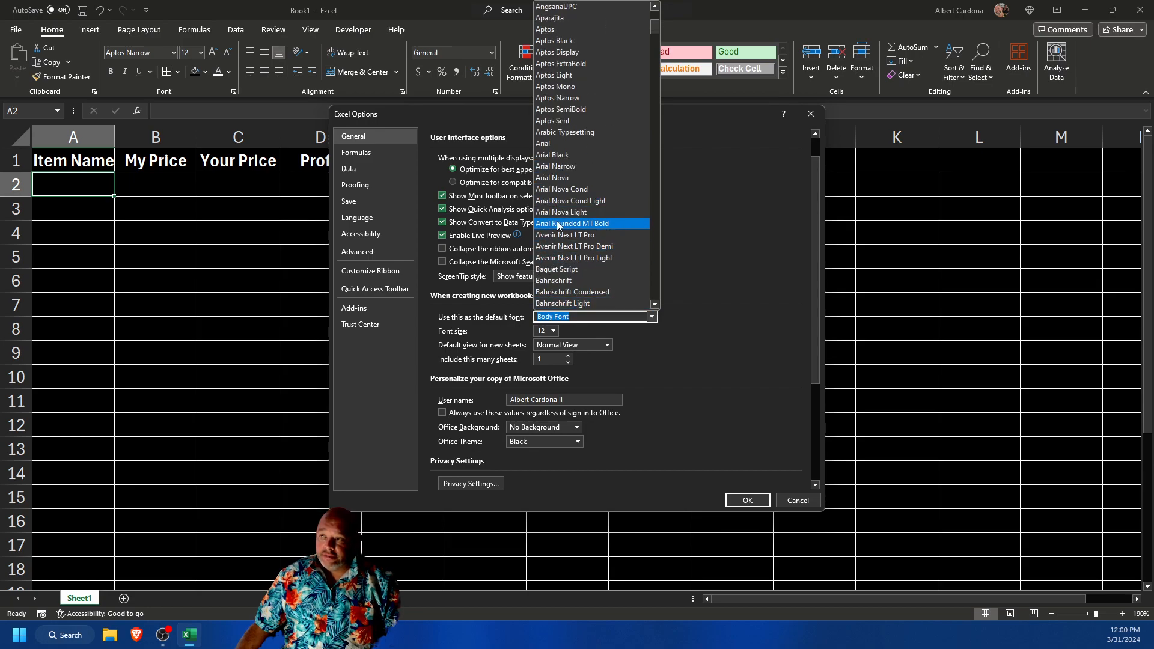
click(767, 339)
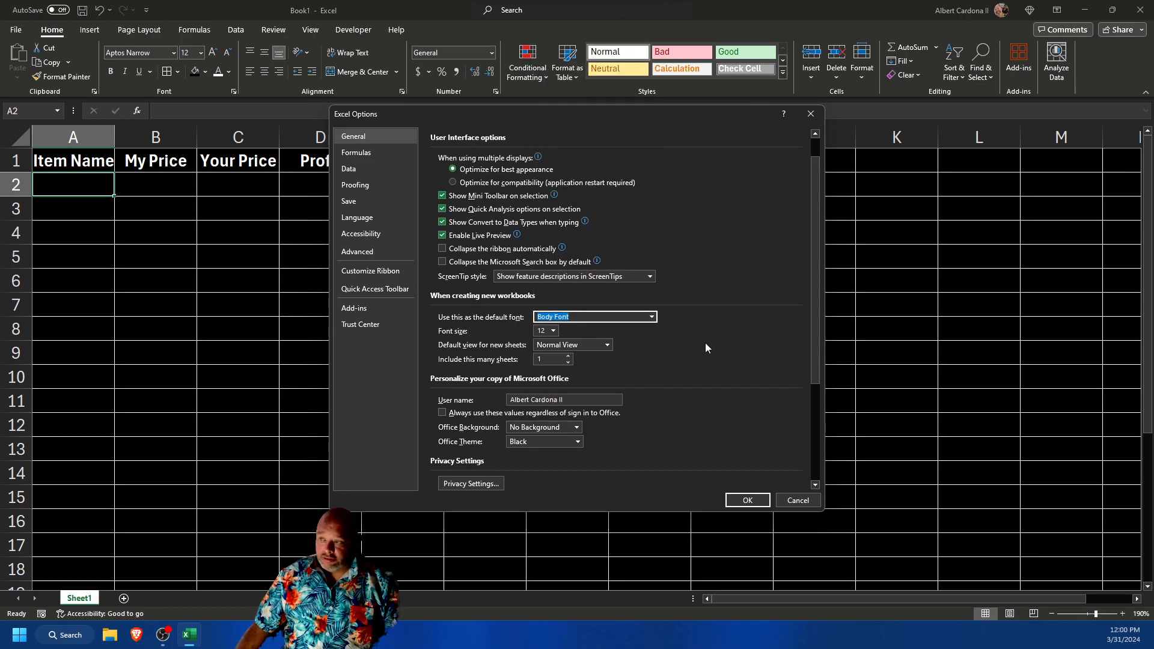
click(553, 330)
click(553, 330)
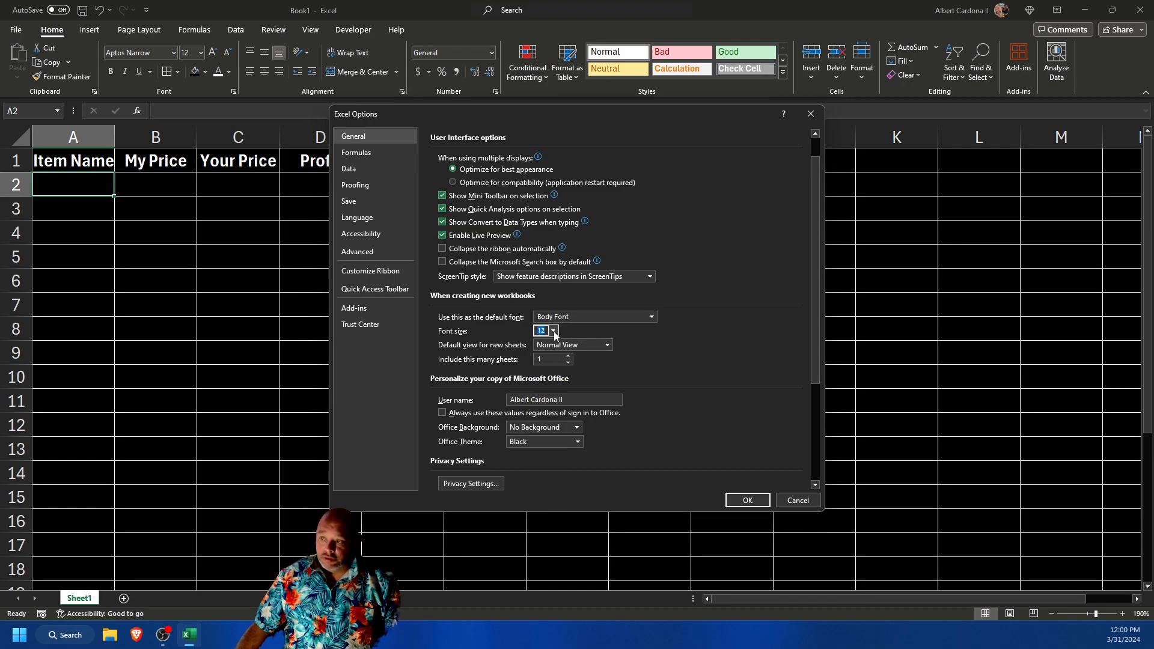
click(607, 345)
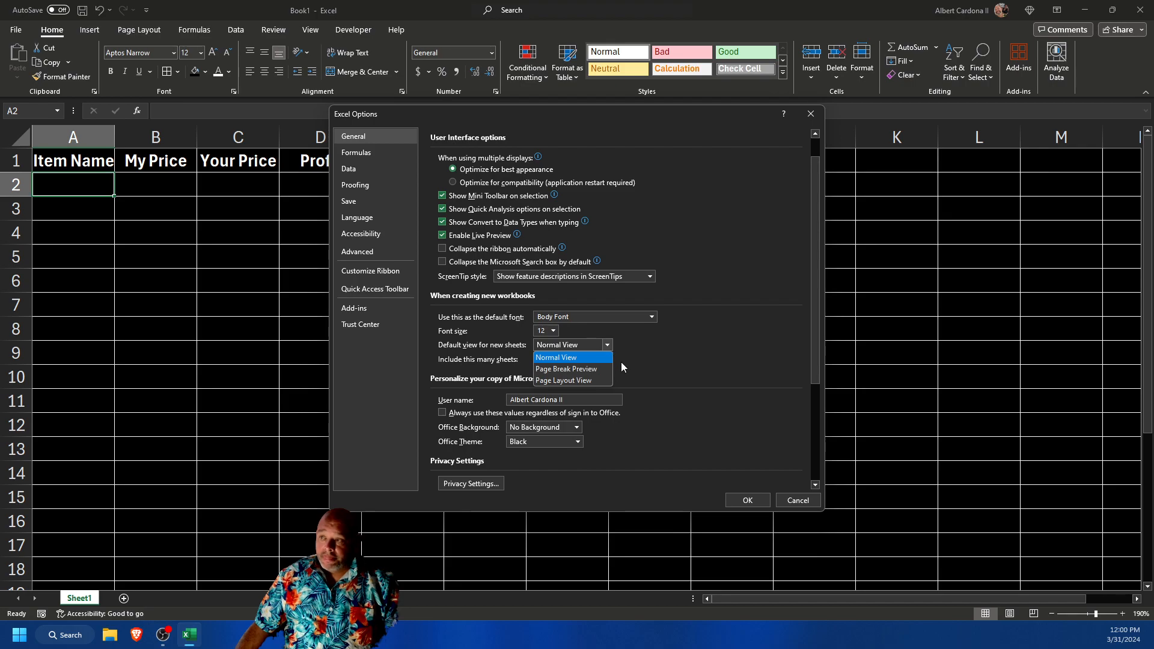
click(691, 342)
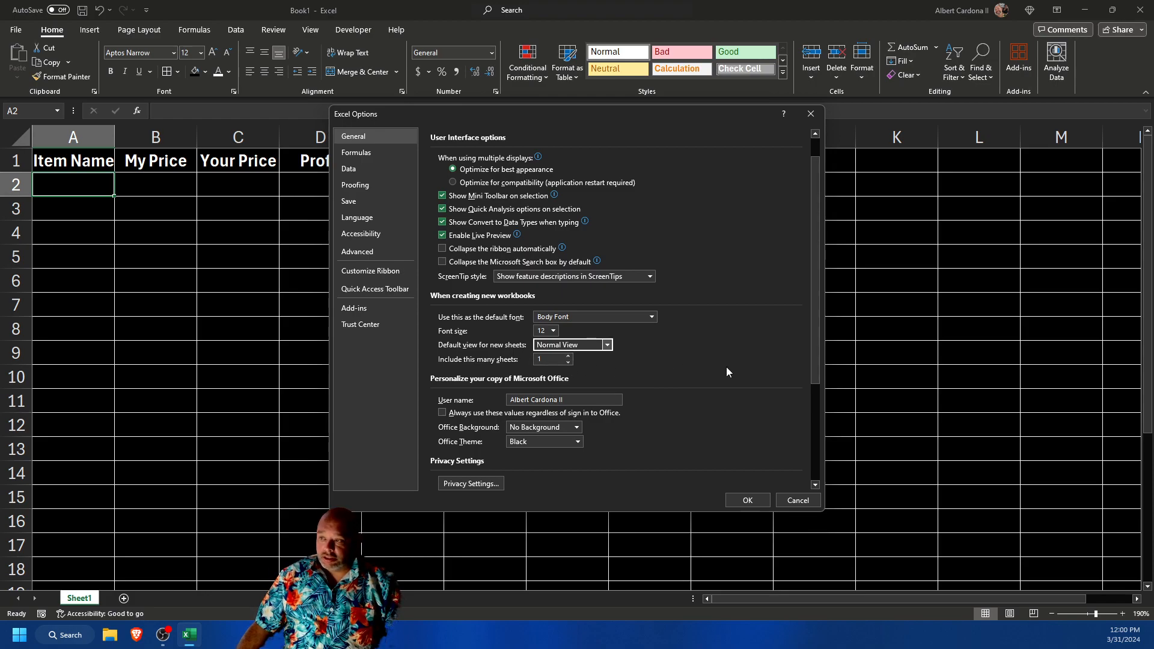
- Examine the Office Background and Office Theme choices and the remaining general options, and close the options without saving
scroll(726, 368, down, 2)
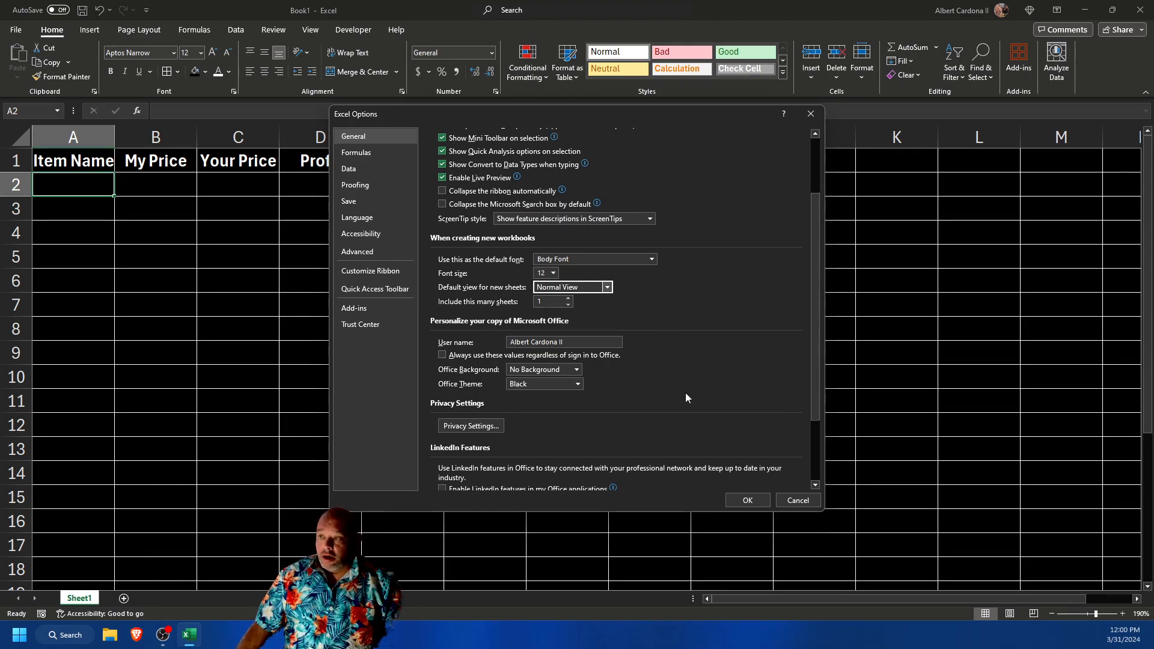
click(575, 369)
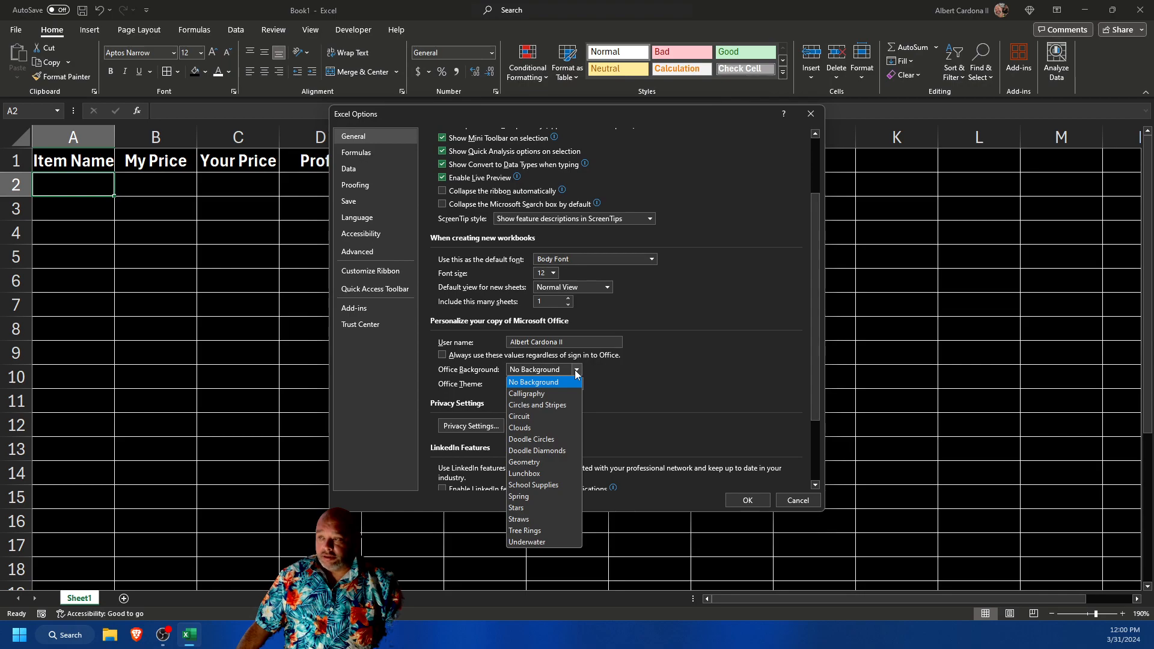
click(630, 374)
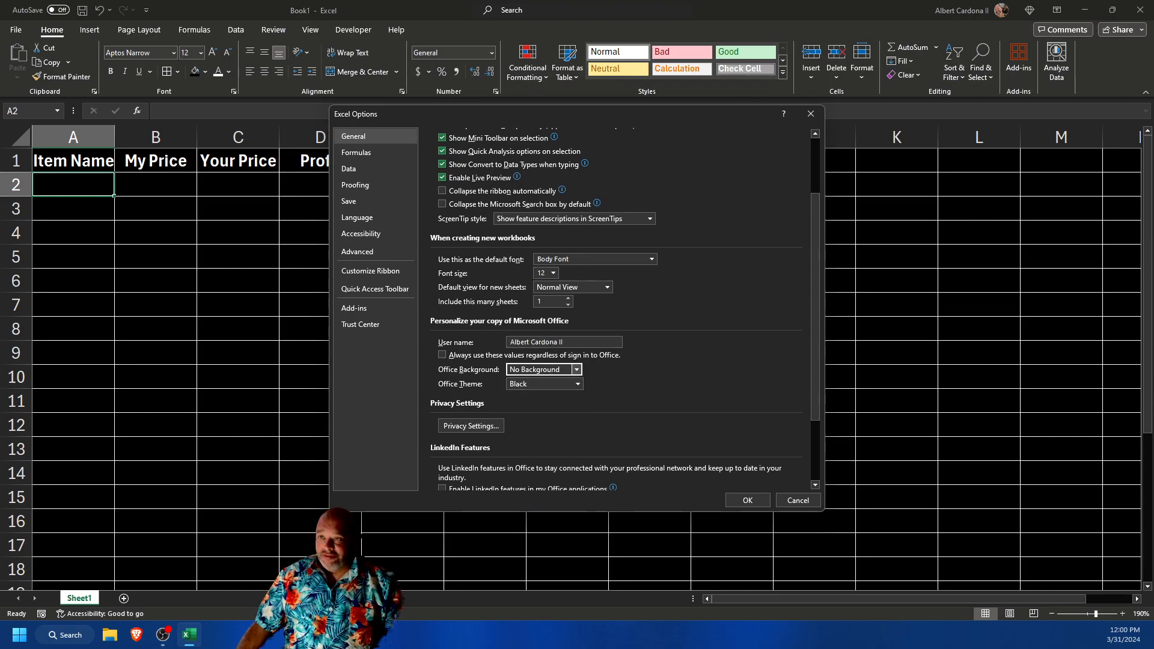
click(575, 384)
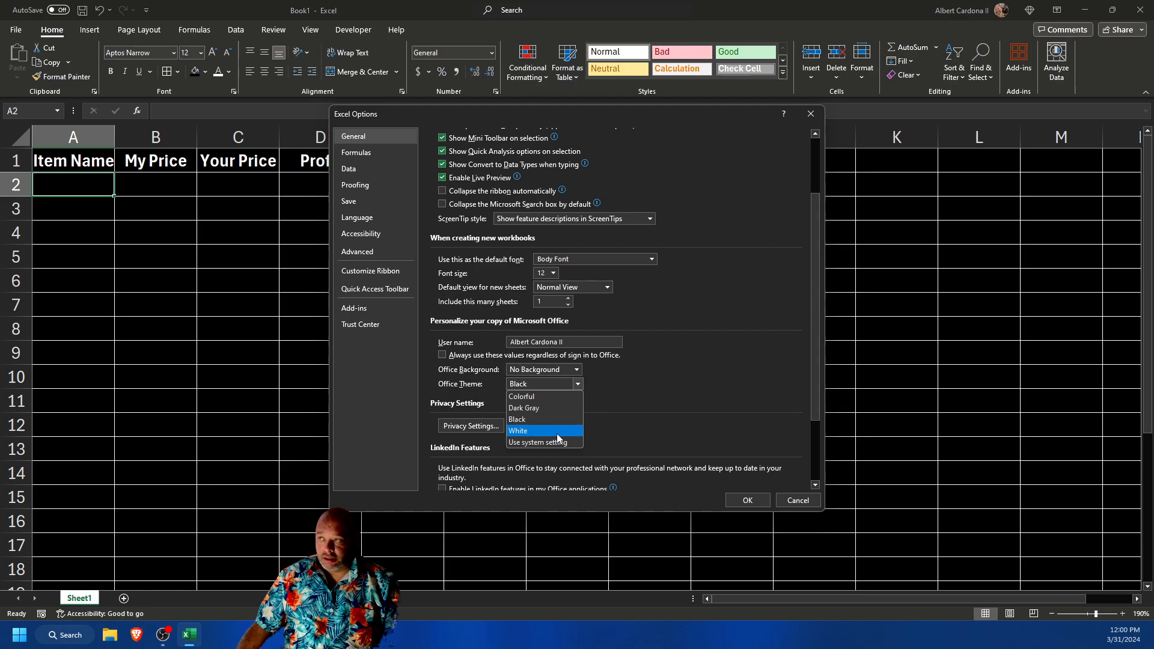
click(645, 375)
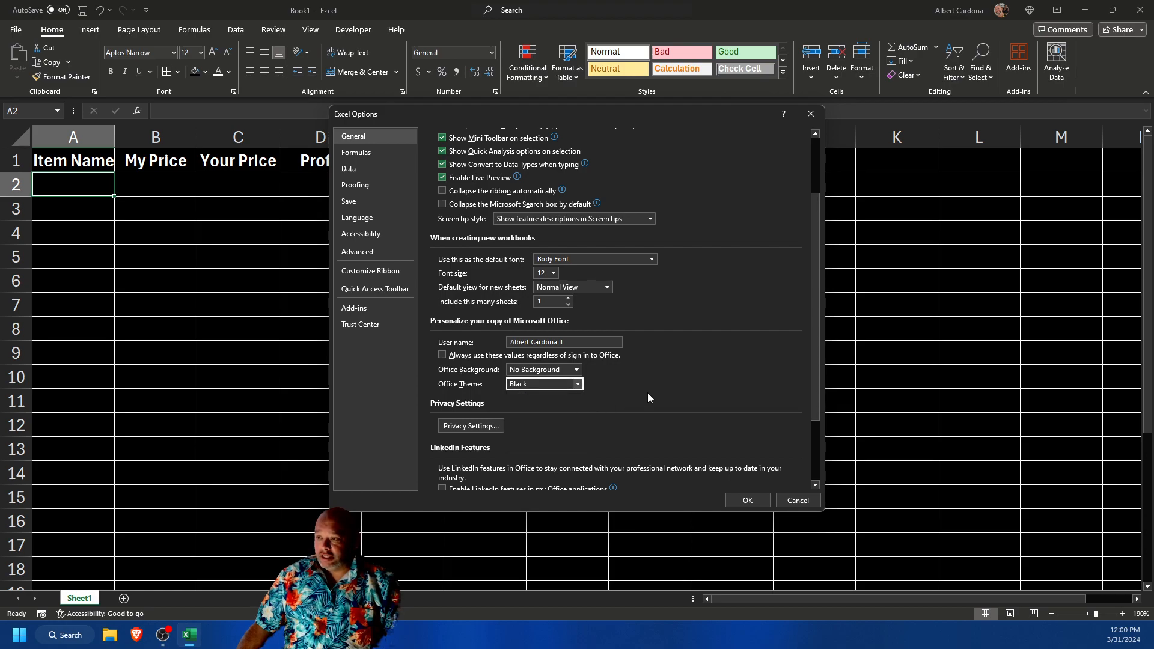
scroll(657, 370, down, 3)
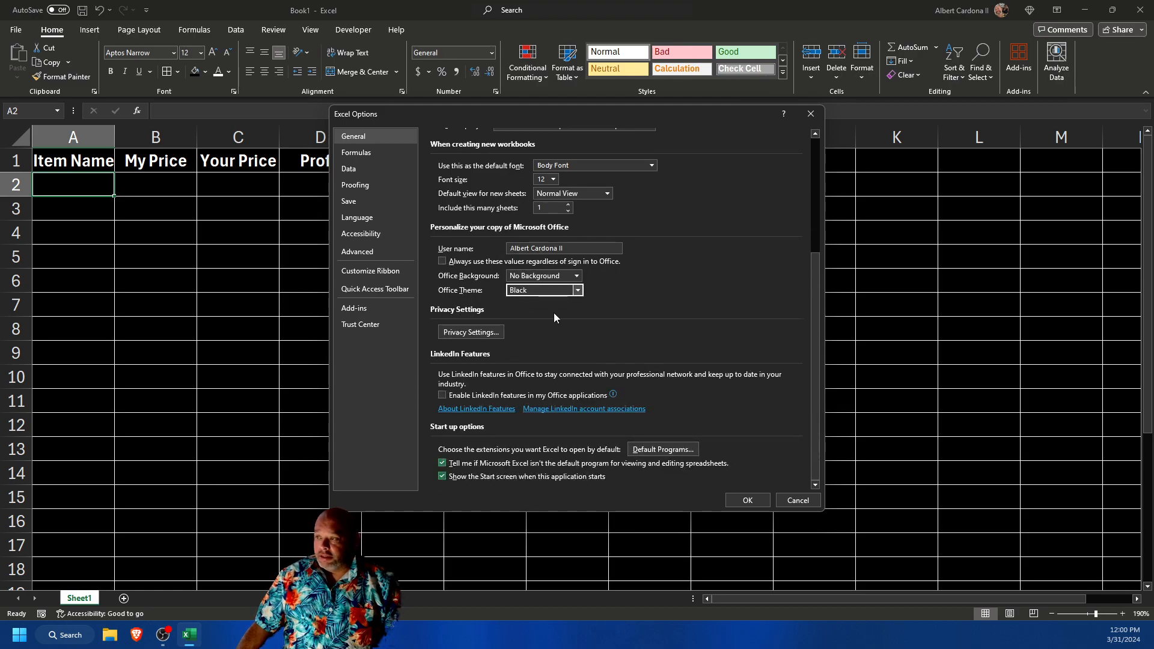
click(784, 501)
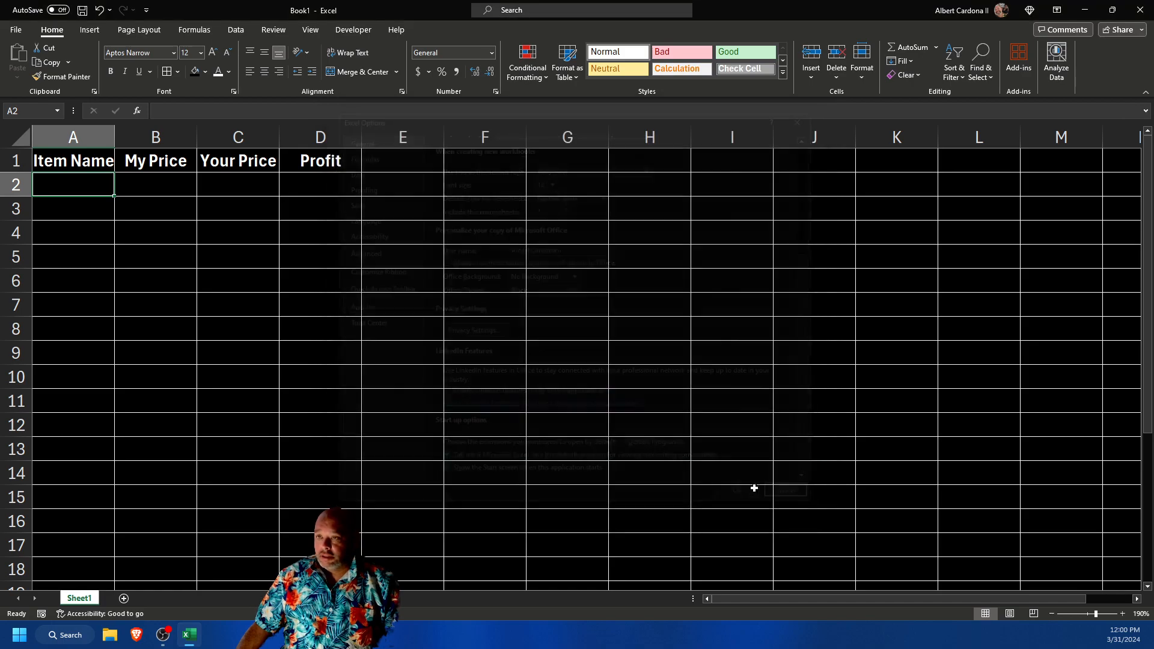
click(215, 55)
click(227, 52)
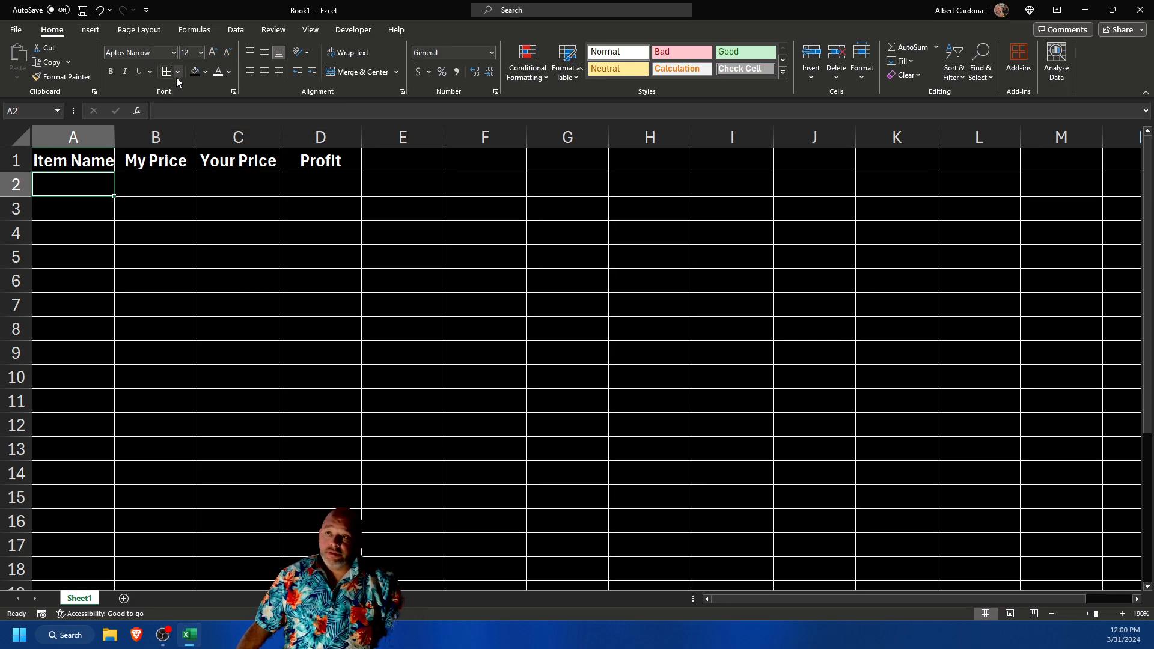
- Increase the font size of the headers in A1:D1 to 16
click(50, 163)
drag(53, 163, 304, 160)
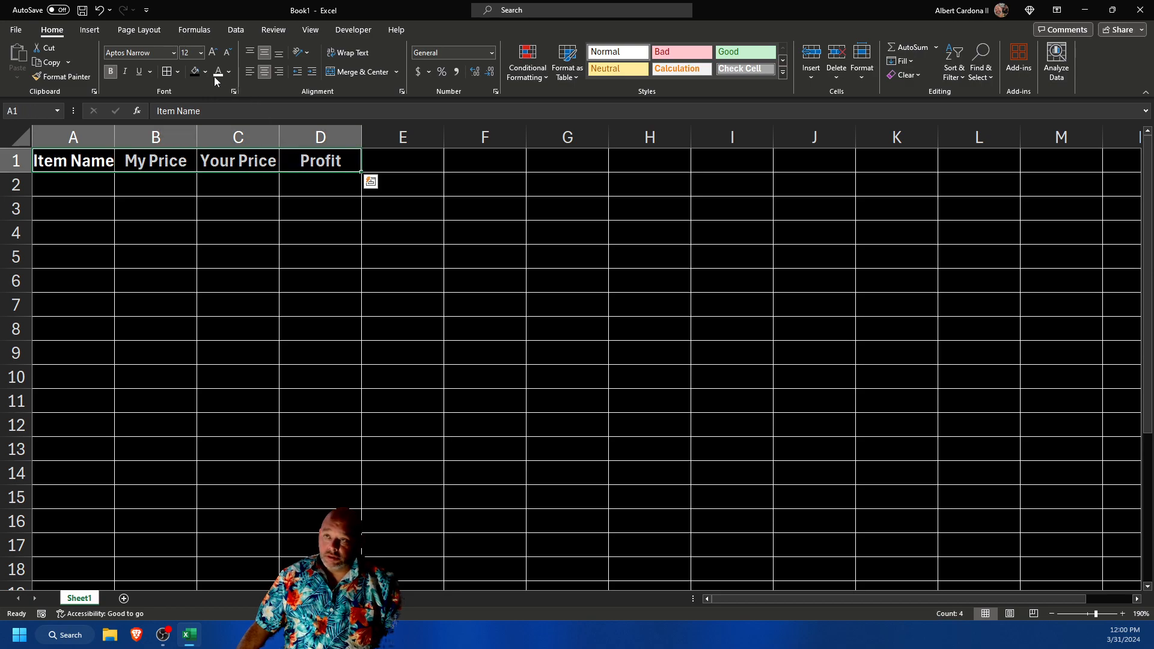
click(213, 54)
click(213, 54)
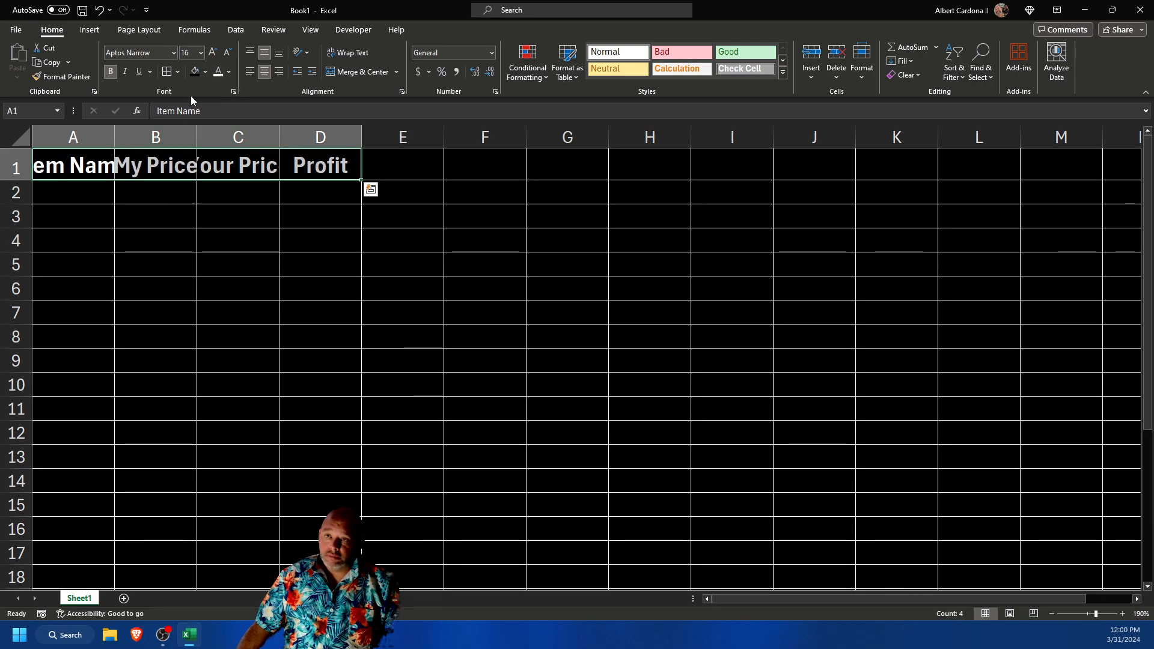
- Enter the item names Shovel in A2 and Metal Detector in A3
click(109, 208)
click(97, 199)
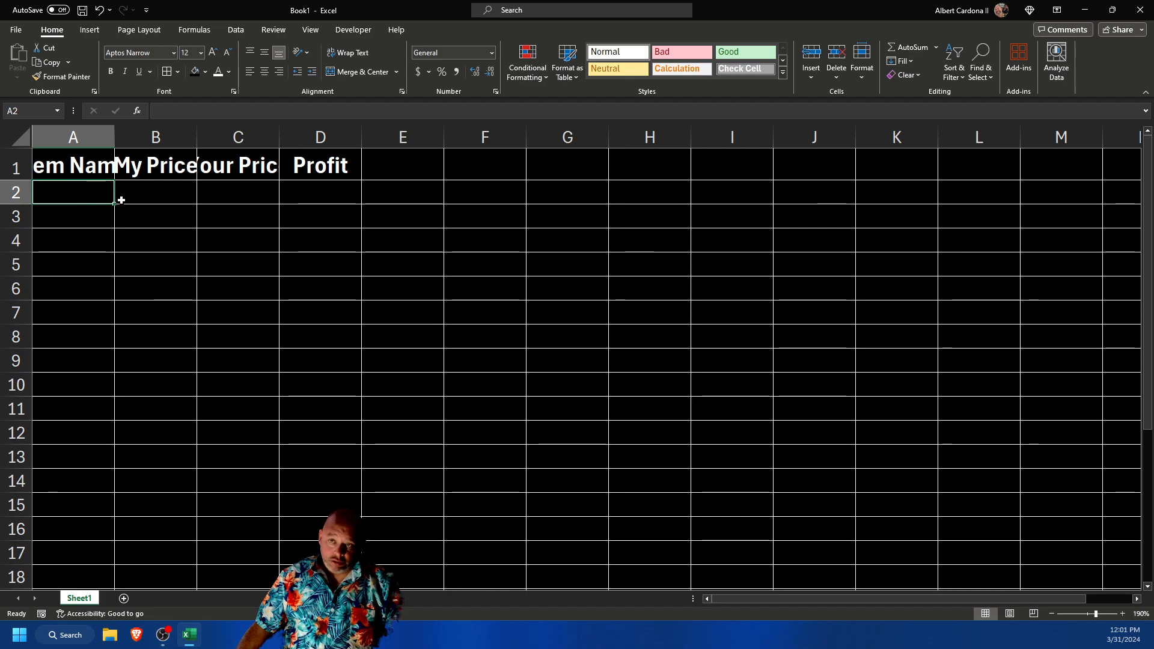
text(Shovel)
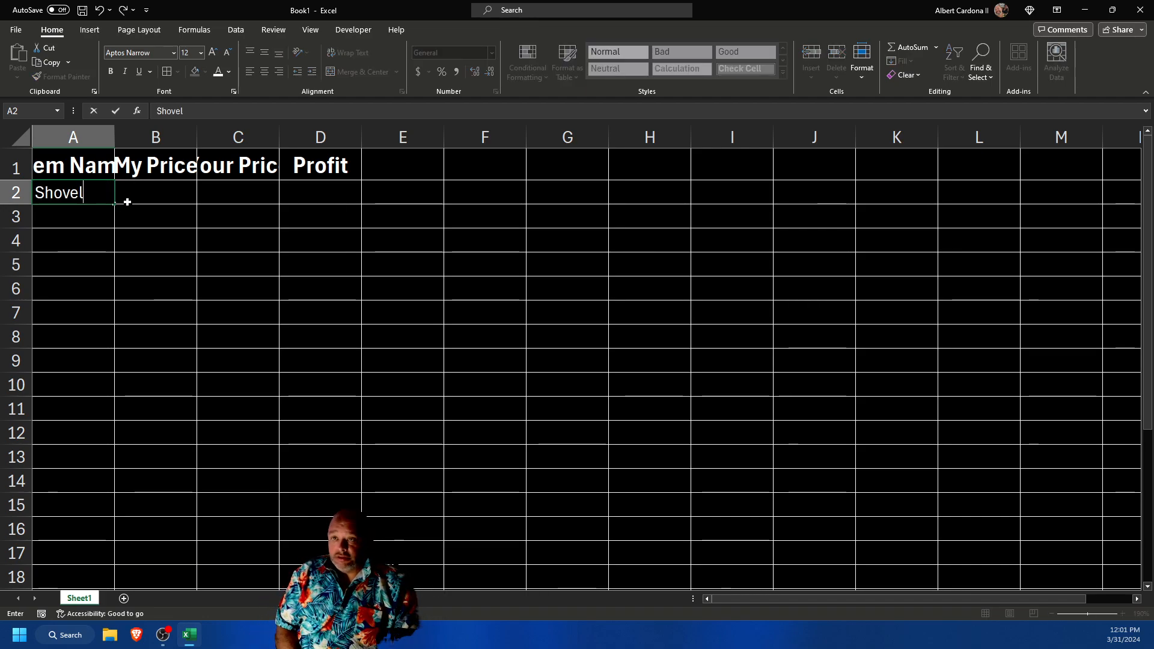
key(Return)
text(Met)
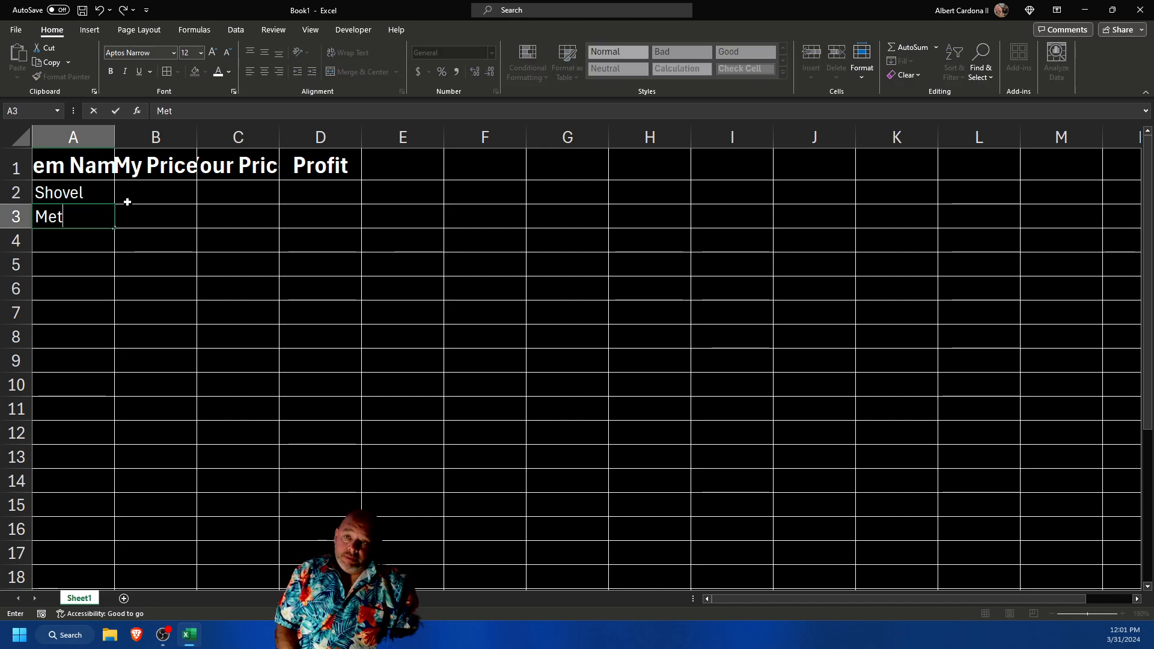
text(al Detector)
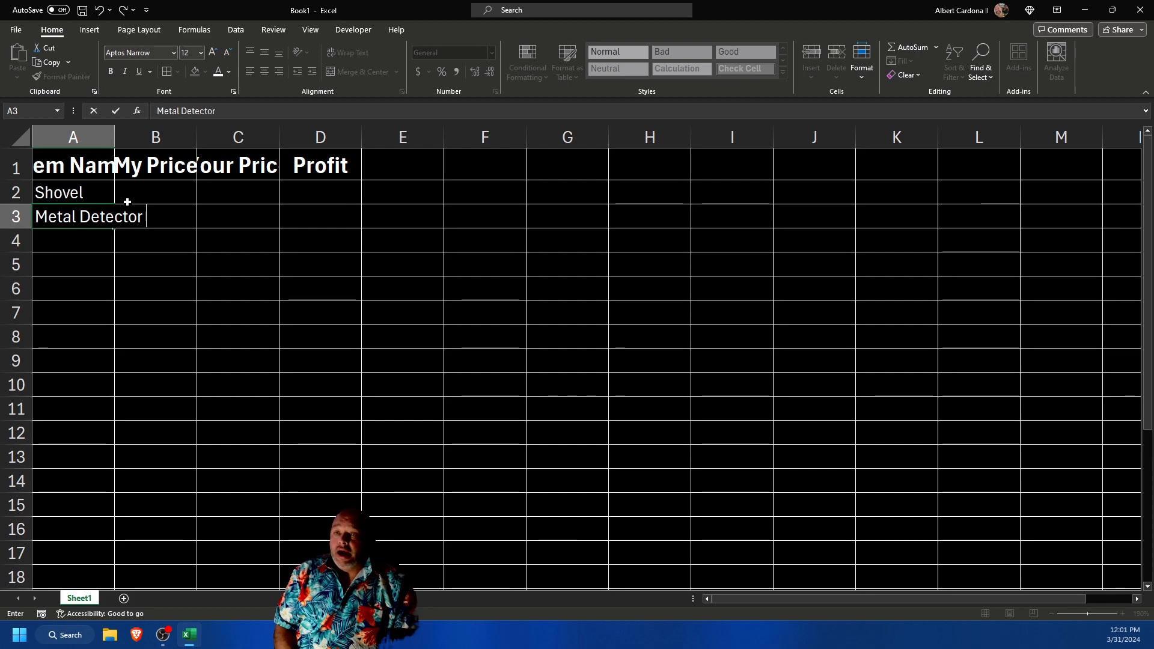
key(Return)
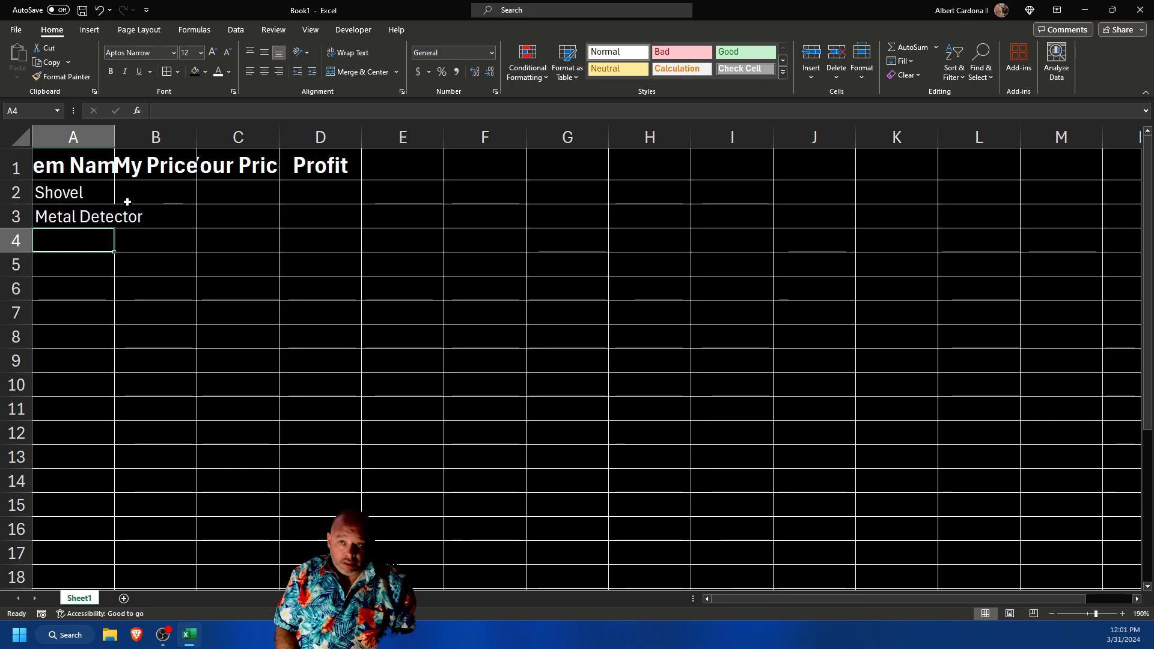
- Enter the item names Bucket in A4 and Wheel Barrow in A5
text(bu)
key(BackSpace)
key(BackSpace)
text(Bucket)
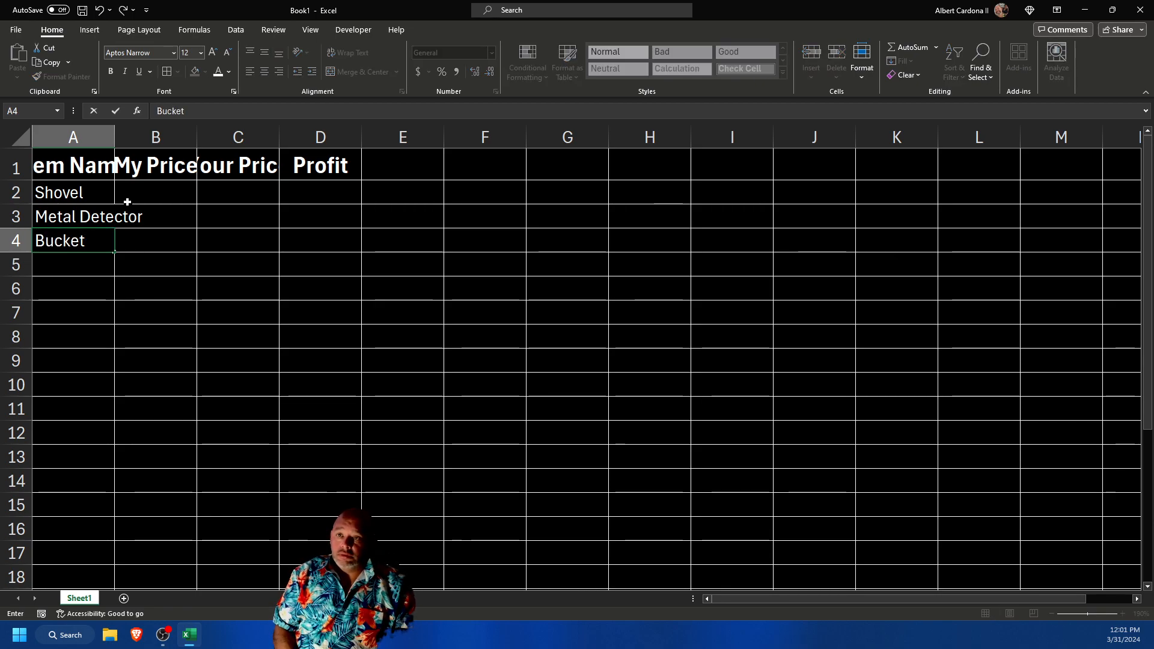
key(Return)
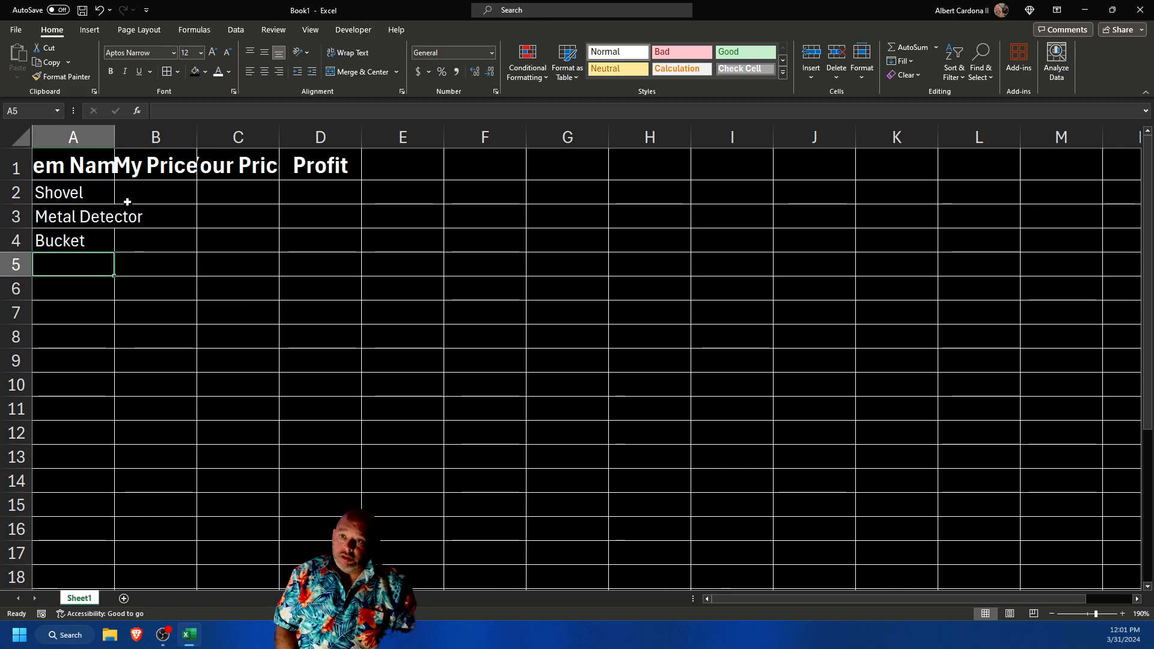
text(Weh)
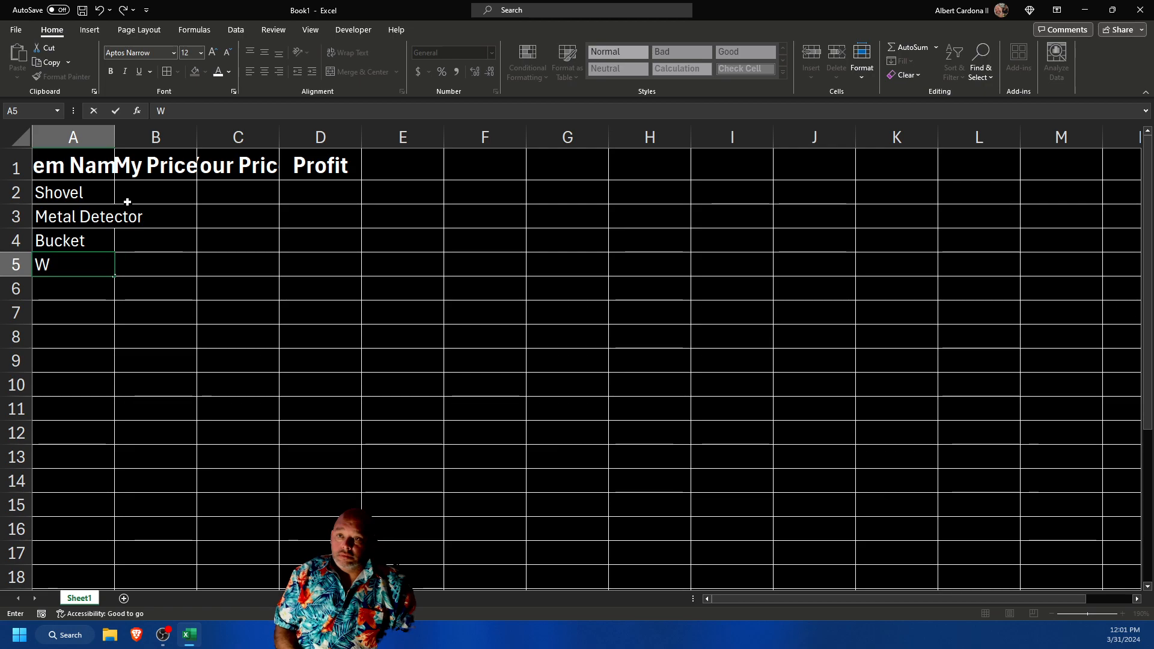
key(BackSpace)
key(BackSpace)
text(heel)
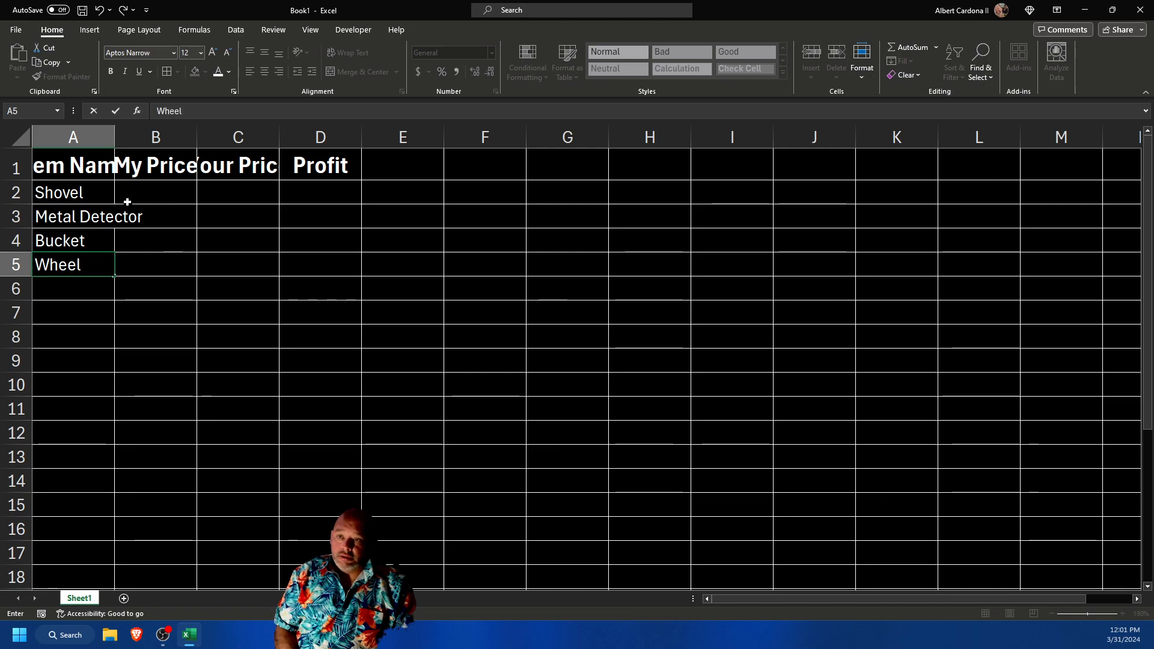
text( Barrow)
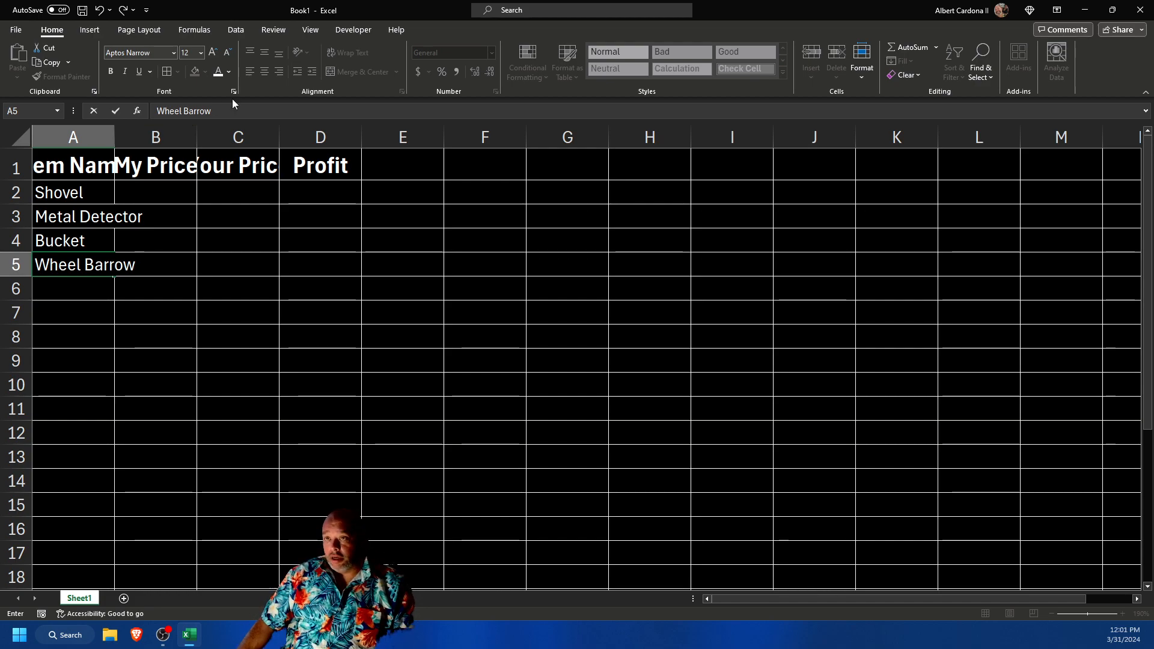
click(216, 258)
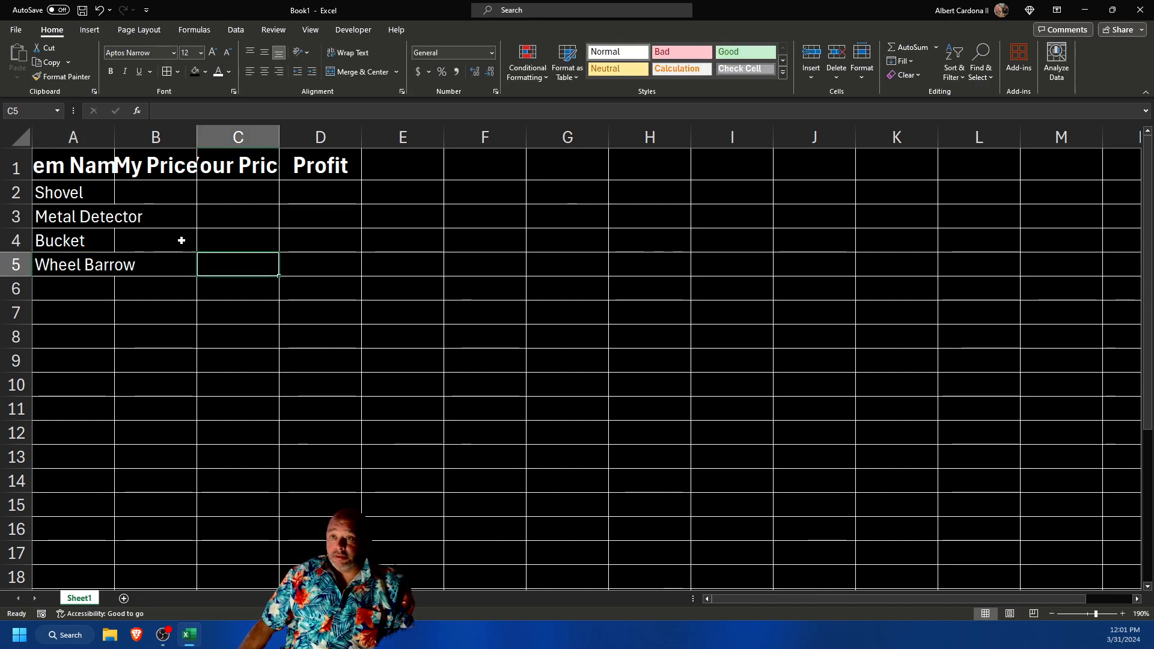
- Enter 23 as the Shovel's My Price in B2 and apply the dollar Accounting format
click(96, 196)
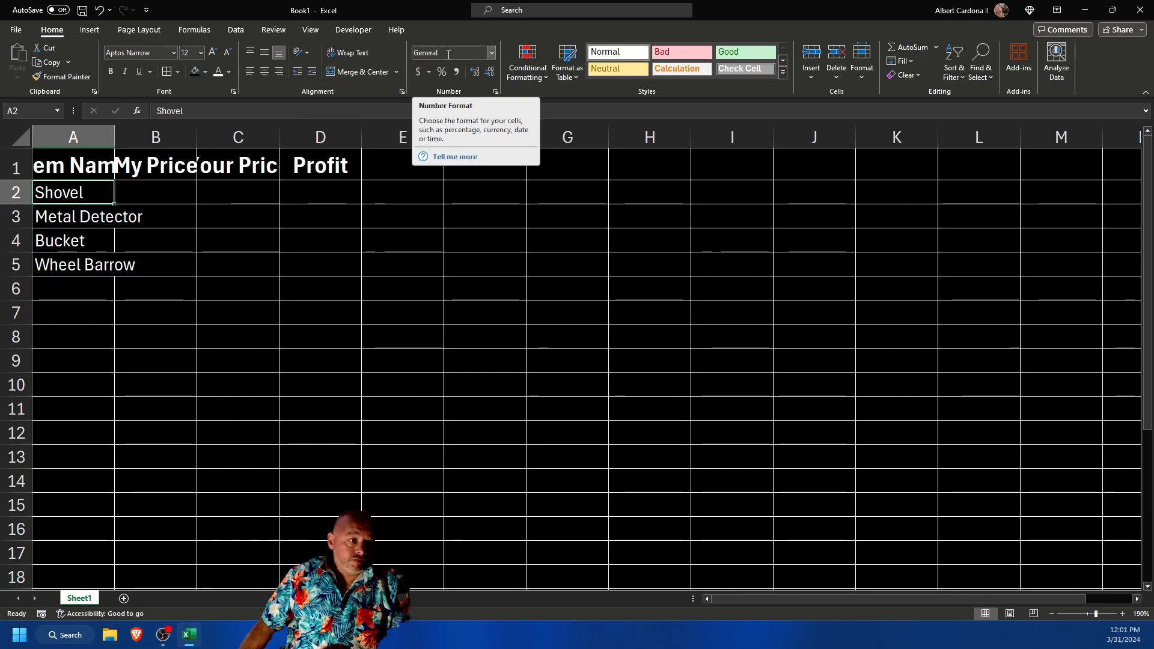
click(176, 192)
text(23)
key(Return)
click(176, 192)
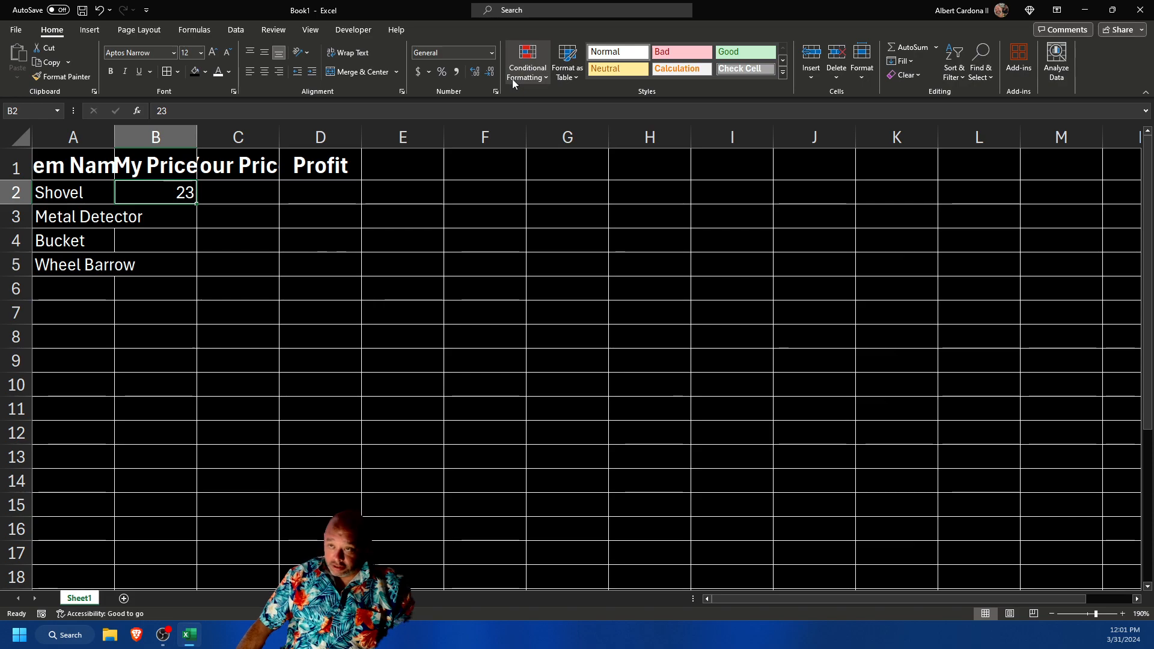
click(430, 73)
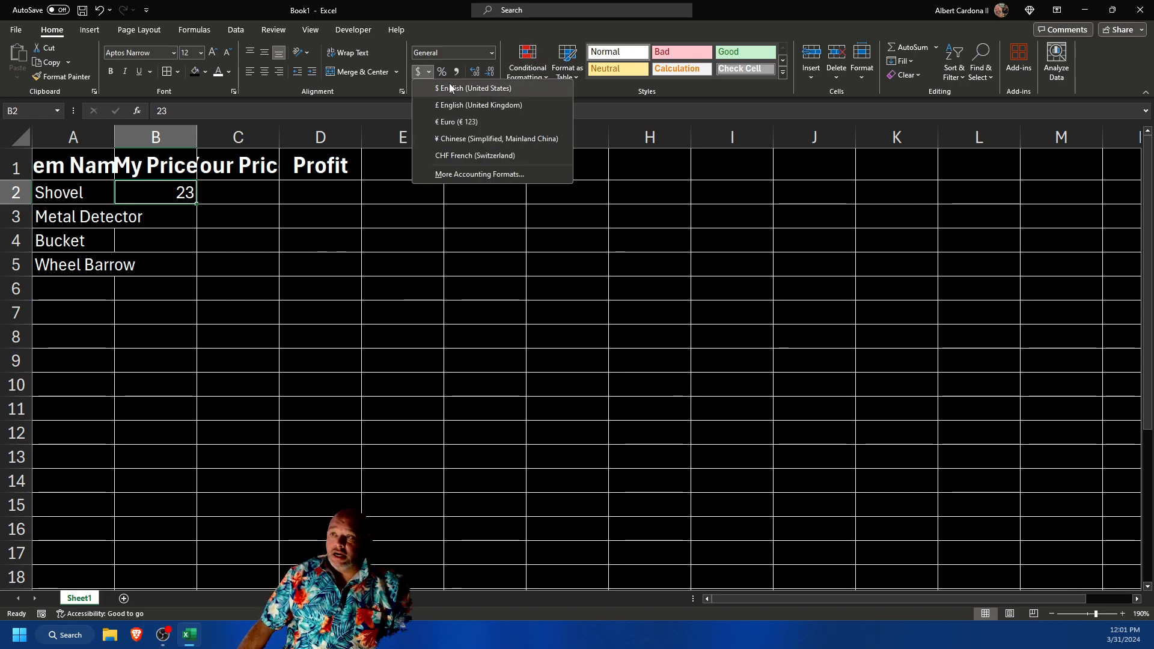
click(467, 235)
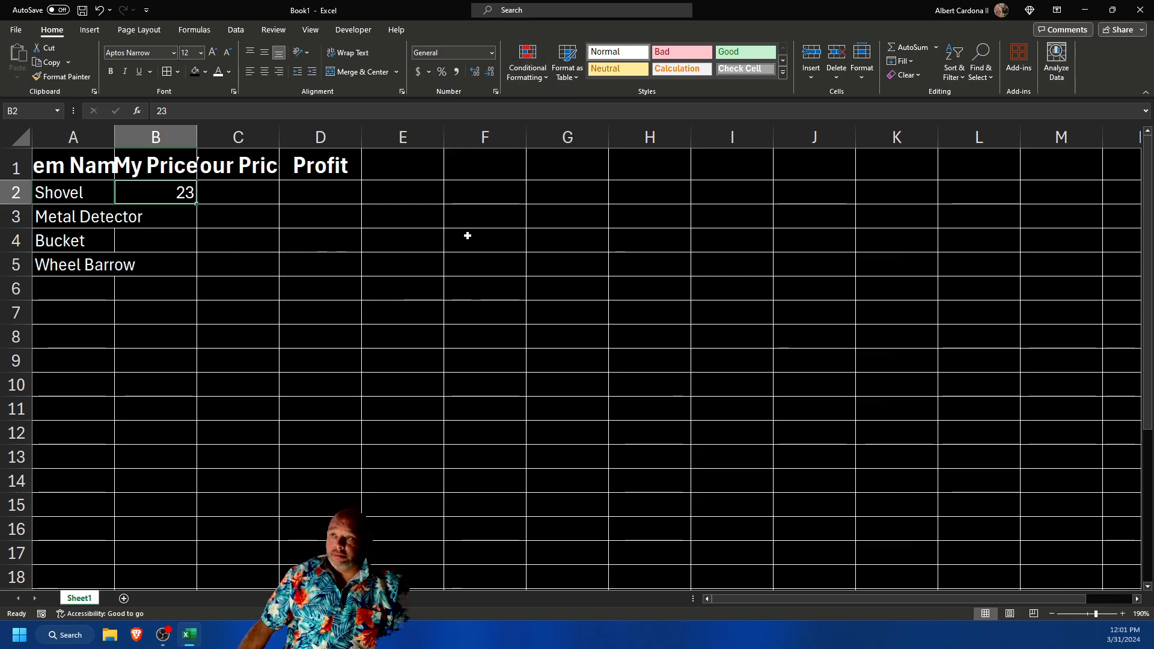
click(419, 72)
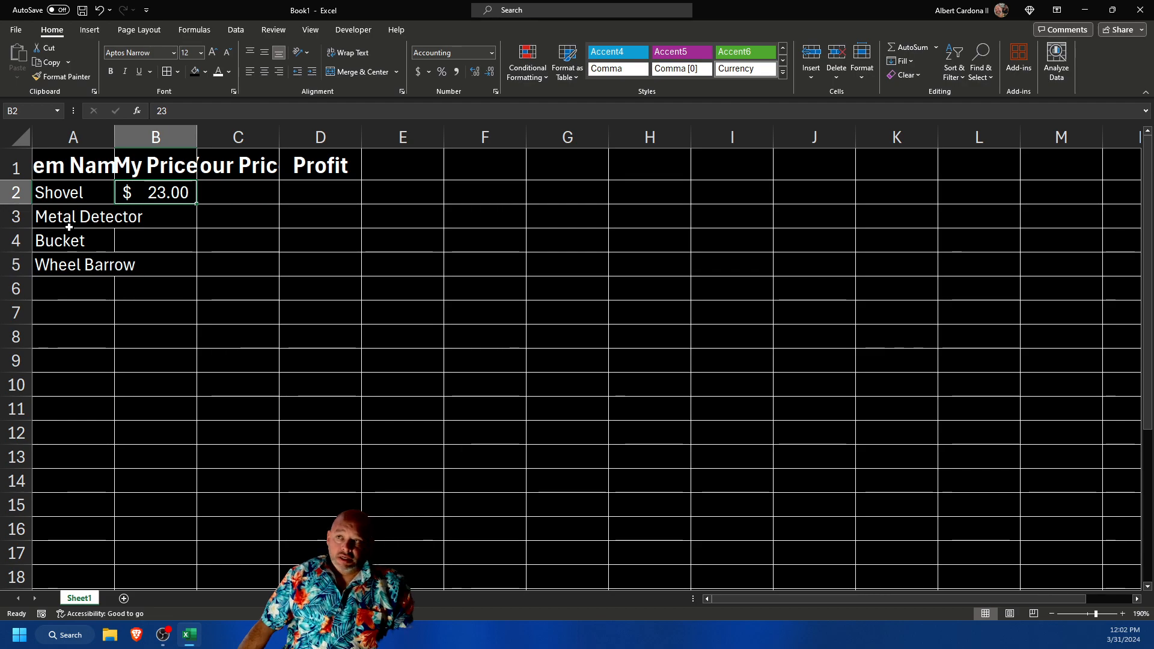
- Switch B2 to the Currency format, try the text "sfa" in it, and look through the available number formats
click(491, 53)
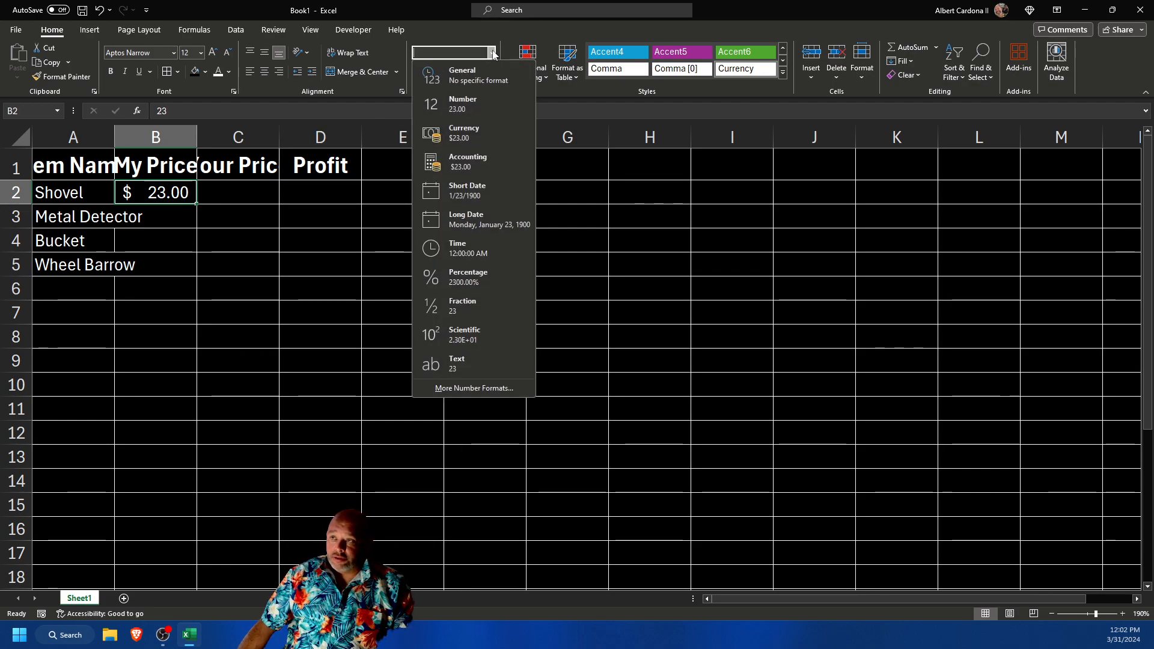
click(474, 132)
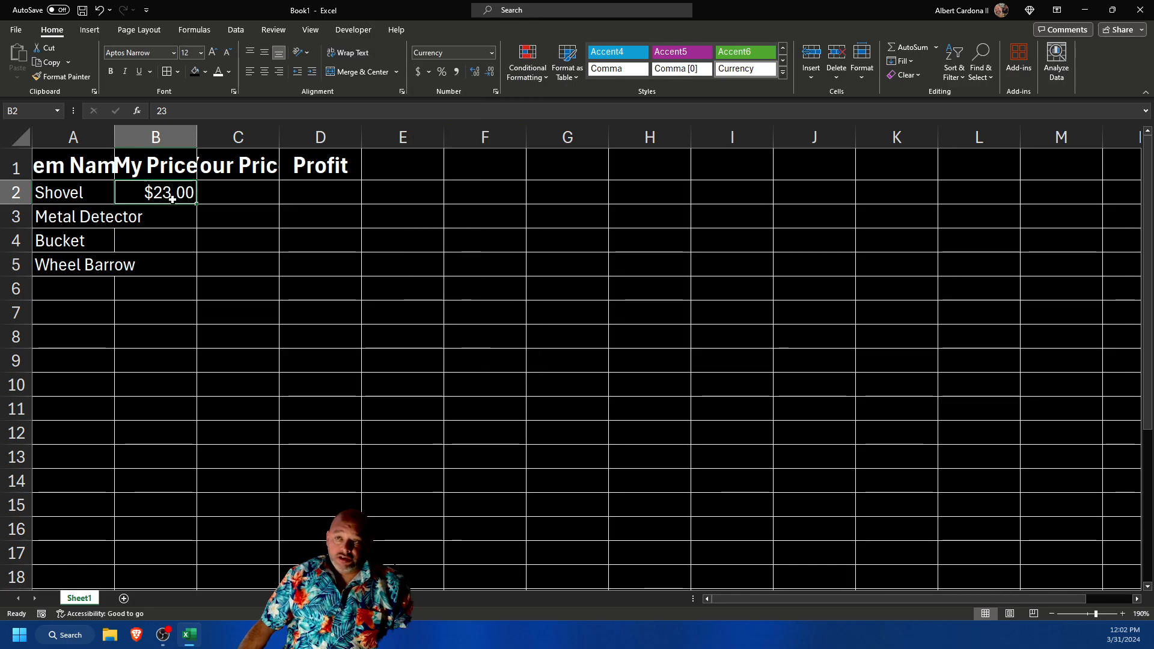
text(sfa)
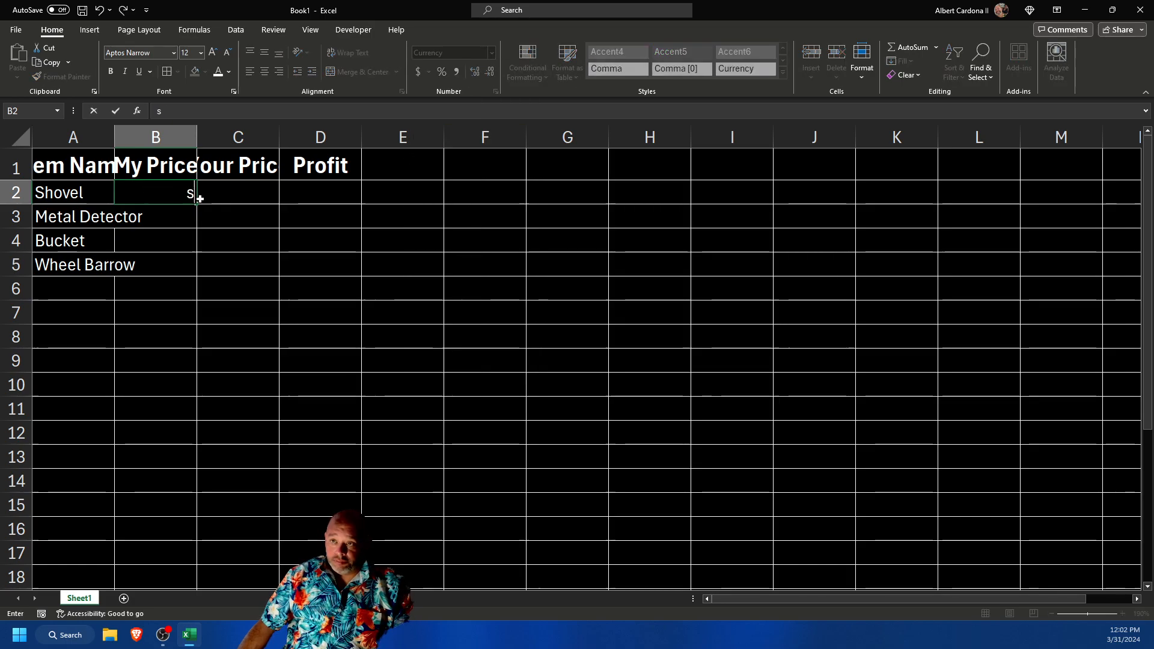
click(215, 217)
click(178, 191)
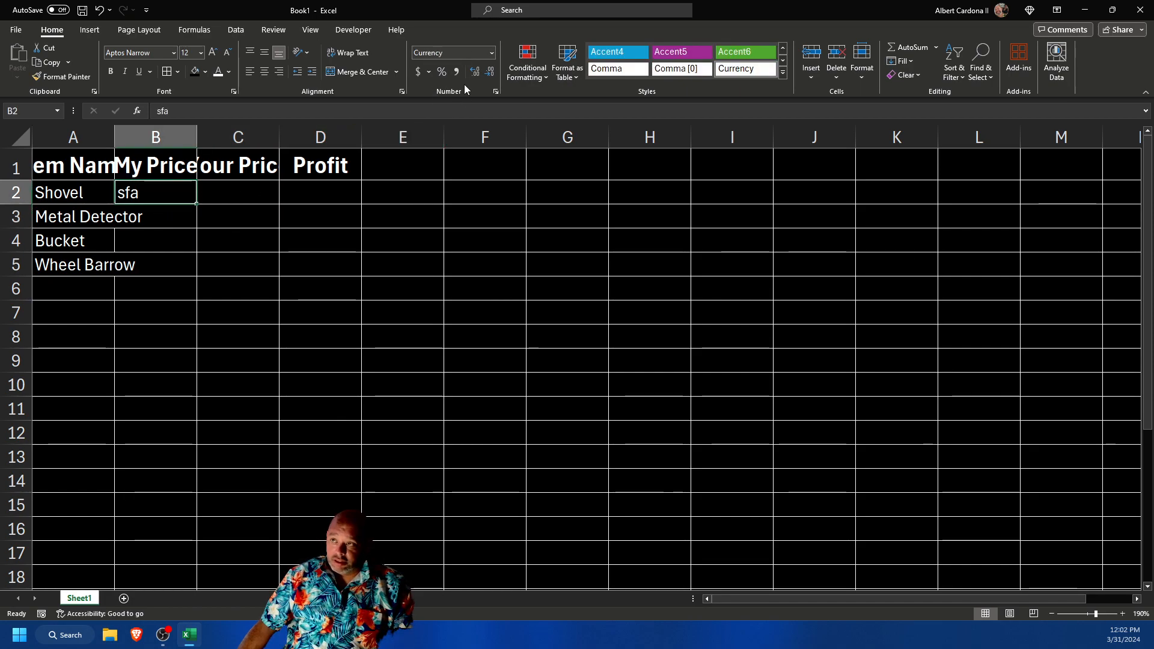
click(491, 53)
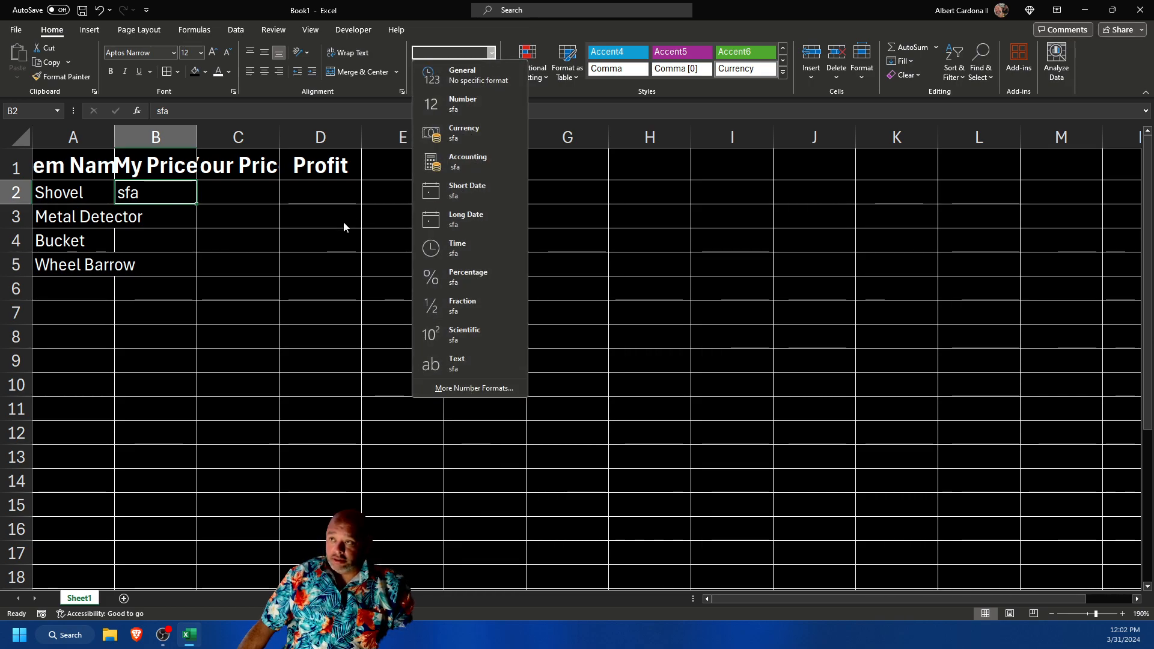
click(168, 189)
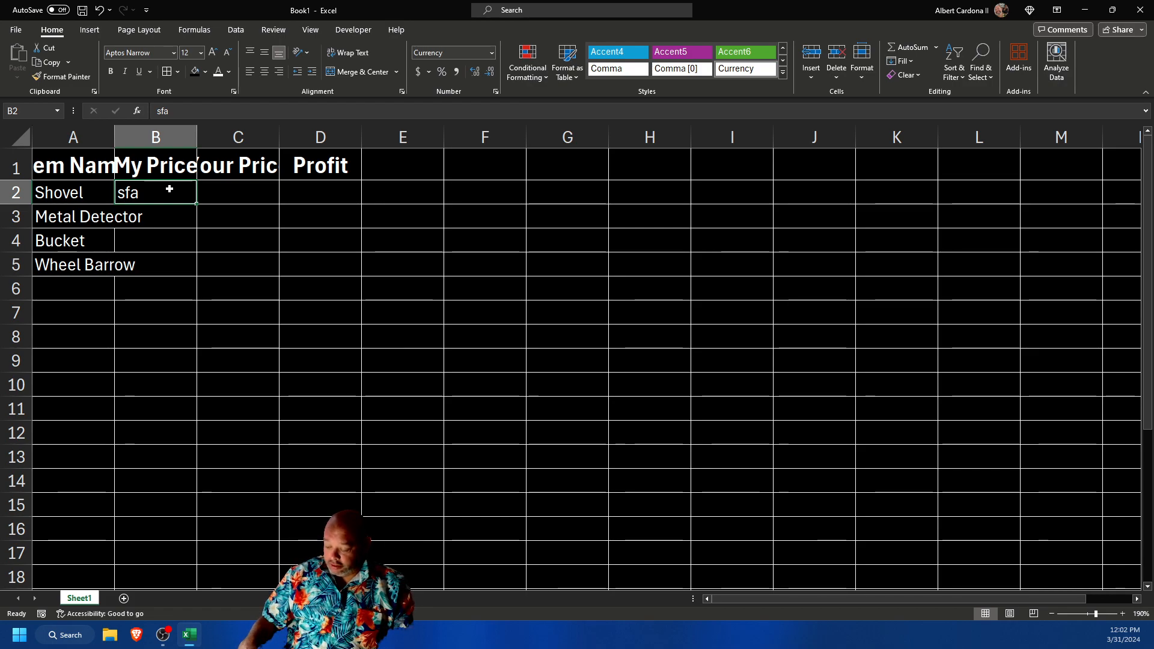
- Replace the content of B2 with 7 and apply the dollar Accounting format
text(sfa)
key(BackSpace)
key(BackSpace)
key(BackSpace)
text(7)
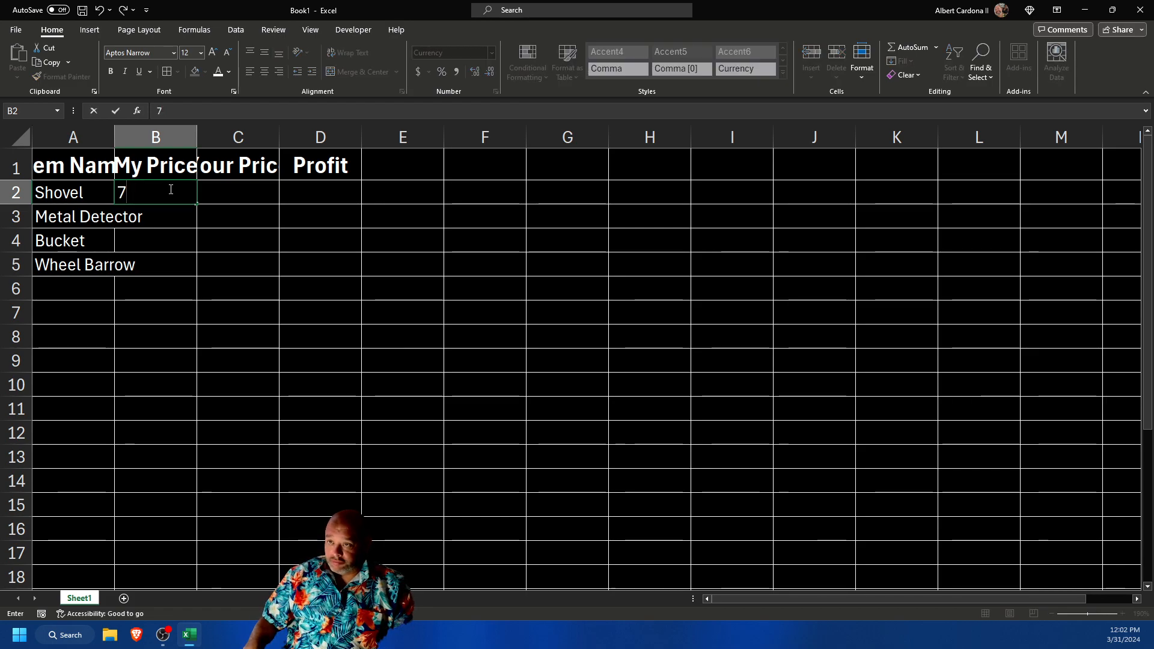
key(Tab)
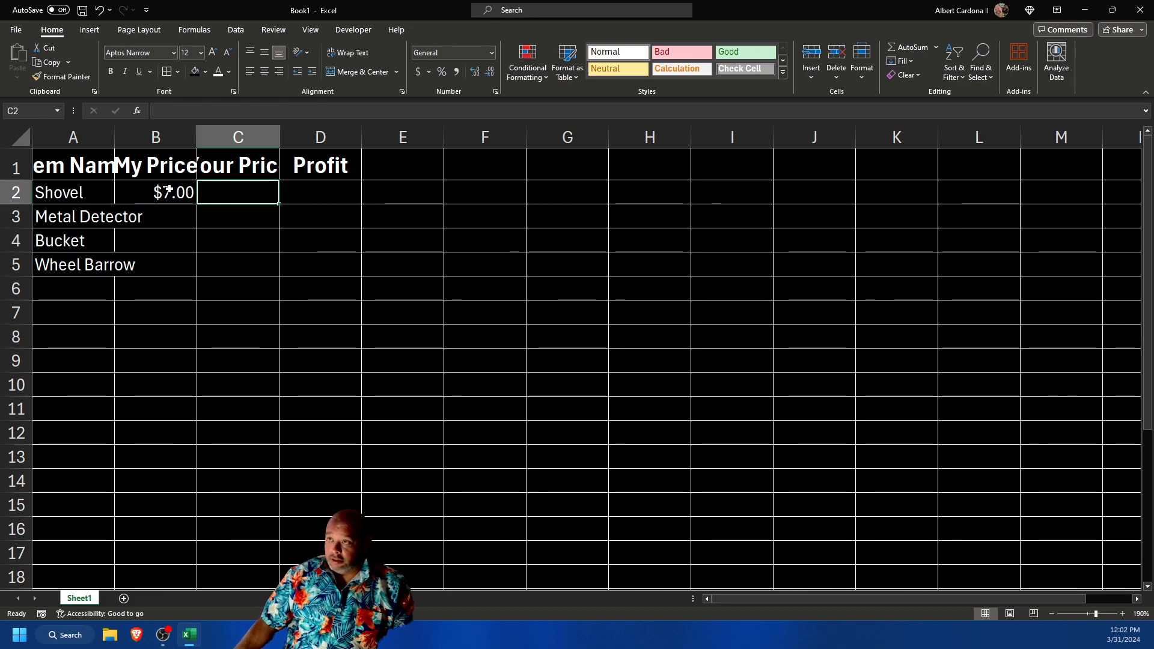
click(168, 191)
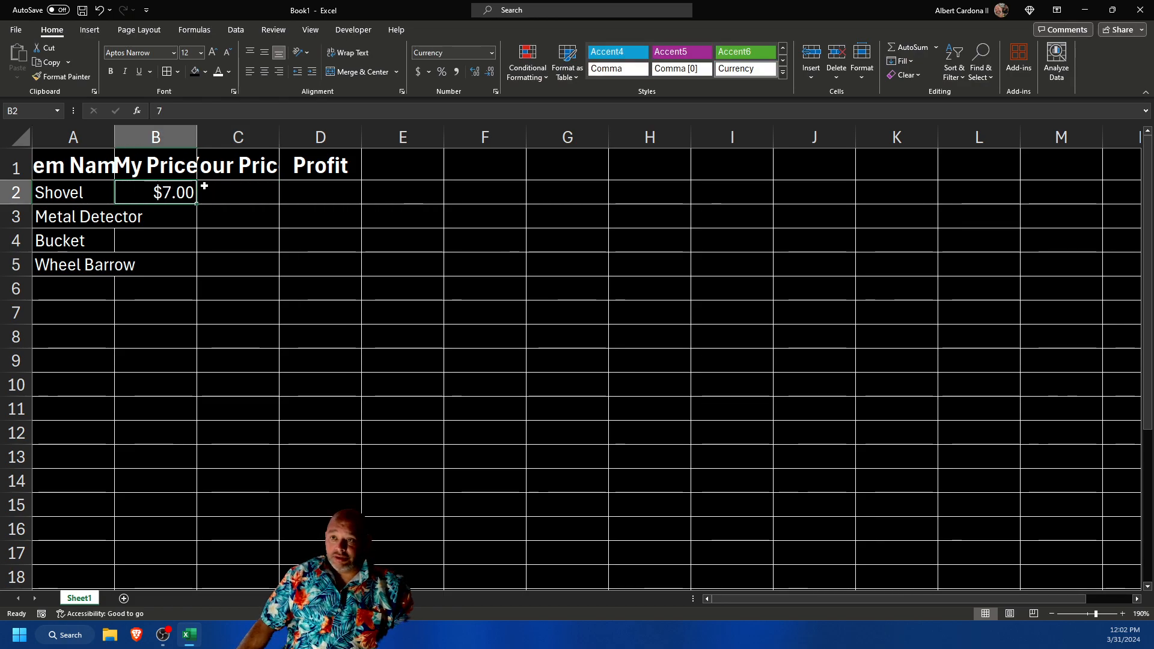
click(417, 72)
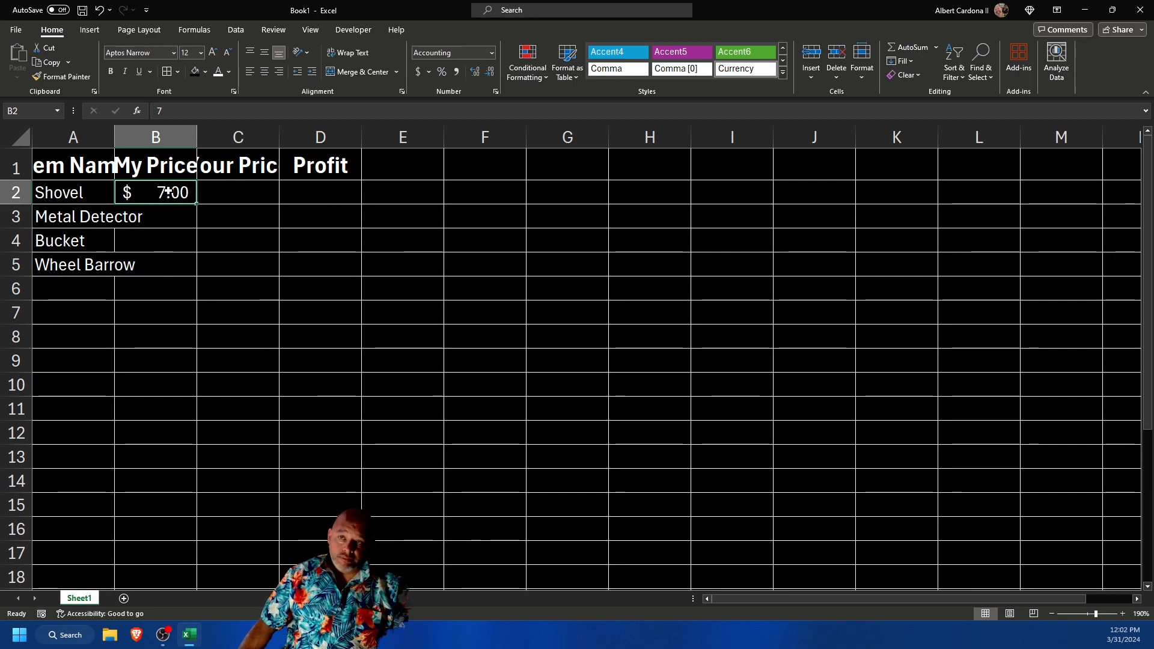
- Enter 235.36 as the Shovel's Your Price in C2
click(219, 192)
text(23)
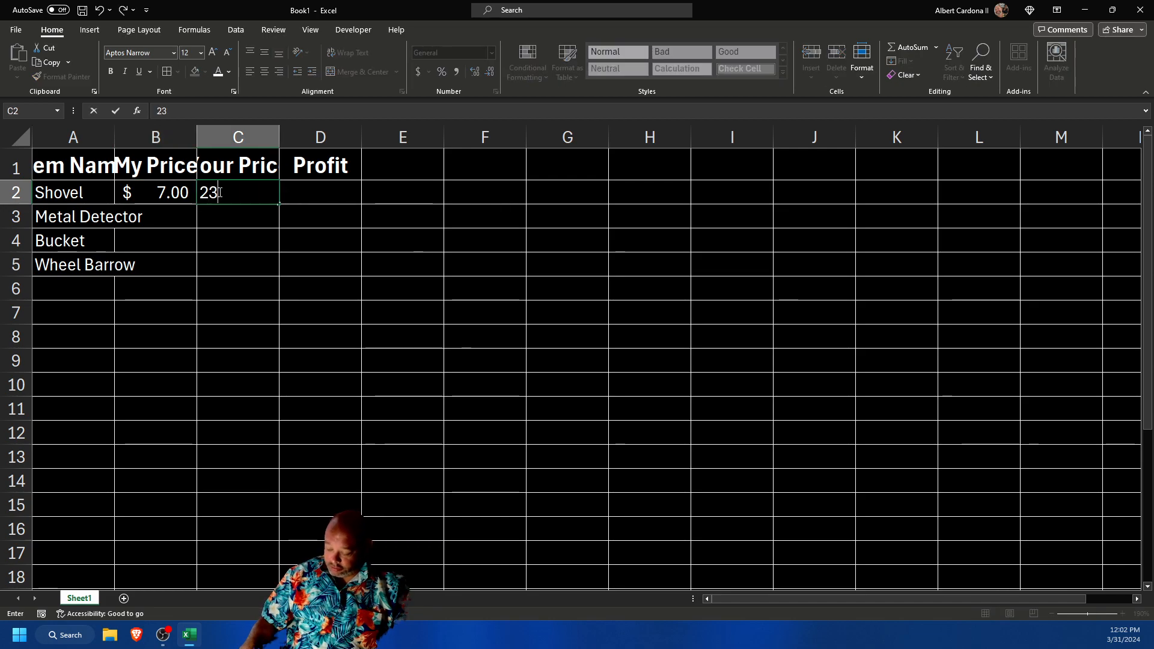
text(5.36)
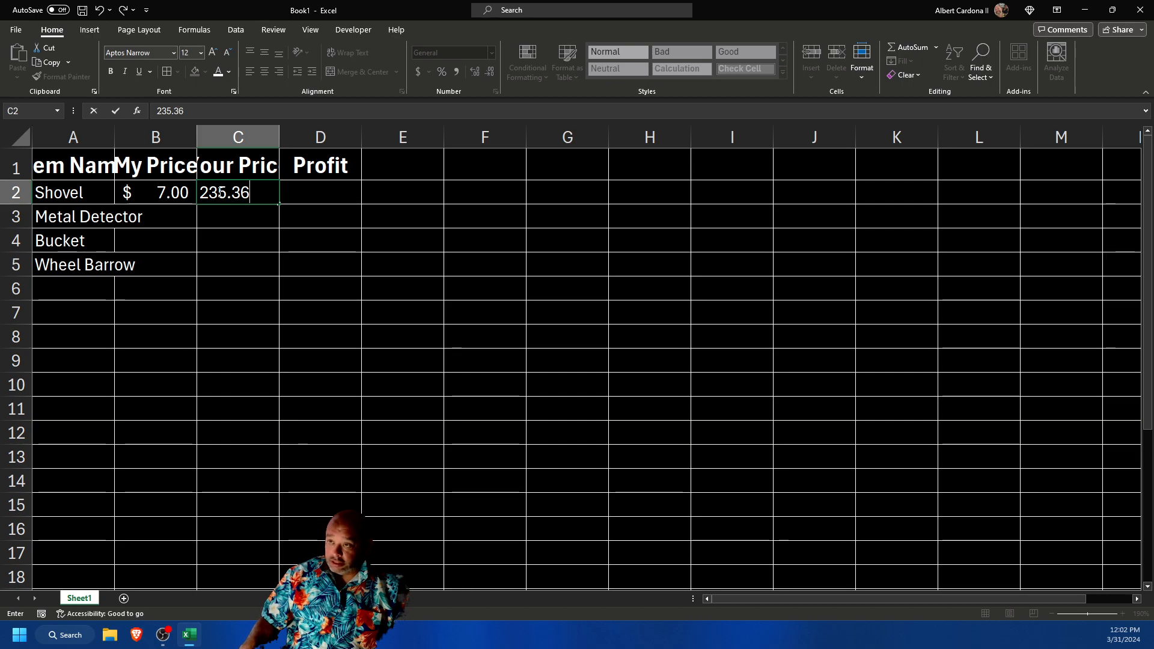
key(Return)
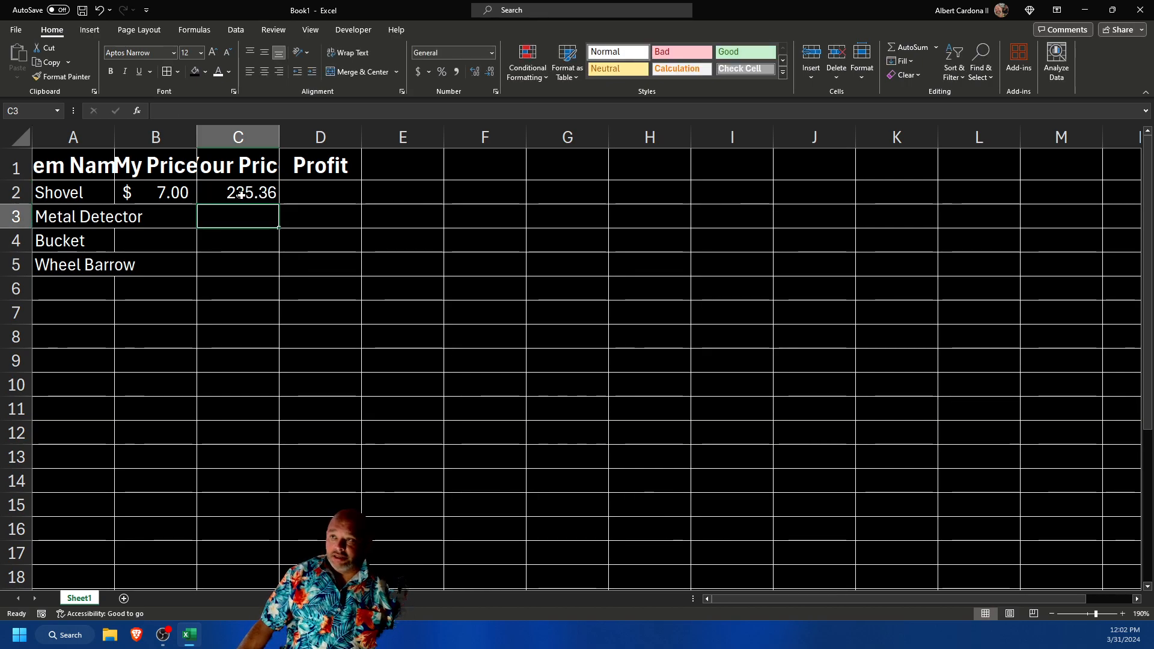
- Try the Currency format on C2, apply the dollar Accounting format instead, and widen column C beyond its header text
click(241, 198)
click(490, 53)
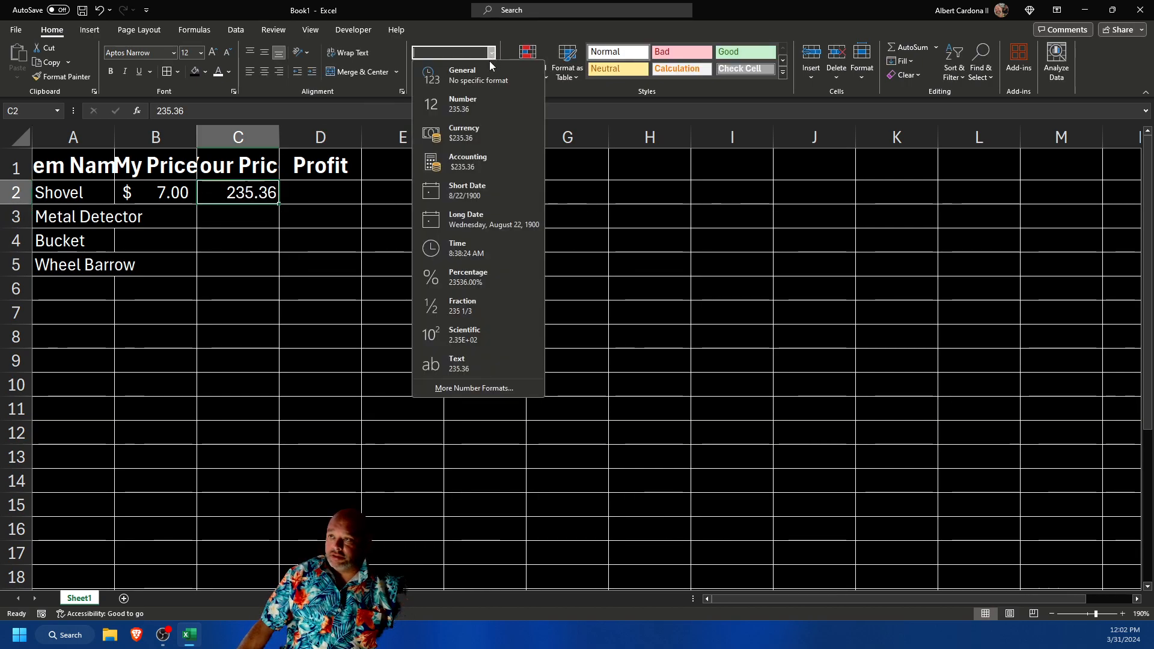
click(434, 131)
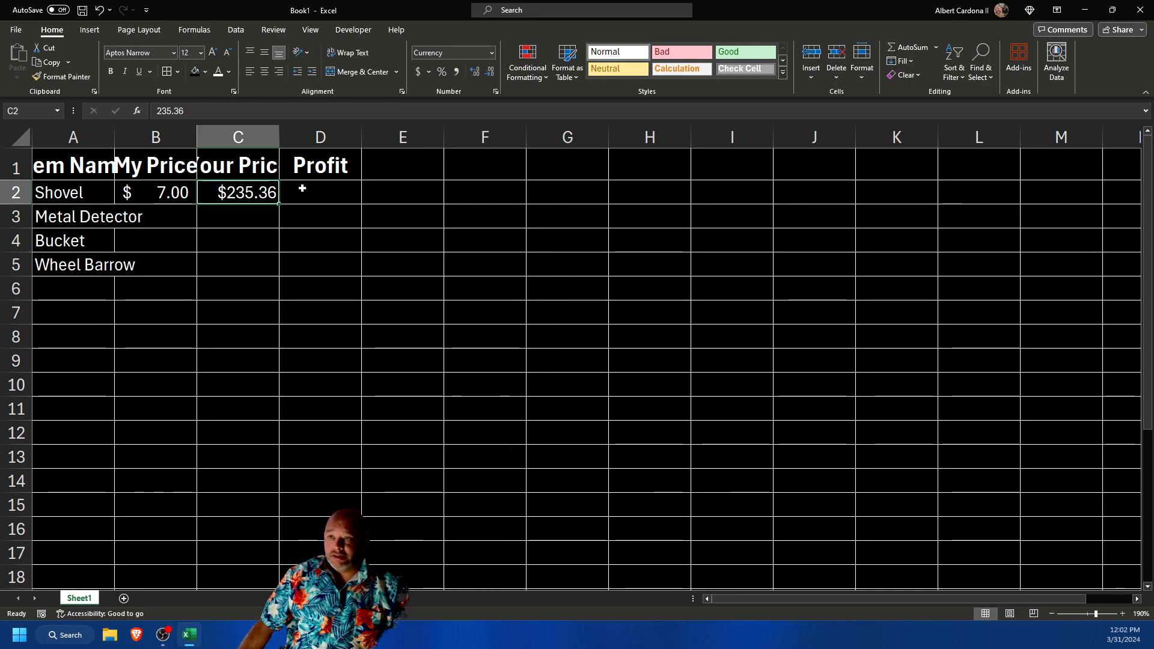
click(421, 73)
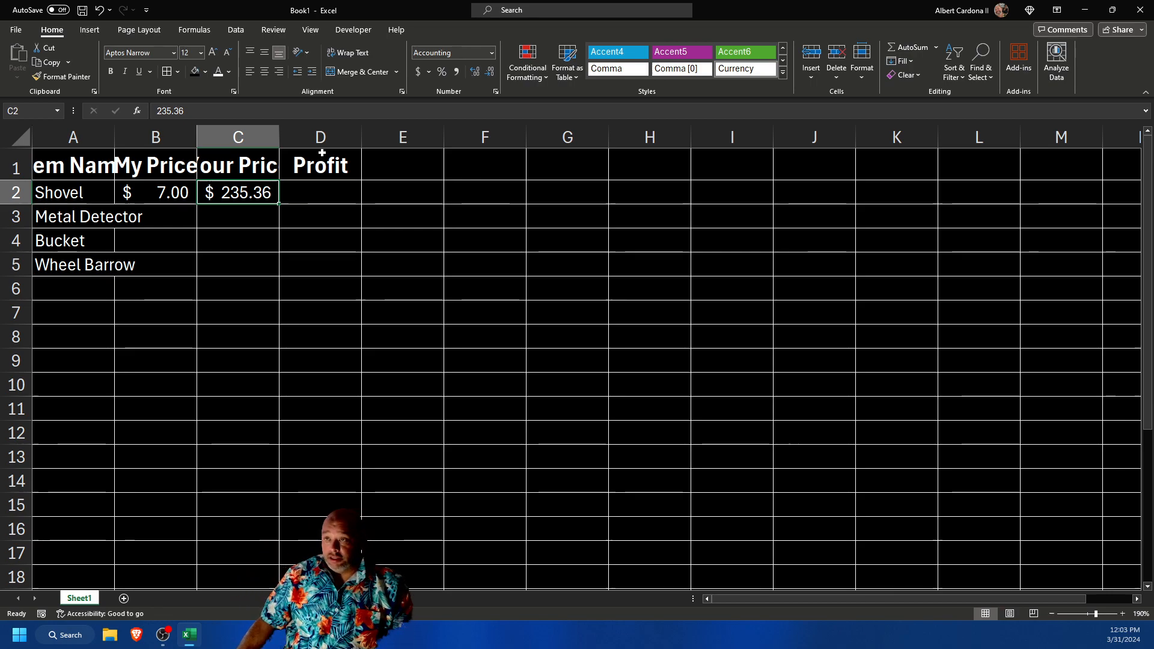
drag(279, 137, 351, 125)
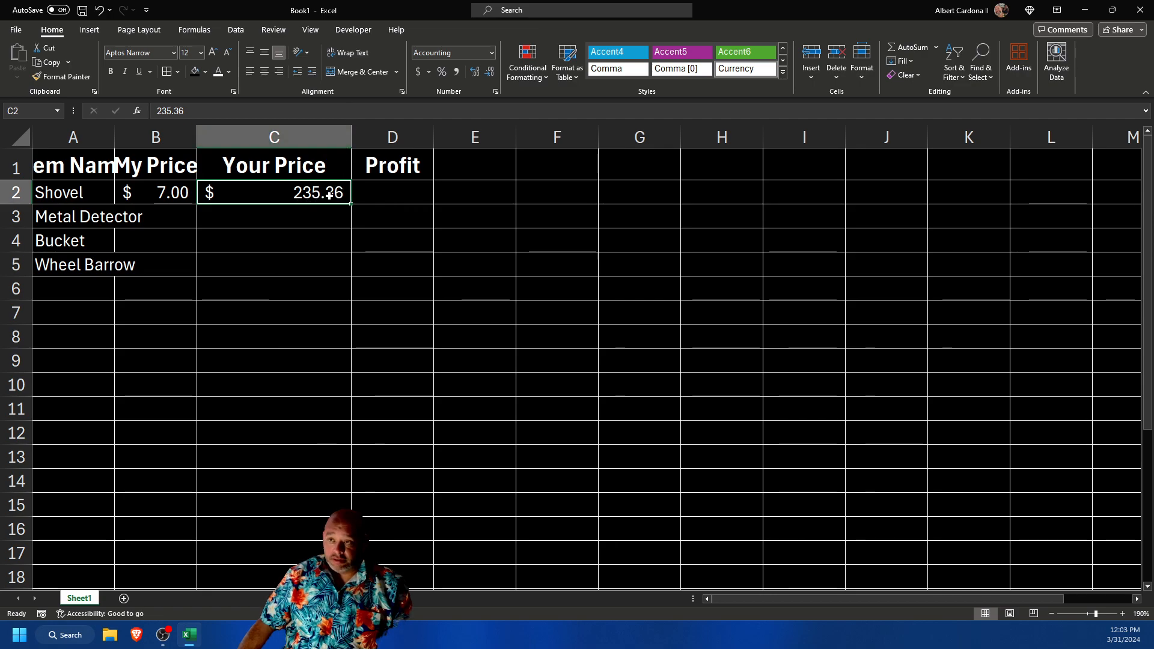
- Narrow column C closer to its header text and change the Shovel's Your Price in C2 to 235.3665446584
drag(352, 137, 319, 144)
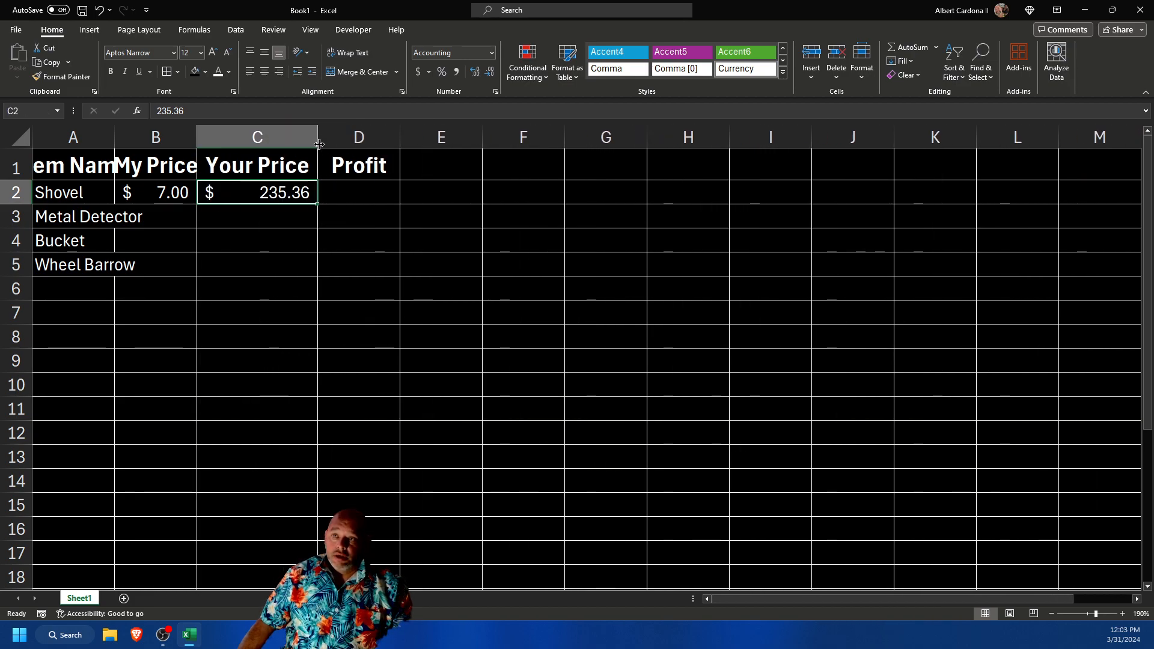
double_click(300, 193)
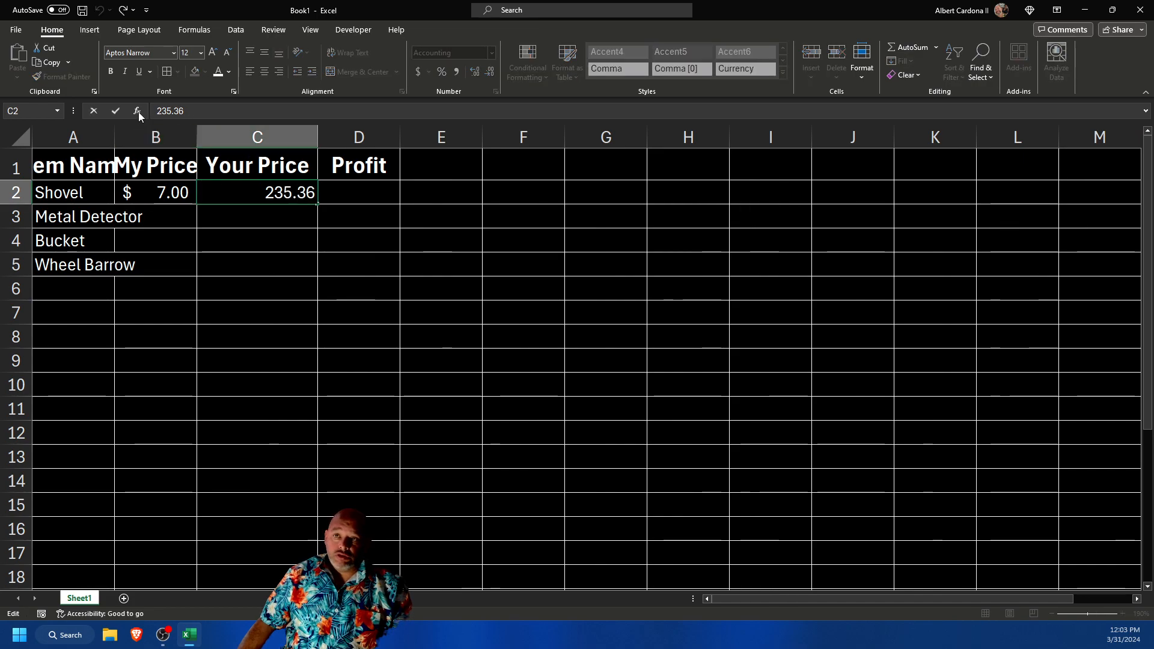
click(190, 111)
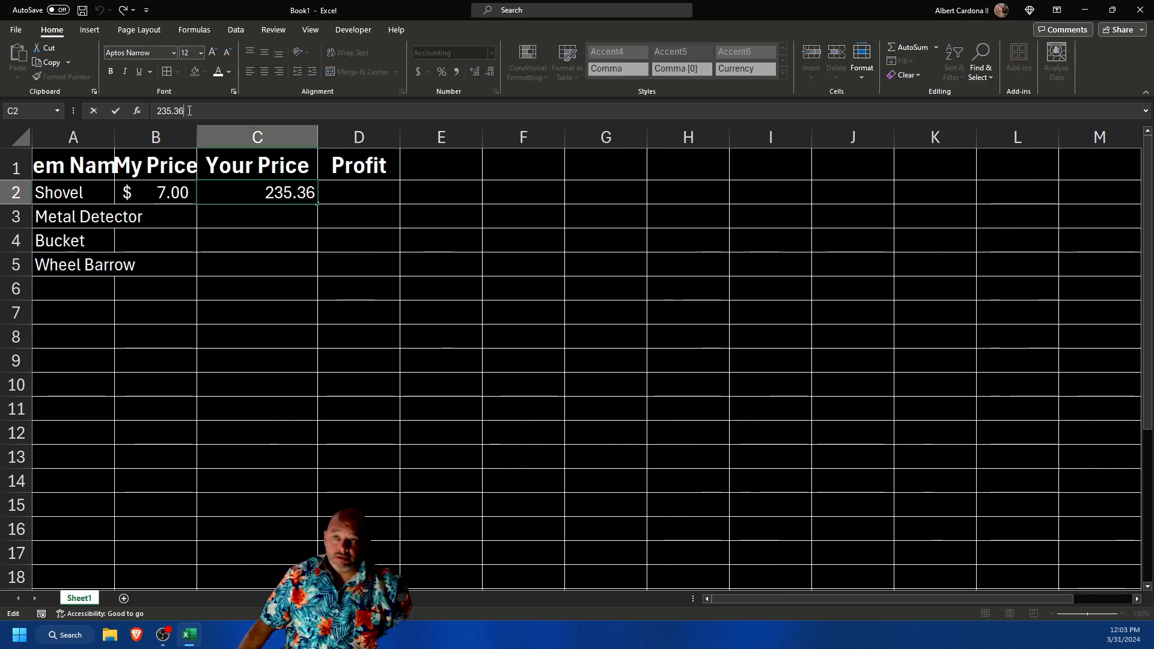
click(237, 291)
click(239, 191)
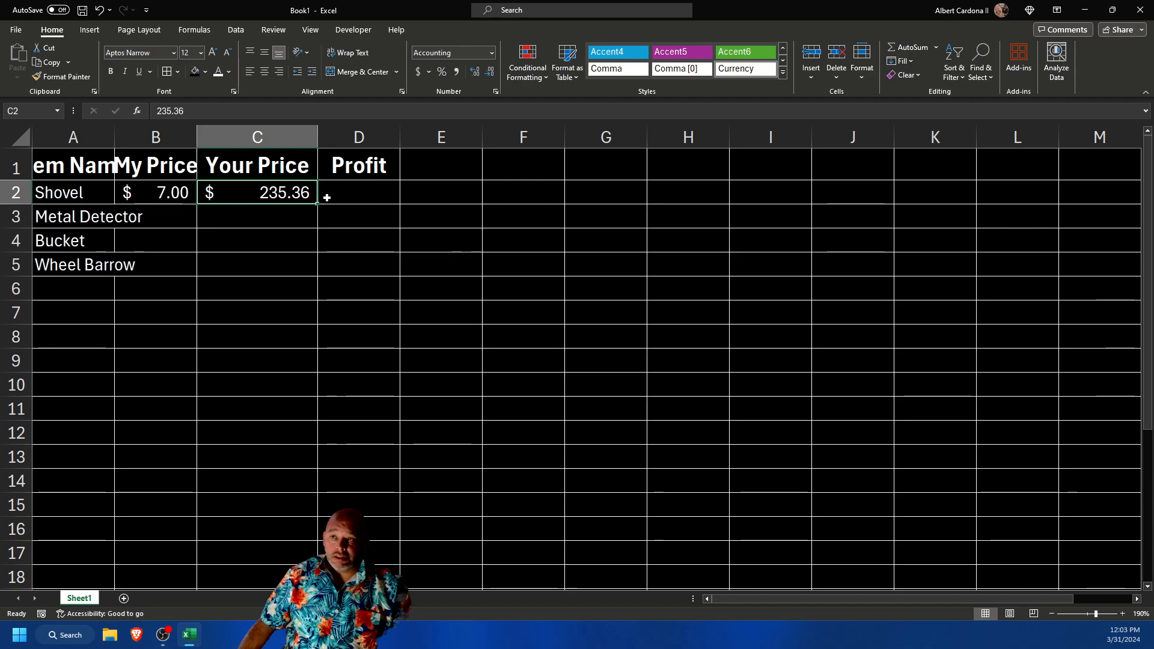
click(243, 118)
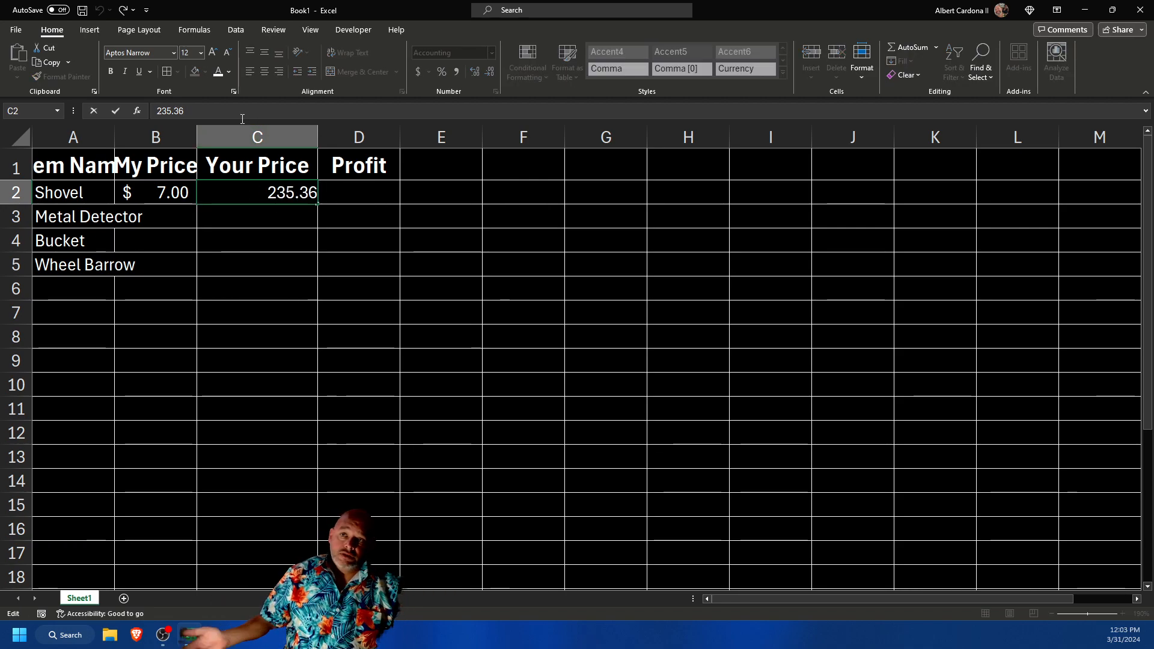
text(65446584)
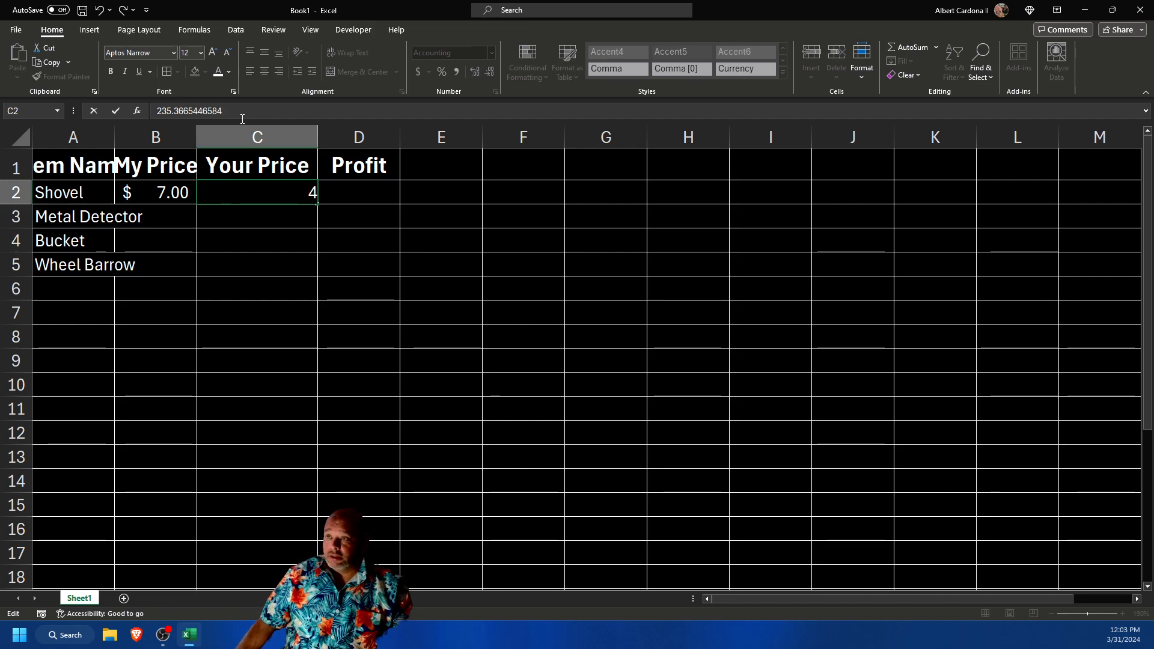
key(Return)
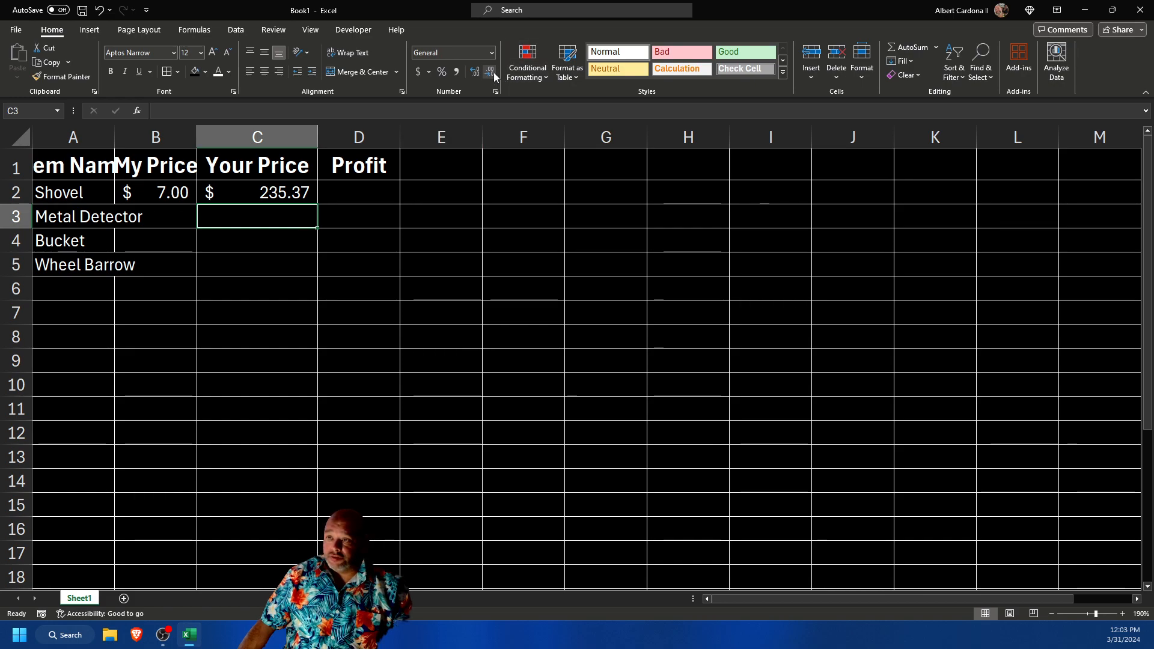
- Try fewer and more decimal places on the Your Price value in C2, and return it to two decimals
click(308, 188)
click(490, 70)
click(490, 69)
click(474, 74)
click(475, 74)
click(475, 73)
click(475, 73)
click(475, 74)
click(491, 73)
click(491, 74)
click(491, 74)
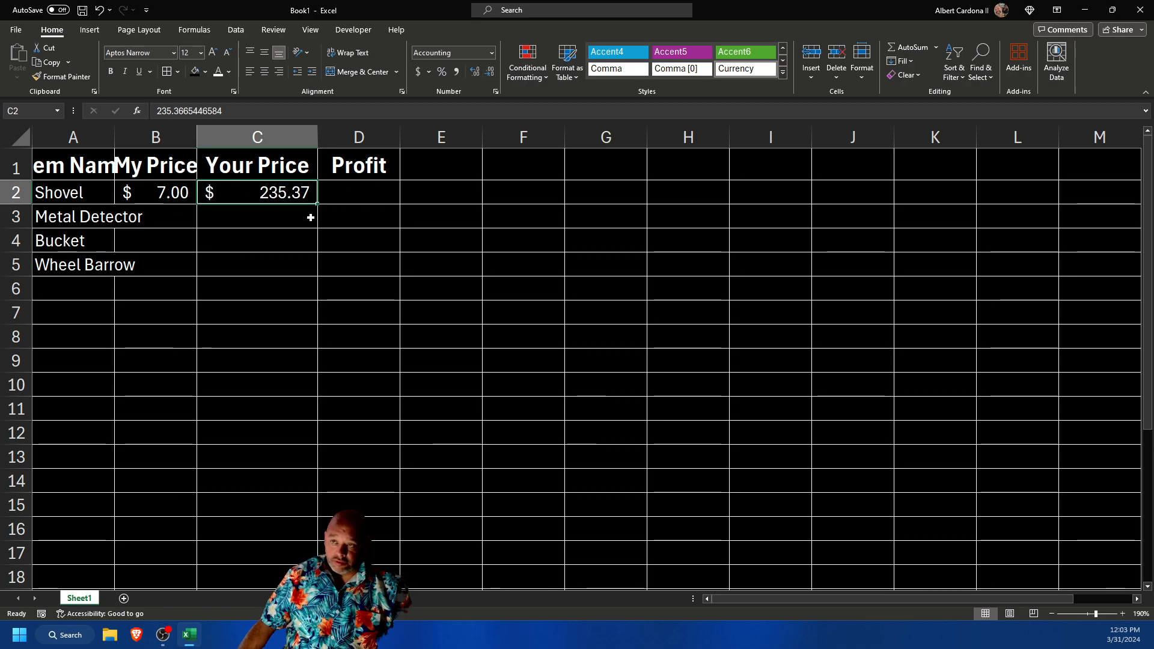
- Enter 300 as the Metal Detector's My Price in B3 and 350 as its Your Price in C3
click(179, 191)
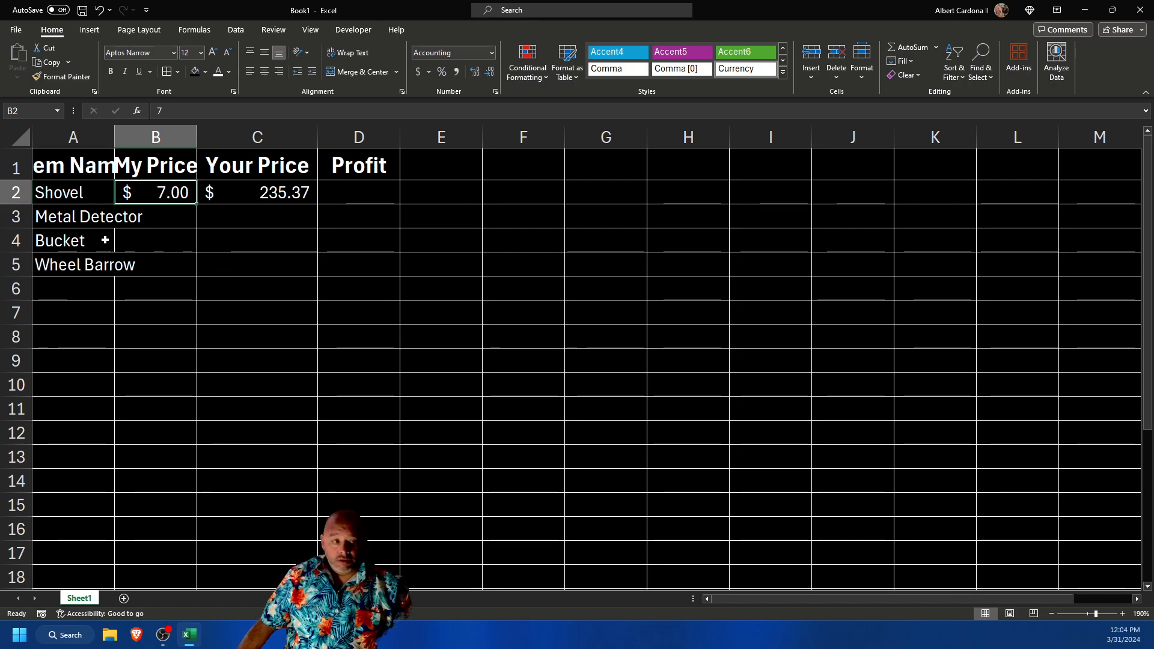
click(155, 222)
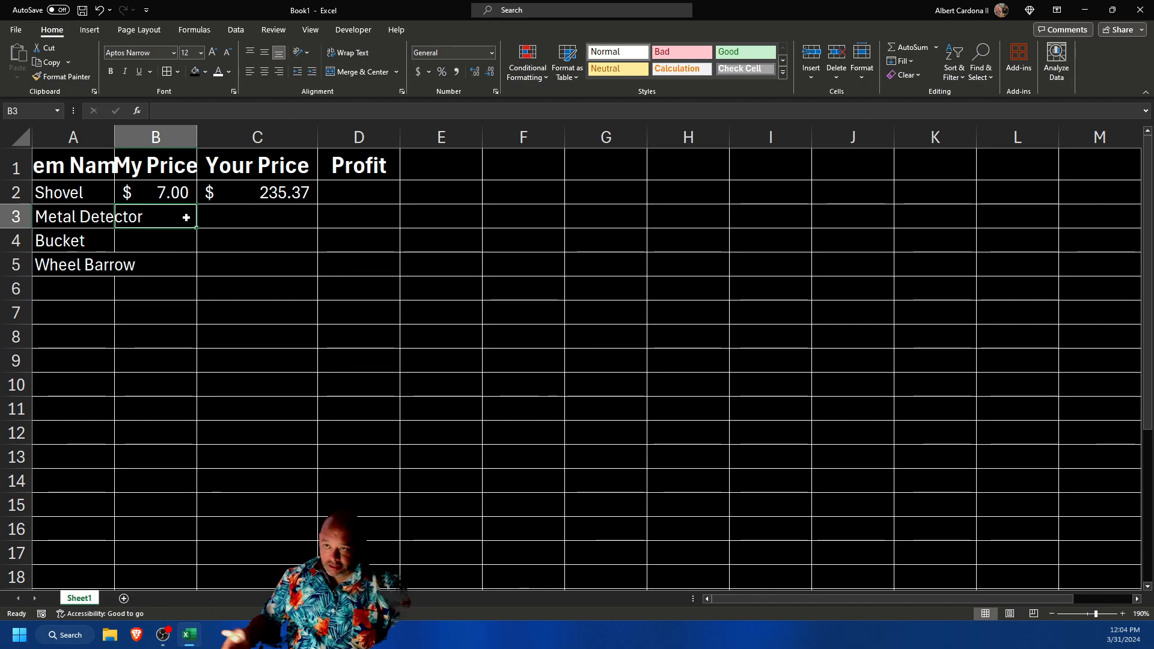
text(3)
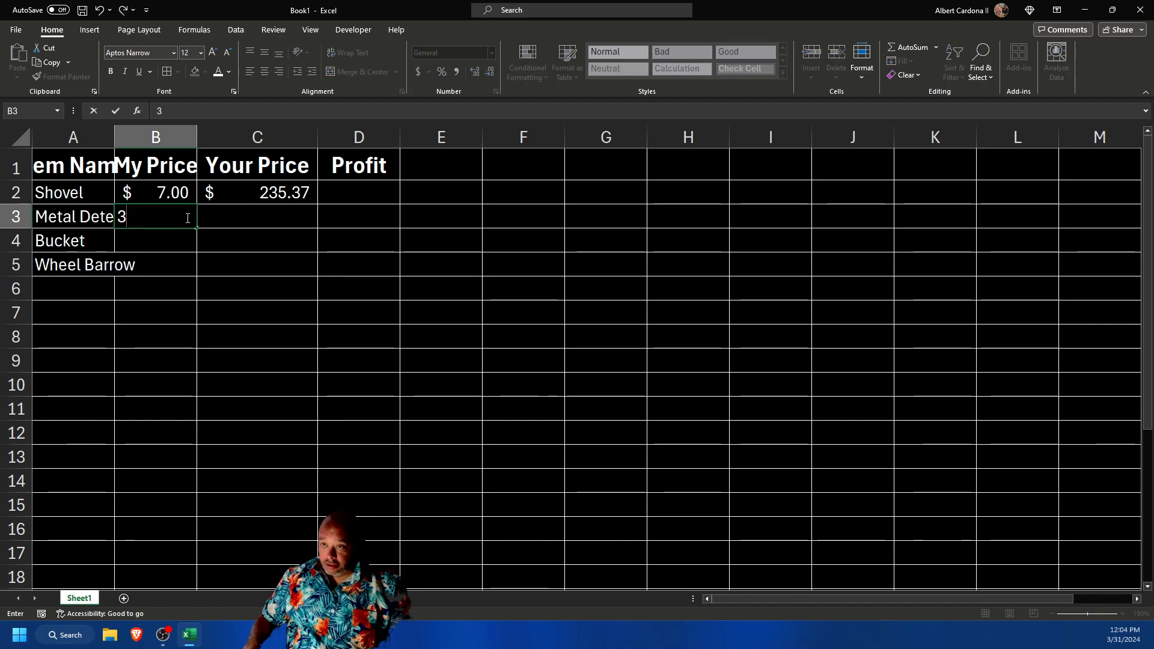
text(50)
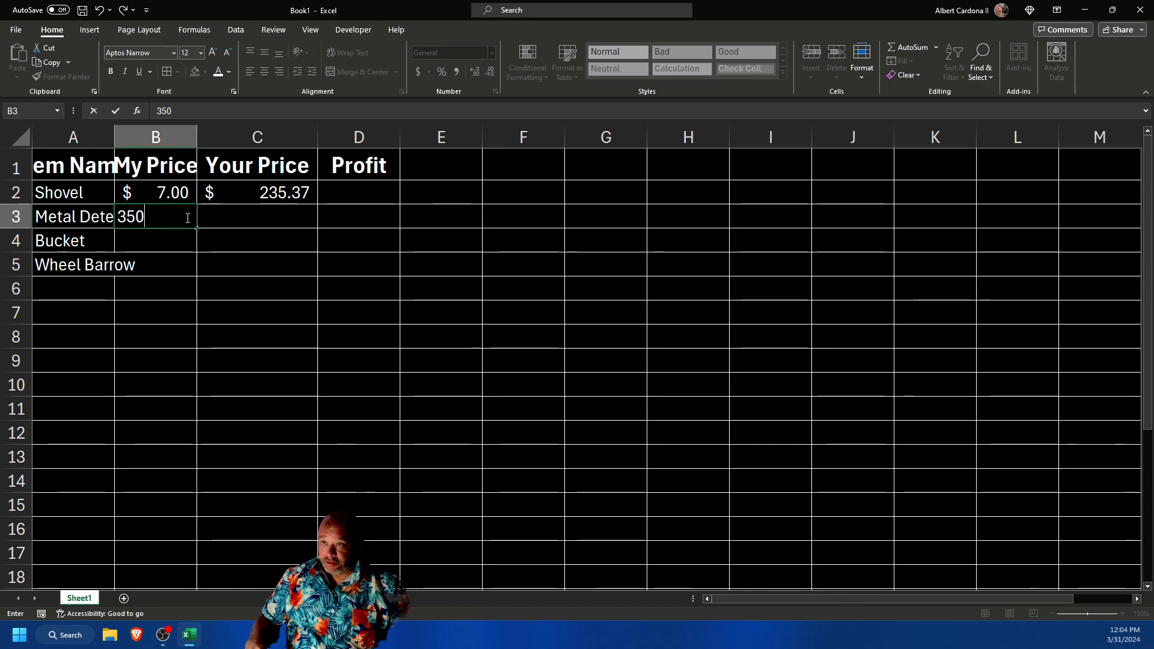
key(BackSpace)
key(BackSpace)
text(00)
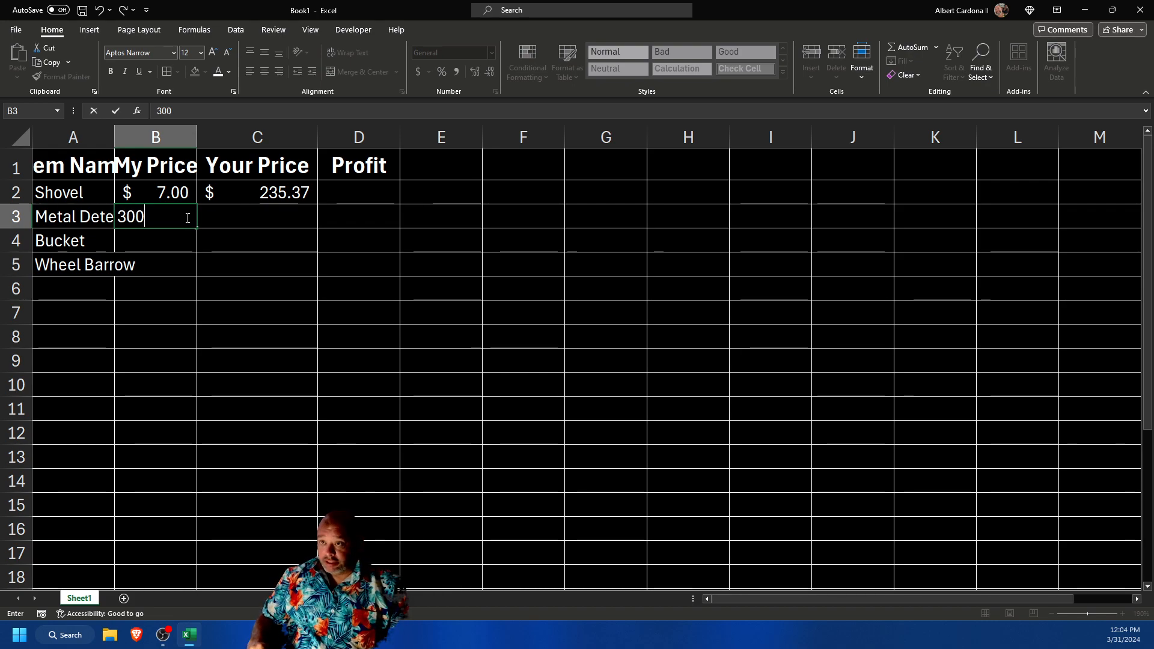
key(Tab)
text(350)
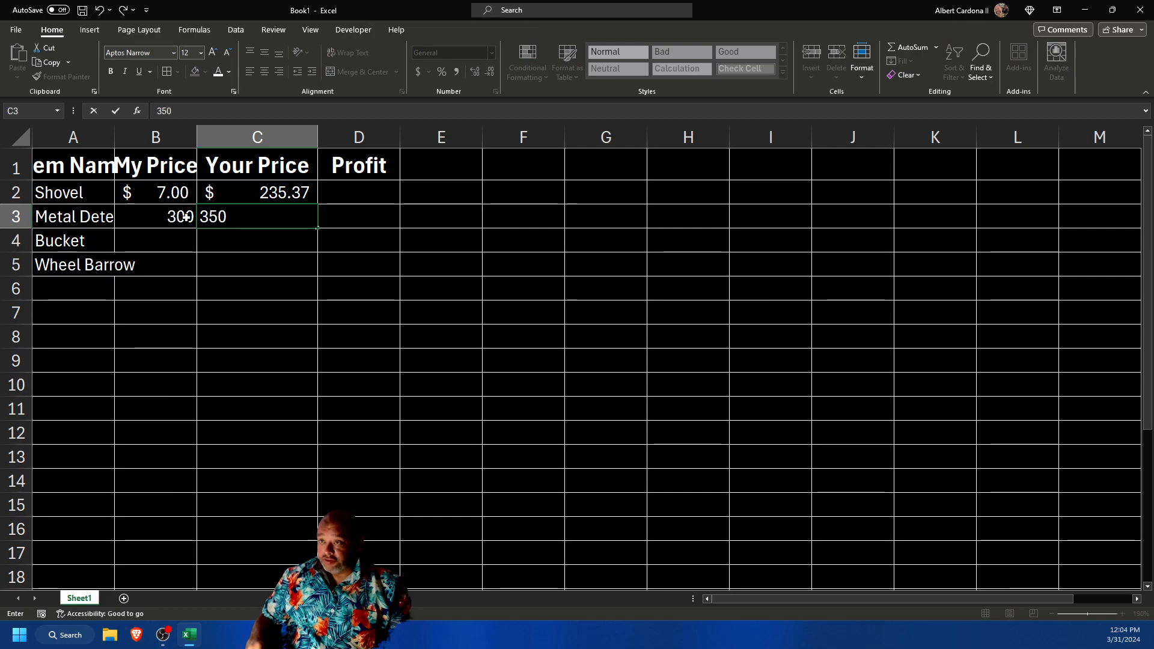
key(Tab)
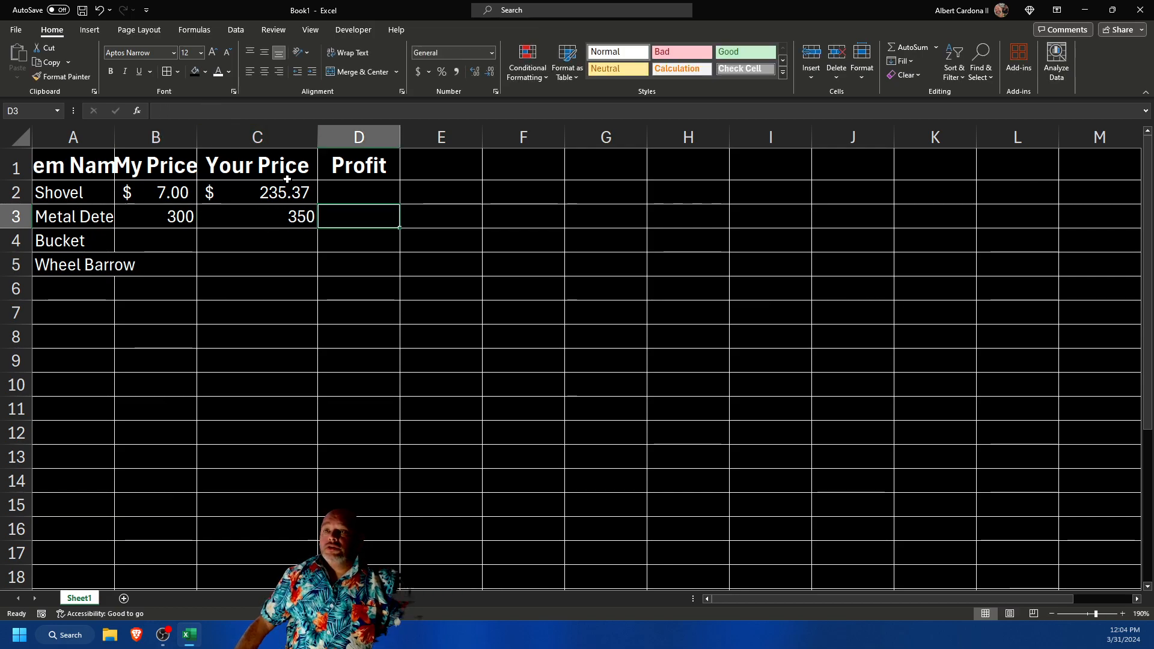
- Copy the Accounting format of B2 onto the Metal Detector's My Price in B3 with Format Painter
click(173, 192)
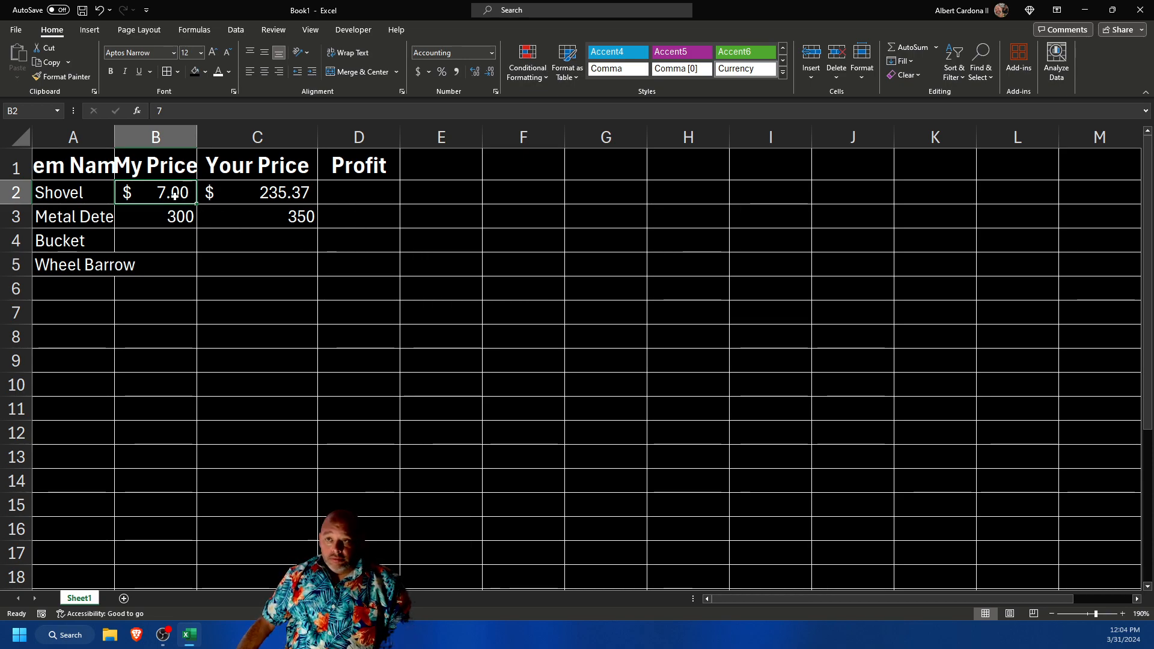
click(62, 76)
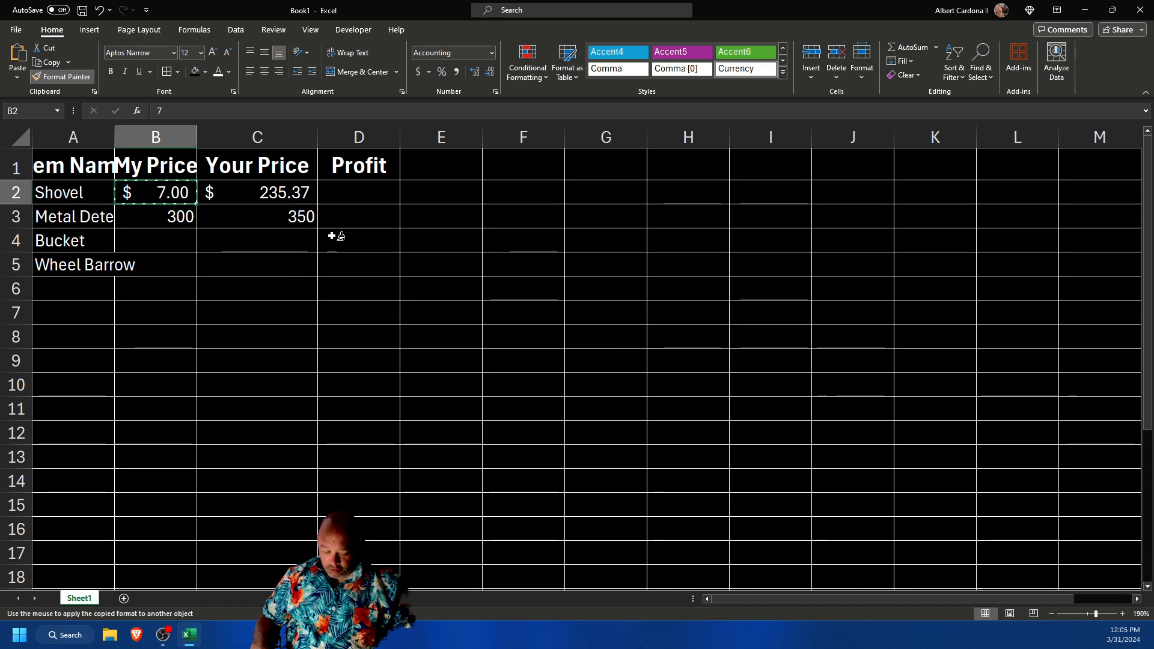
key(Down)
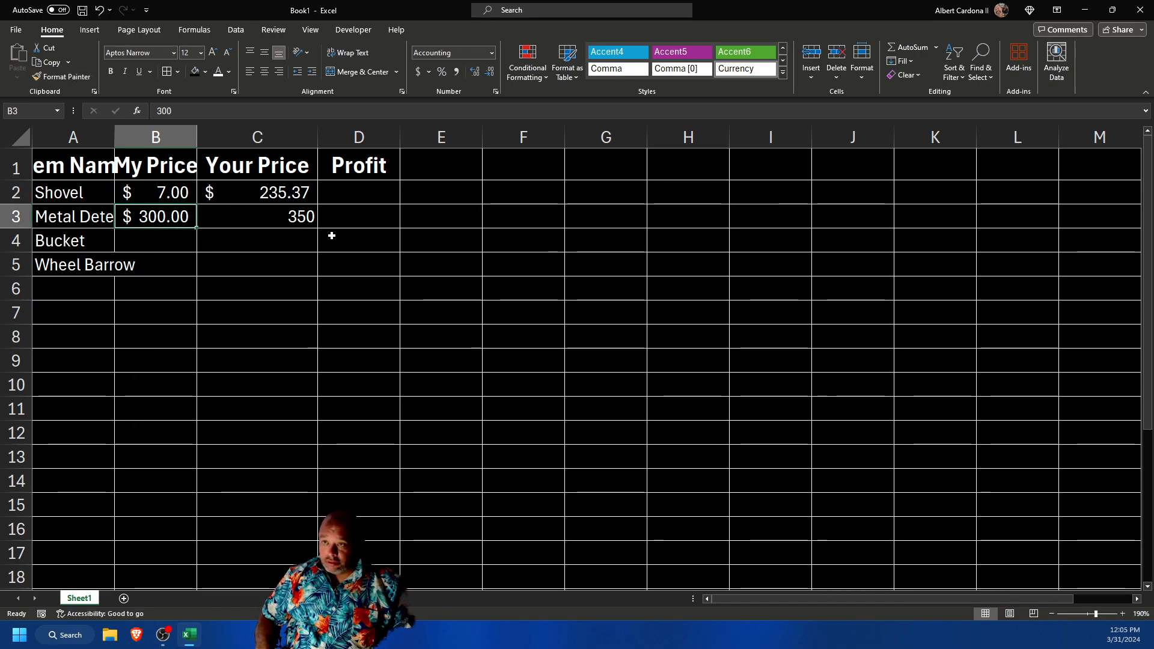
- Try applying B2's format across the range B2:B3 with Format Painter
click(186, 194)
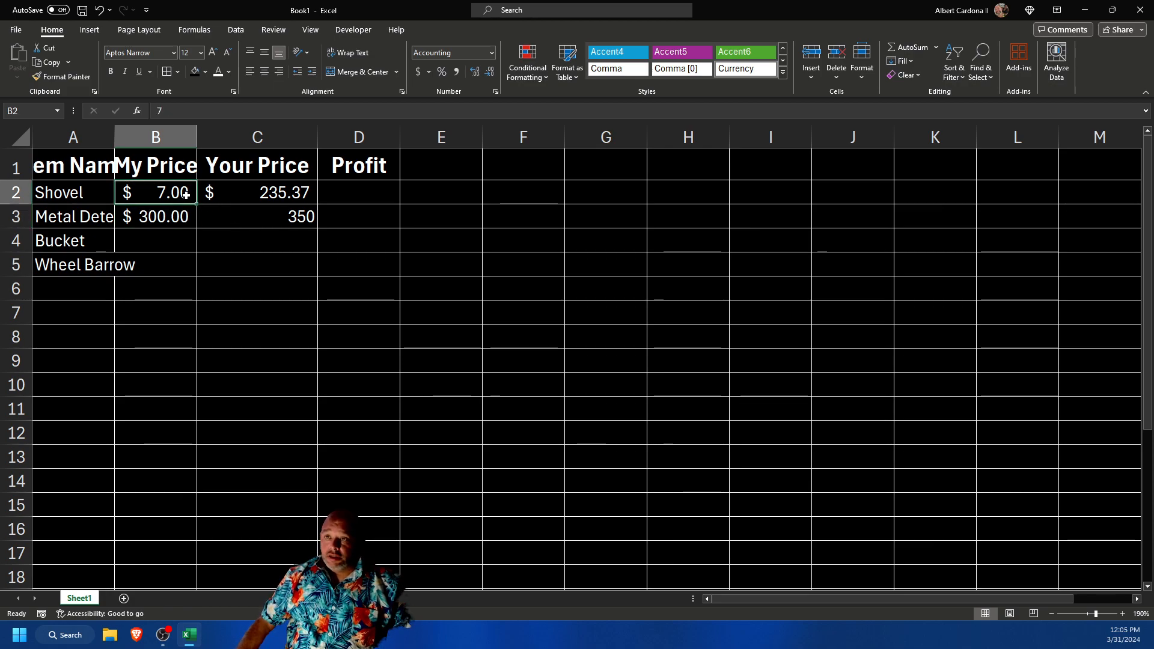
click(60, 76)
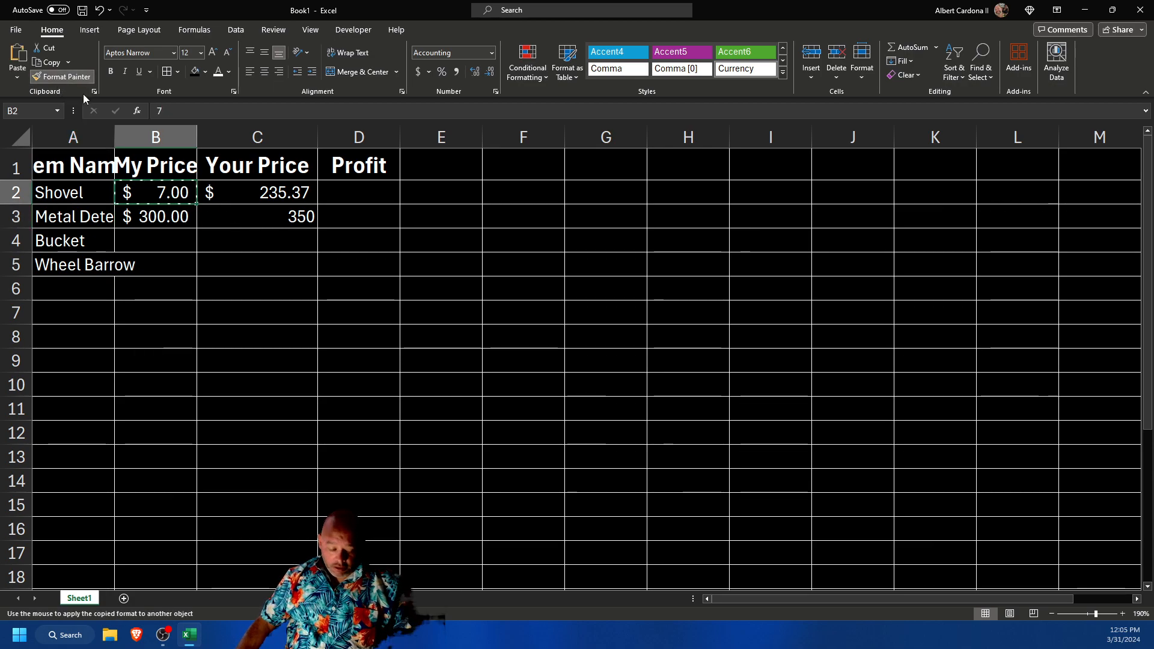
key(shift+Down)
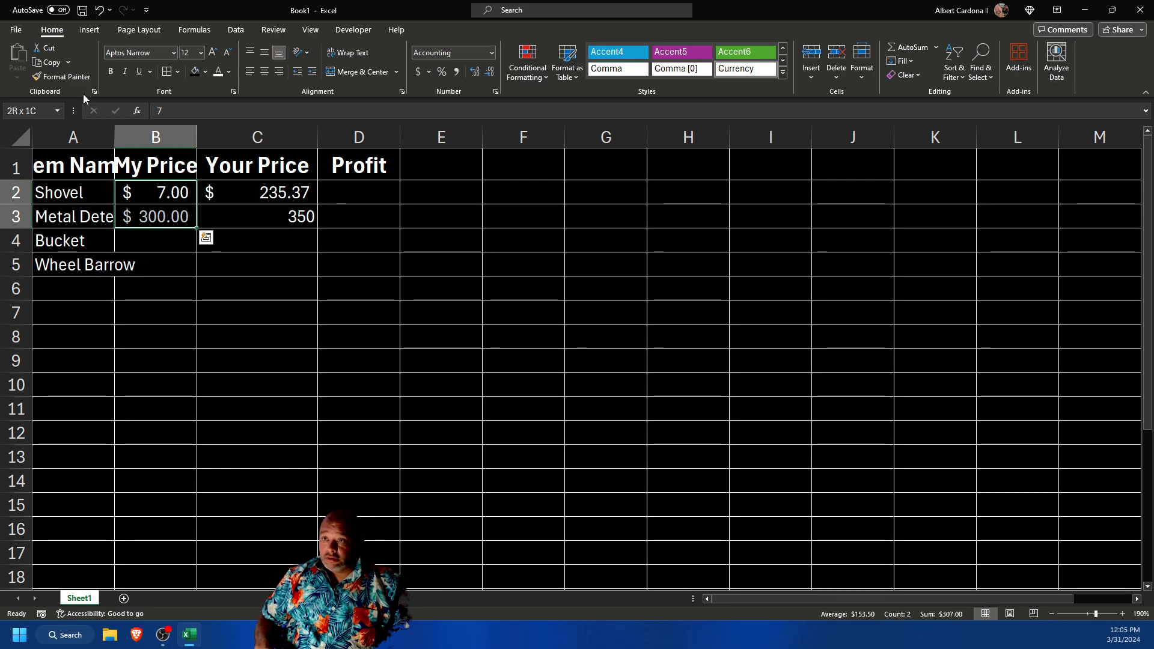
key(Right)
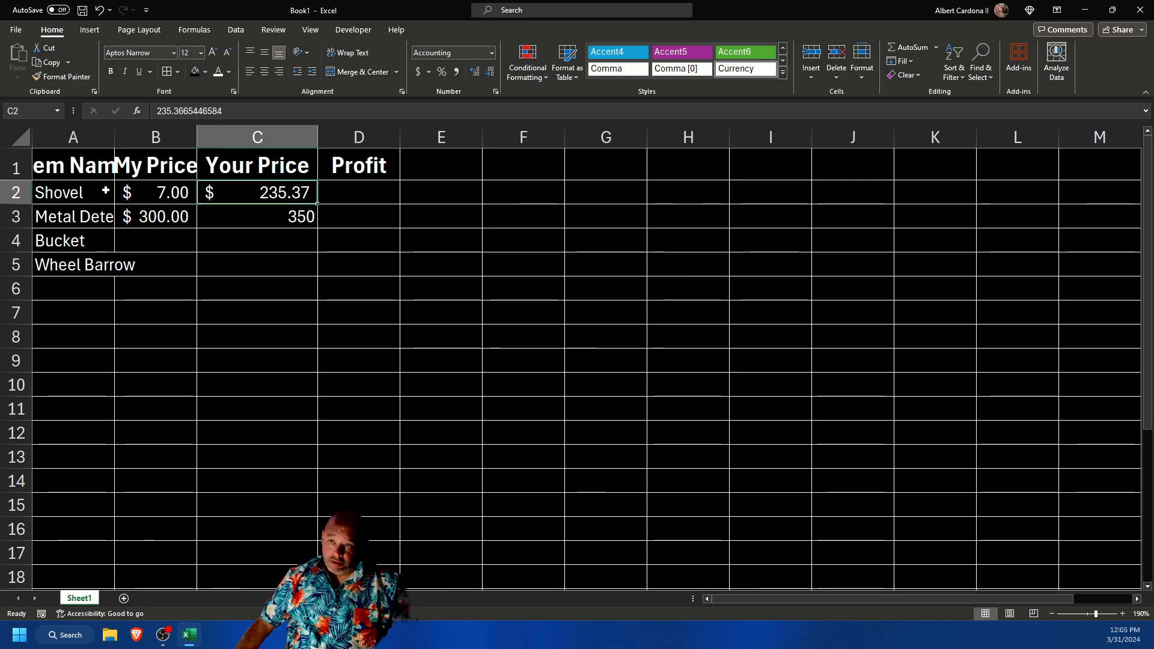
- Enter 65446 as the Bucket's My Price in B4 and copy B2's Accounting format onto it with Format Painter
click(146, 253)
click(147, 246)
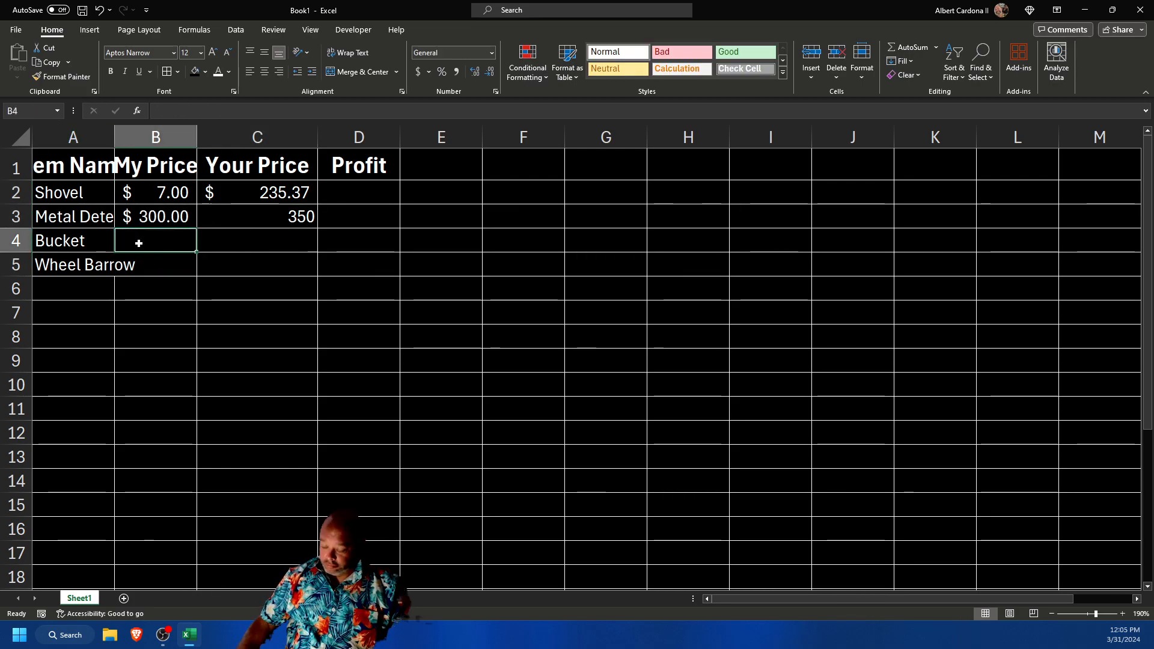
text(65446)
click(164, 265)
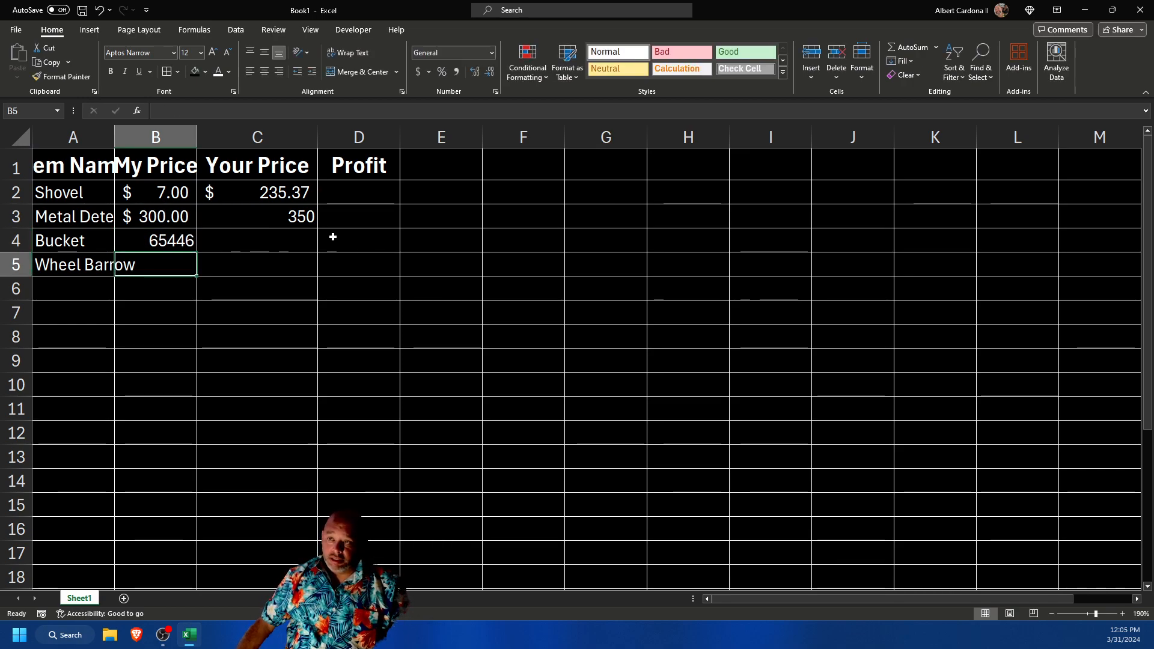
click(178, 192)
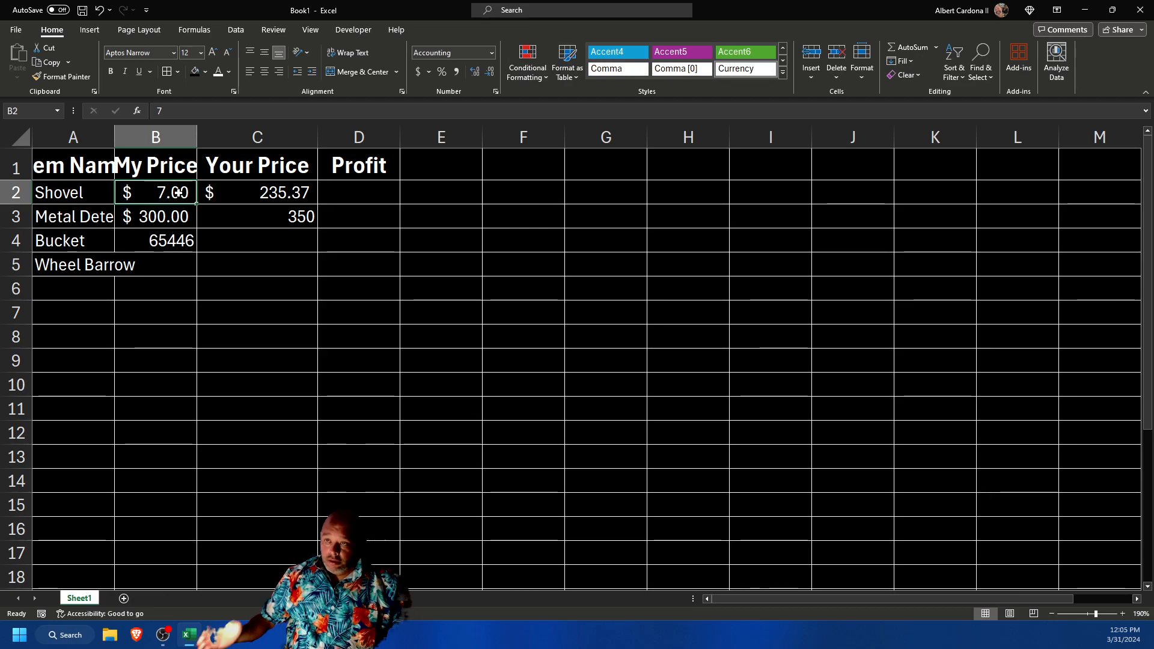
click(78, 80)
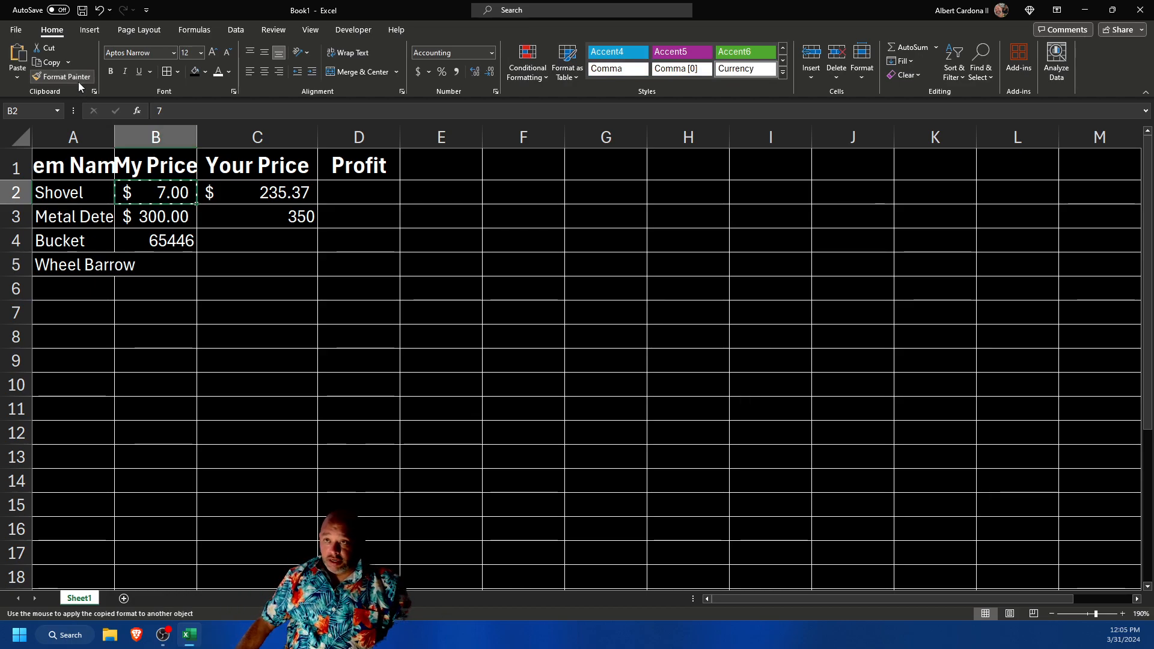
key(Down)
key(Down)
key(Return)
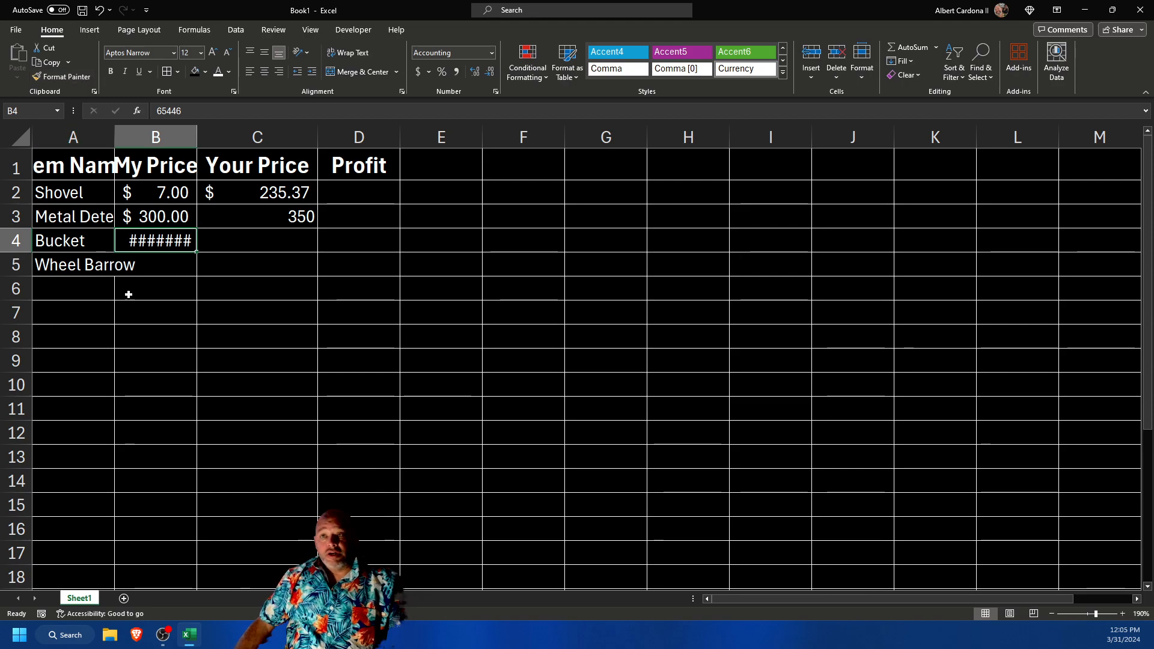
- Try to copy B2's format down to a test value of 845998456 in B6, and clear B6
click(161, 289)
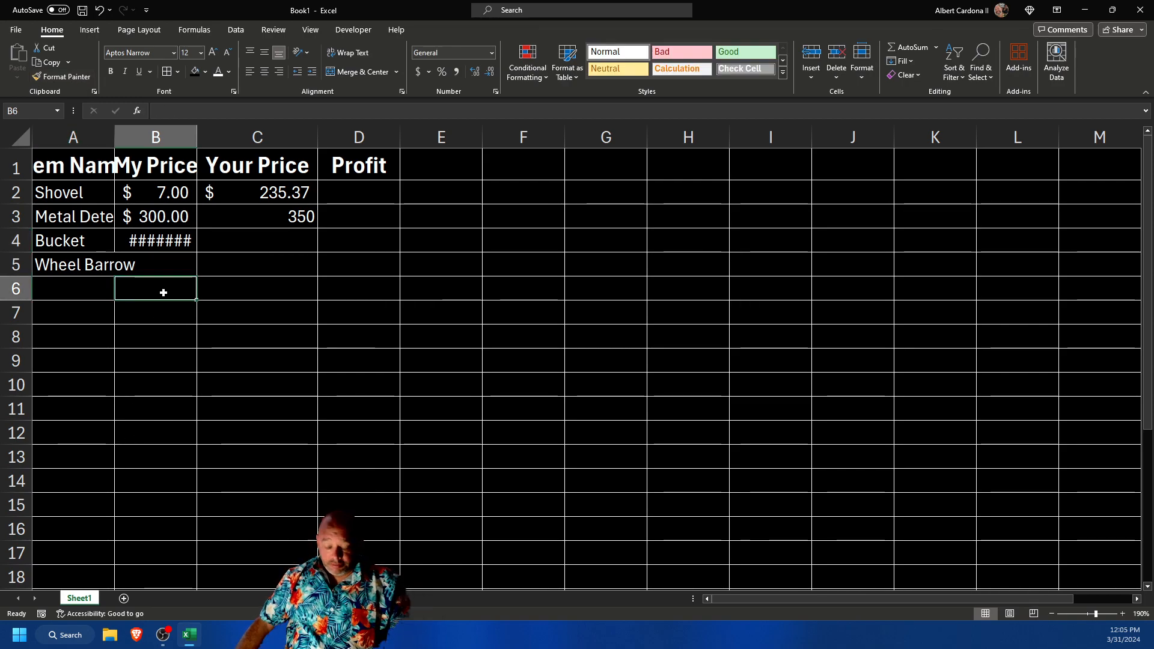
text(845998456)
click(181, 192)
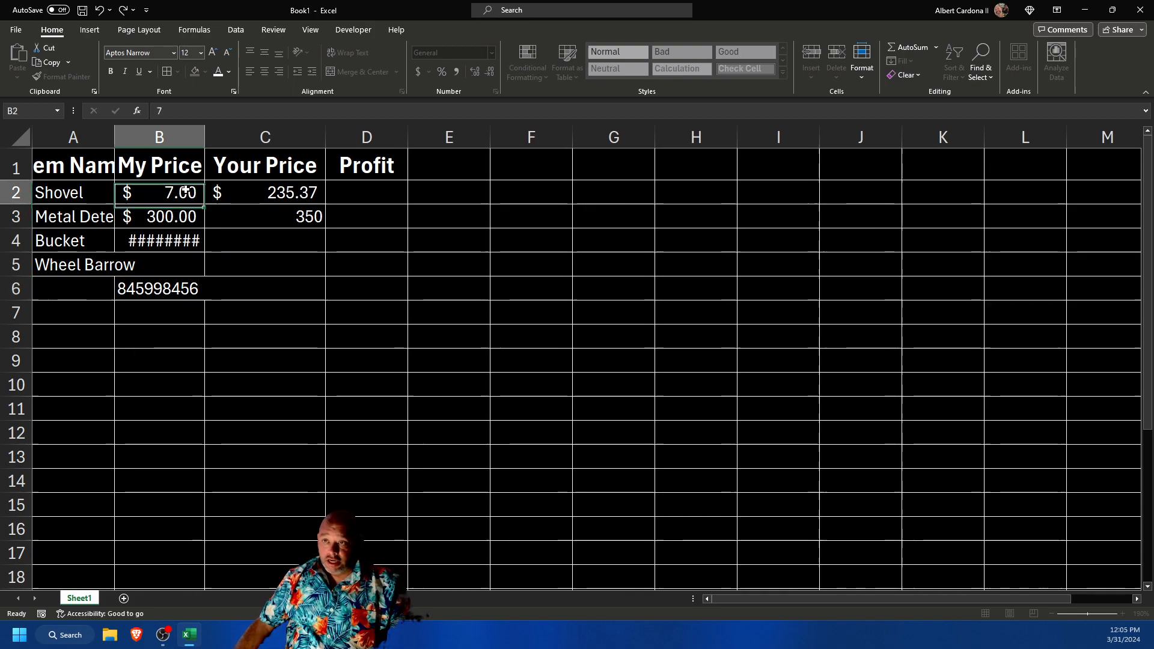
click(70, 77)
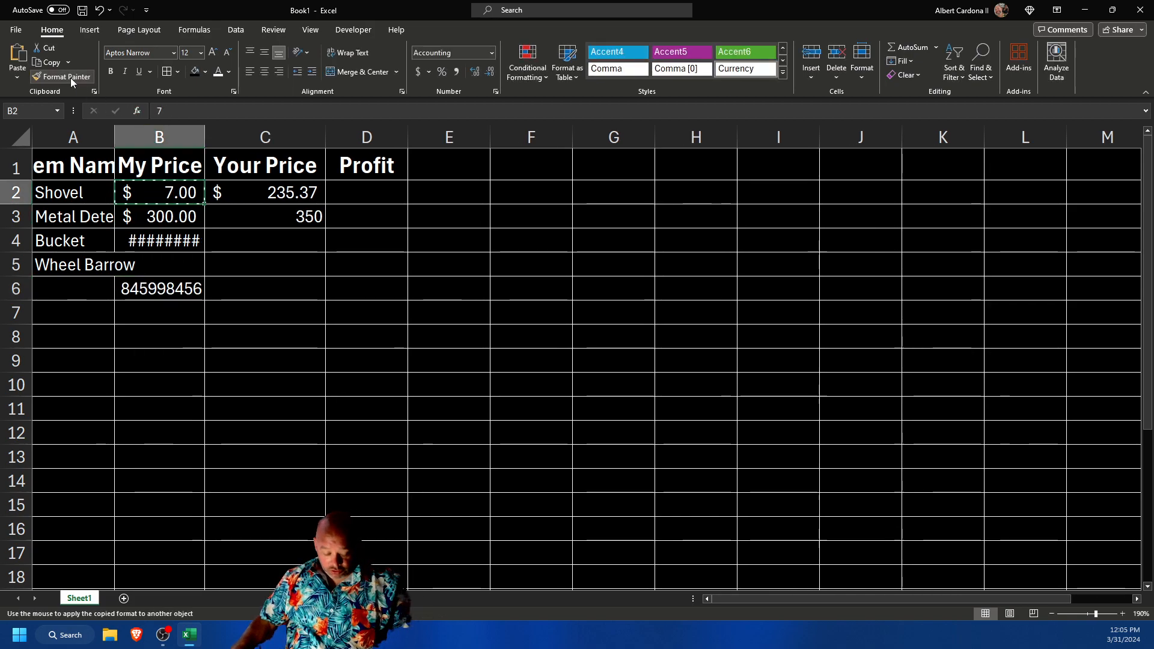
key(Down)
key(Down)
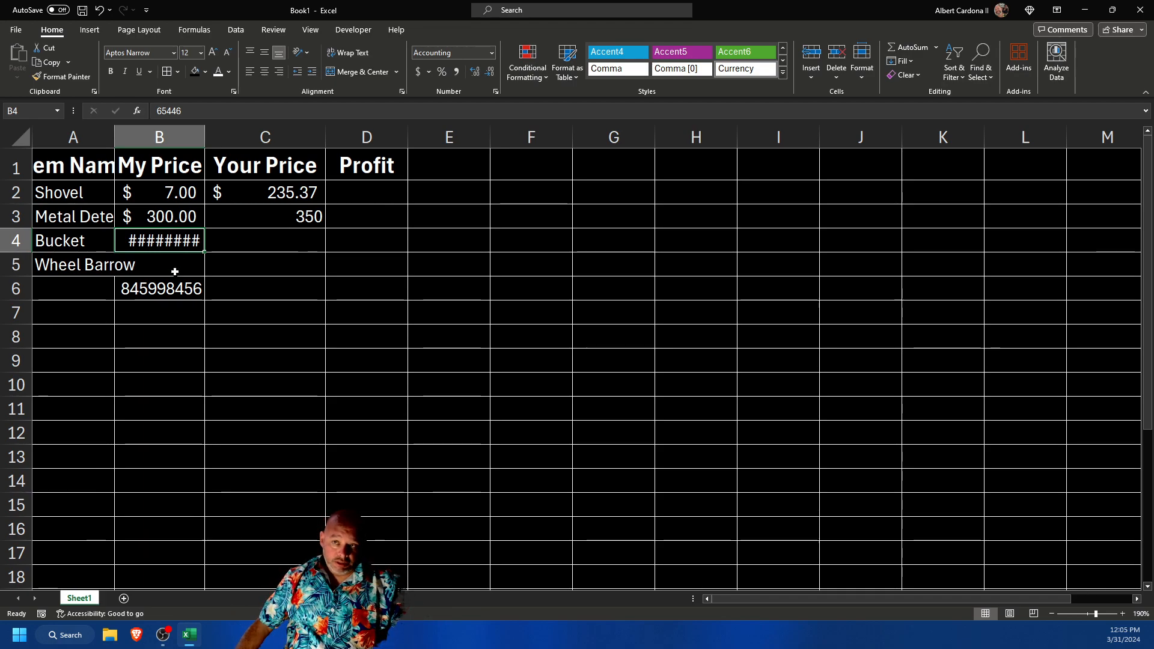
click(189, 288)
key(Delete)
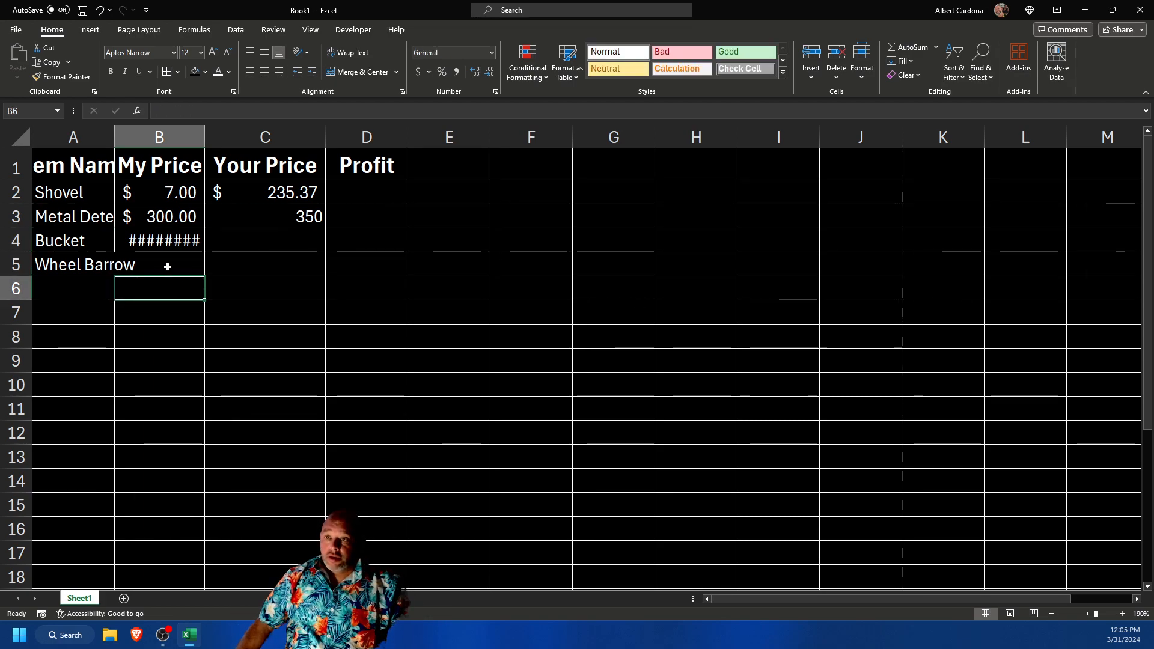
- Set the Bucket's My Price in B4 to 3 and its Your Price in C4 to 5, and select B2
click(160, 240)
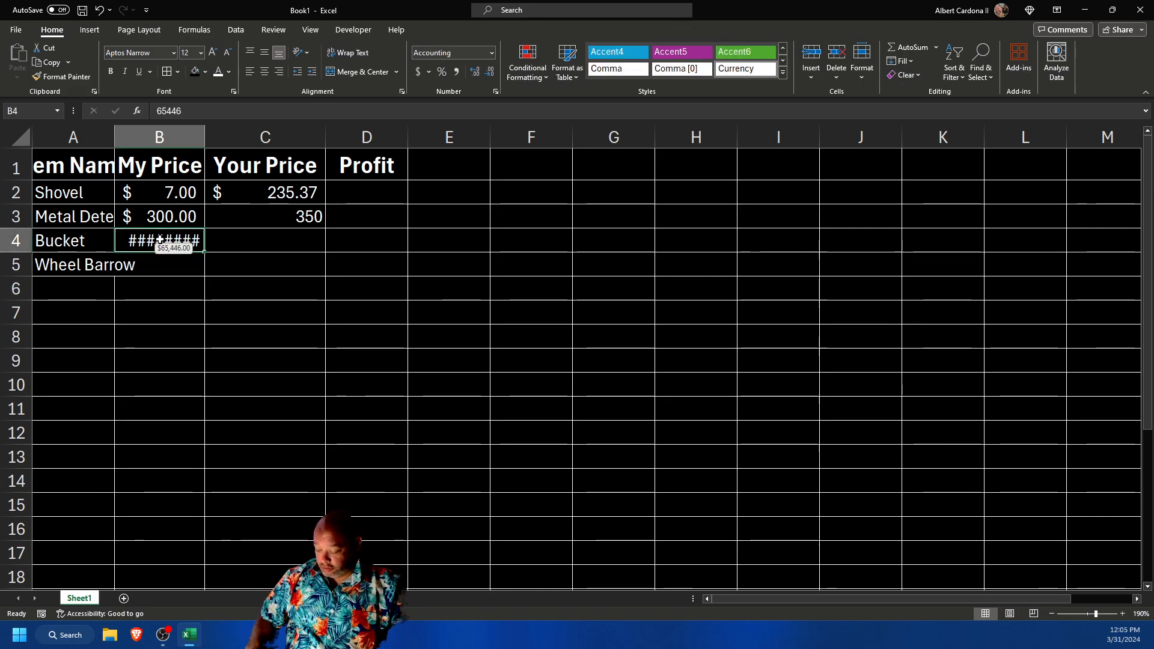
text(3)
key(Tab)
text(5)
key(Return)
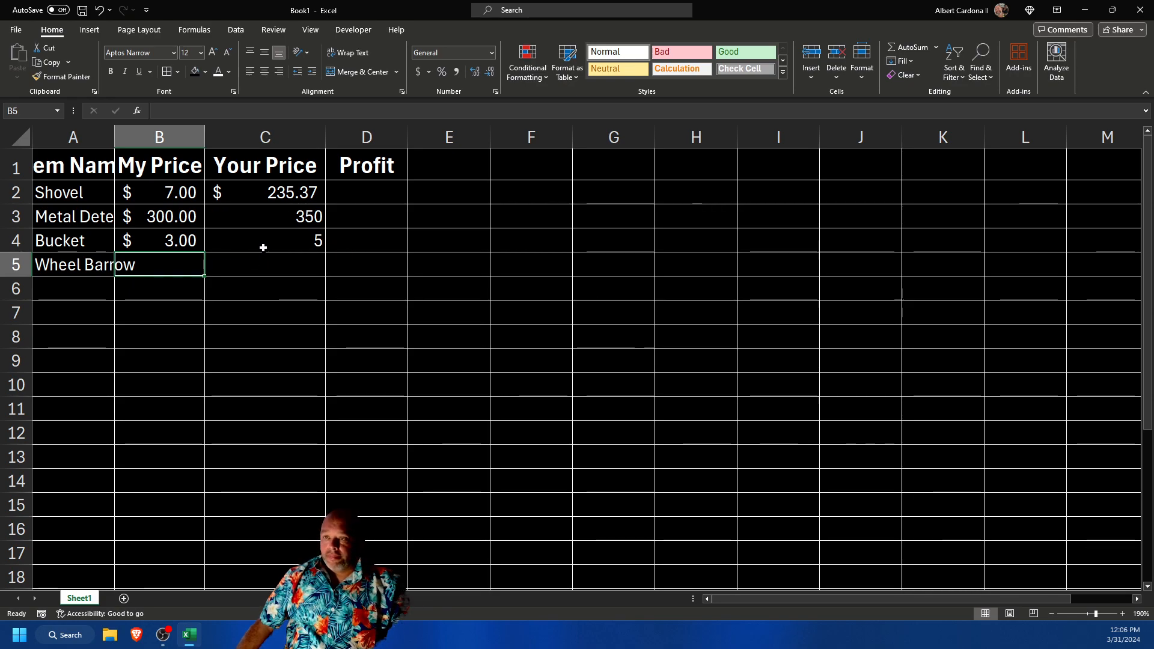
click(184, 199)
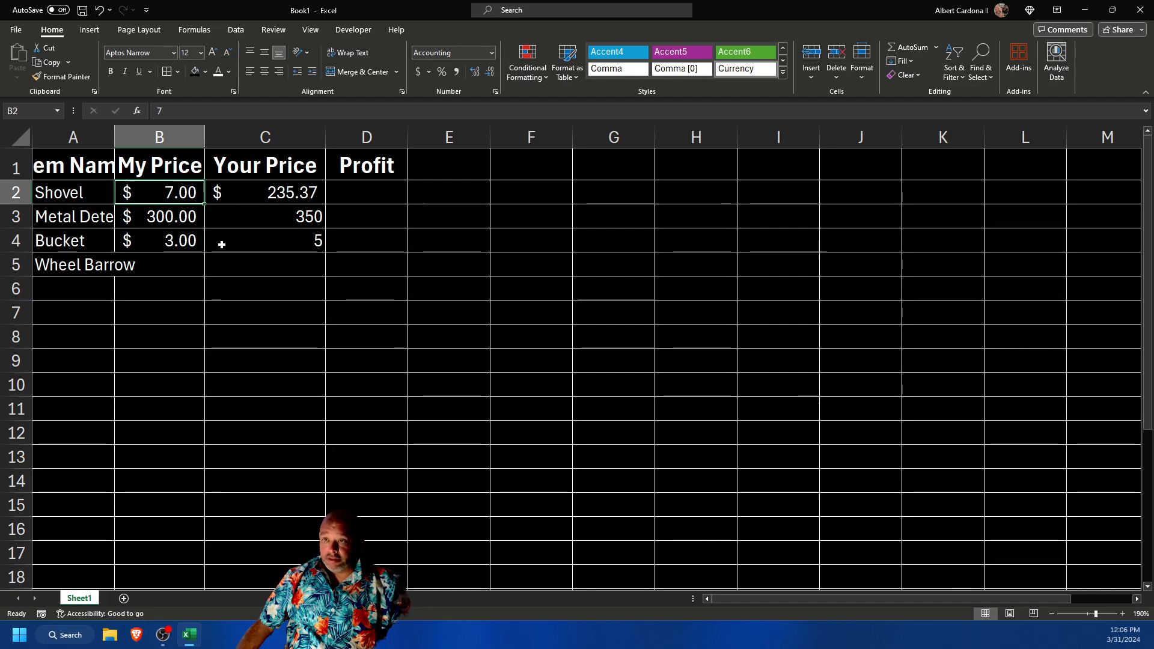
- Enter 45 as the Wheel Barrow's My Price in B5 and 60 as its Your Price in C5
click(198, 260)
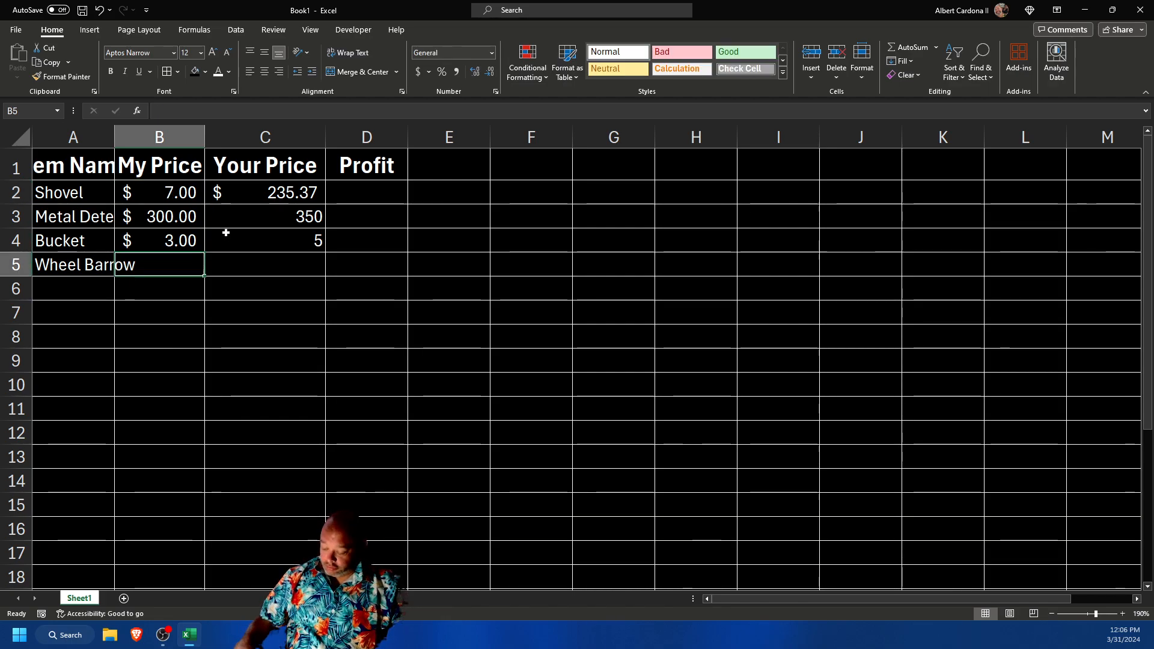
text(45)
key(Tab)
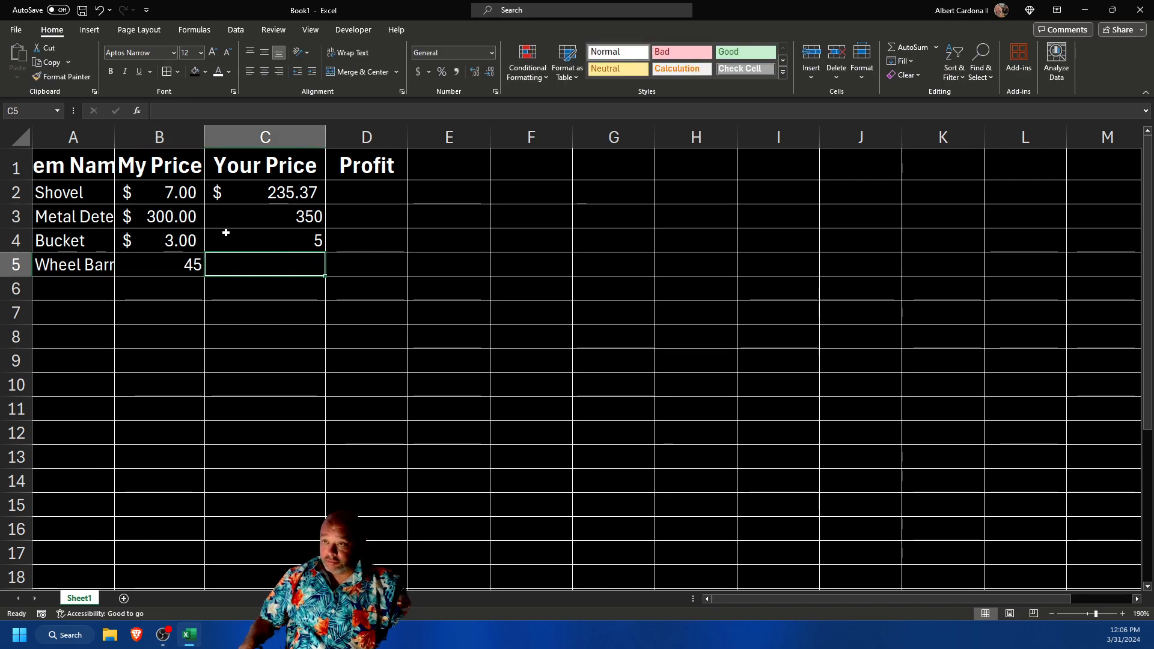
text(60)
key(Tab)
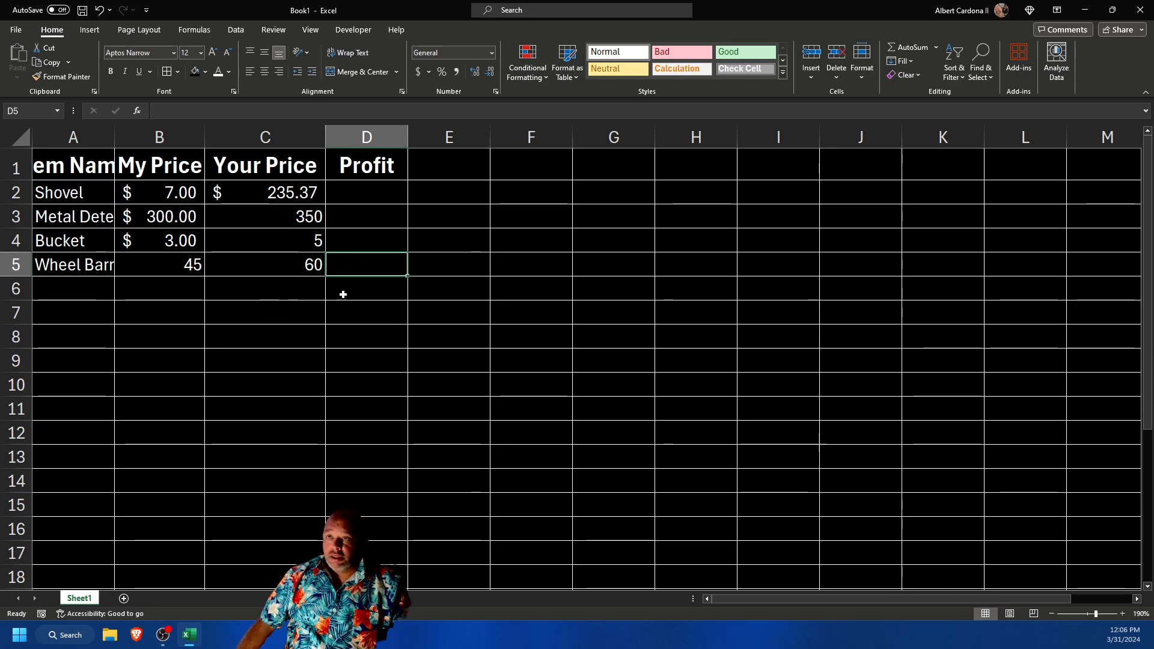
- Copy B2's Accounting format onto the range B2:D7 with Format Painter
click(131, 192)
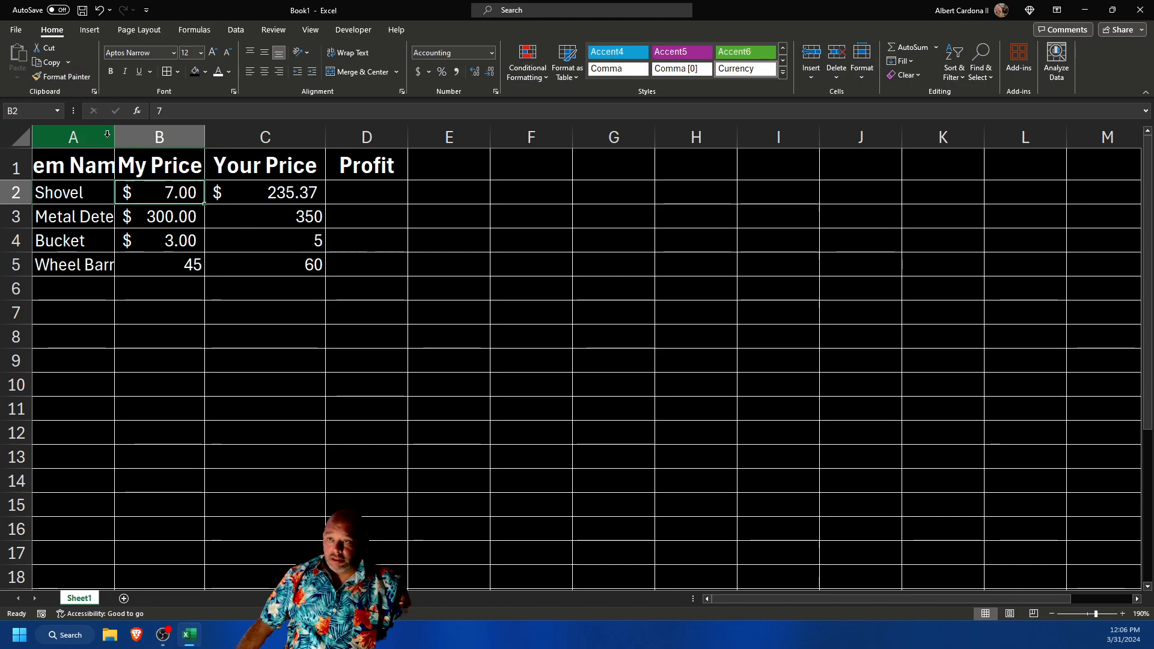
click(75, 77)
mouse_move(183, 191)
mouse_down()
mouse_move(232, 198)
mouse_move(350, 258)
mouse_move(373, 294)
mouse_move(369, 310)
mouse_up()
- Enter the label Totals in A7 and copy the Item Name heading's format onto it with Format Painter
click(60, 312)
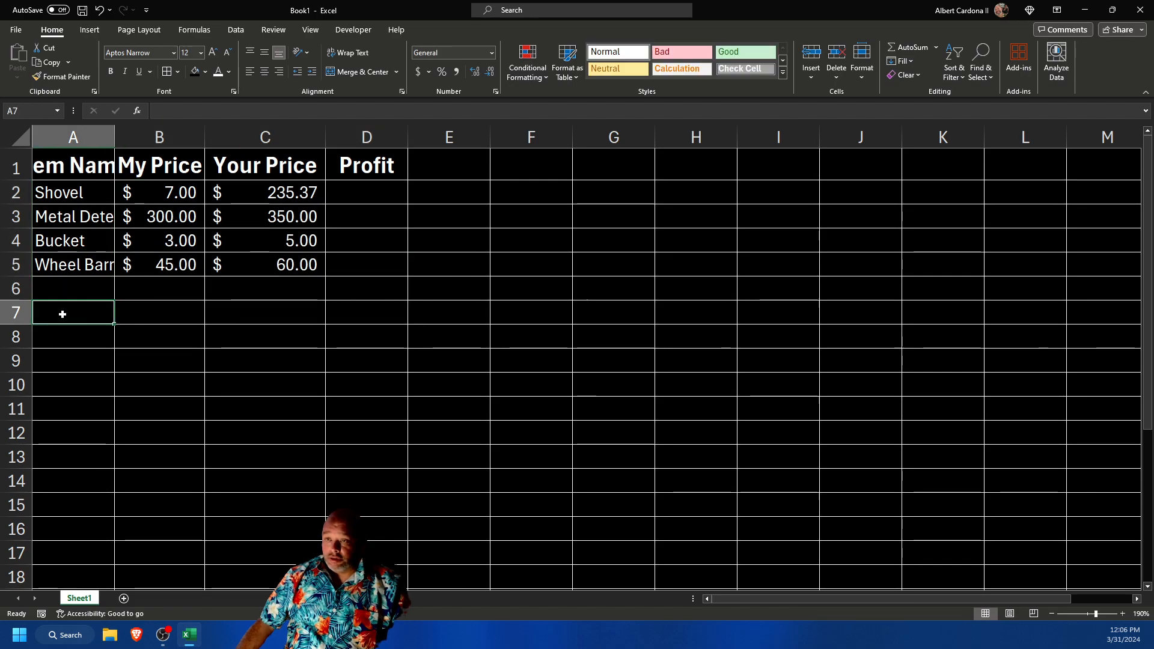
text(Totals)
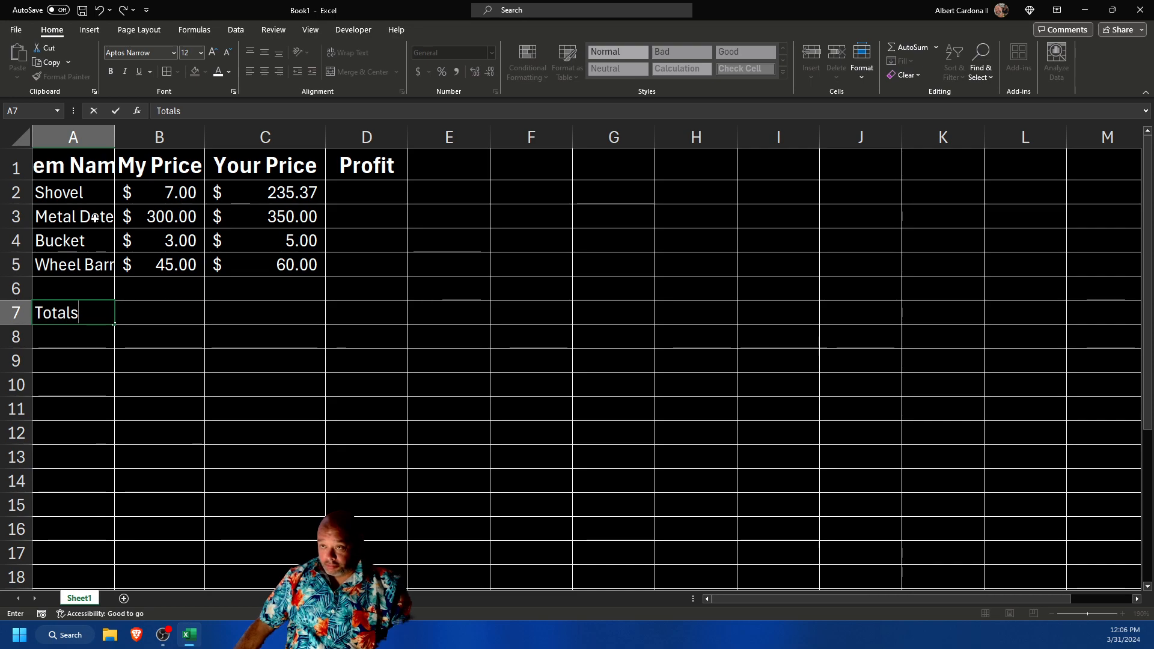
click(97, 363)
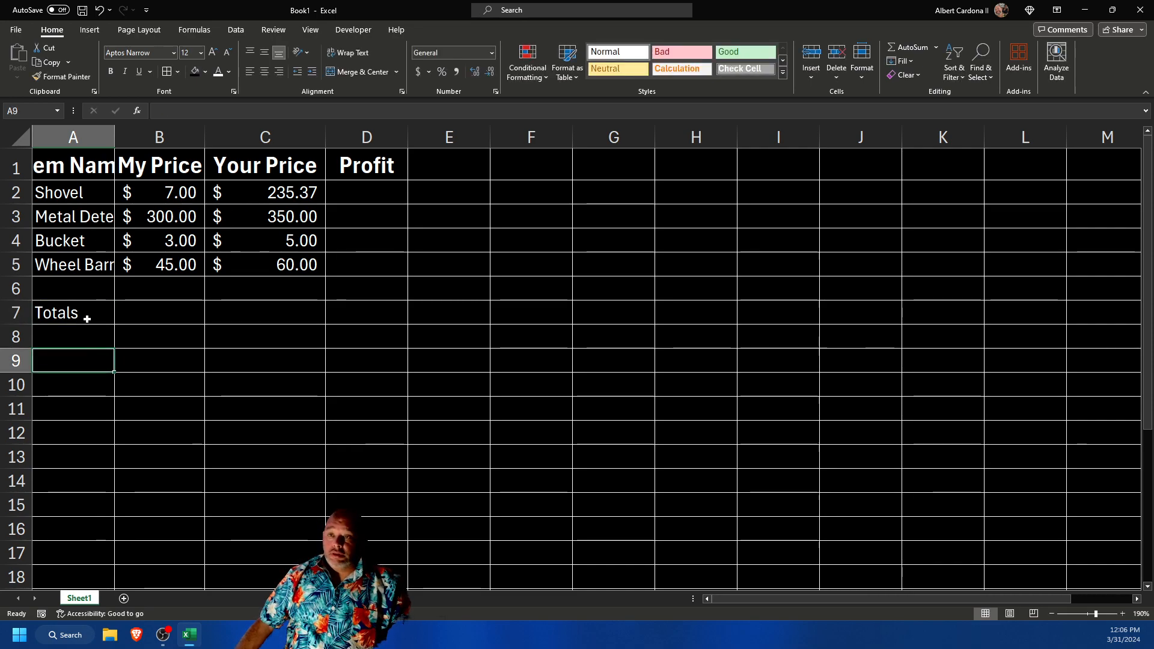
click(72, 165)
click(66, 77)
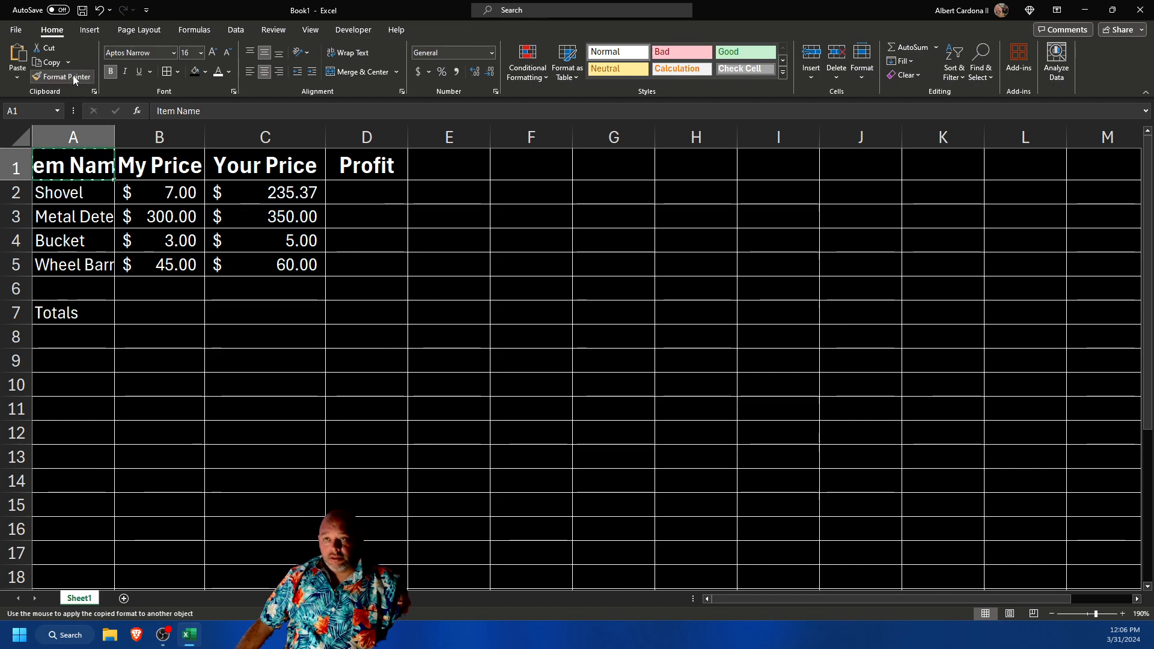
click(85, 315)
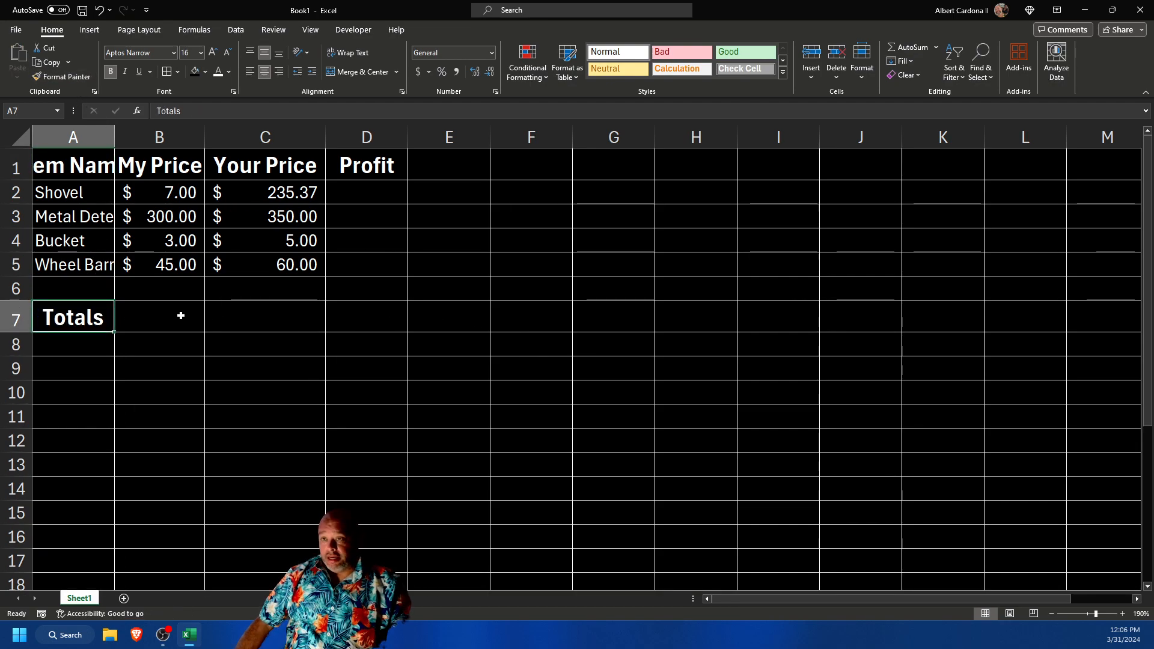
- Reduce the font size of the headings in A1:D1 and the Totals label in A7 to 14
drag(66, 166, 335, 161)
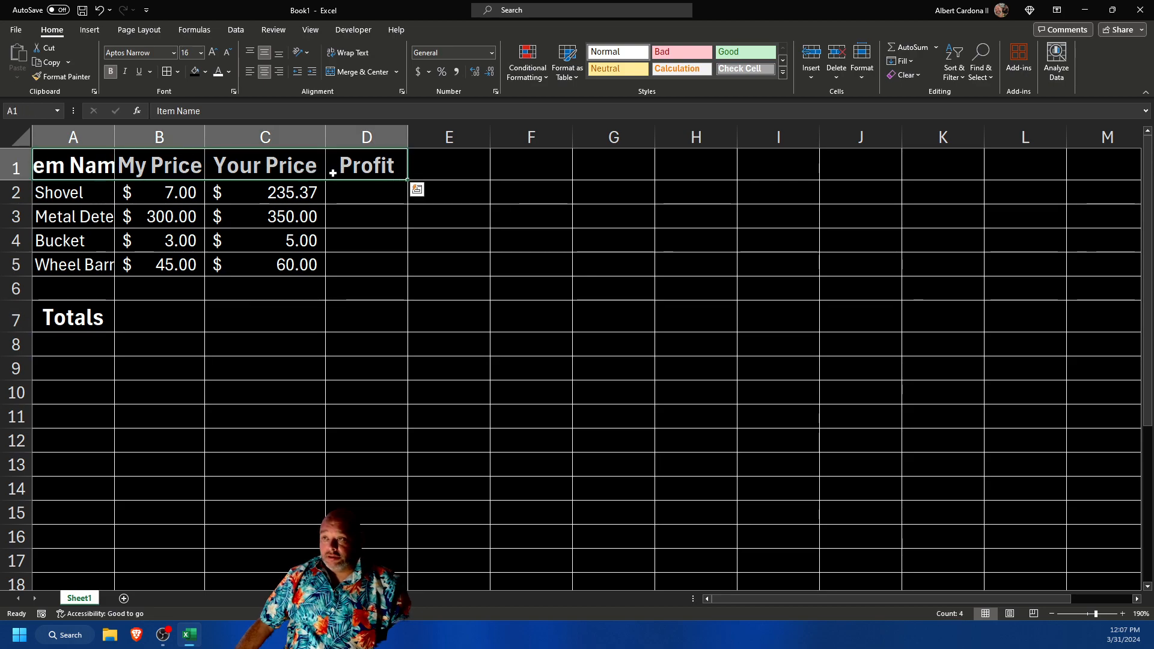
ctrl+click(82, 322)
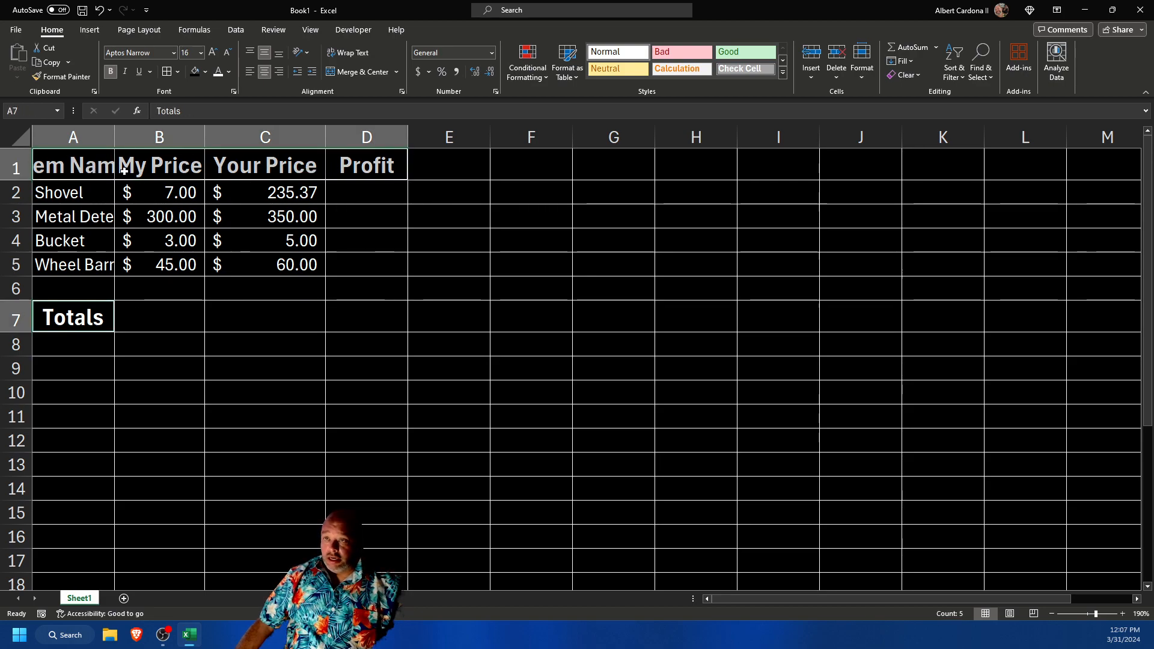
click(228, 55)
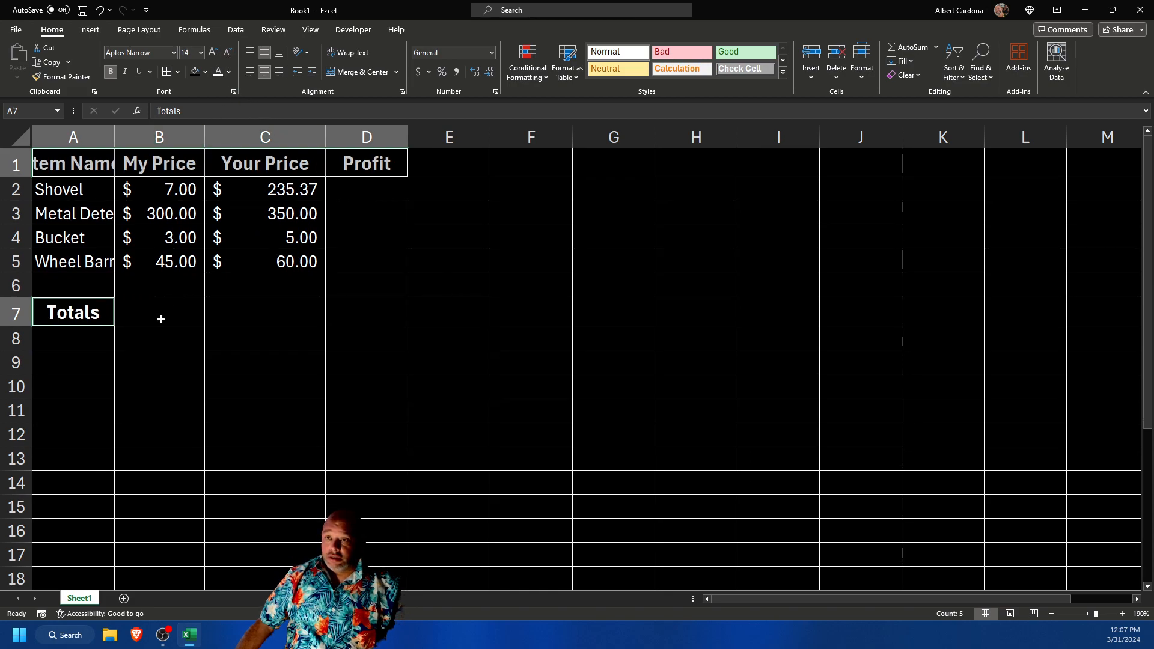
click(197, 344)
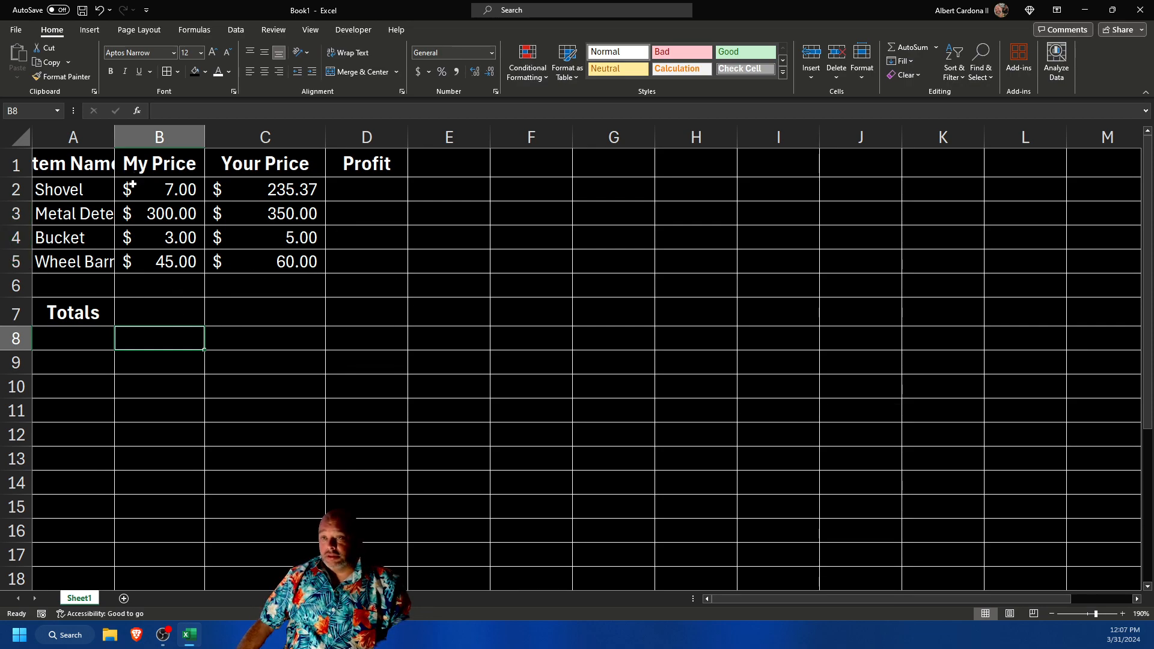
- AutoFit the width of all columns in the worksheet to their contents
click(19, 137)
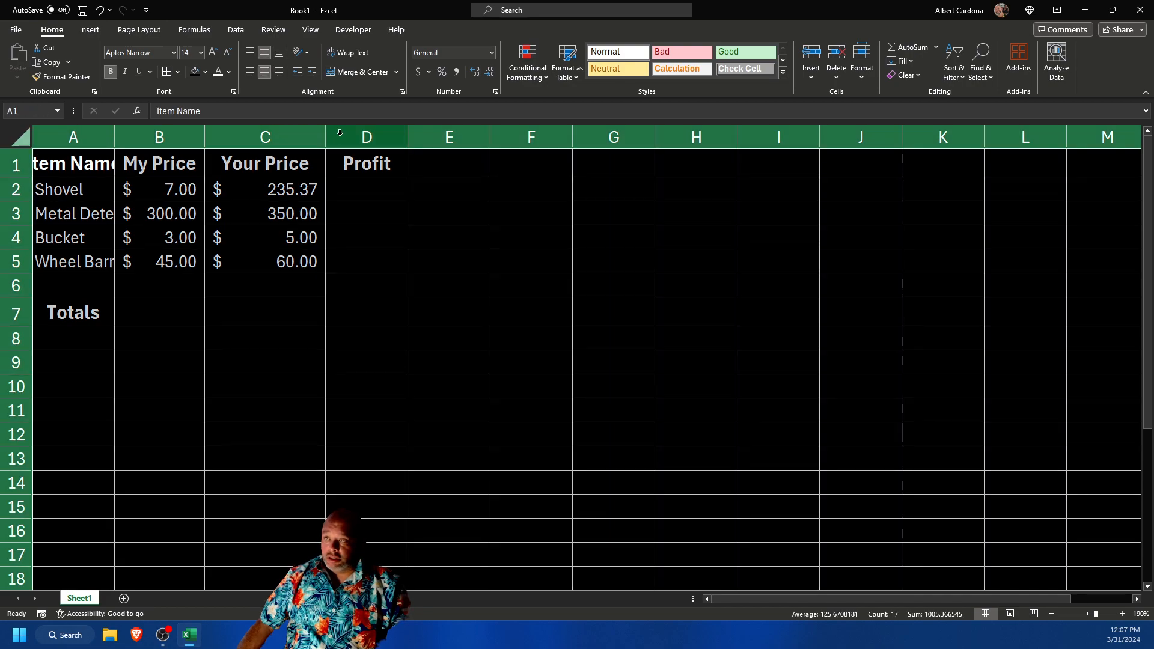
double_click(206, 141)
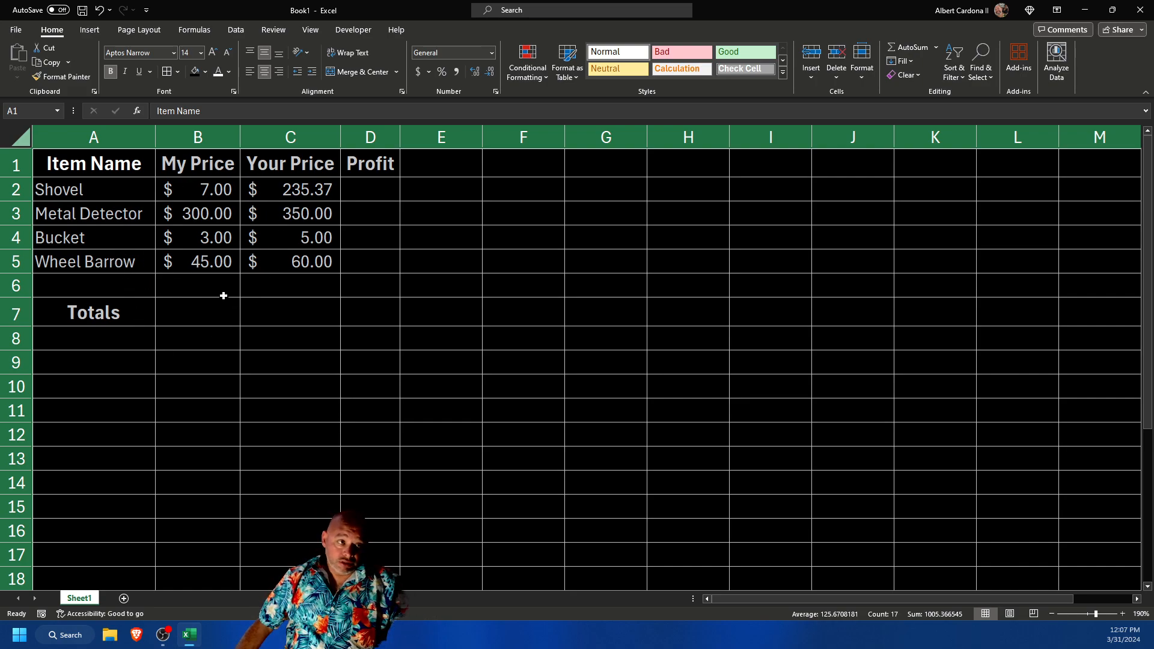
click(242, 320)
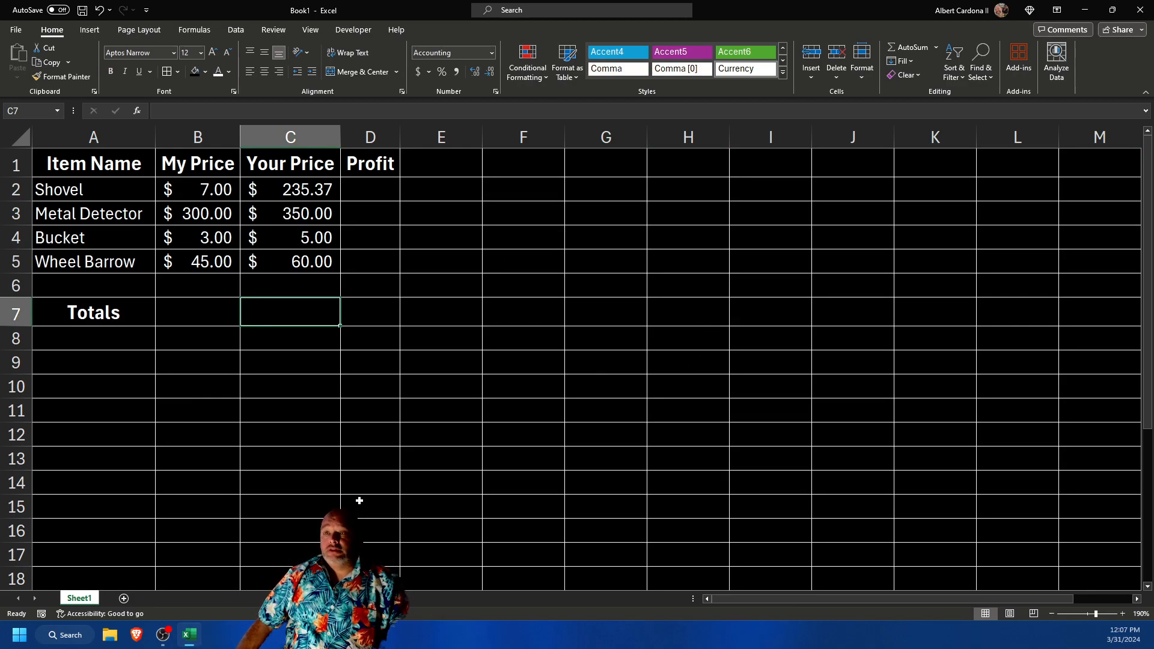
- Rename the Sheet1 worksheet as DataSheet
double_click(78, 598)
text(Dat)
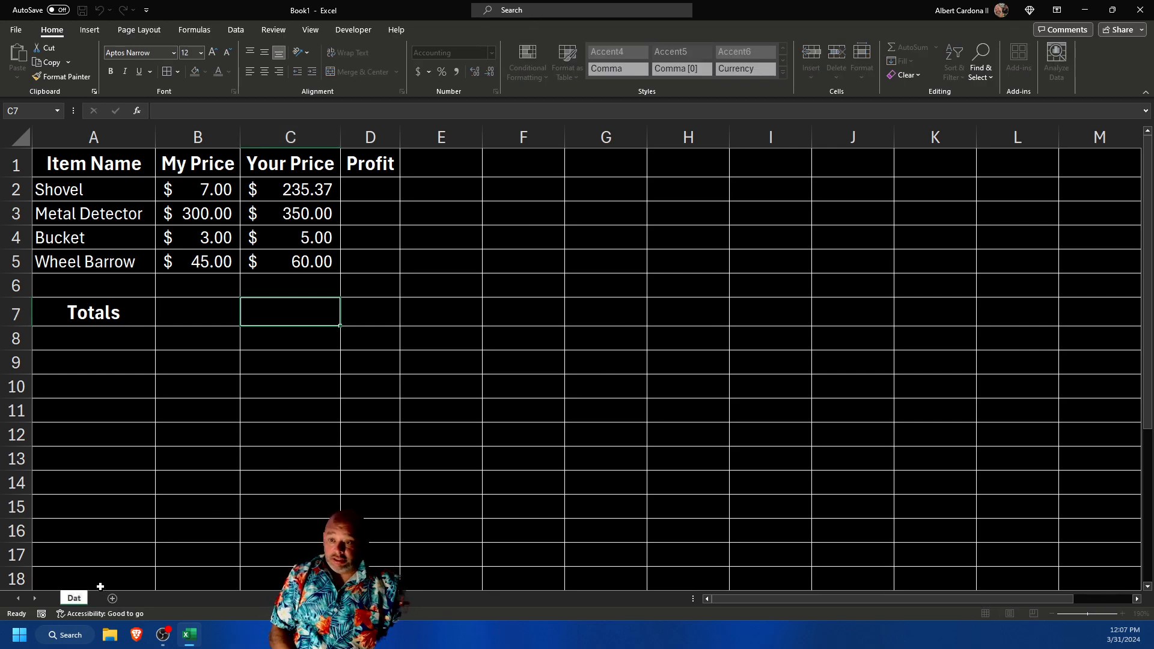
text(aSheet)
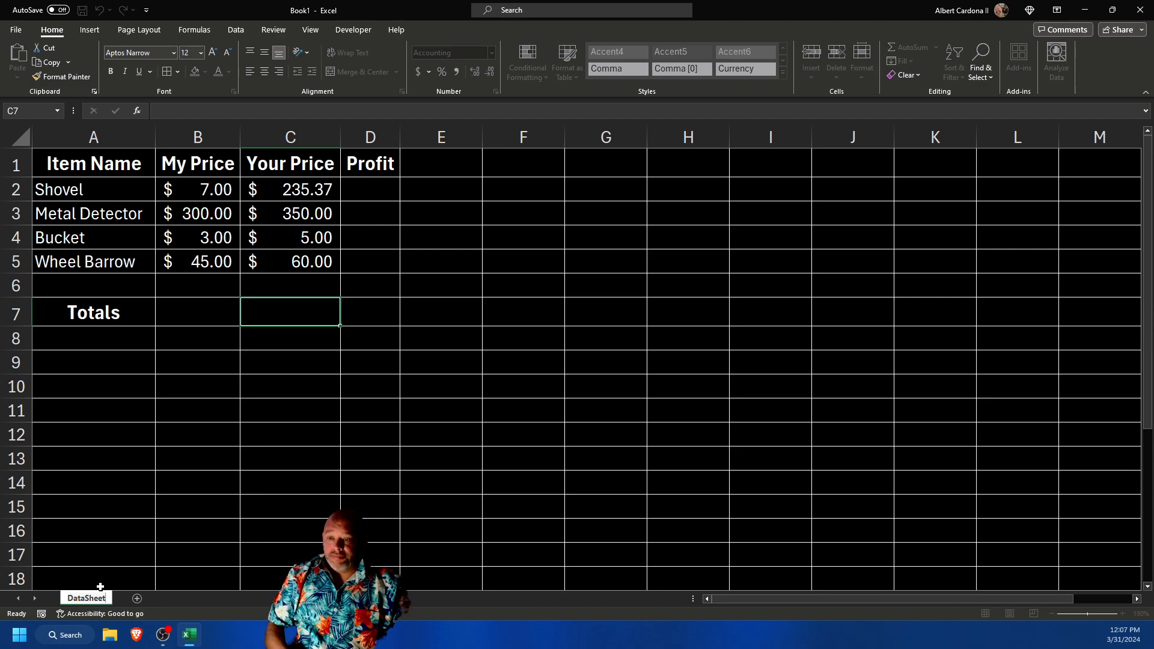
key(Return)
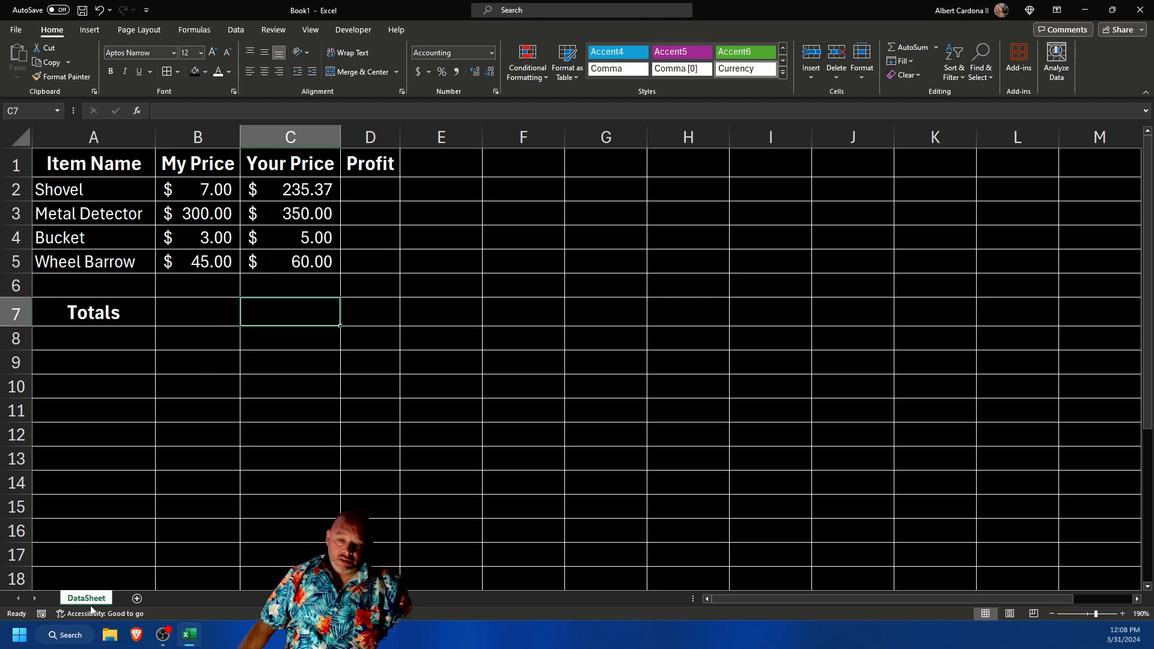
- Add a new worksheet and name it Formulas
click(137, 598)
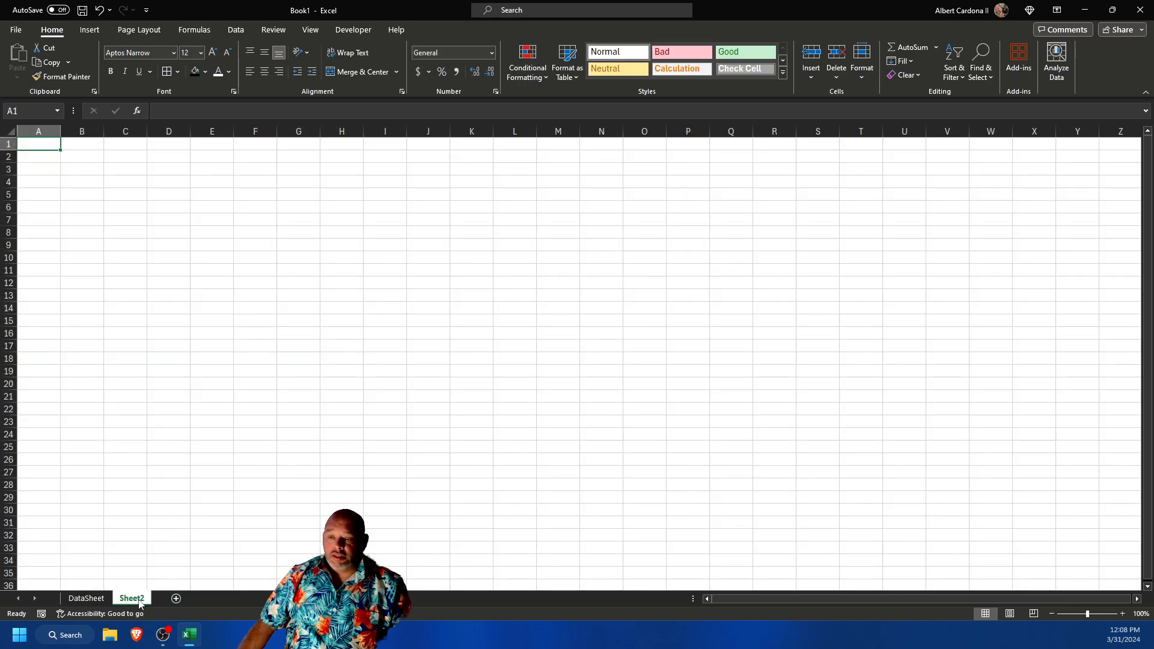
double_click(140, 599)
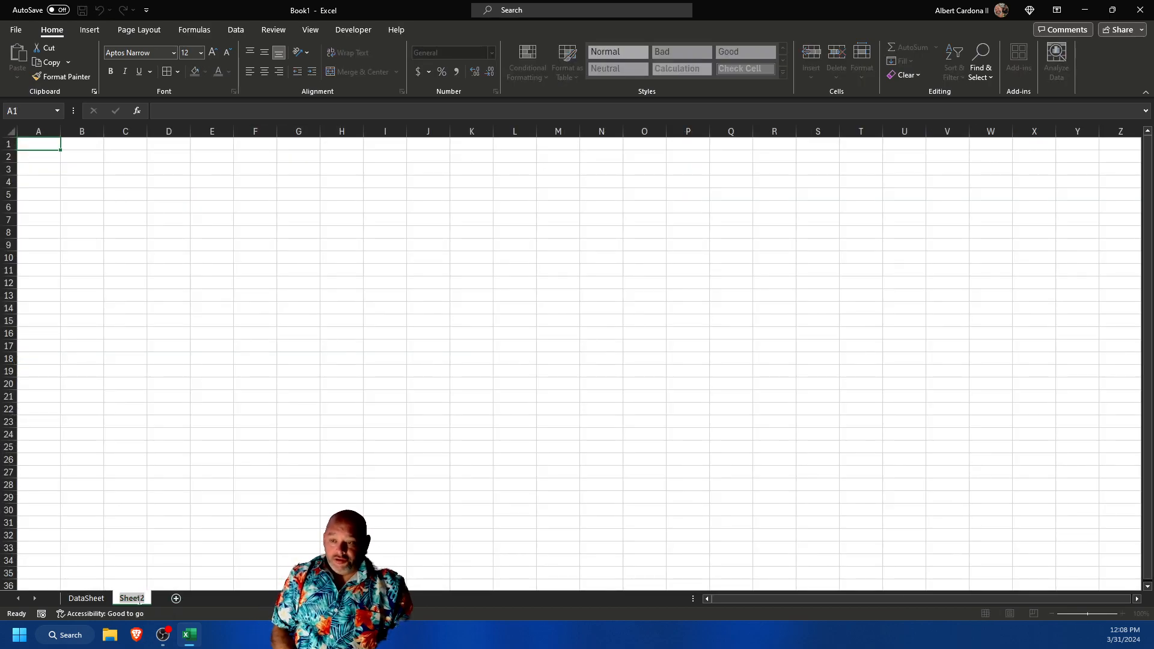
text(F)
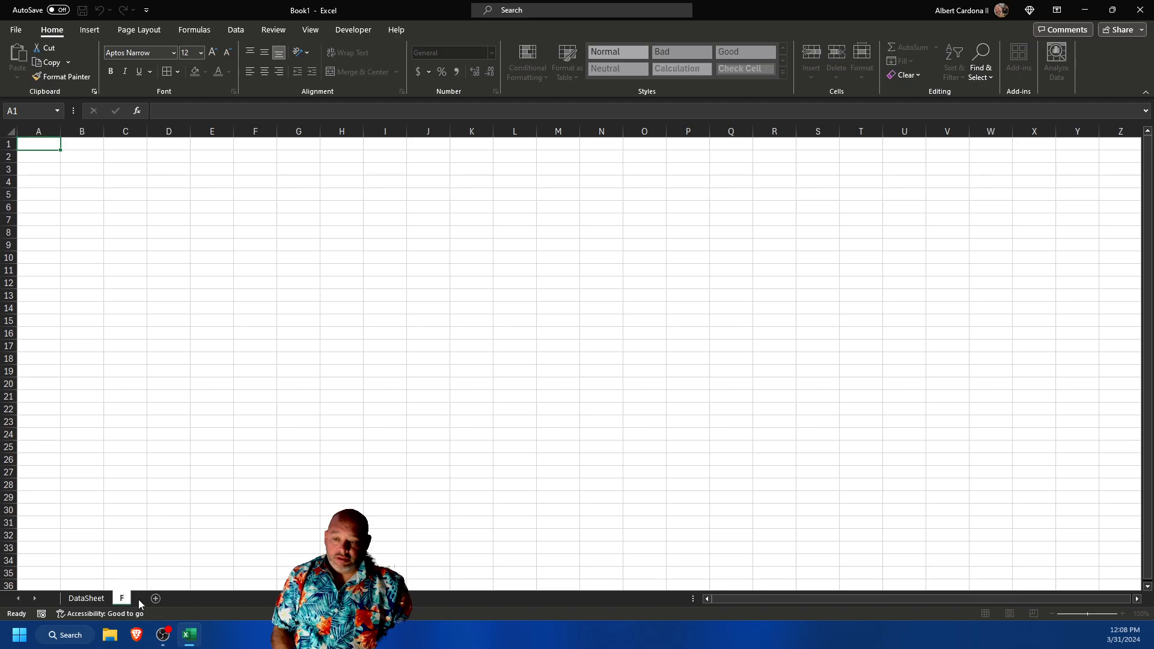
text(ormulas)
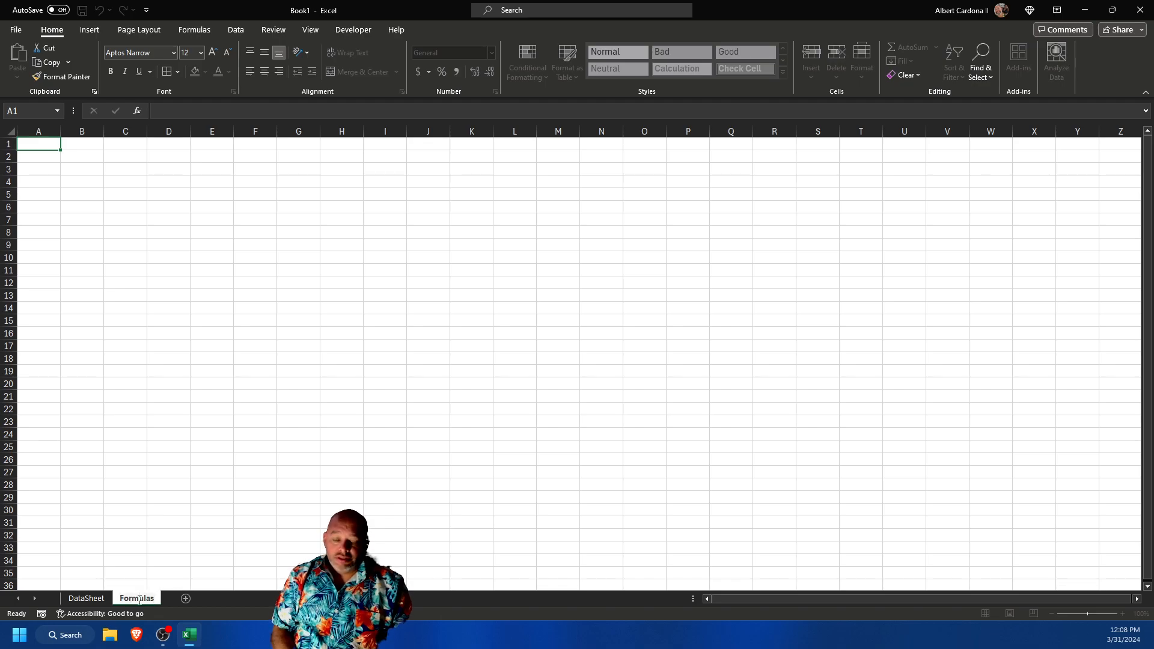
click(96, 600)
- Switch back and forth between the Formulas and DataSheet worksheets, ending on DataSheet
click(146, 597)
click(104, 601)
click(141, 601)
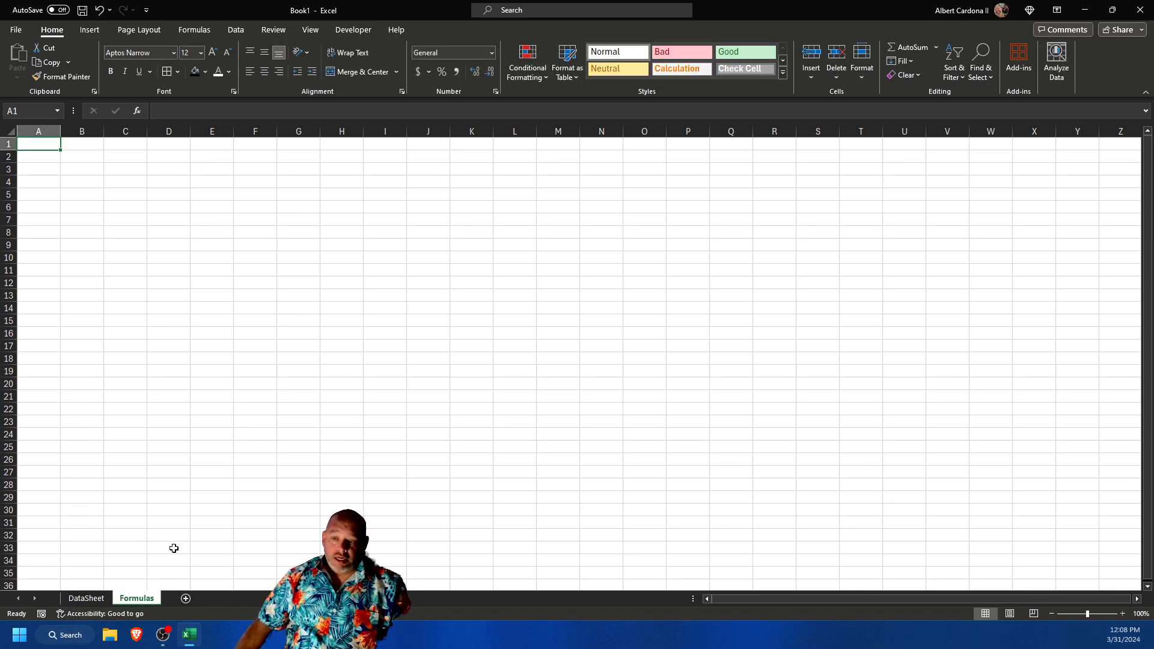
click(85, 598)
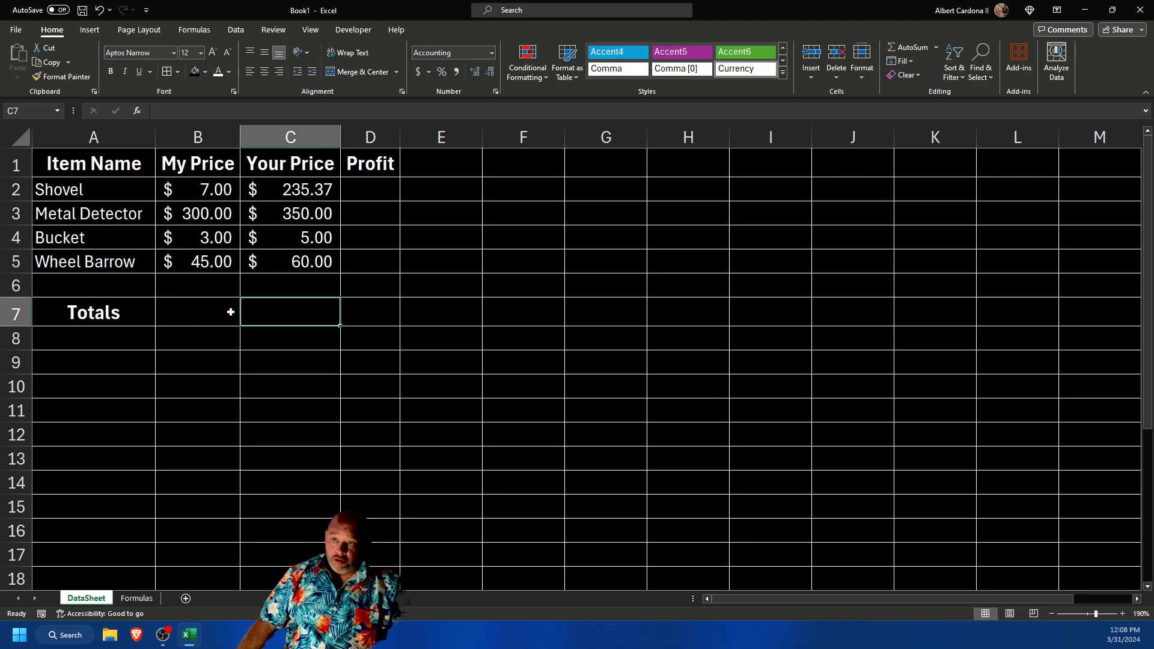
- Set the Shovel's Your Price in C2 to 10
click(371, 189)
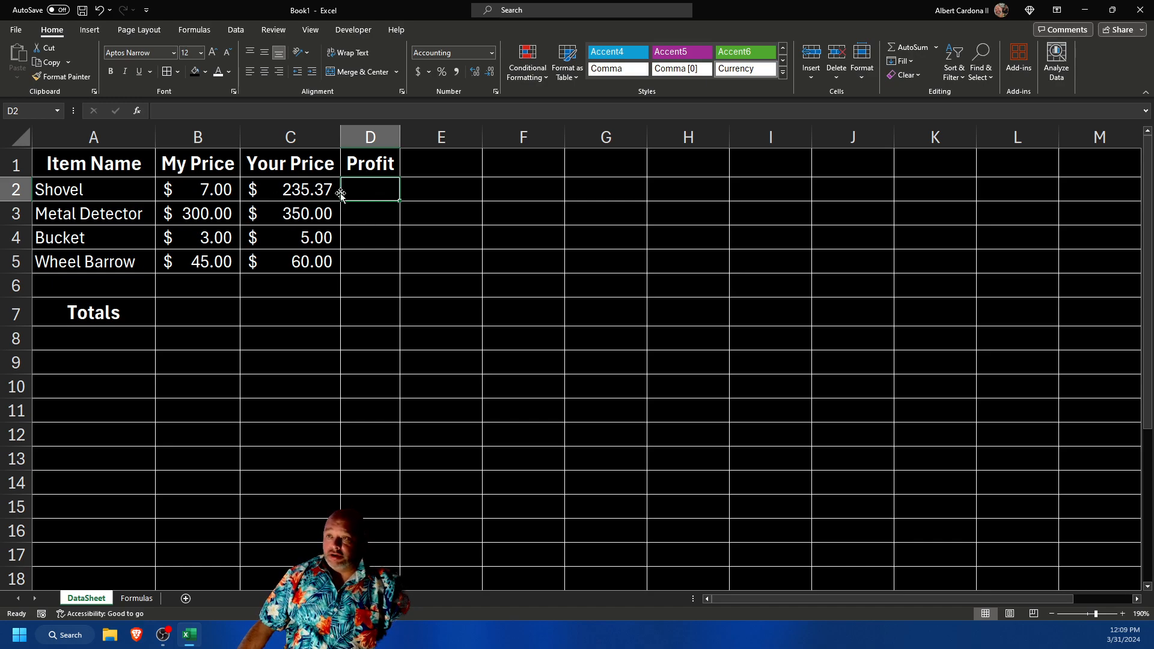
click(289, 191)
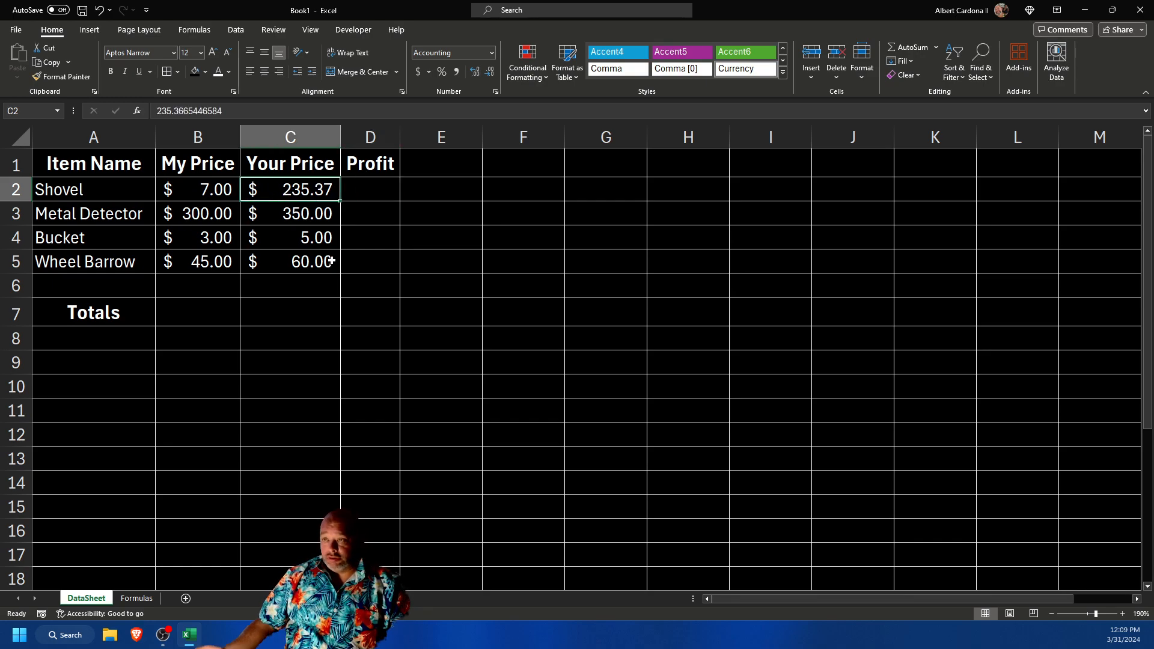
text(10)
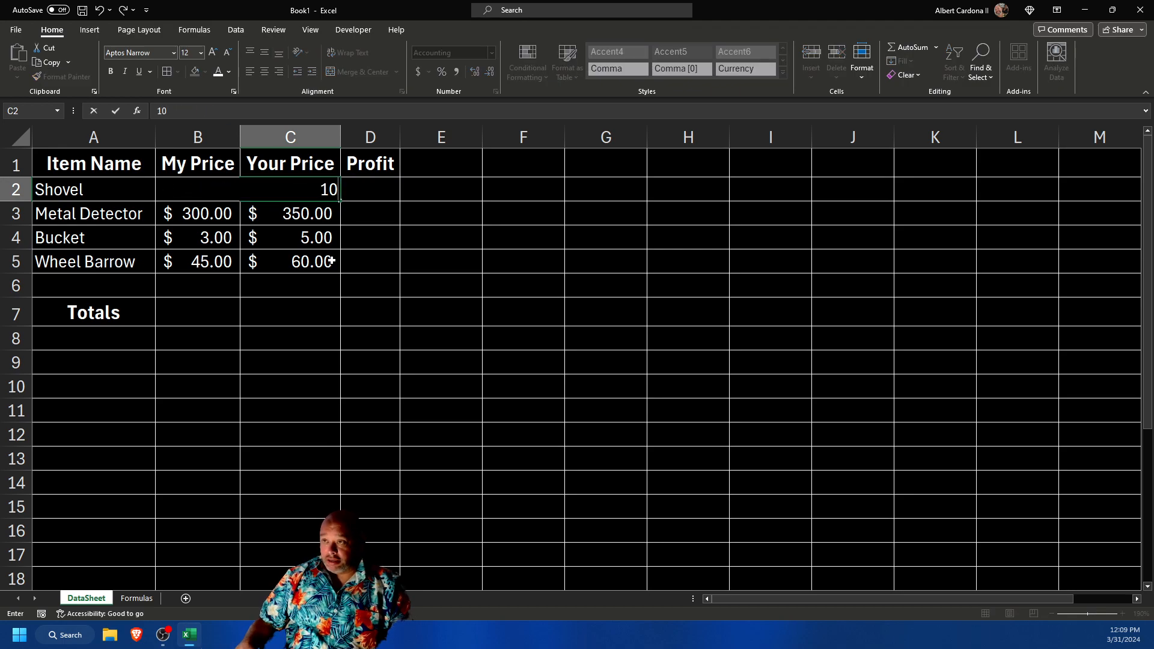
key(Return)
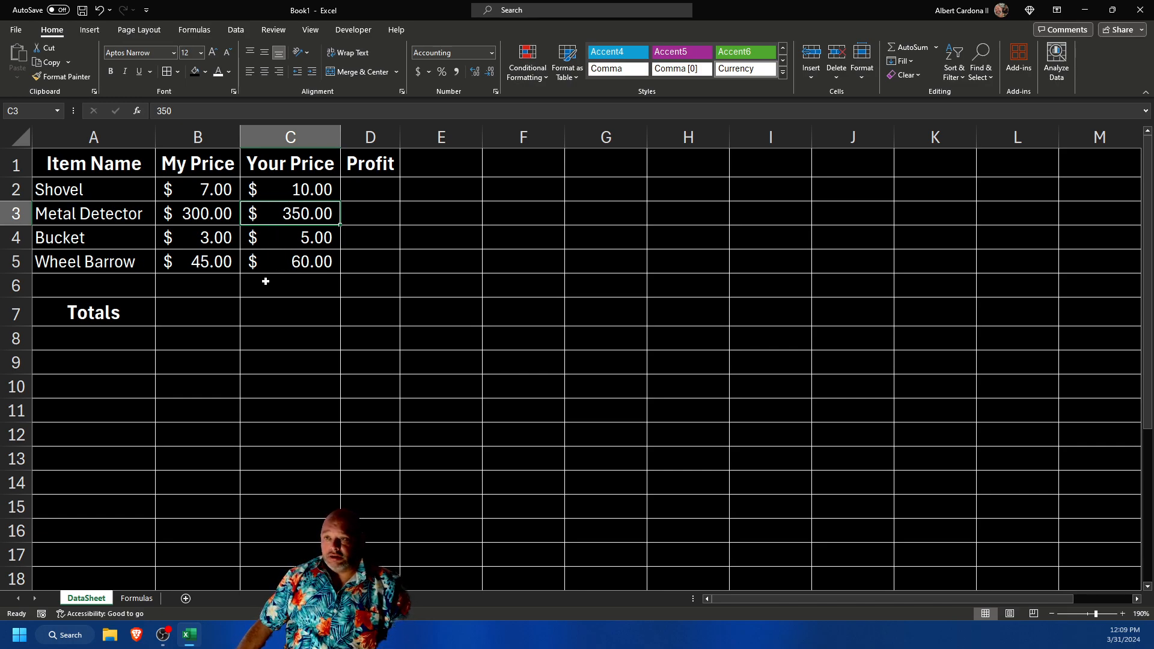
click(372, 190)
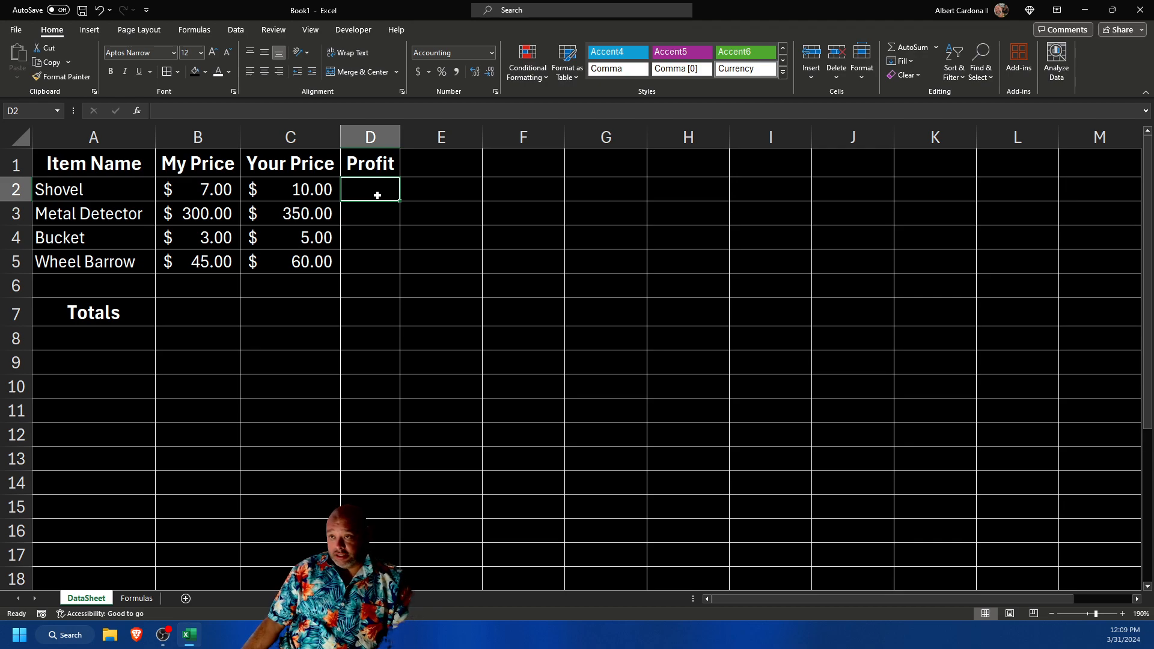
click(170, 114)
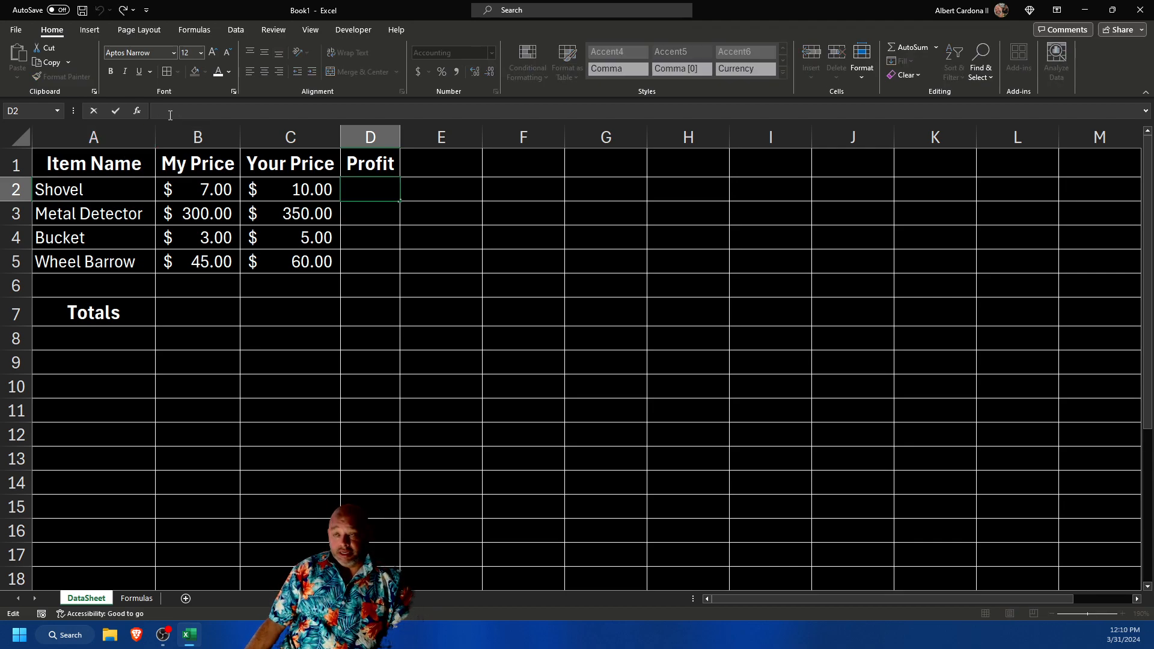
click(406, 253)
- Enter the formula =C2-B2 in D2 to calculate the Shovel's Profit
click(377, 188)
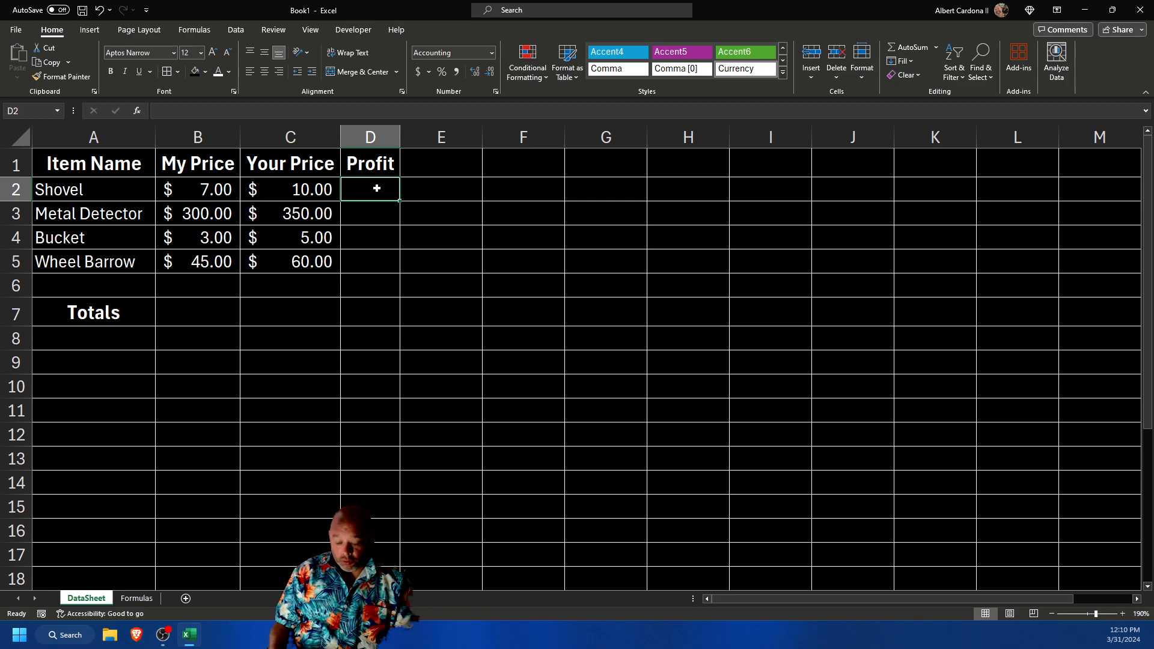
text(=)
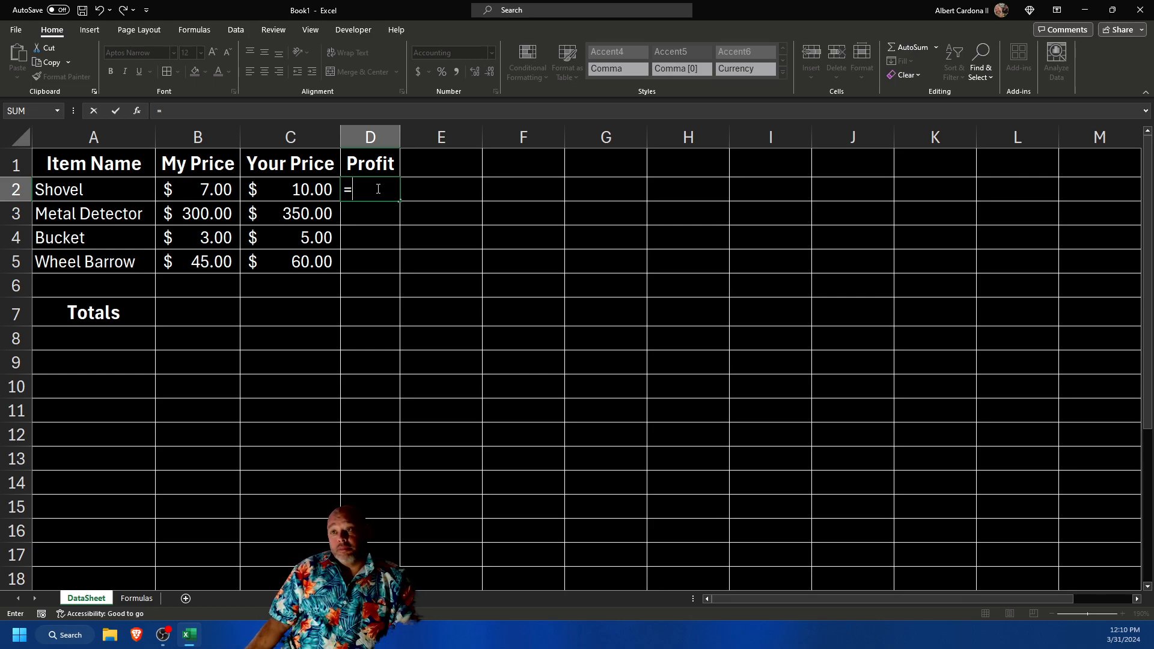
click(322, 190)
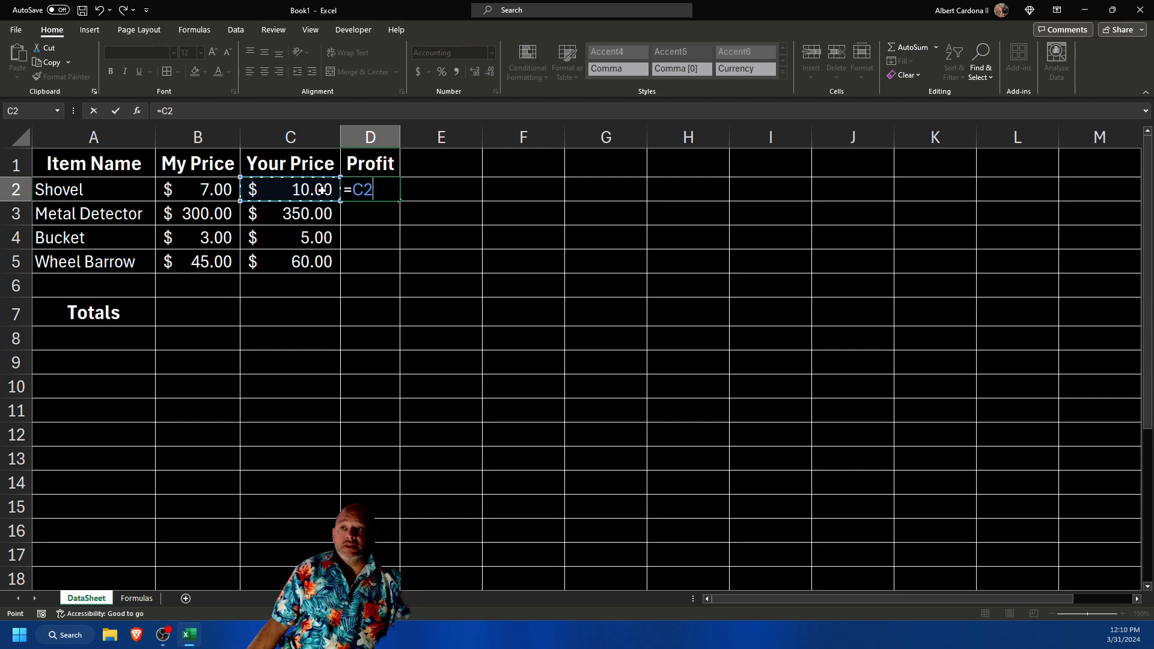
text(-)
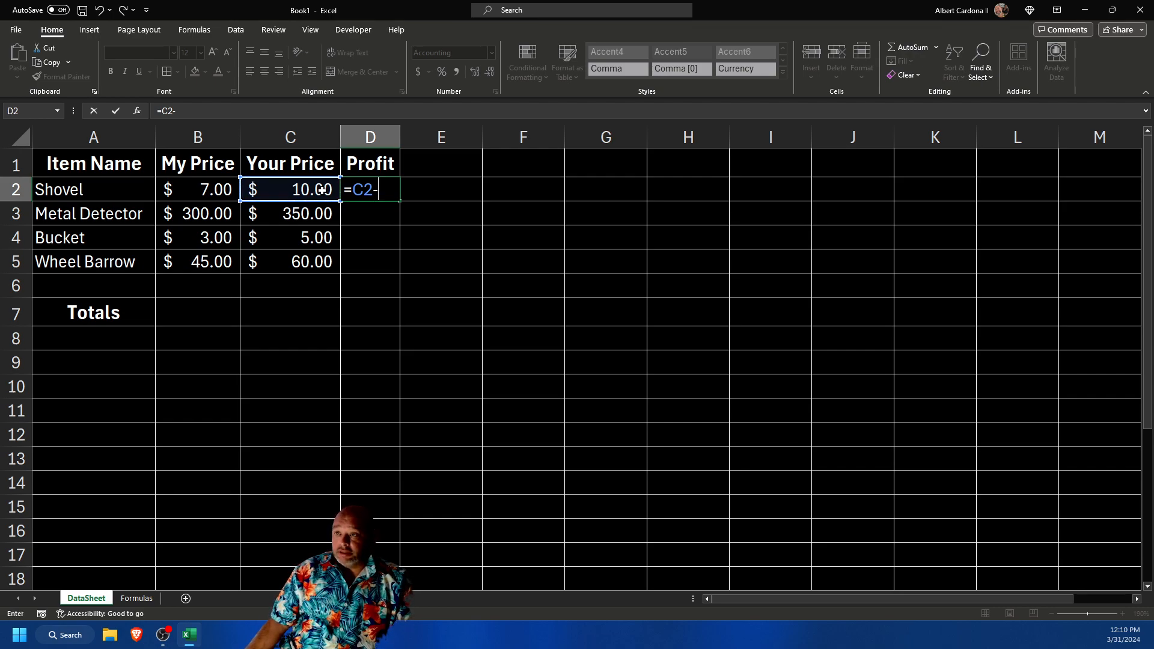
click(203, 189)
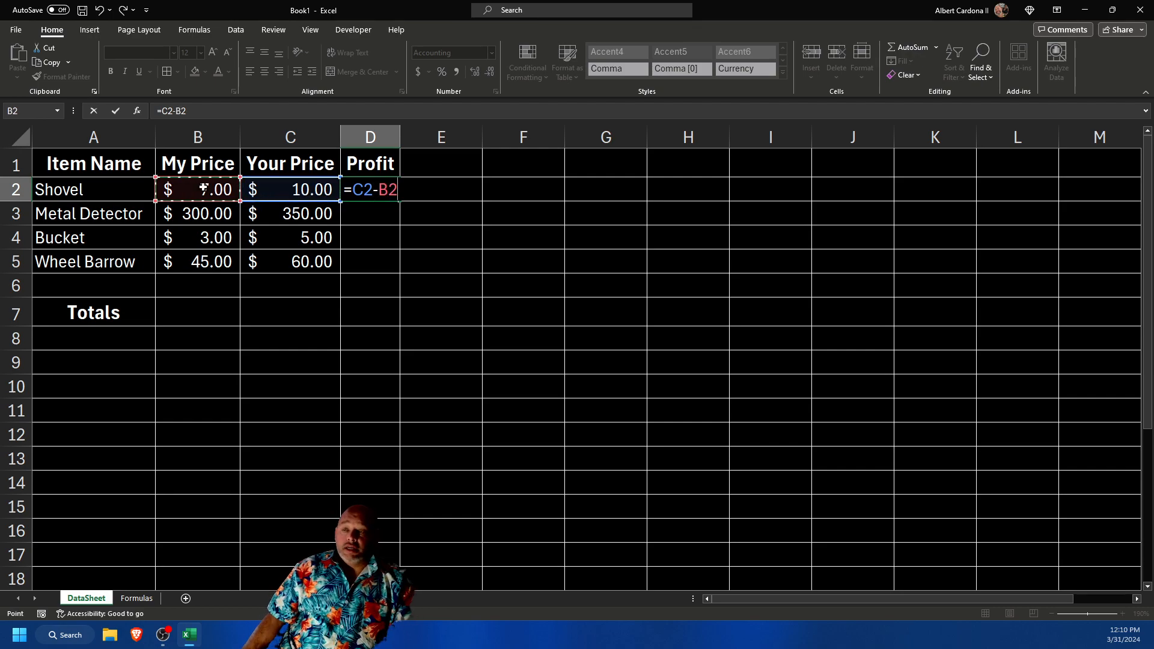
key(Return)
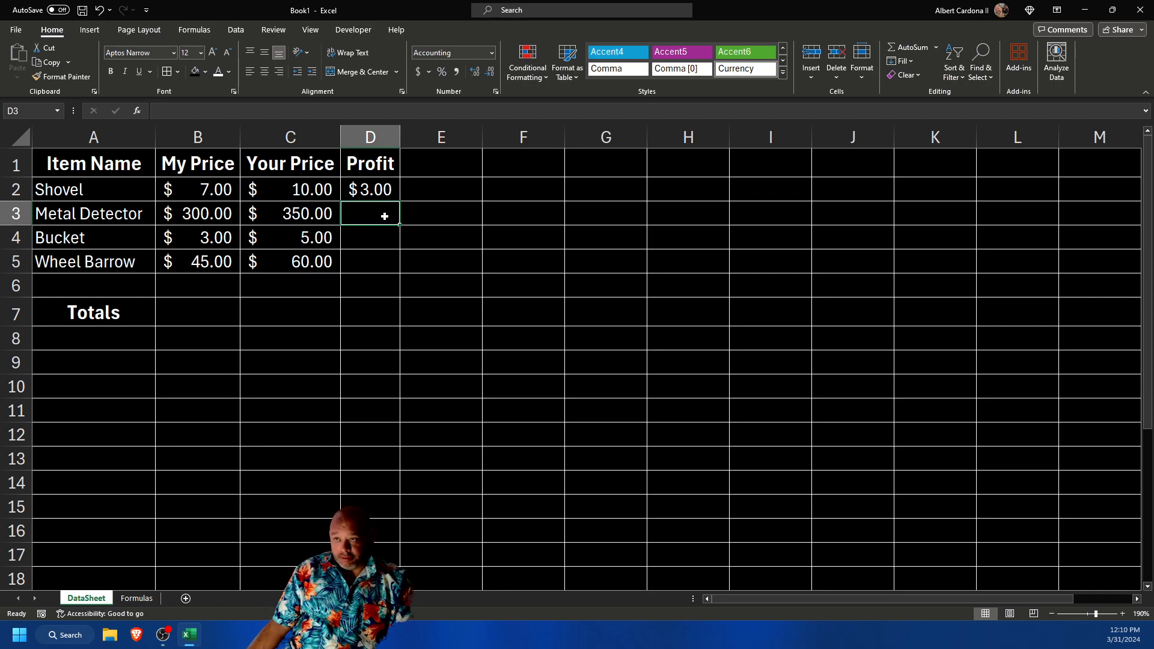
- Fill the Profit formula from D2 down through D5
click(388, 196)
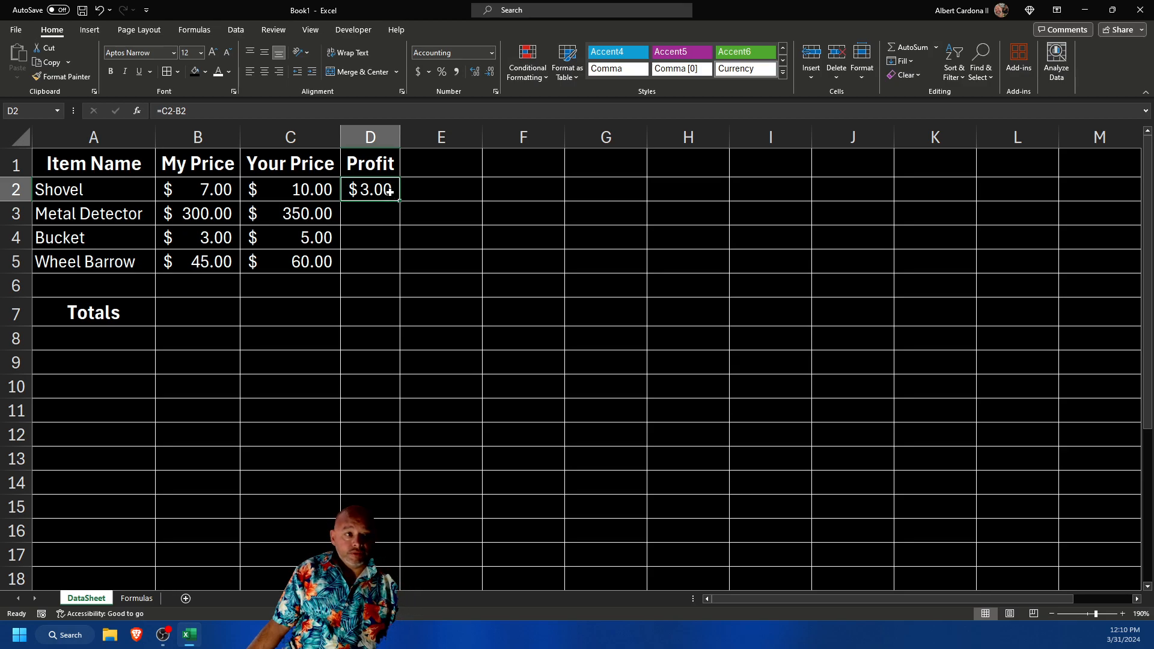
ctrl+scroll(399, 216, up, 4)
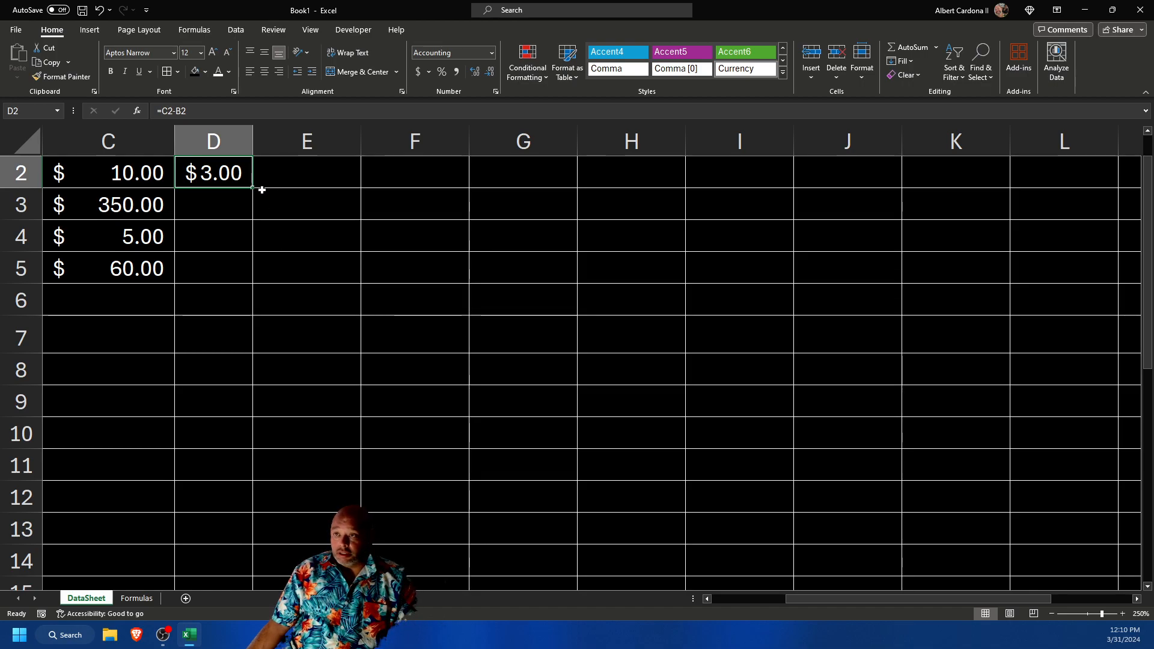
drag(253, 188, 253, 277)
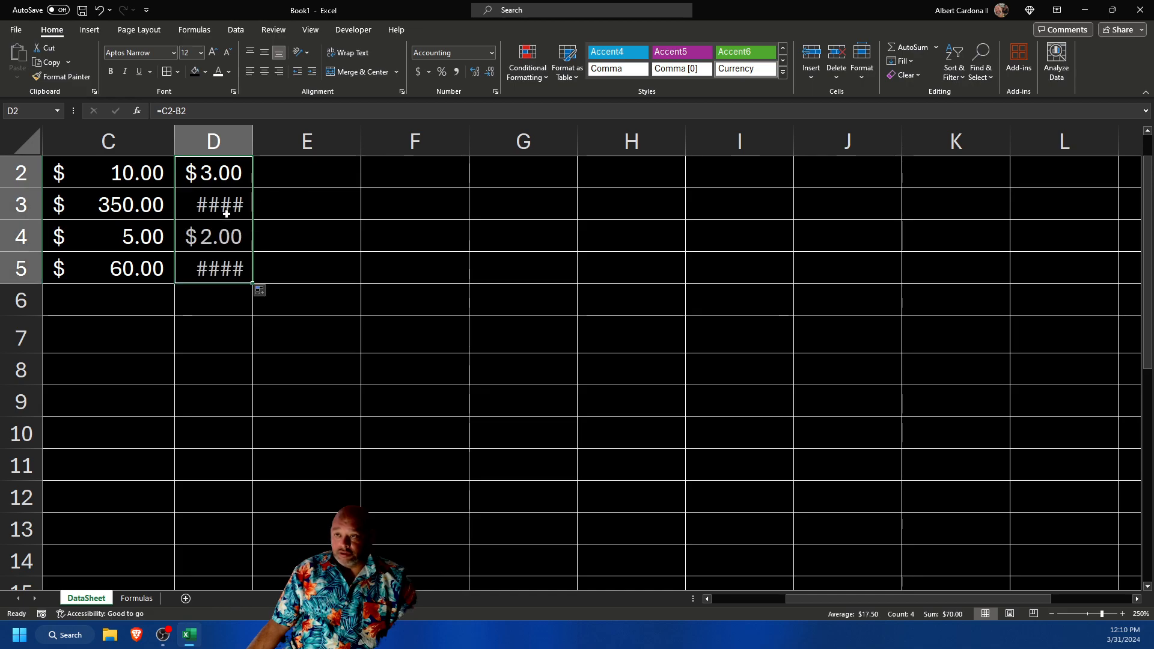
- Autofit the width of the Profit column D to its contents
scroll(373, 378, down, 3)
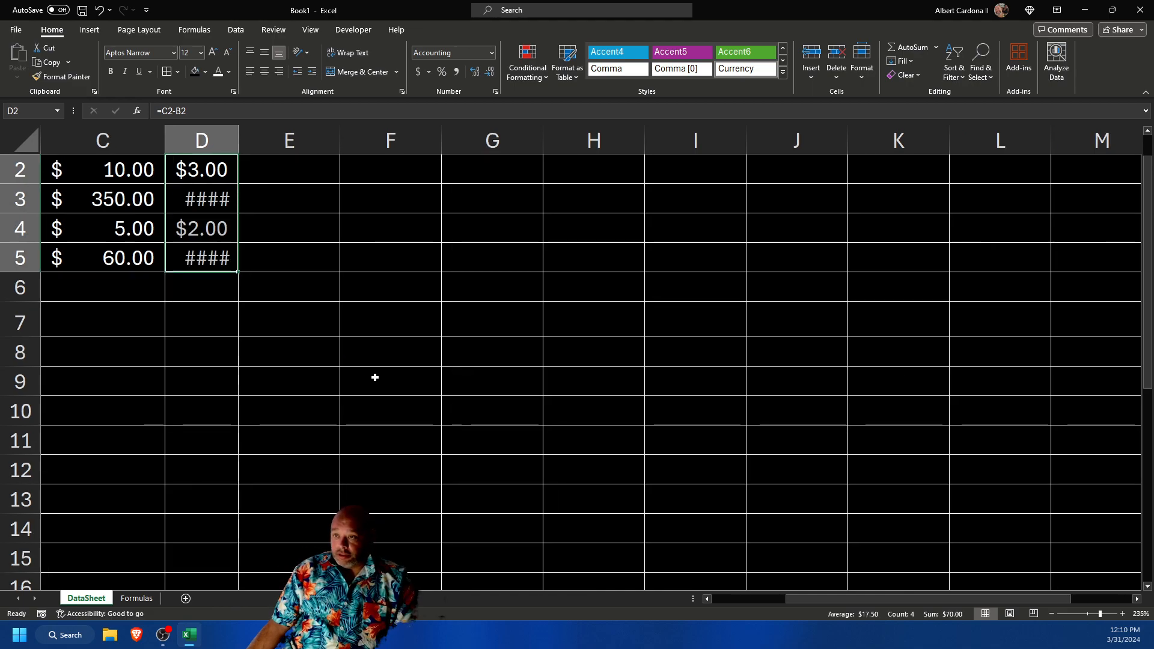
scroll(375, 377, down, 1)
scroll(374, 377, up, 1)
scroll(374, 377, down, 1)
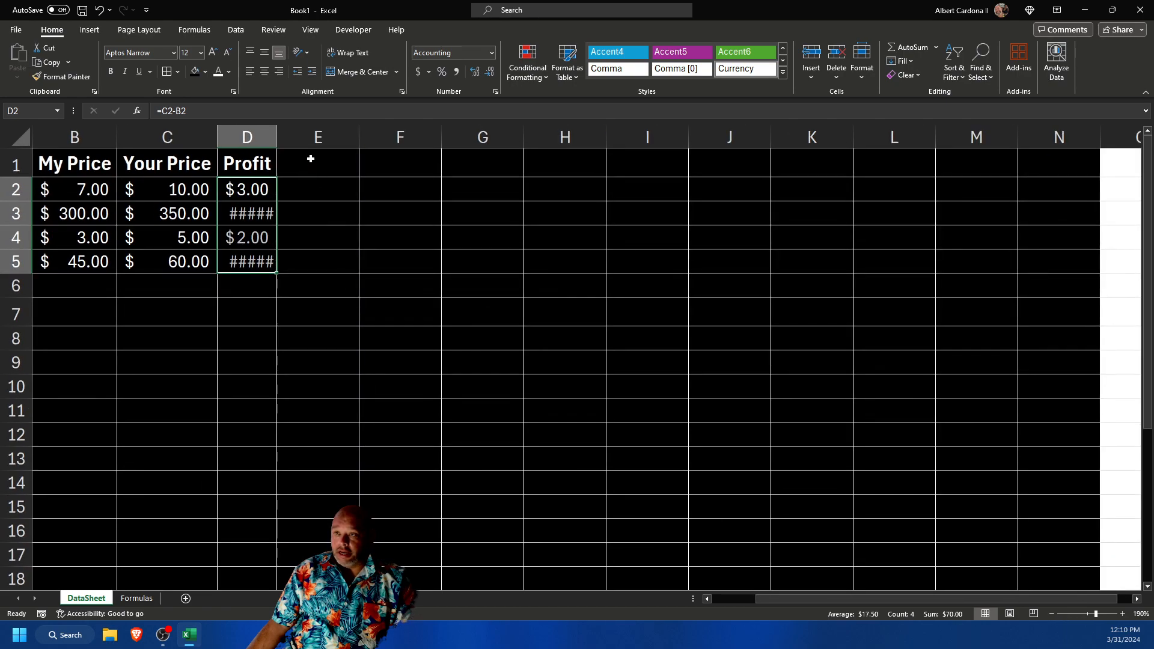
double_click(277, 137)
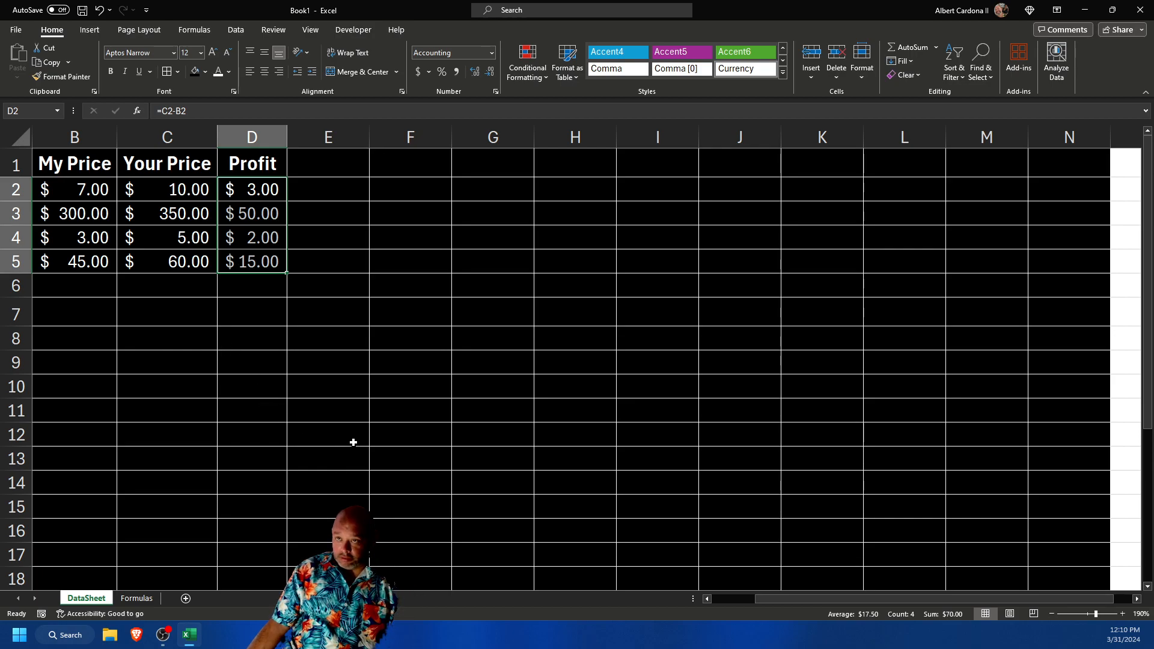
scroll(355, 494, left, 1)
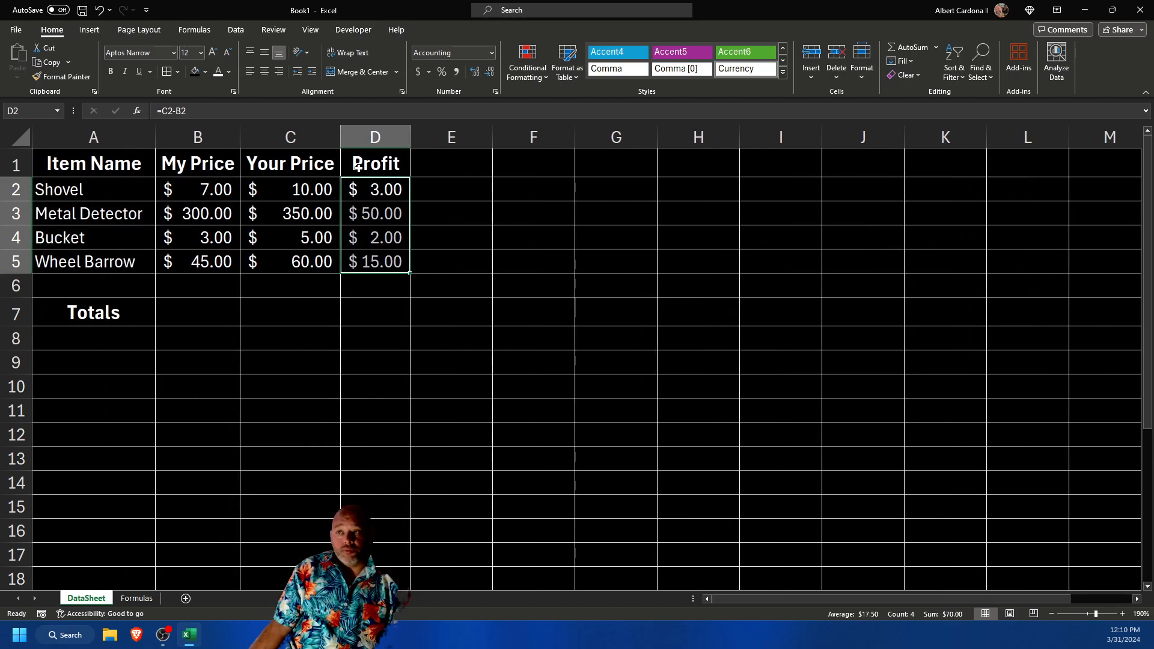
- Set the Metal Detector's My Price in B3 to 297.36
click(324, 313)
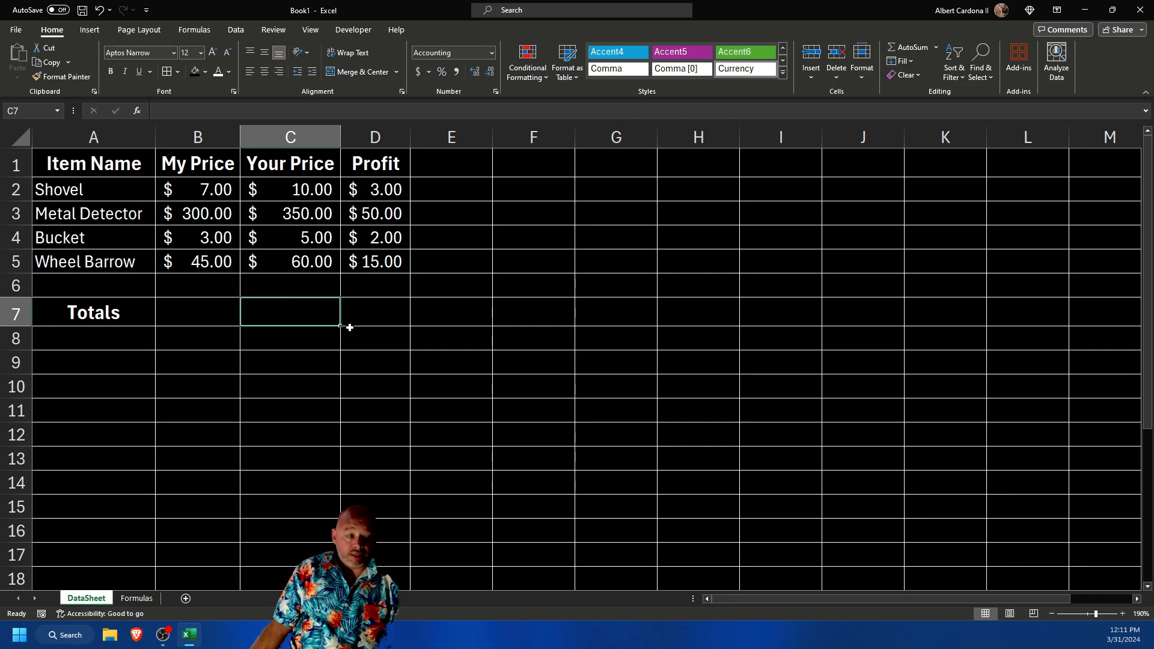
click(219, 314)
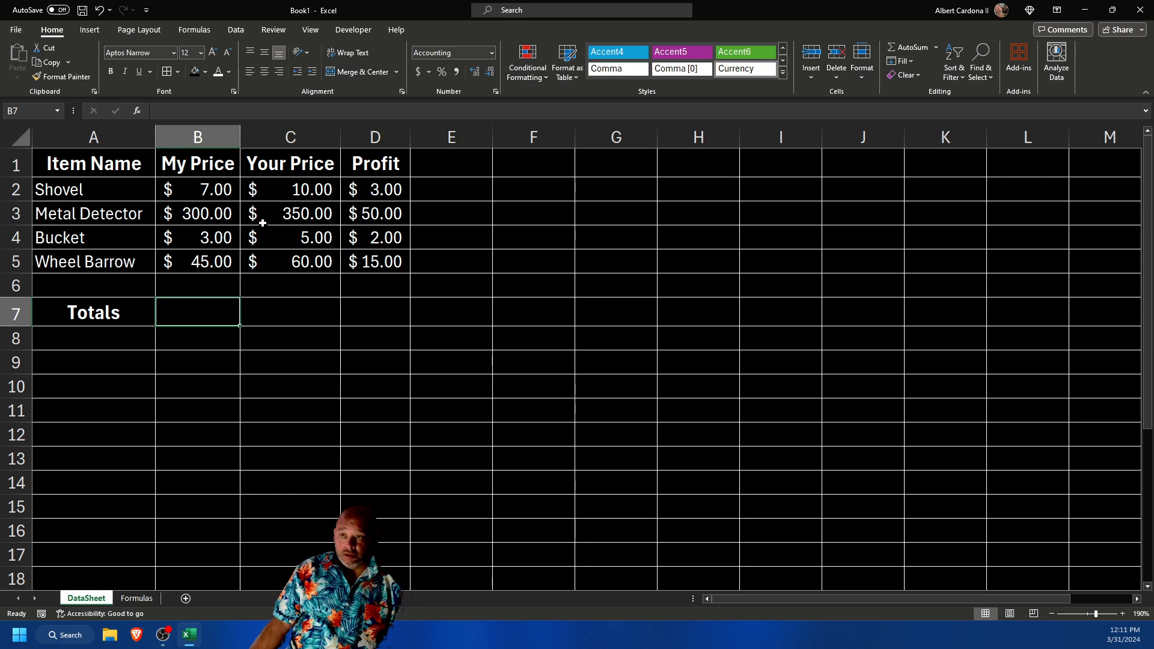
click(208, 214)
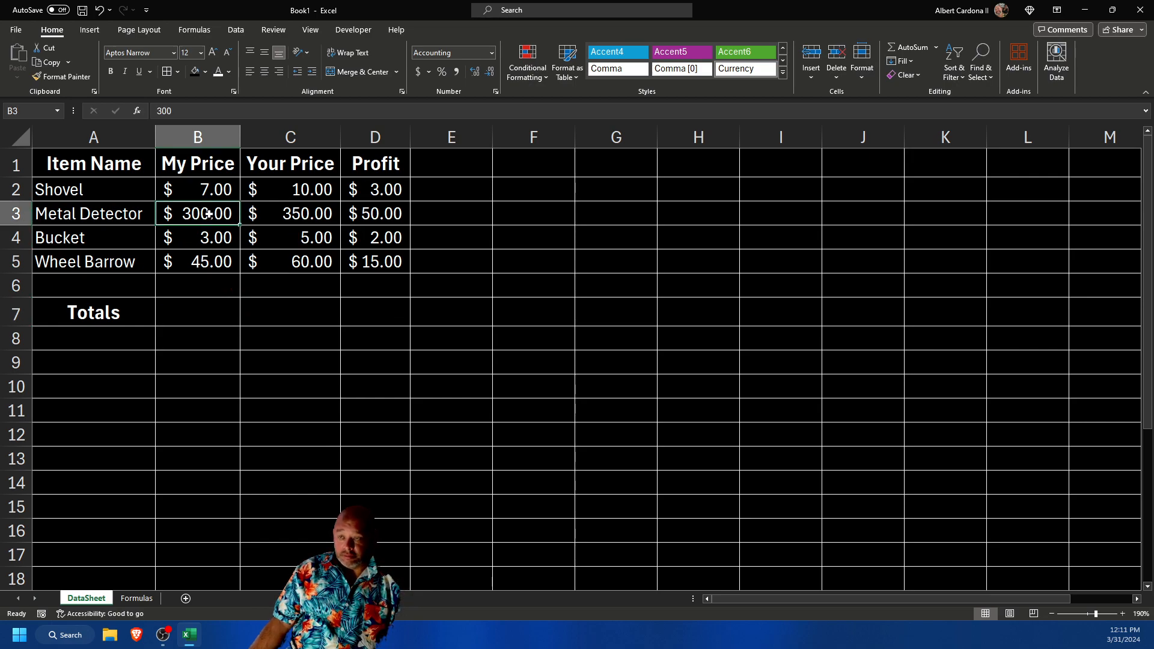
text(29)
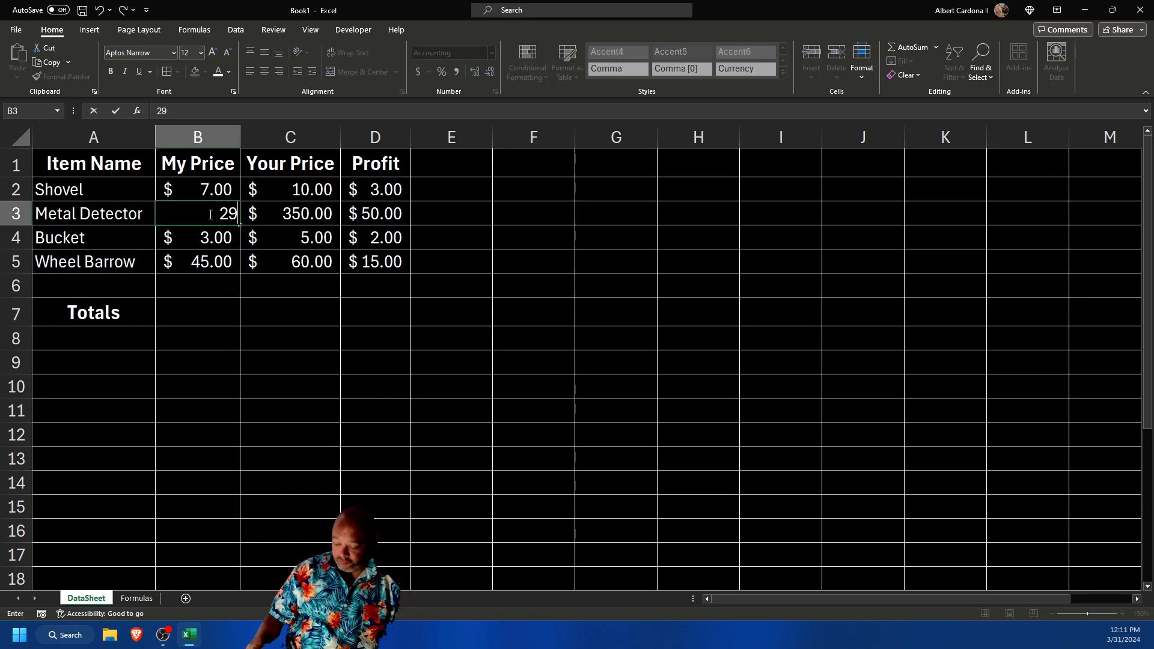
text(7.36)
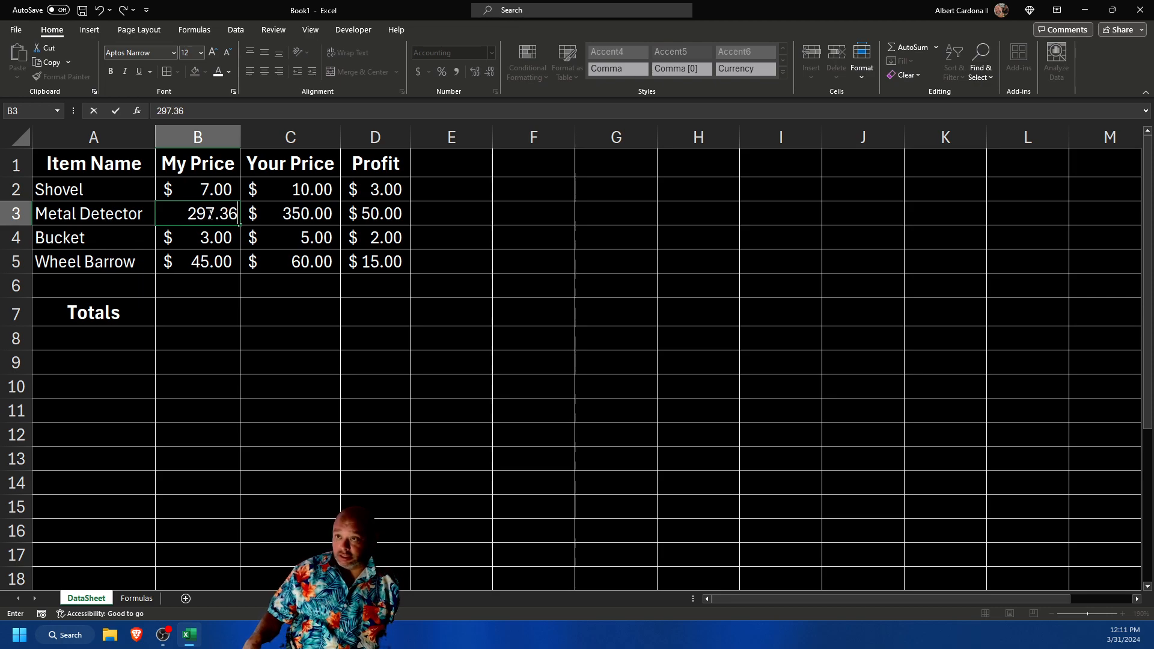
key(Return)
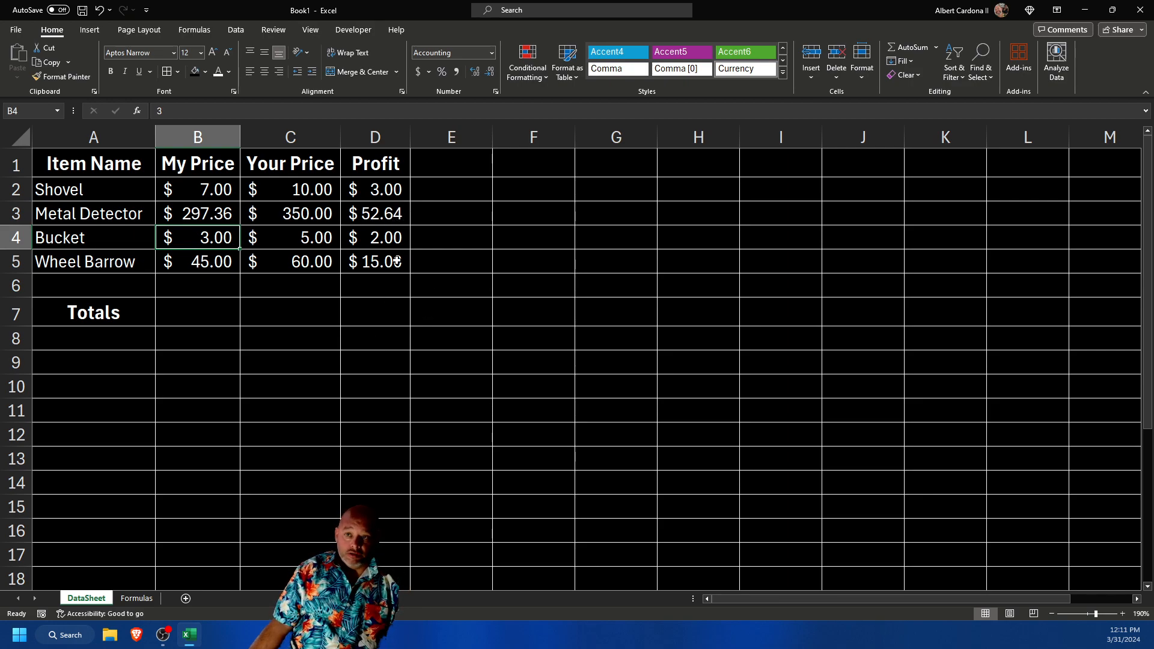
- Enter a SUM formula over B2:B5 in B7 to total the My Price column
click(213, 313)
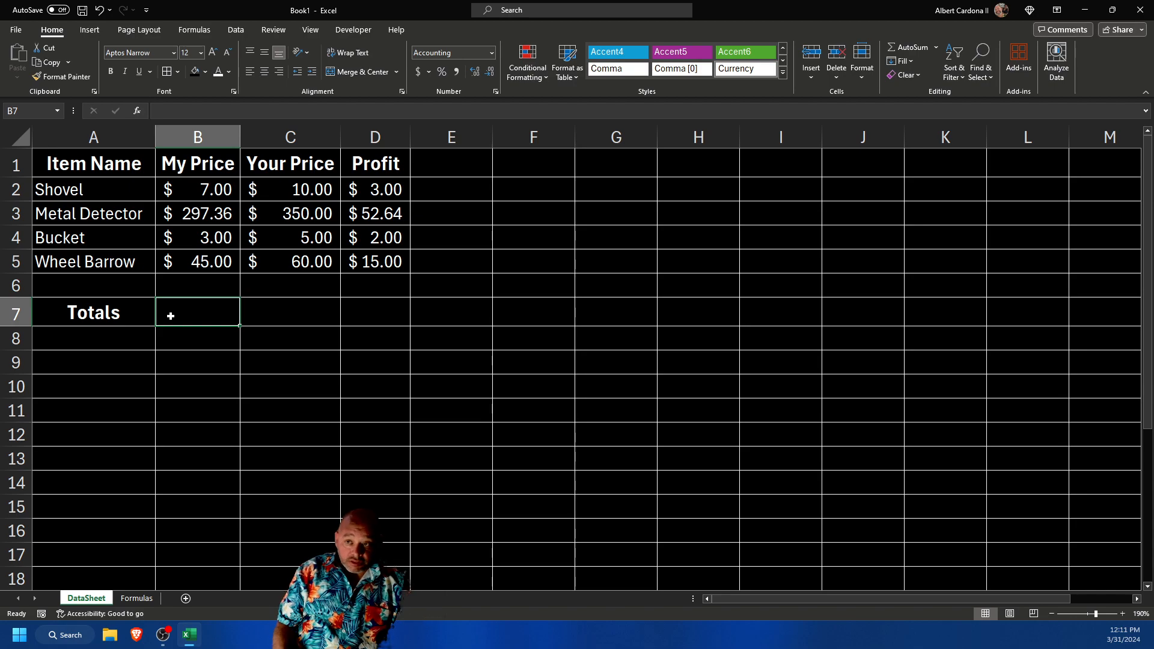
text(=)
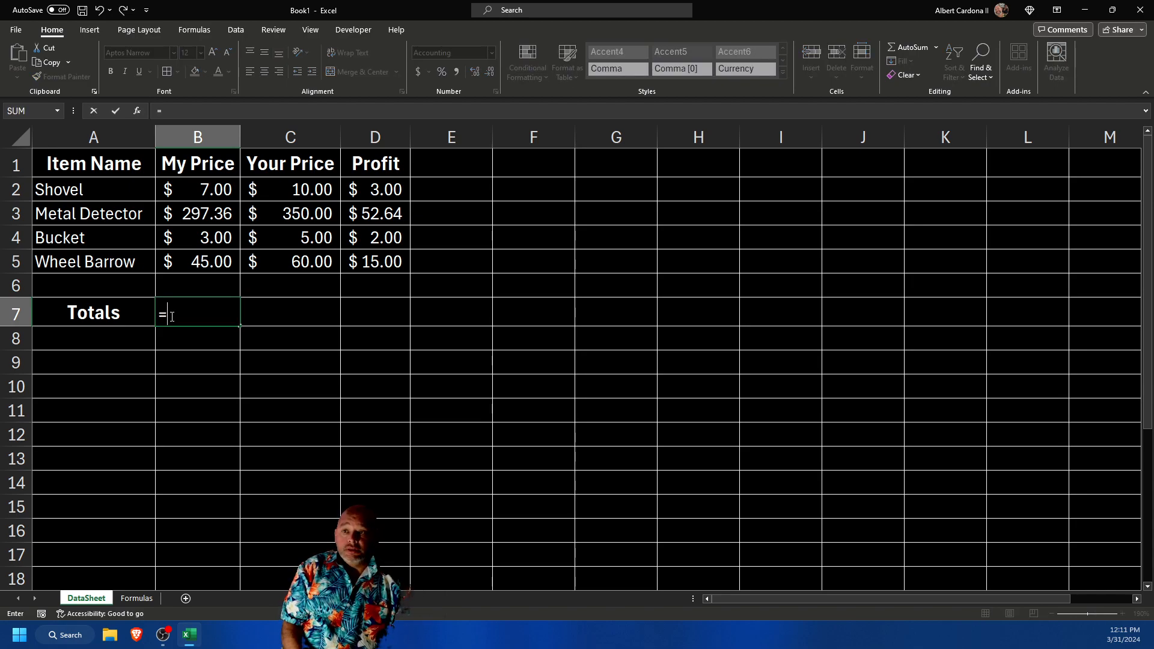
text(sum)
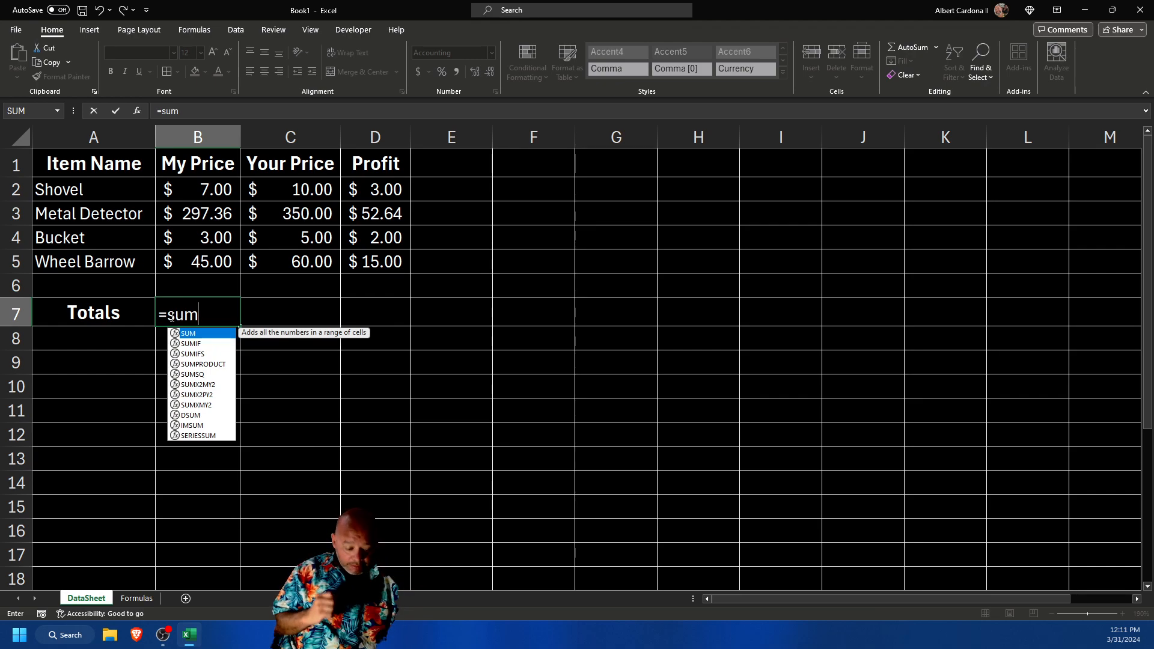
key(Tab)
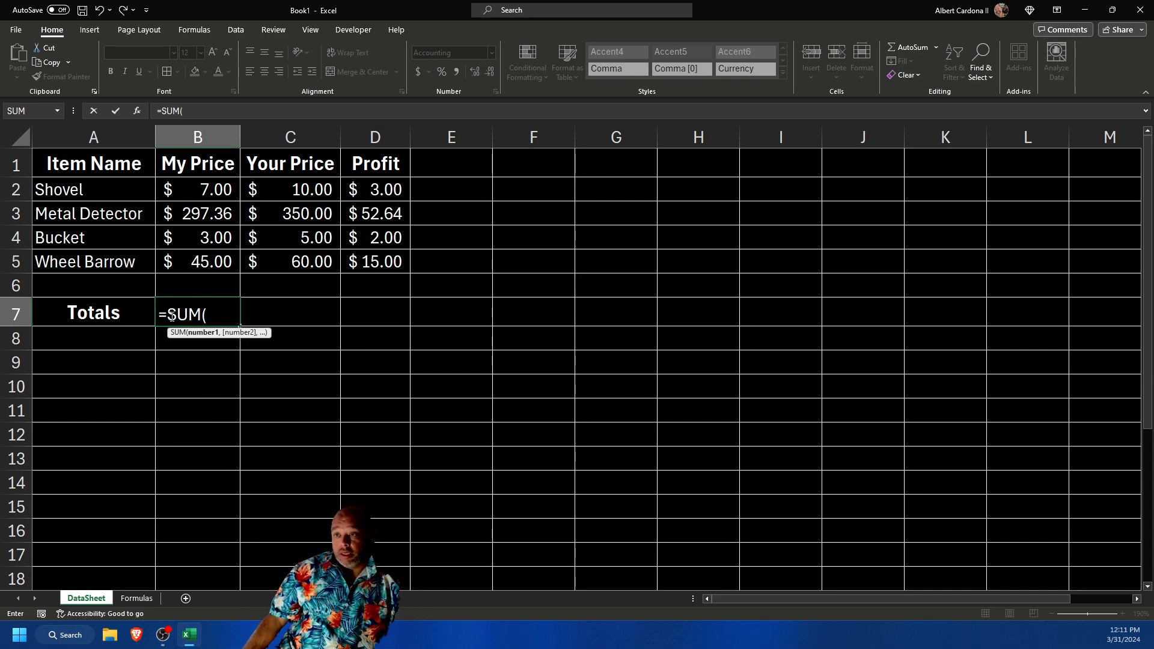
click(199, 187)
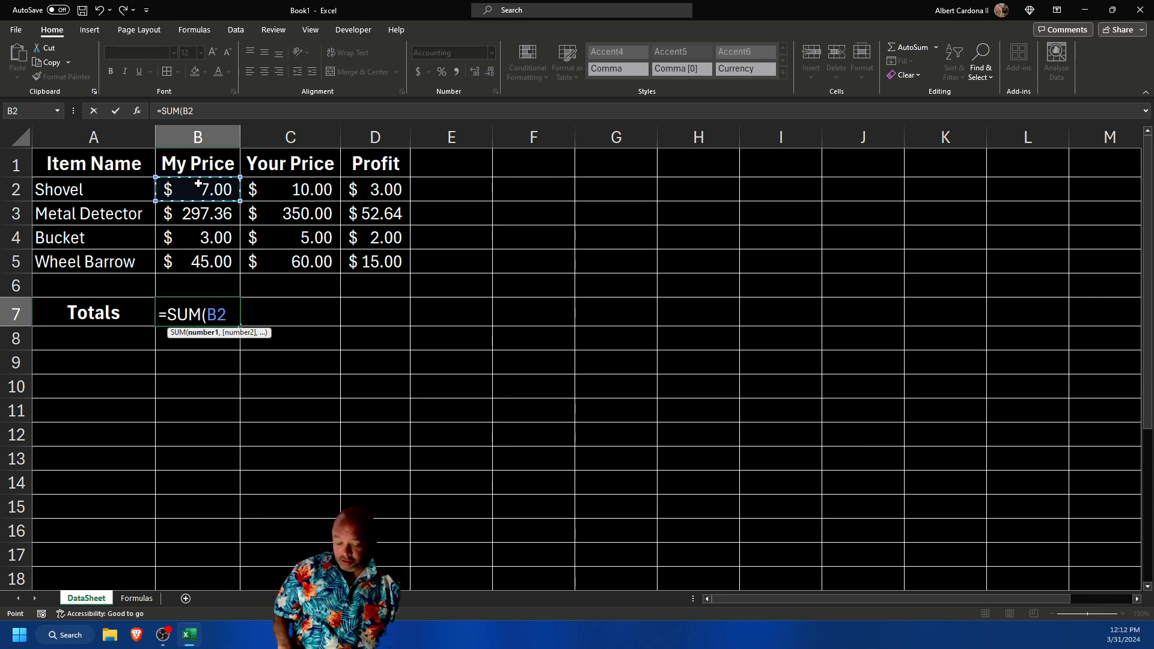
key(Down)
key(Down)
key(Down)
key(ctrl+Up)
key(ctrl+Down)
key(Up)
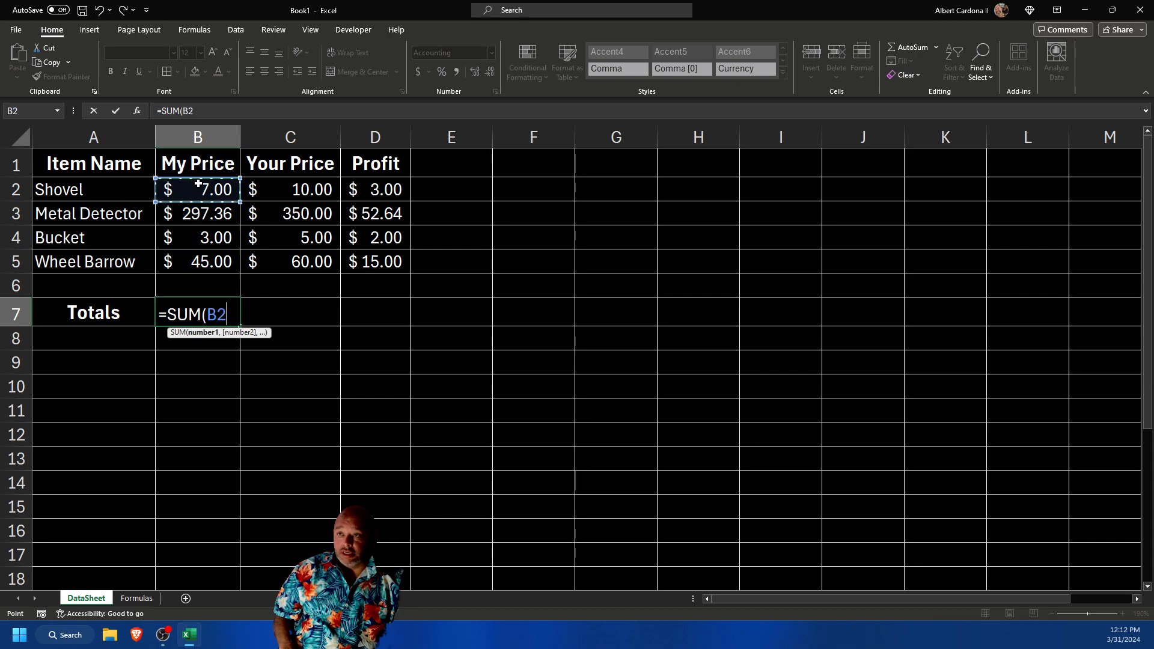
key(shift+Down)
key(shift+Down)
key(shift+Down)
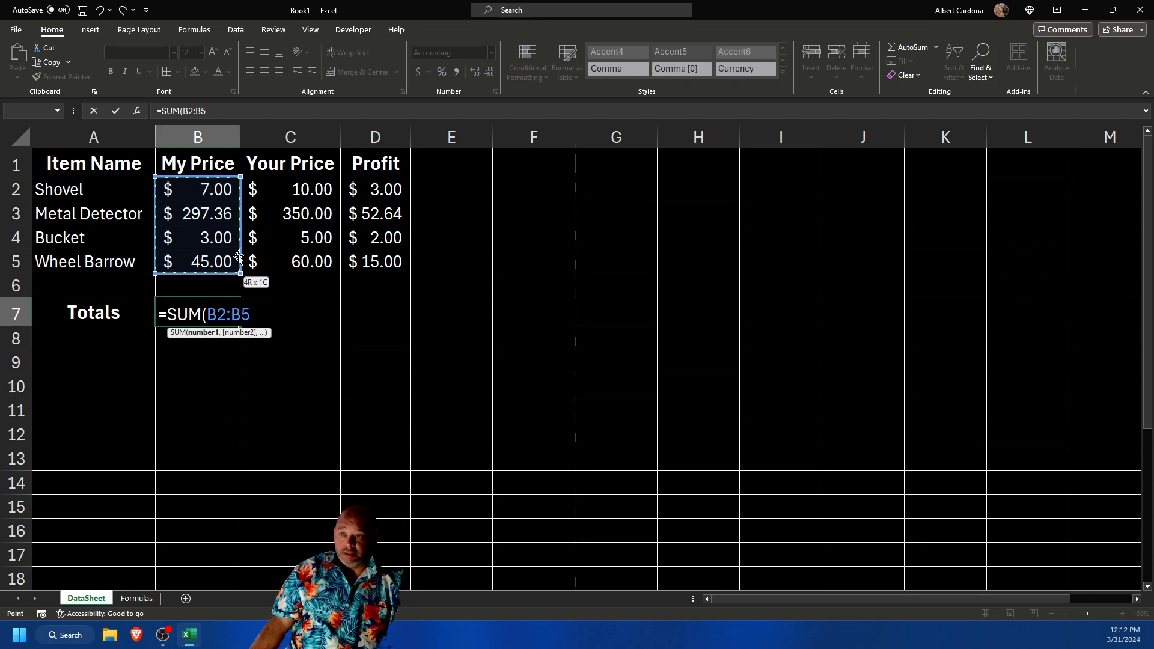
key(Return)
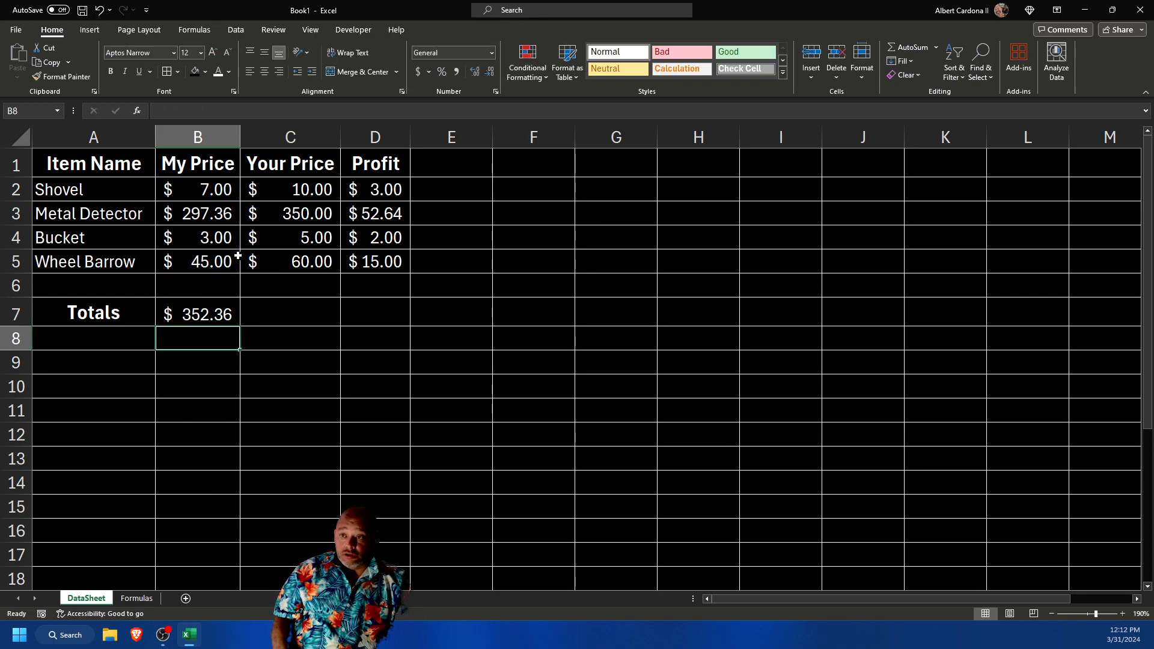
- Delete and re-enter the closing parenthesis of the SUM formula in B7
click(227, 307)
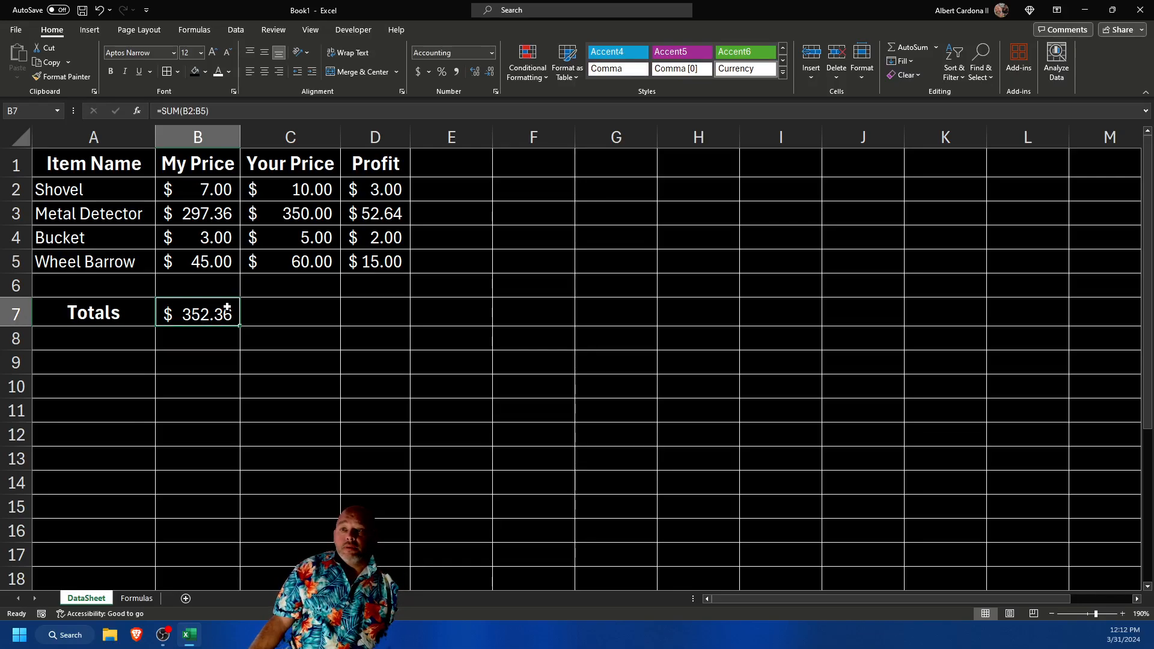
click(224, 112)
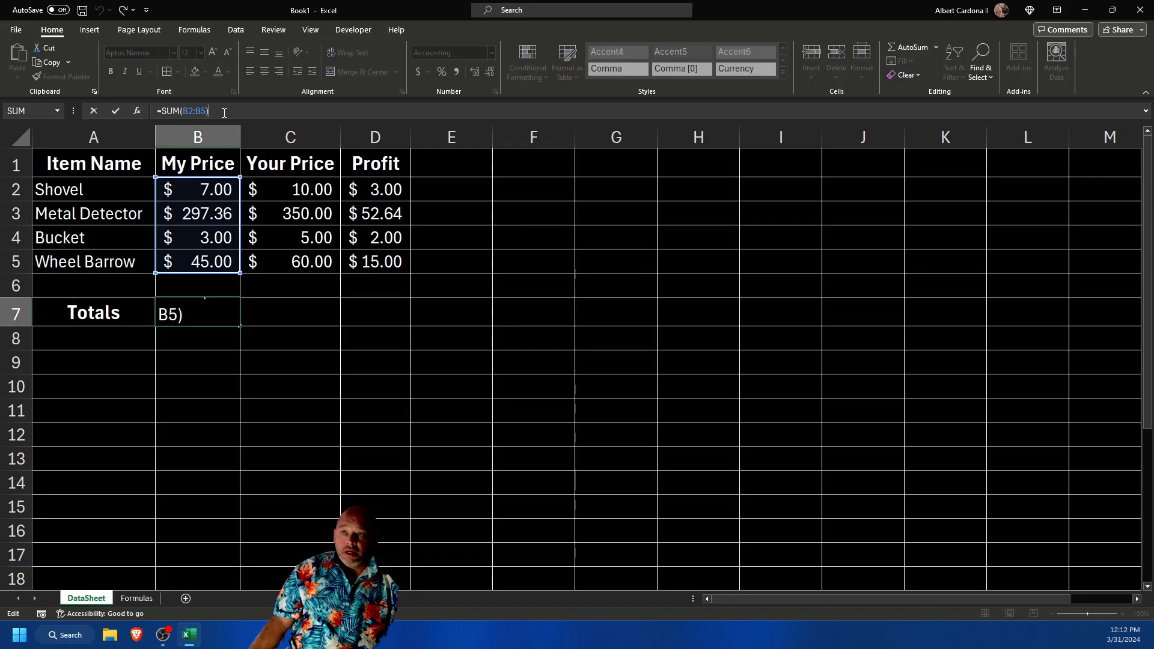
key(BackSpace)
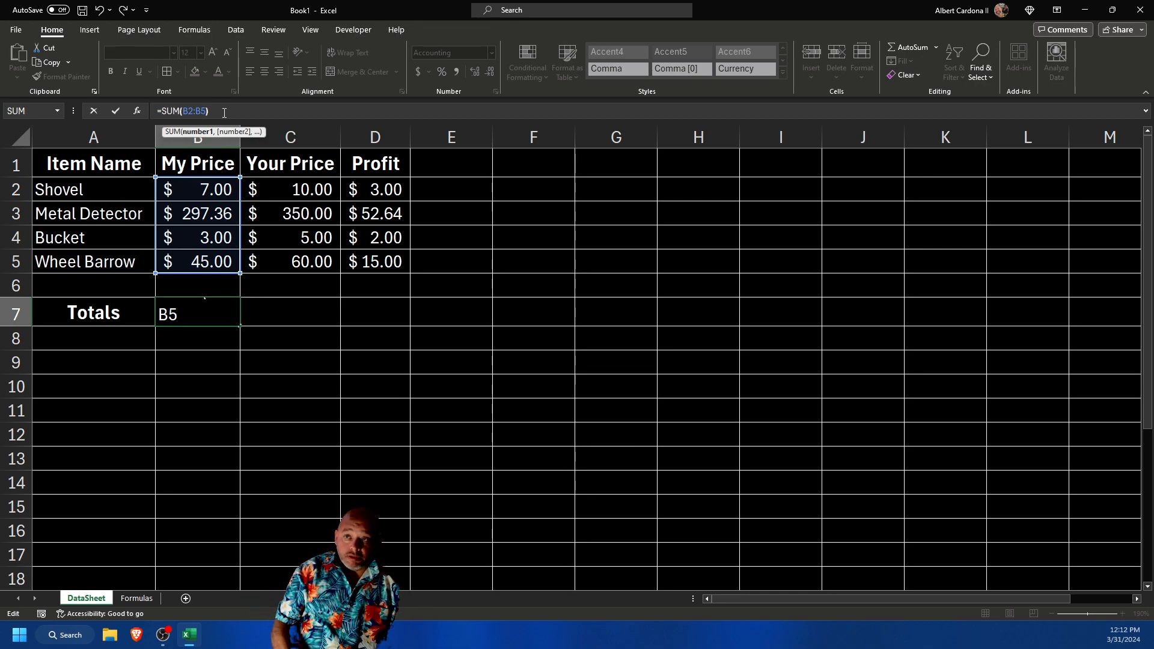
text())
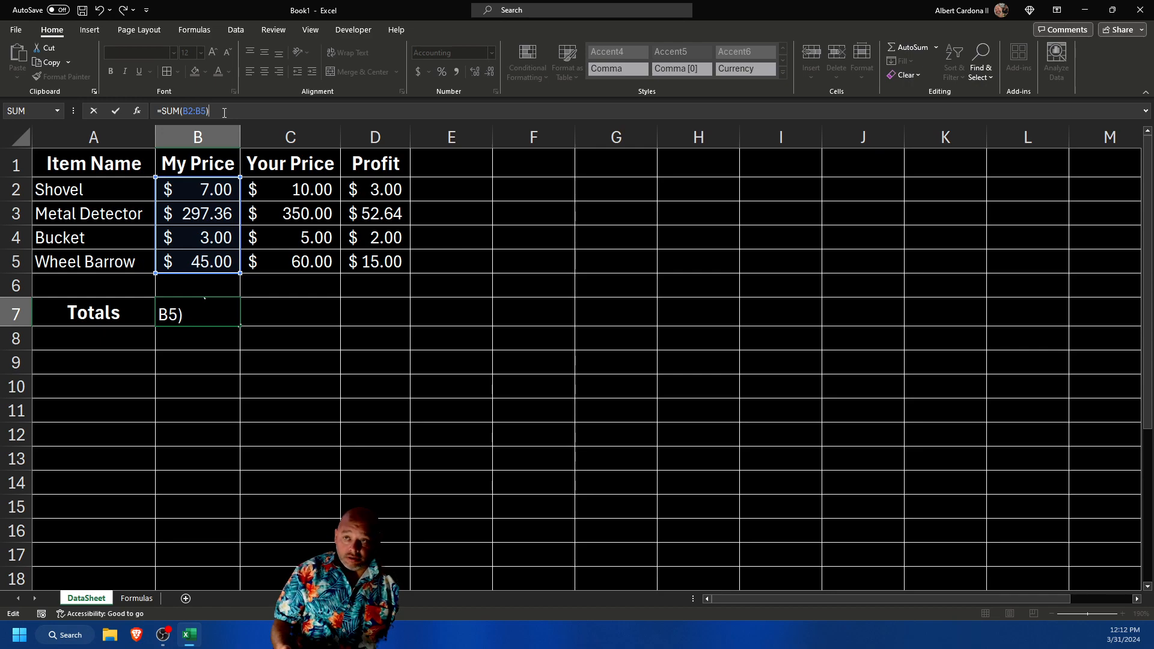
key(Return)
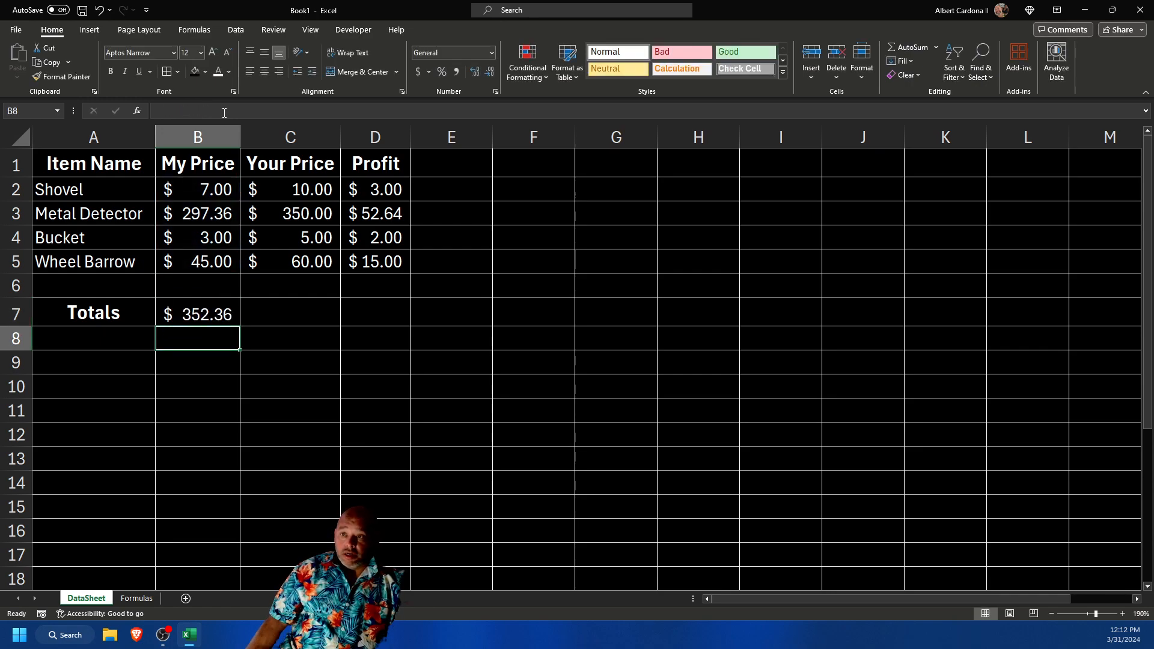
- Copy the SUM formula in B7 to C7:D7 to total the Your Price and Profit columns
click(297, 322)
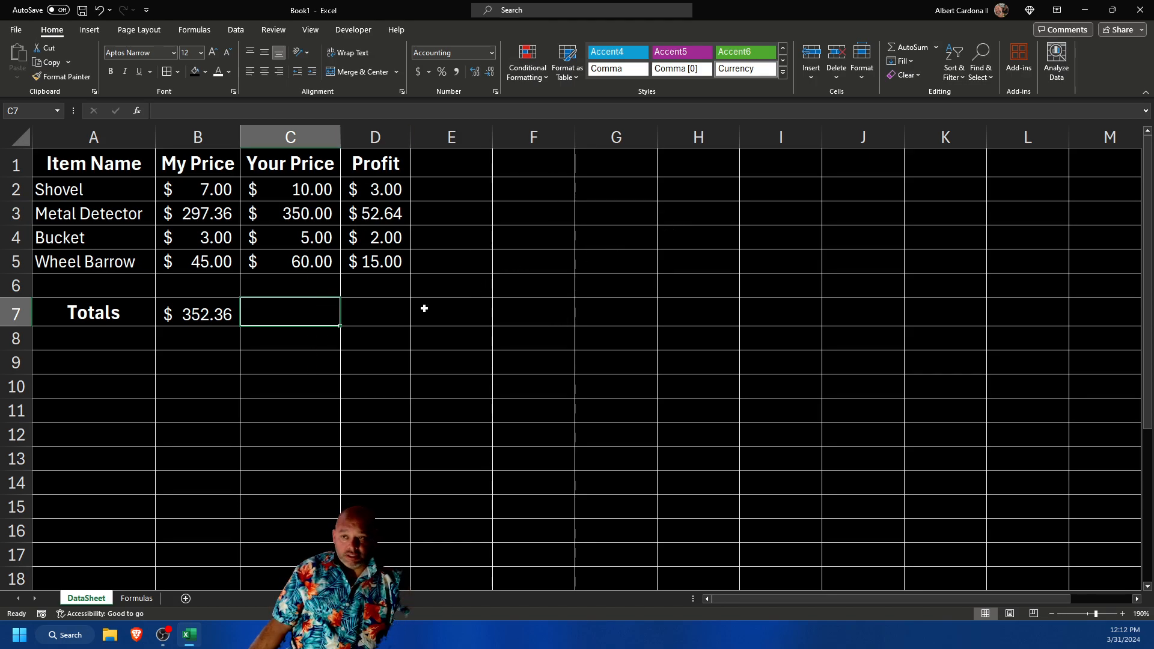
click(215, 319)
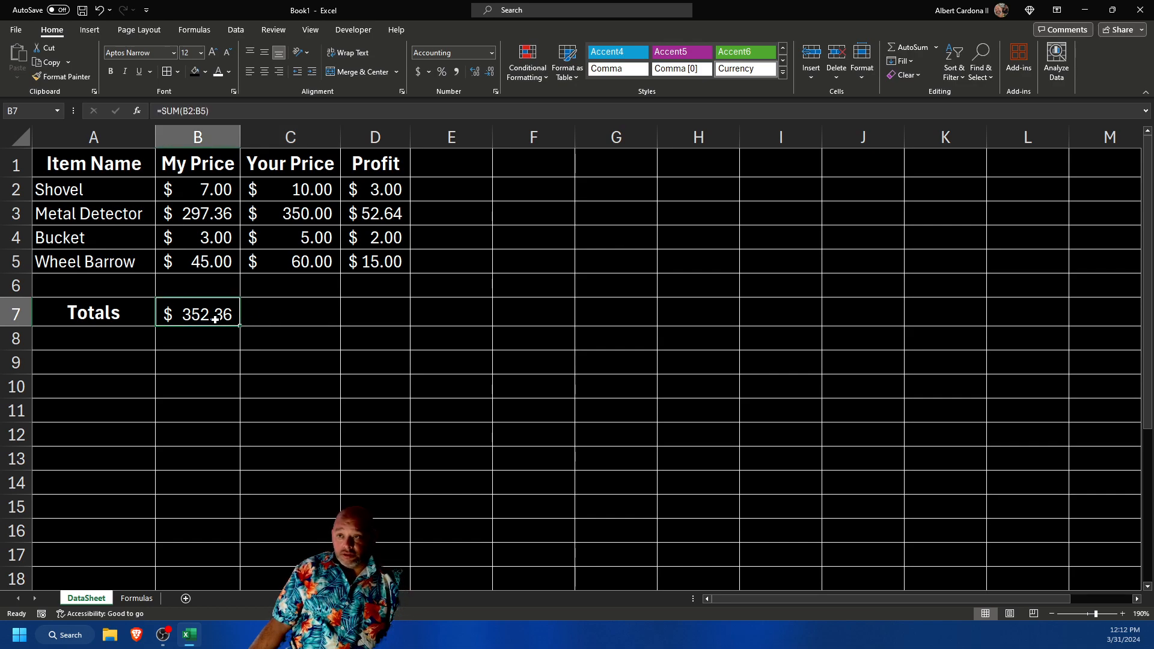
key(ctrl+c)
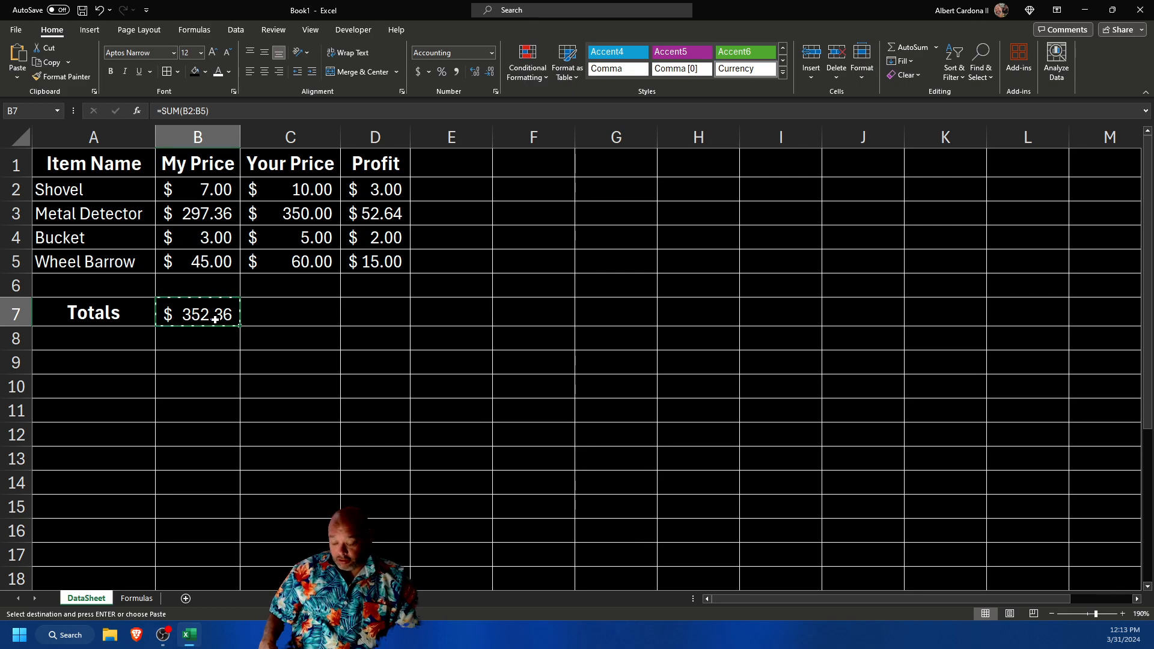
key(ctrl+shift+Right)
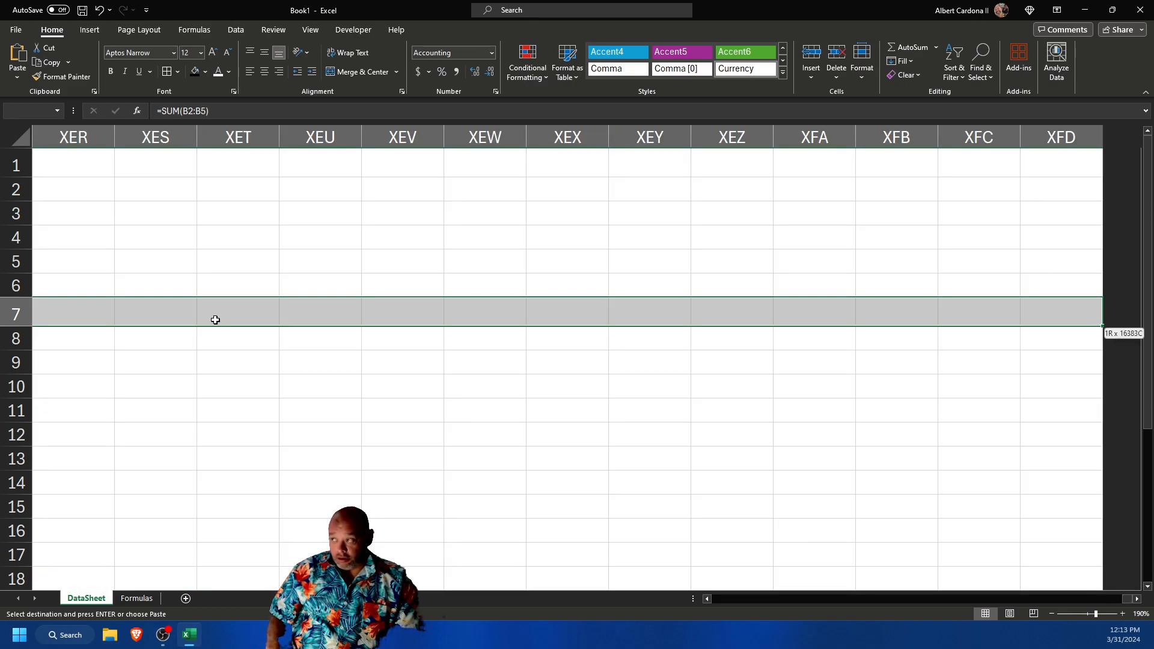
key(ctrl+shift+Left)
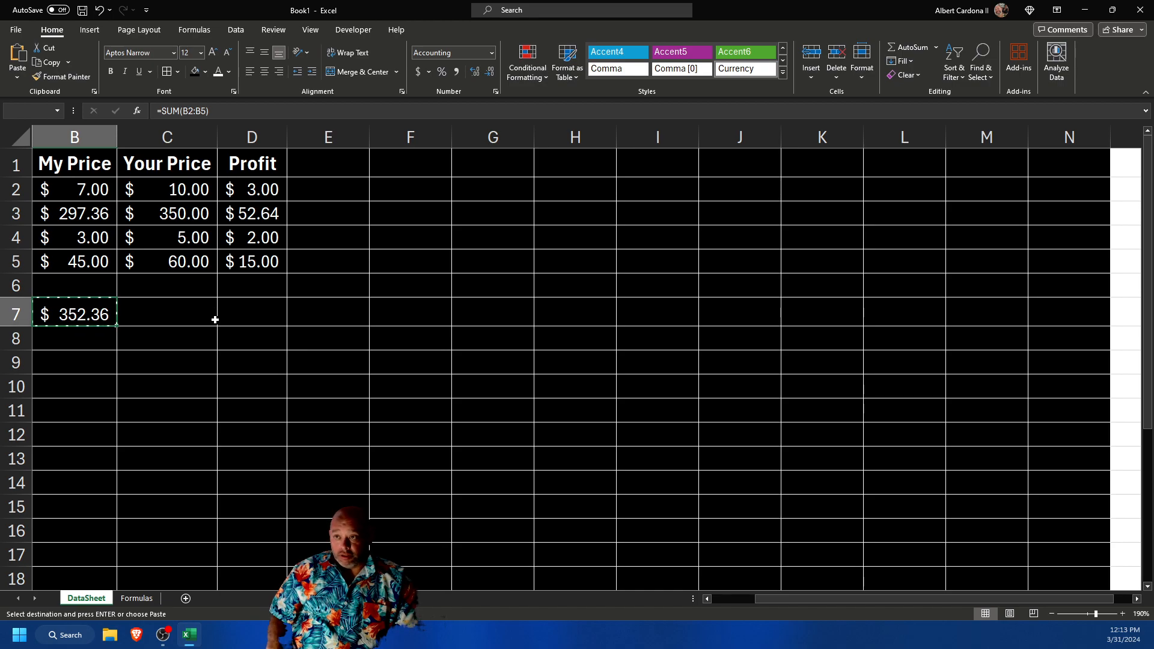
key(ctrl+Right)
key(ctrl+Left)
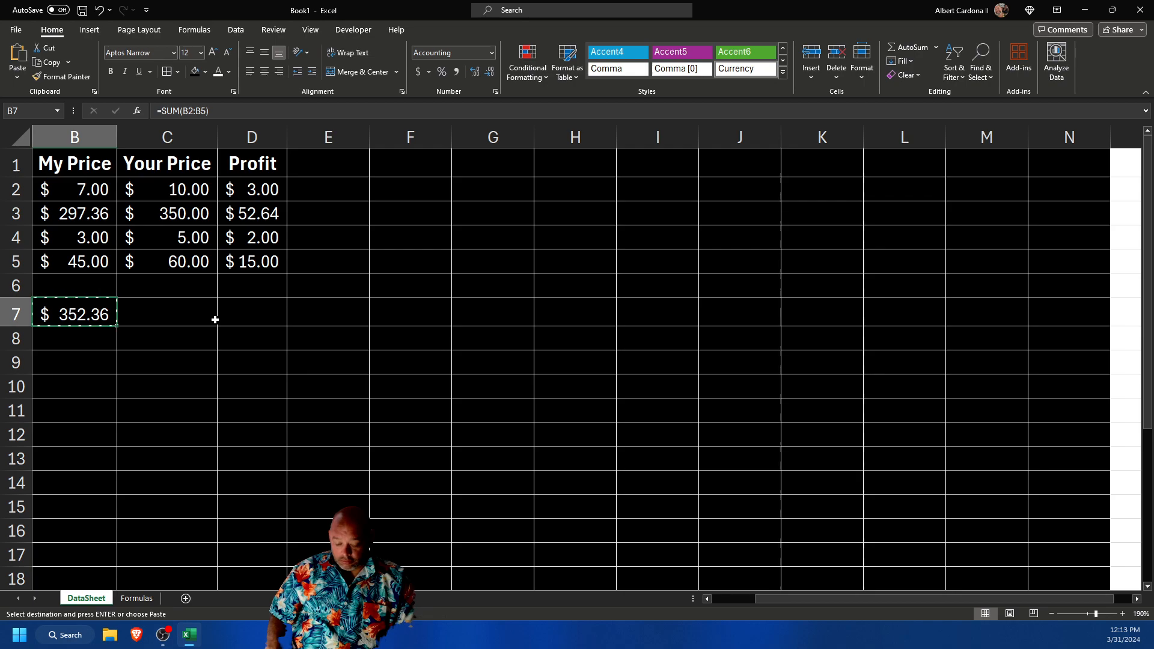
key(Right)
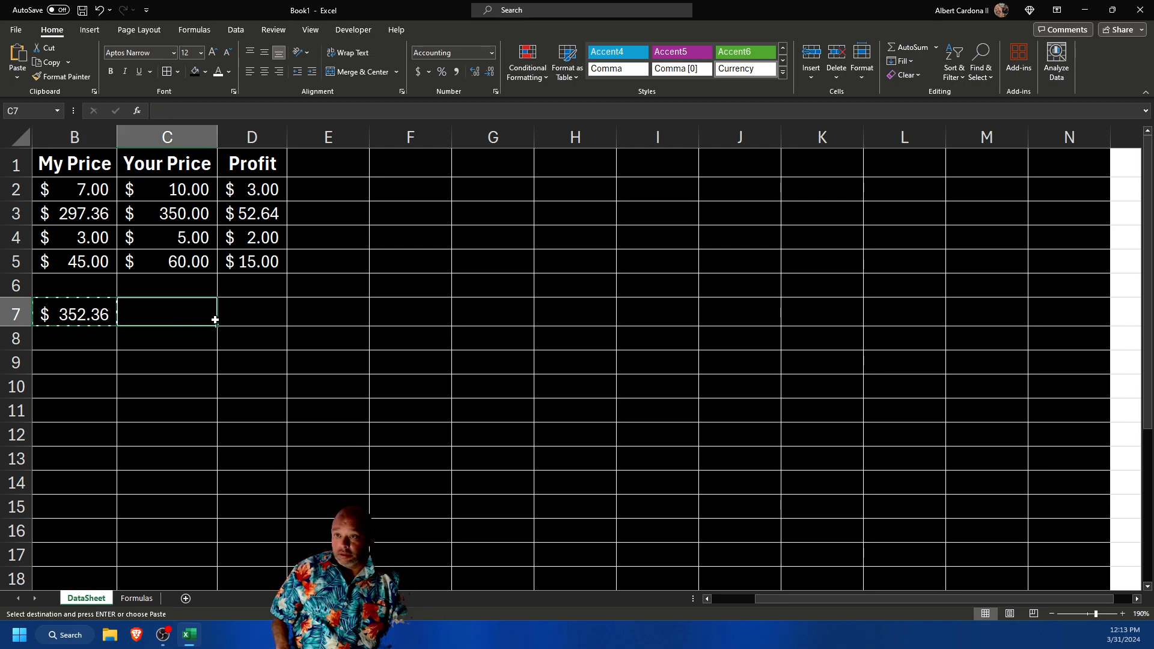
key(shift+Right)
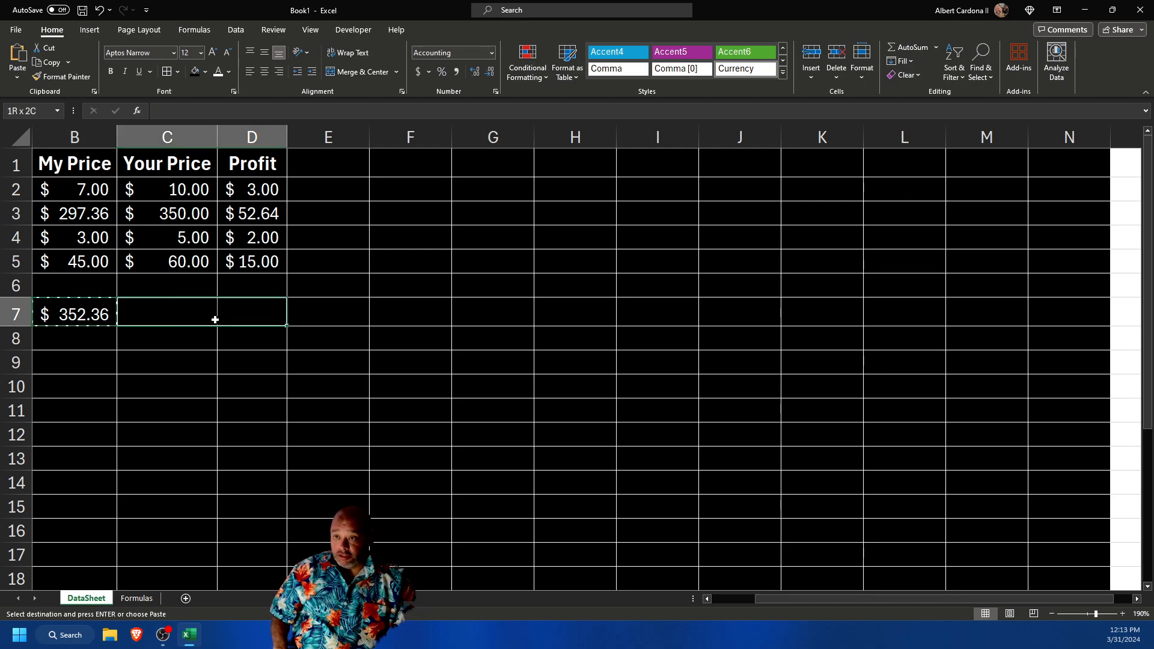
key(Return)
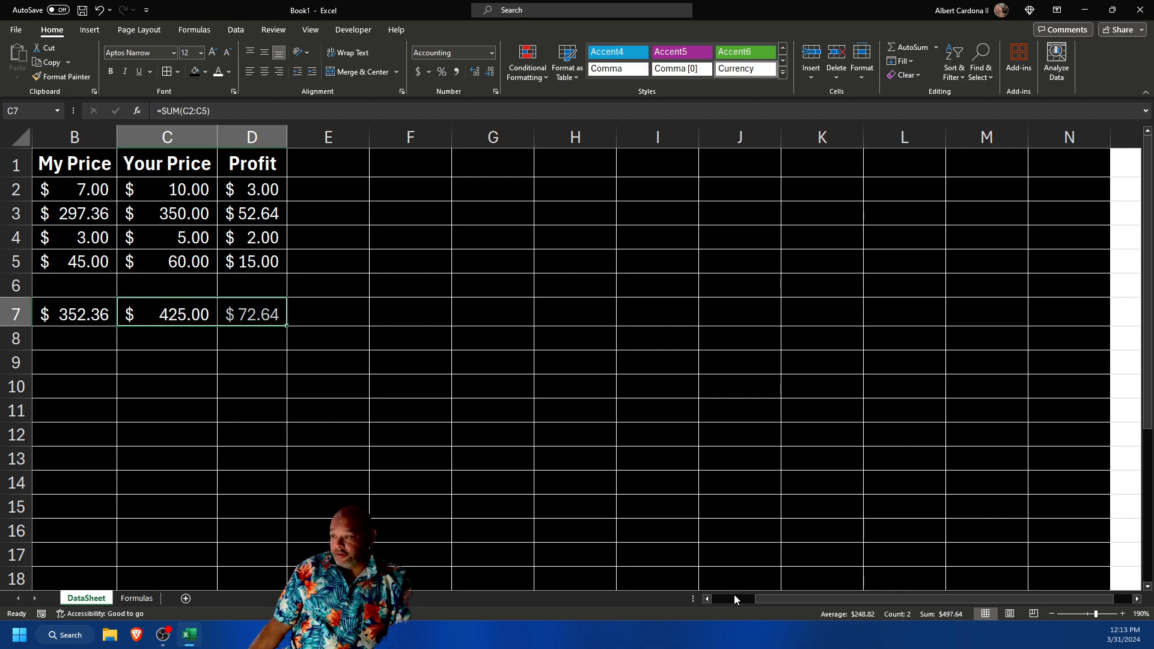
drag(733, 598, 730, 596)
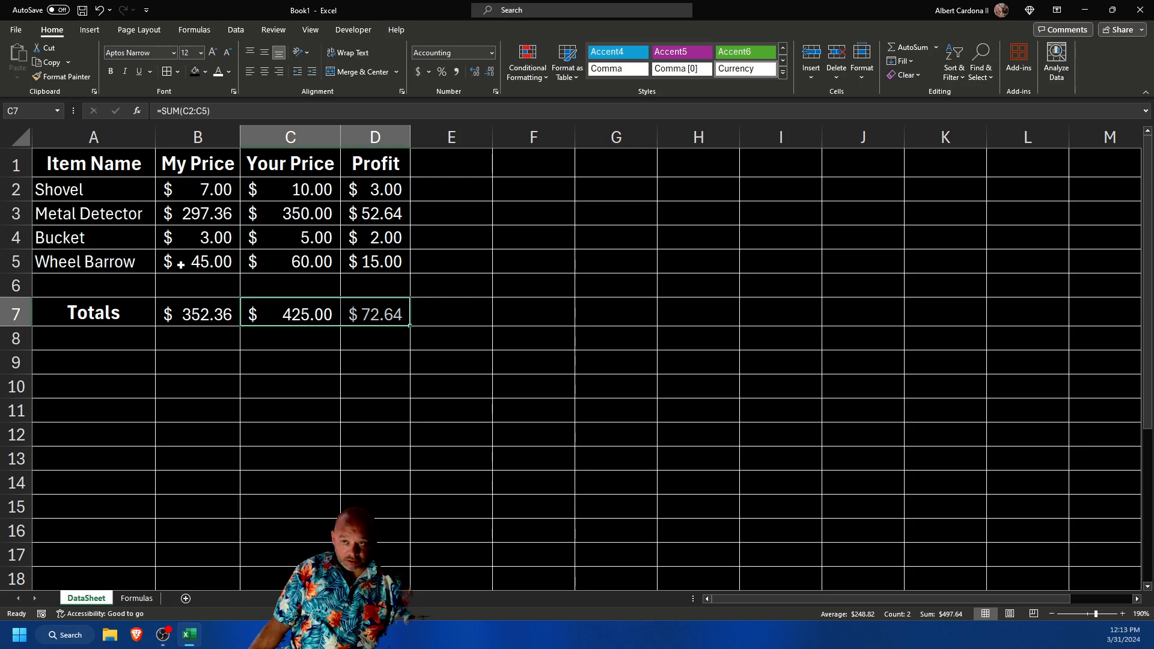
- Link cell A1 of the Formulas worksheet to the Item Name header with the formula =DataSheet!A1
click(148, 600)
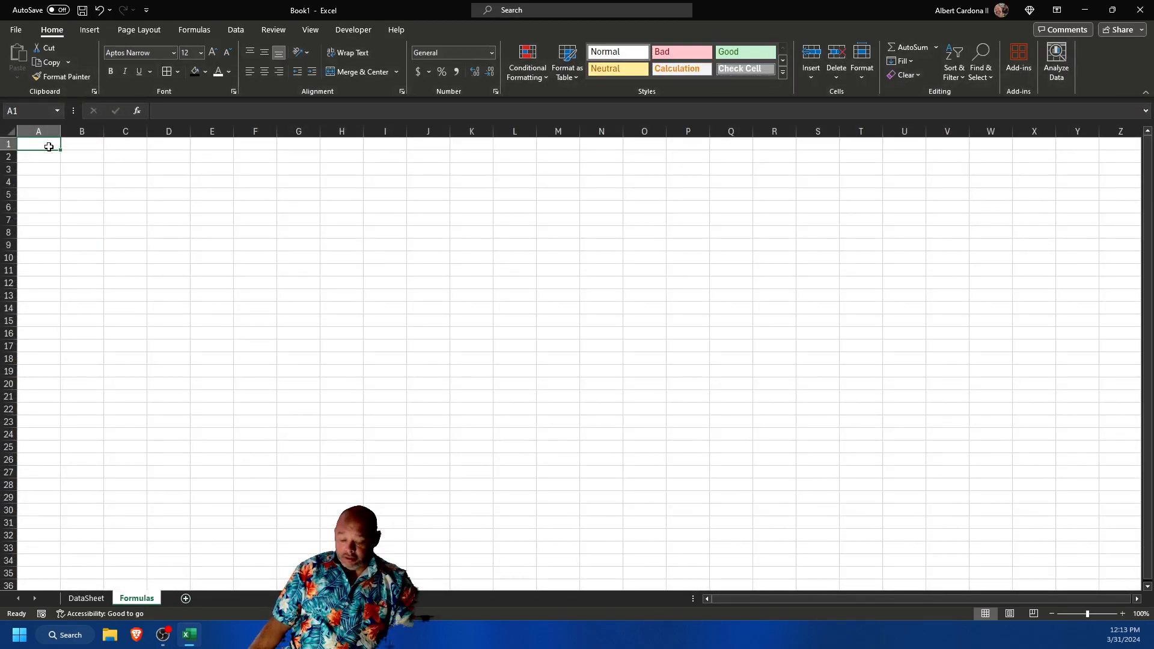
text(=)
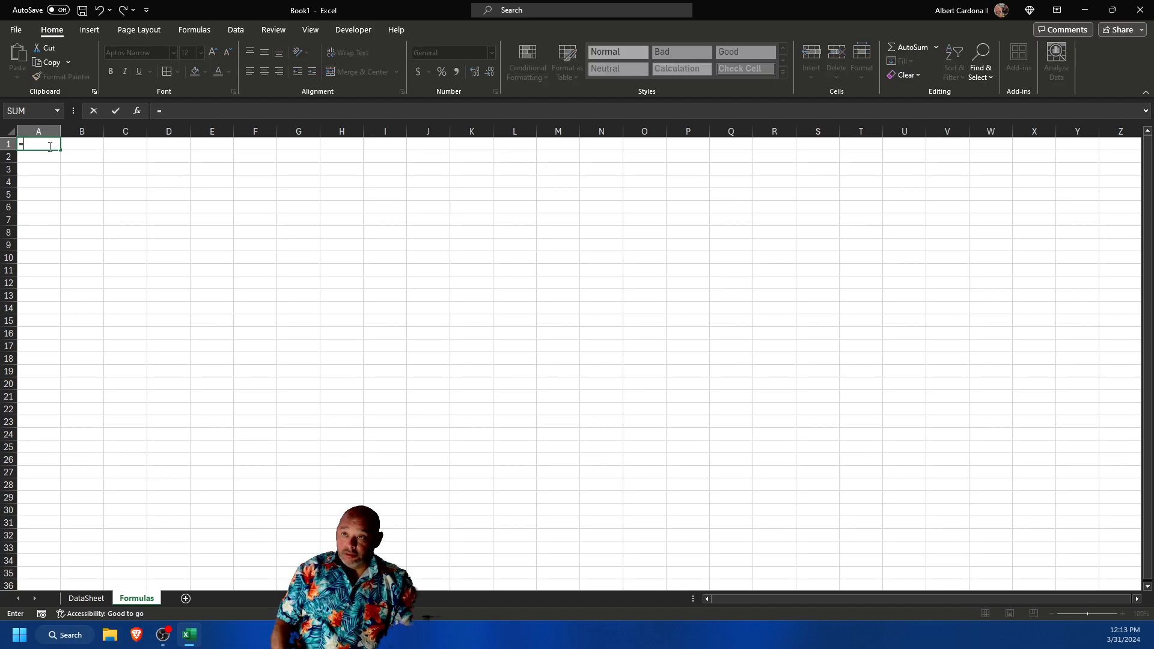
click(97, 604)
click(123, 163)
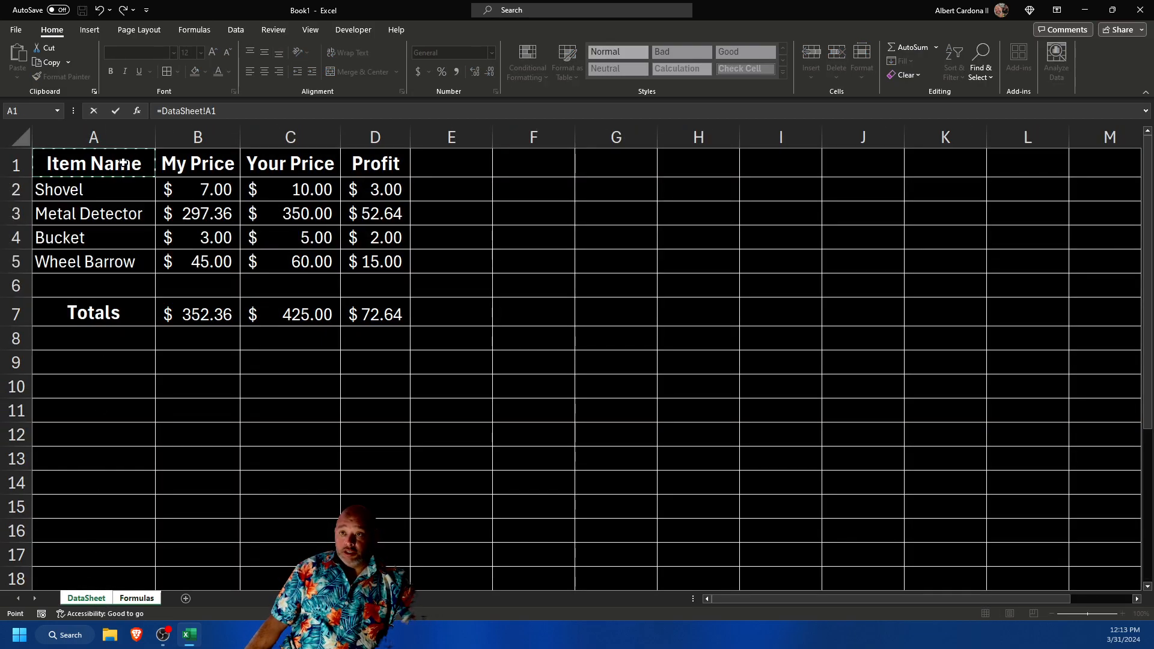
key(Return)
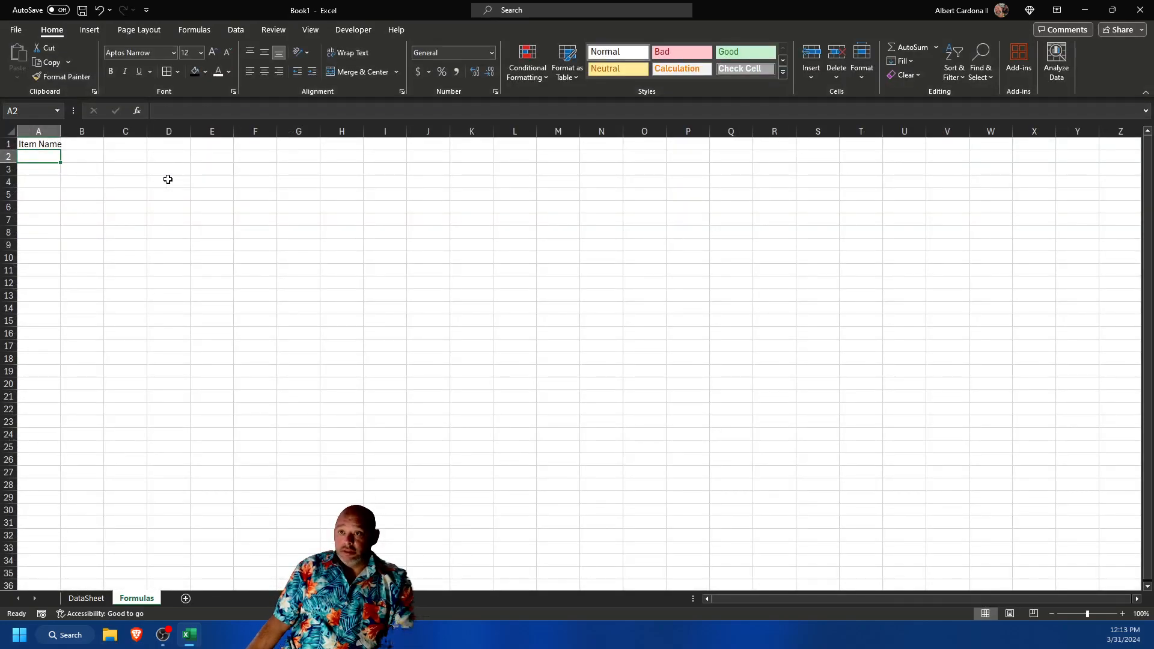
- Fill the A1 link formula across to G1, and fill A1:D1 down through row 16
click(42, 144)
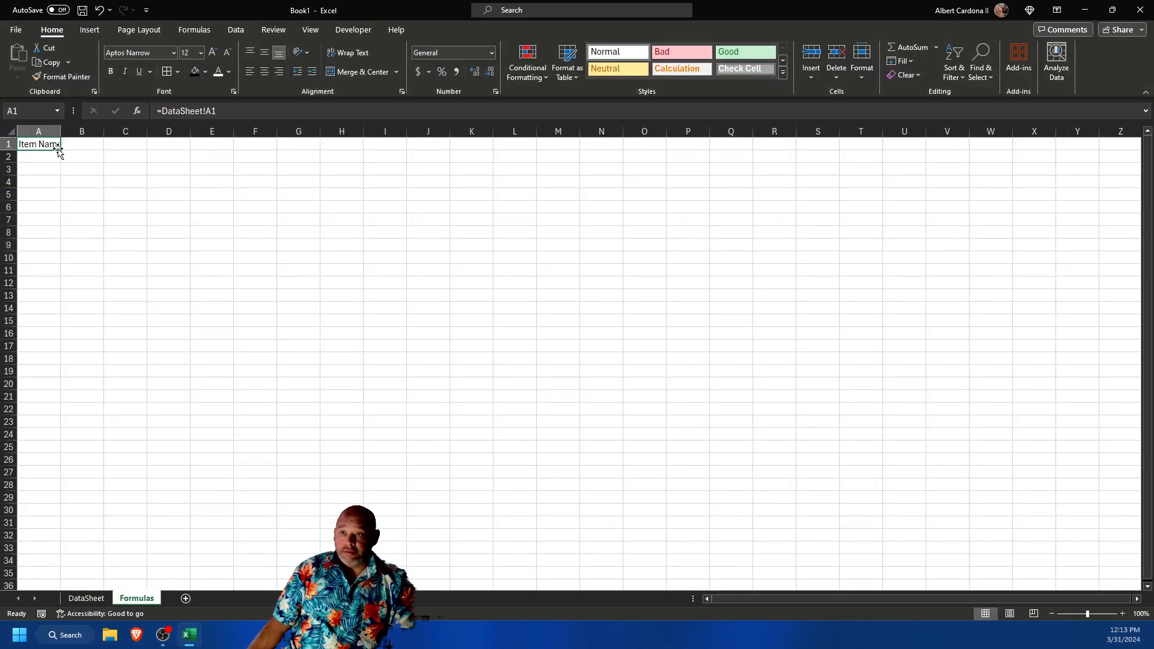
drag(60, 149, 301, 206)
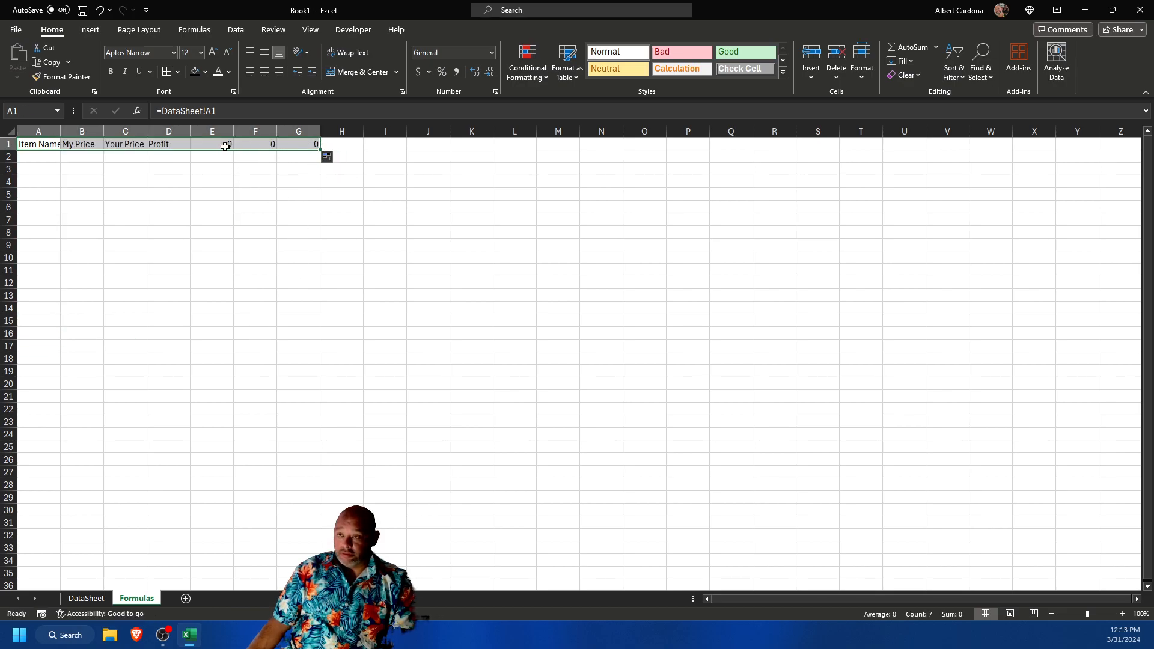
click(182, 145)
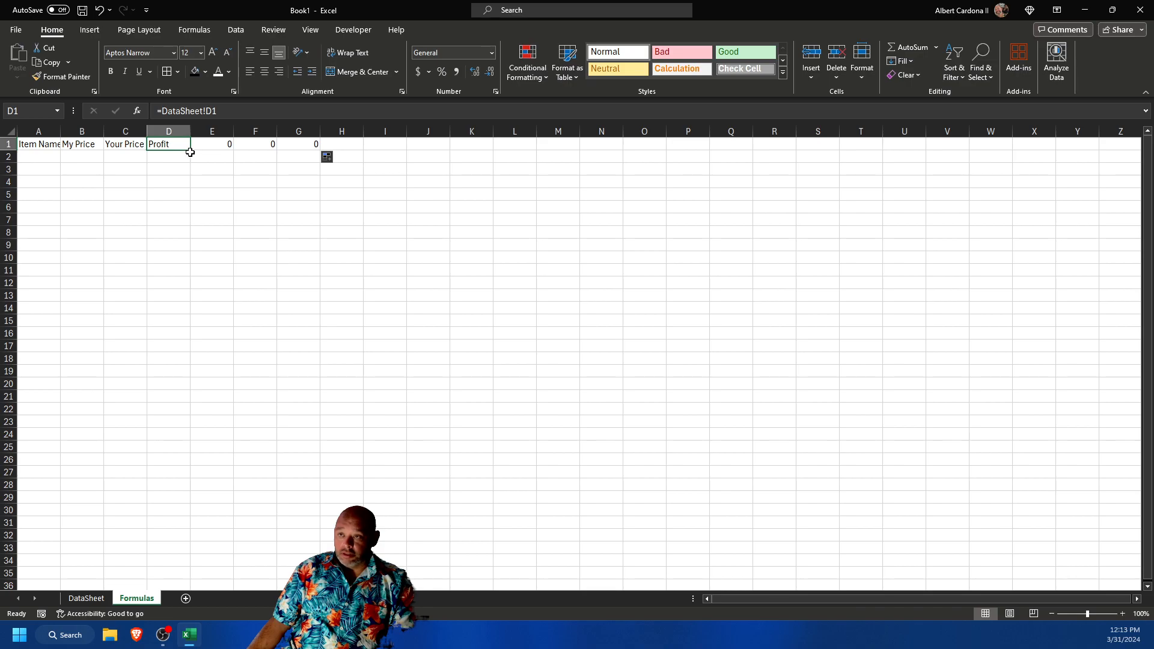
mouse_move(192, 150)
mouse_down()
mouse_move(193, 214)
mouse_move(182, 147)
mouse_up()
drag(45, 144, 191, 336)
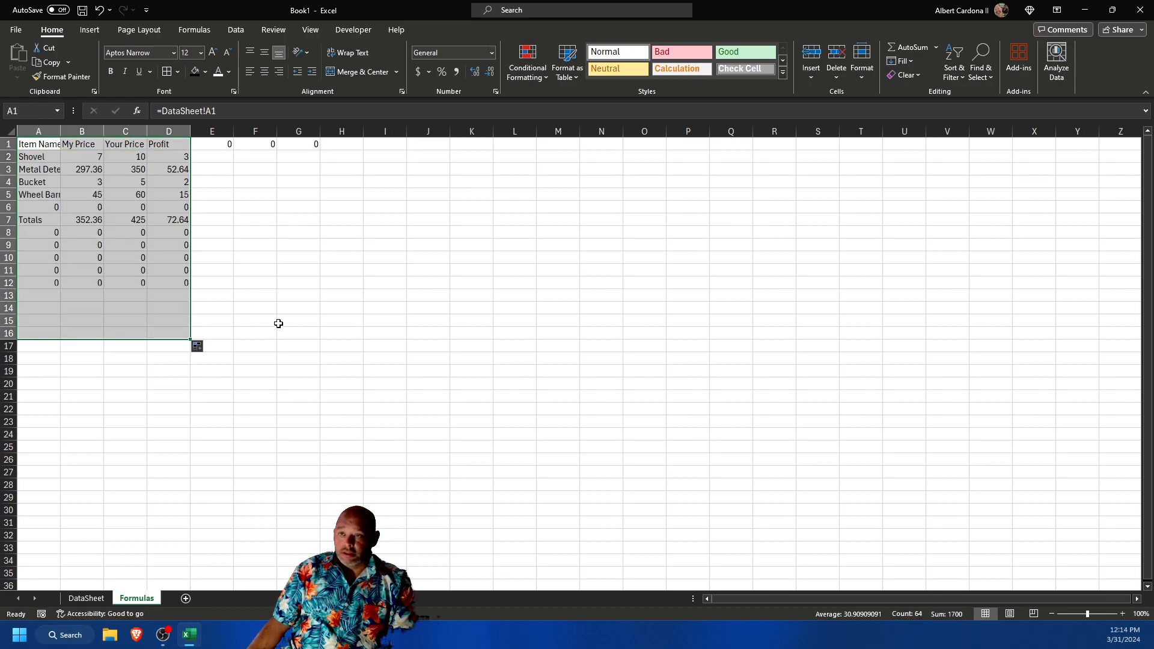
click(323, 256)
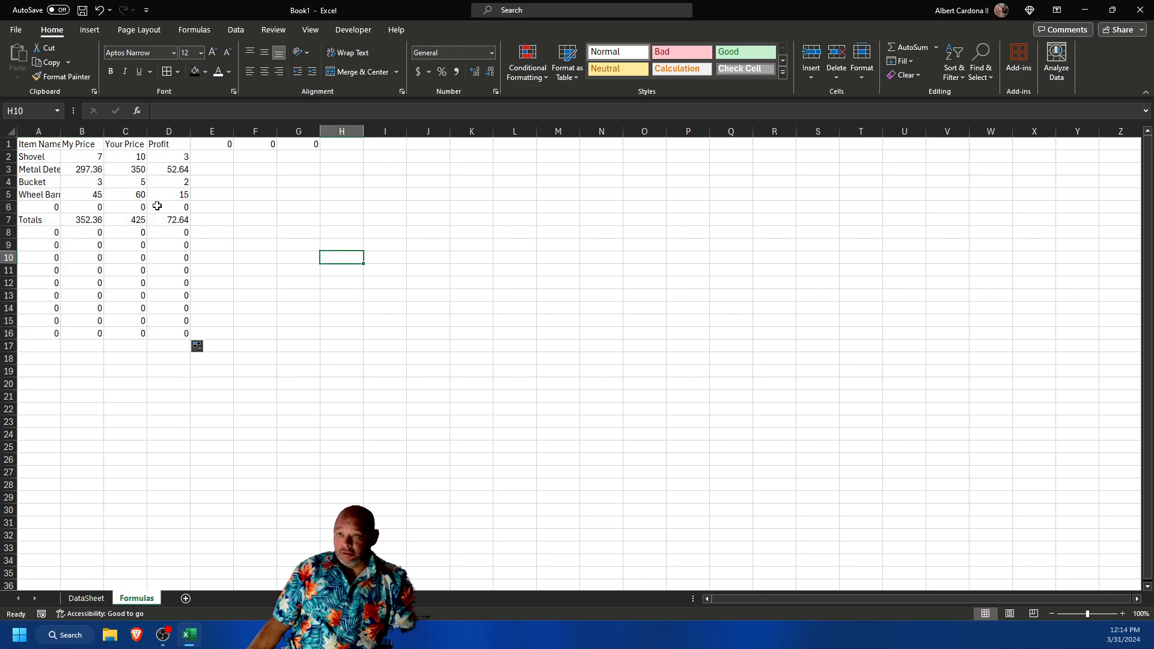
- Clear the surplus link formulas in A8:D16, E1:G1 and A6:D6
click(40, 235)
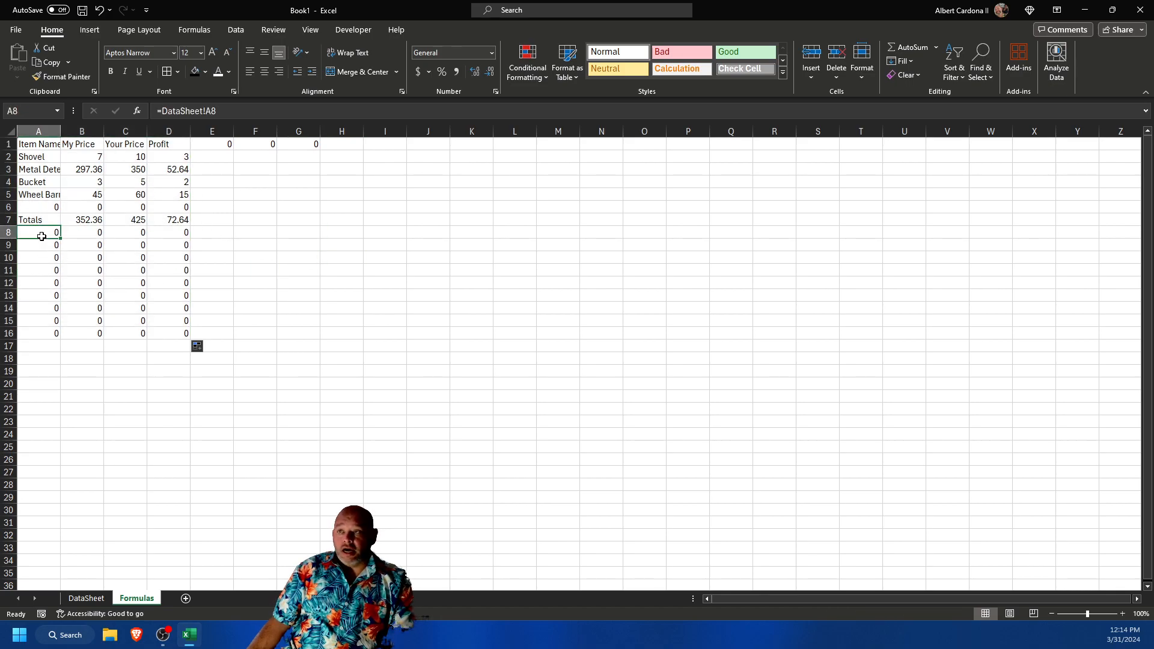
click(88, 235)
click(174, 231)
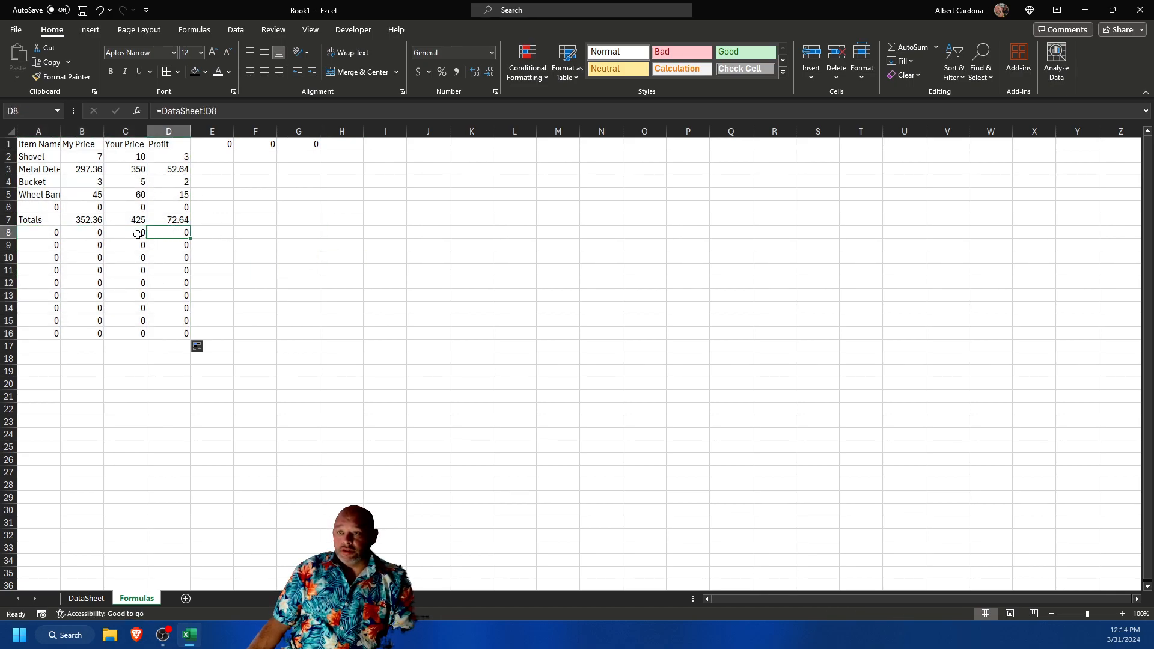
drag(52, 235, 158, 325)
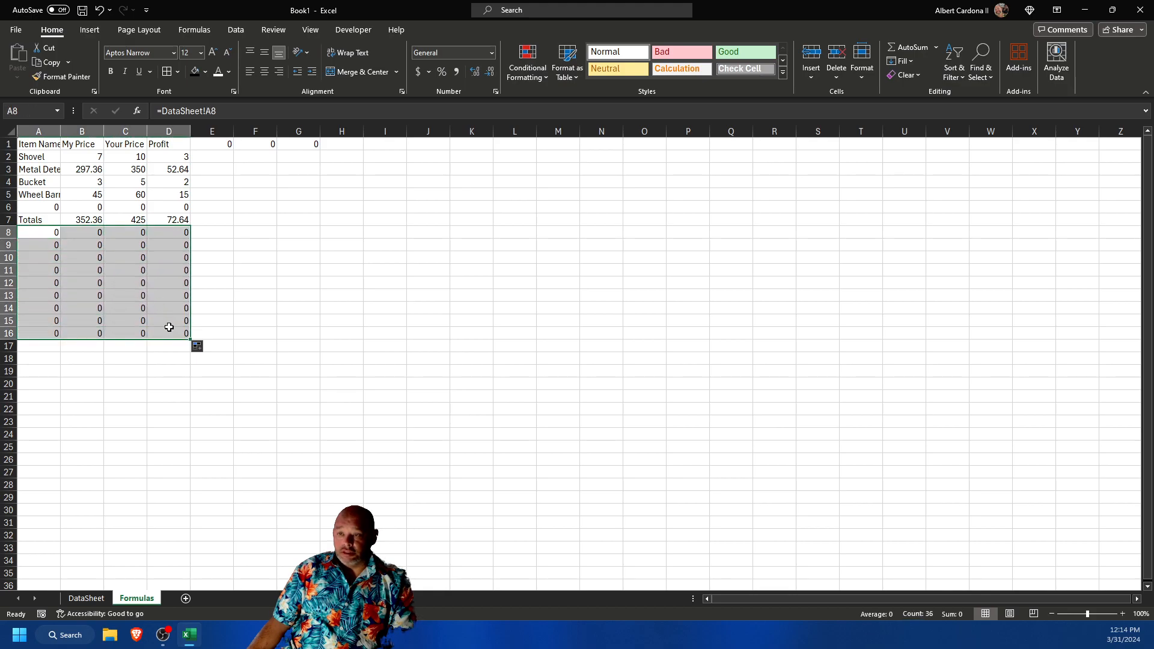
key(Delete)
drag(222, 143, 295, 152)
key(Delete)
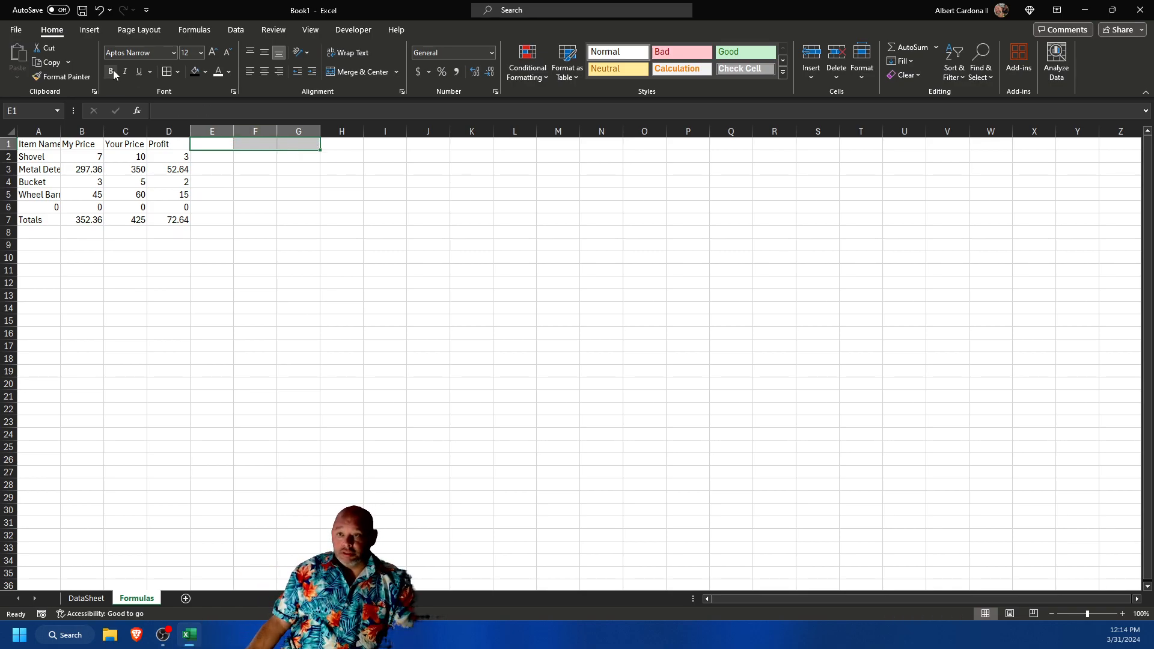
drag(52, 203, 163, 204)
key(Delete)
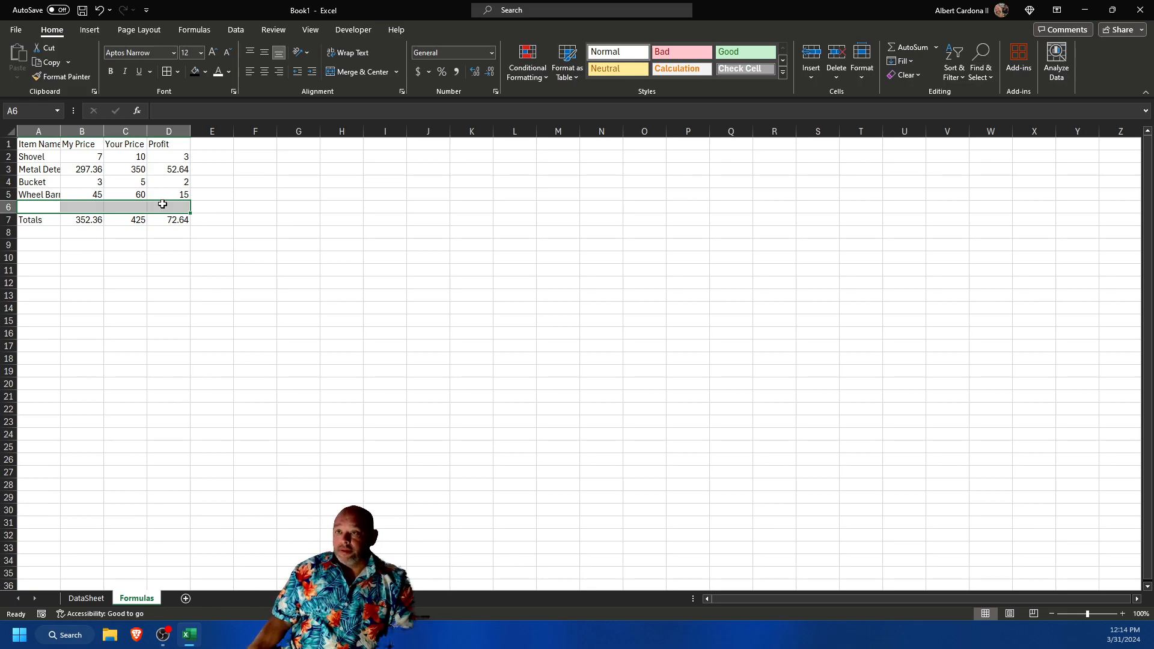
- Apply the Accounting number format to B2:D7 and autofit all column widths on the Formulas worksheet
drag(90, 154, 180, 219)
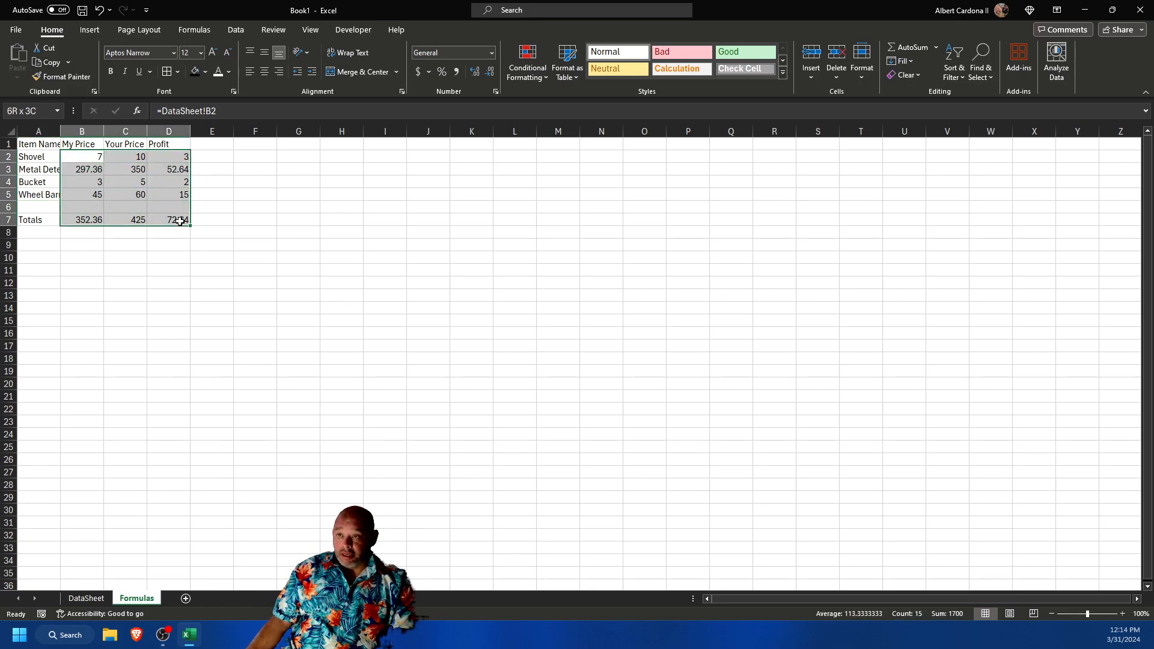
click(423, 72)
click(99, 305)
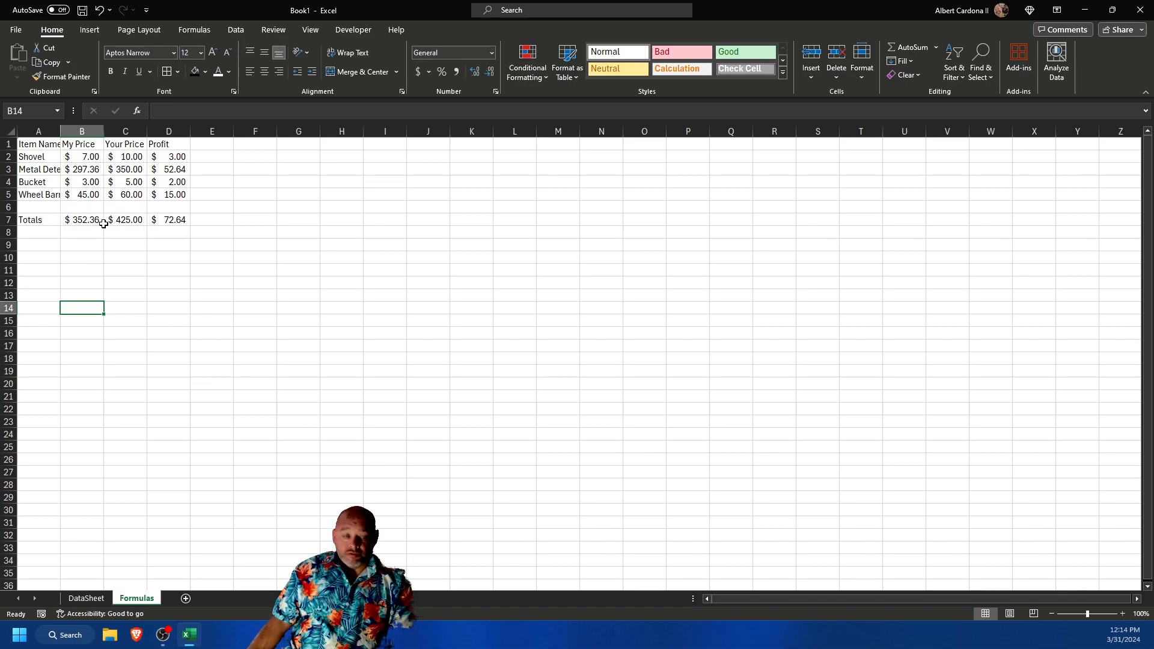
click(15, 130)
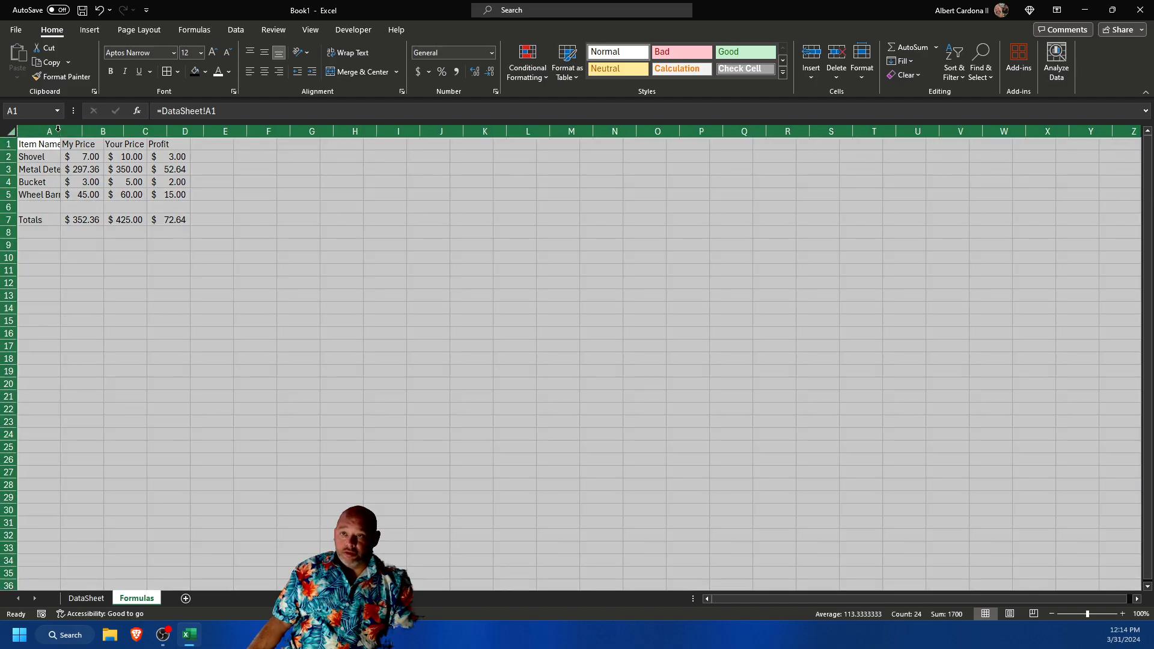
double_click(59, 130)
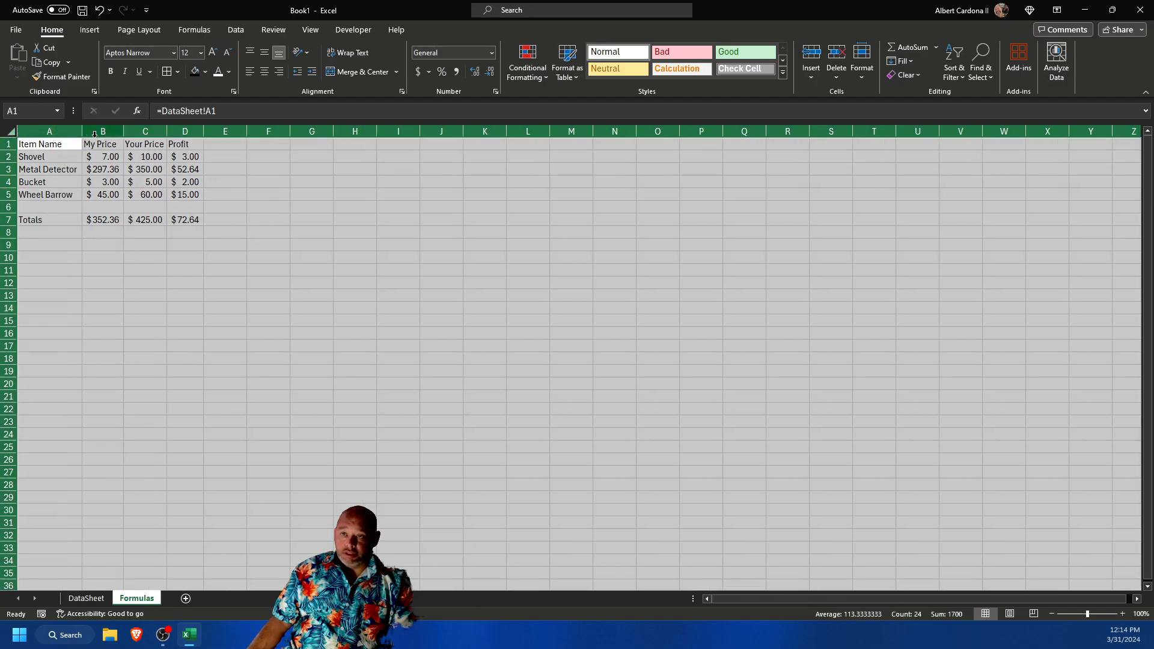
- Rename the Formulas worksheet as DataSheetToUse
double_click(133, 599)
text(copy)
key(BackSpace)
key(BackSpace)
key(BackSpace)
key(BackSpace)
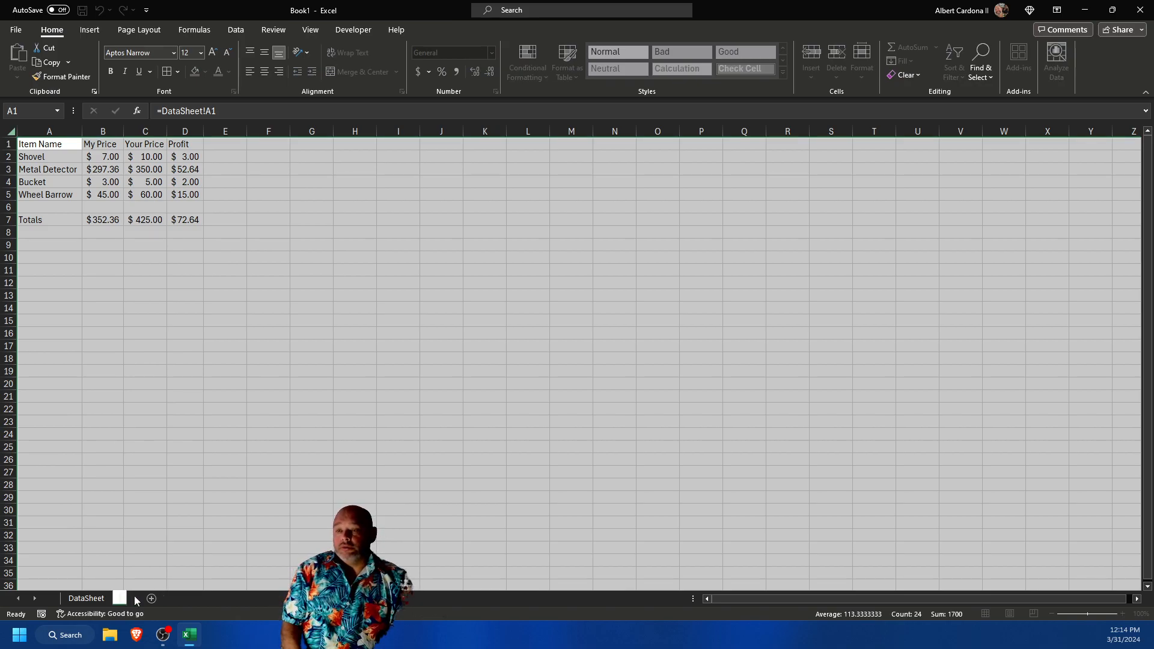
text(DataSheetToUSe)
click(237, 383)
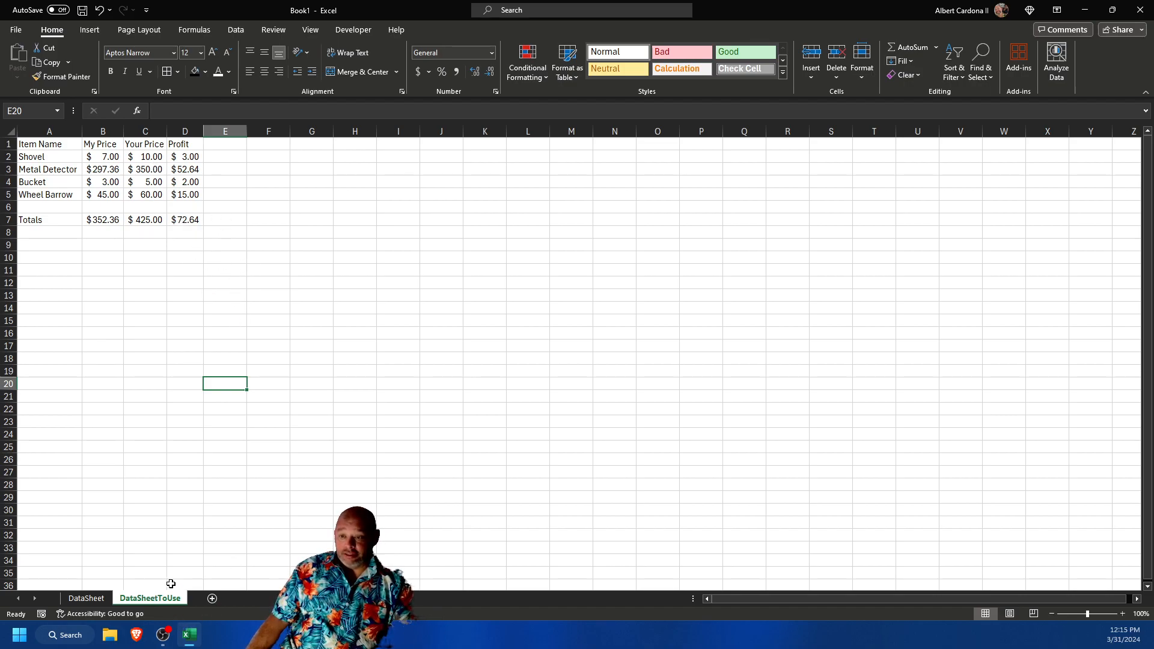
- Add a new worksheet after DataSheetToUse and name it FormulaSheet
click(212, 598)
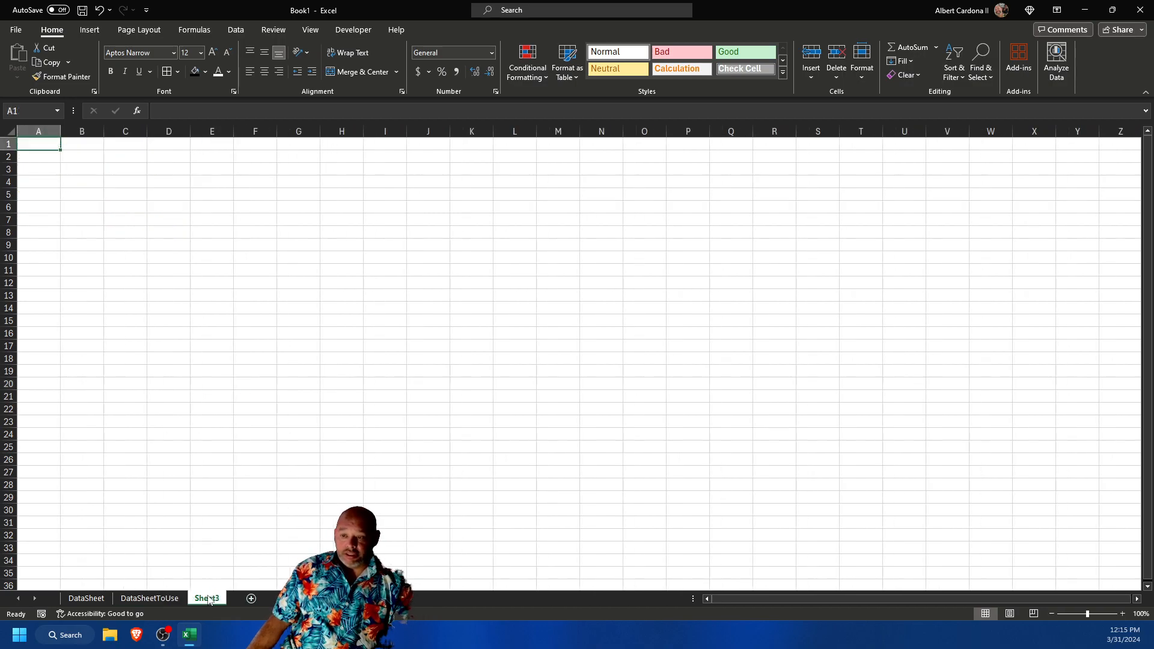
text(F)
click(202, 596)
double_click(203, 597)
text(Form)
text(usl)
text(a)
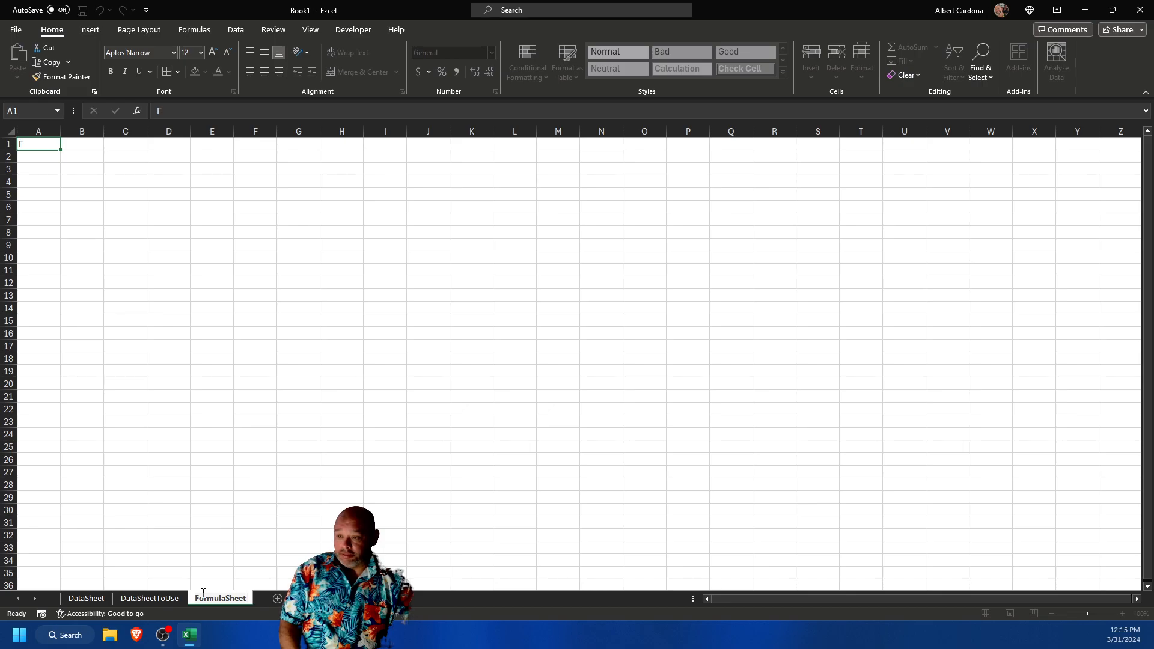
key(Return)
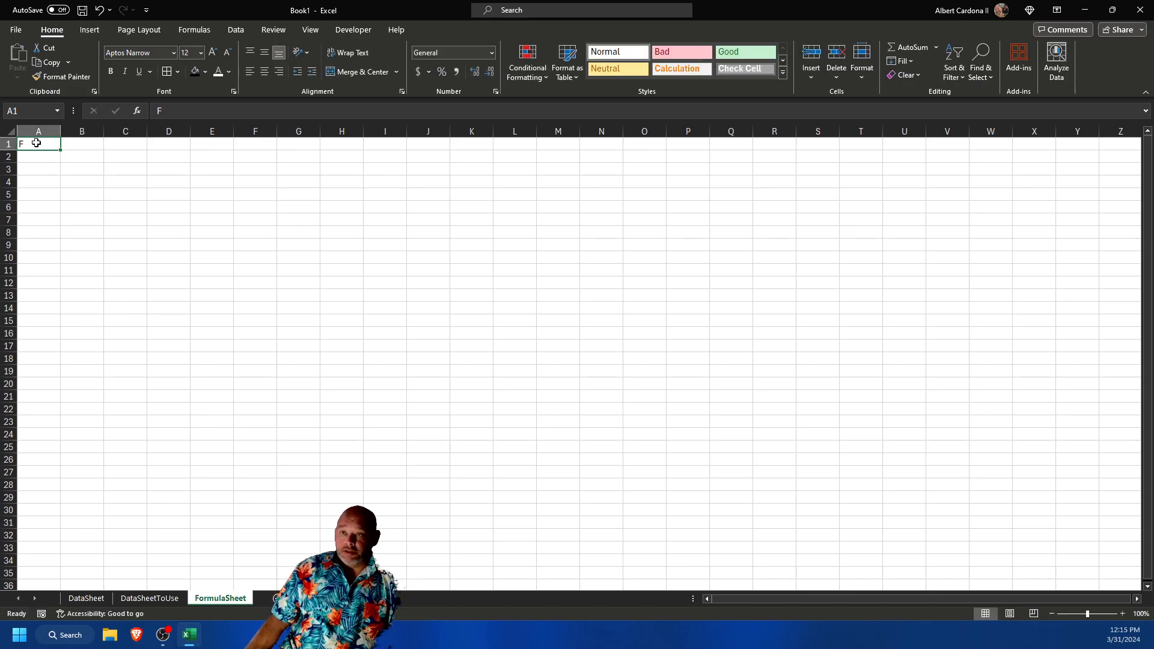
text(=asjfdosafj)
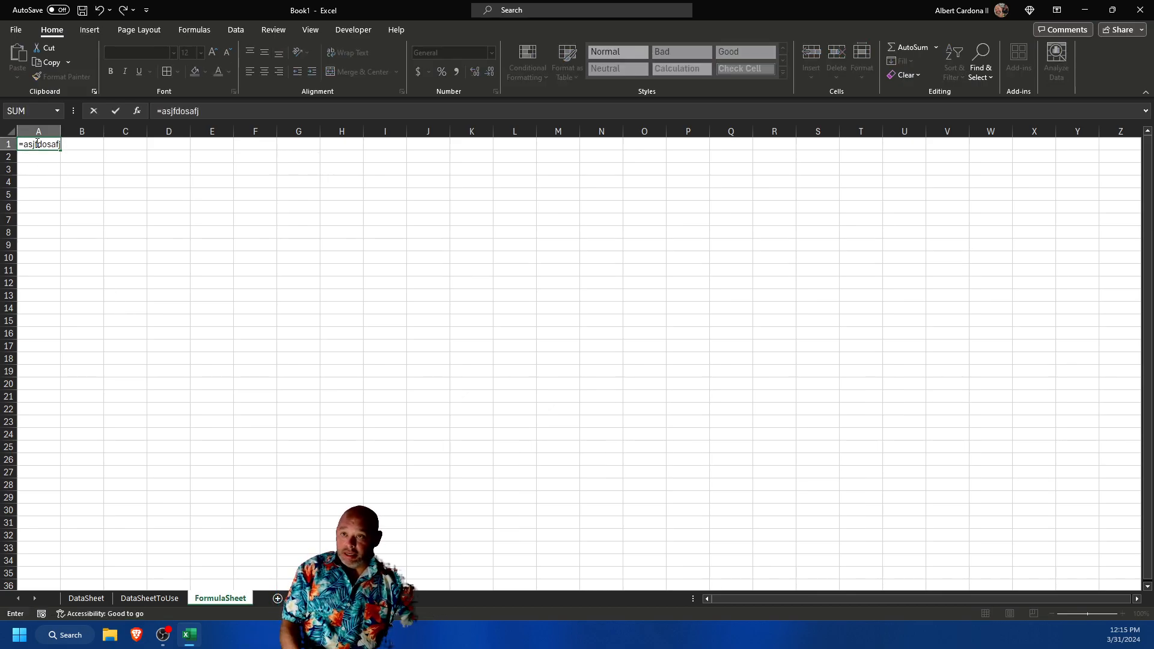
key(BackSpace)
key(BackSpace)
key(BackSpace)
key(BackSpace)
key(BackSpace)
key(BackSpace)
key(BackSpace)
key(BackSpace)
key(BackSpace)
key(BackSpace)
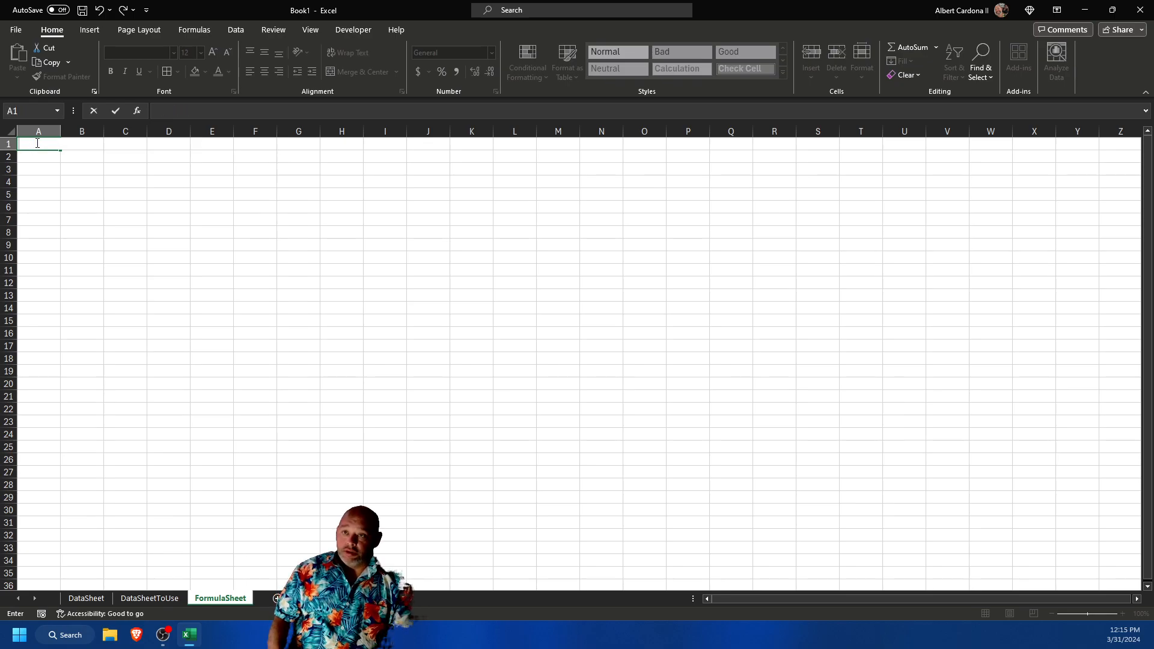
- Set the Wheel Barrow's My Price on DataSheet to 42 and check the linked value on DataSheetToUse
key(Escape)
click(86, 597)
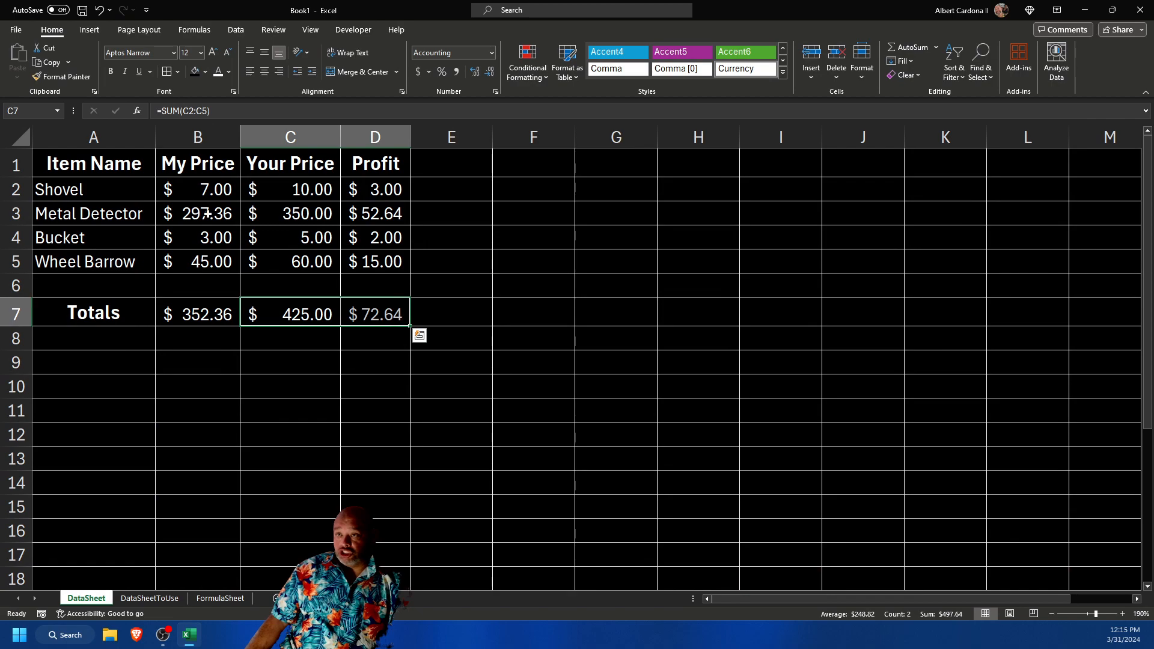
click(200, 265)
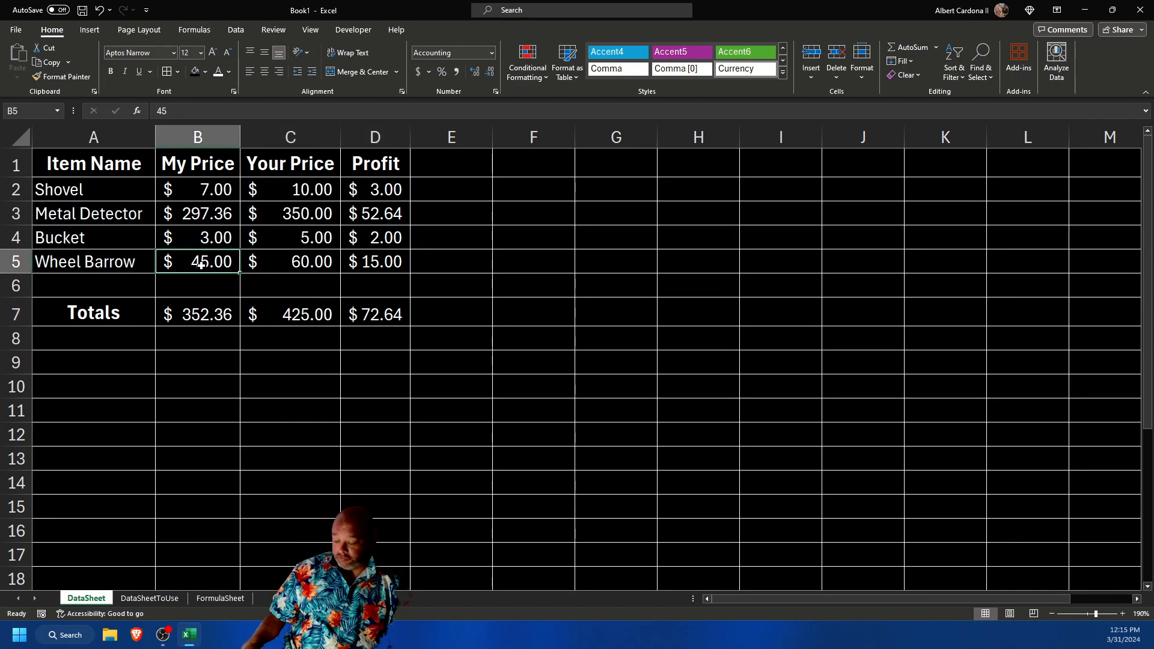
text(42)
key(Return)
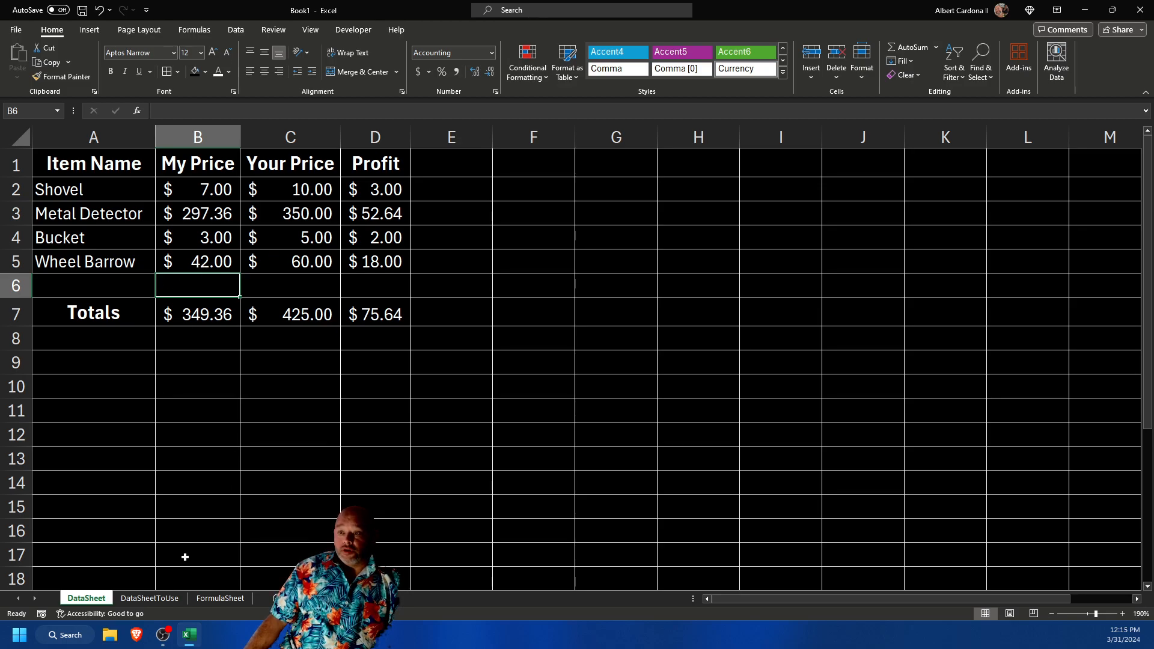
click(158, 597)
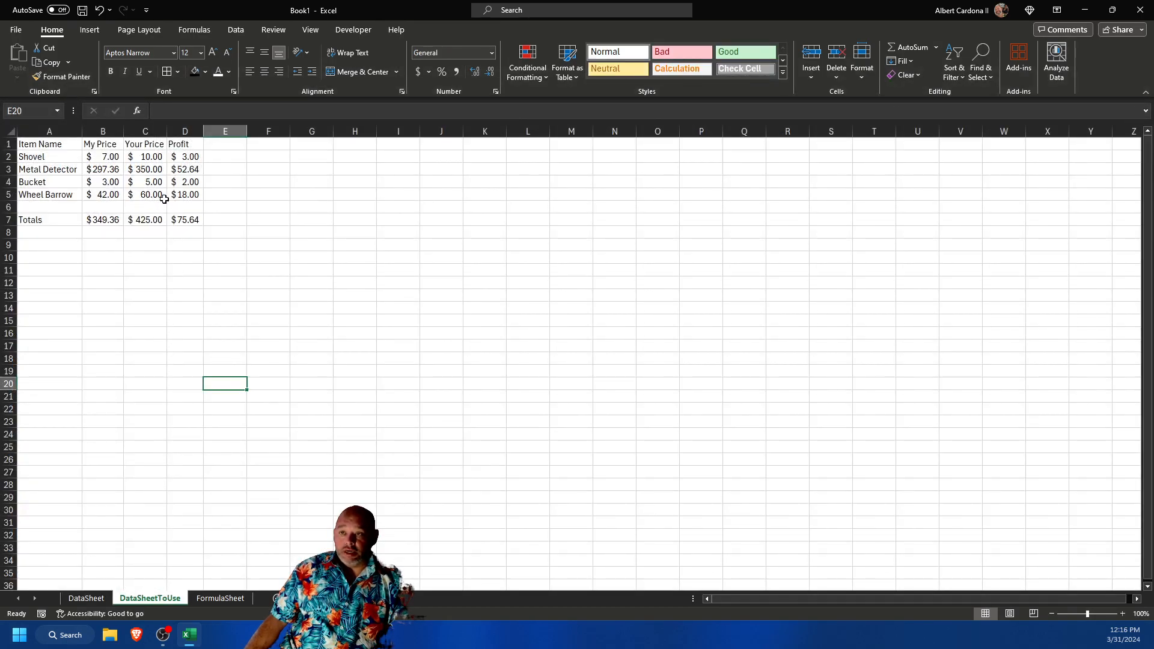
- Set the Wheel Barrow's My Price on DataSheet to 41.89 and view the linked table on DataSheetToUse
click(87, 598)
click(199, 260)
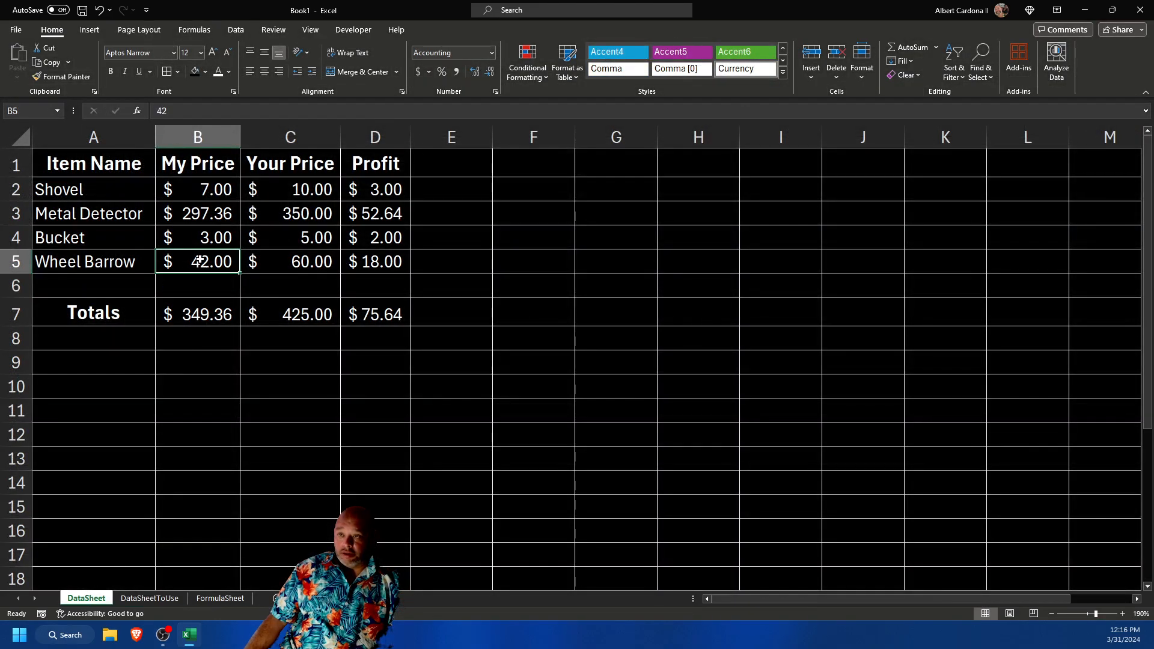
text(41.)
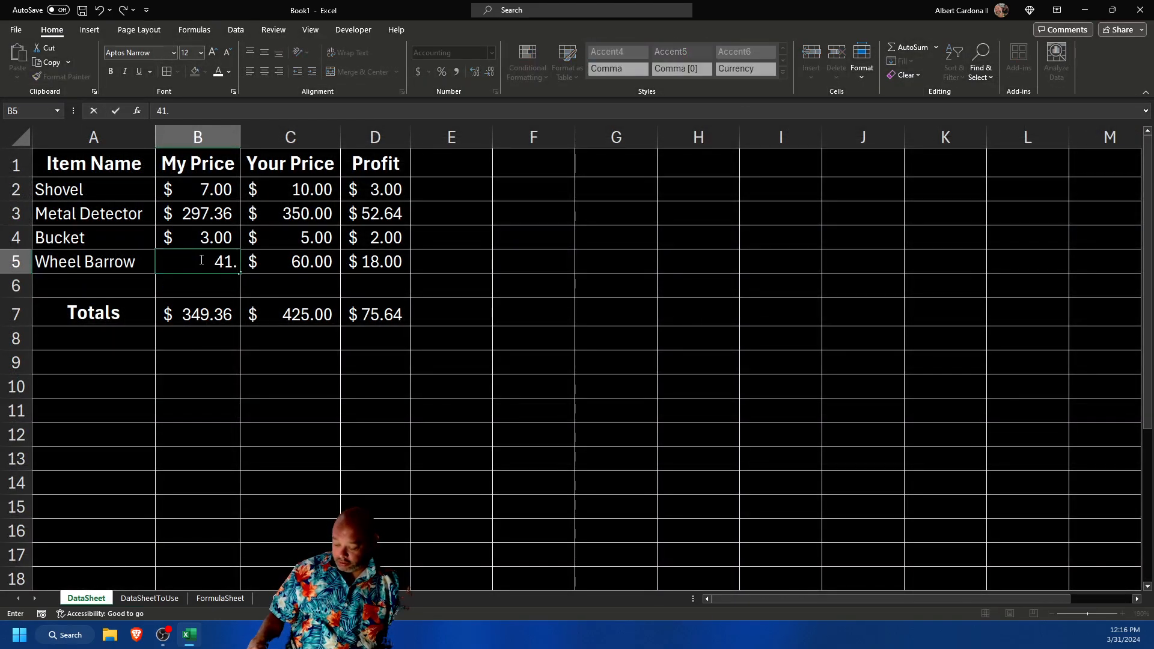
text(89)
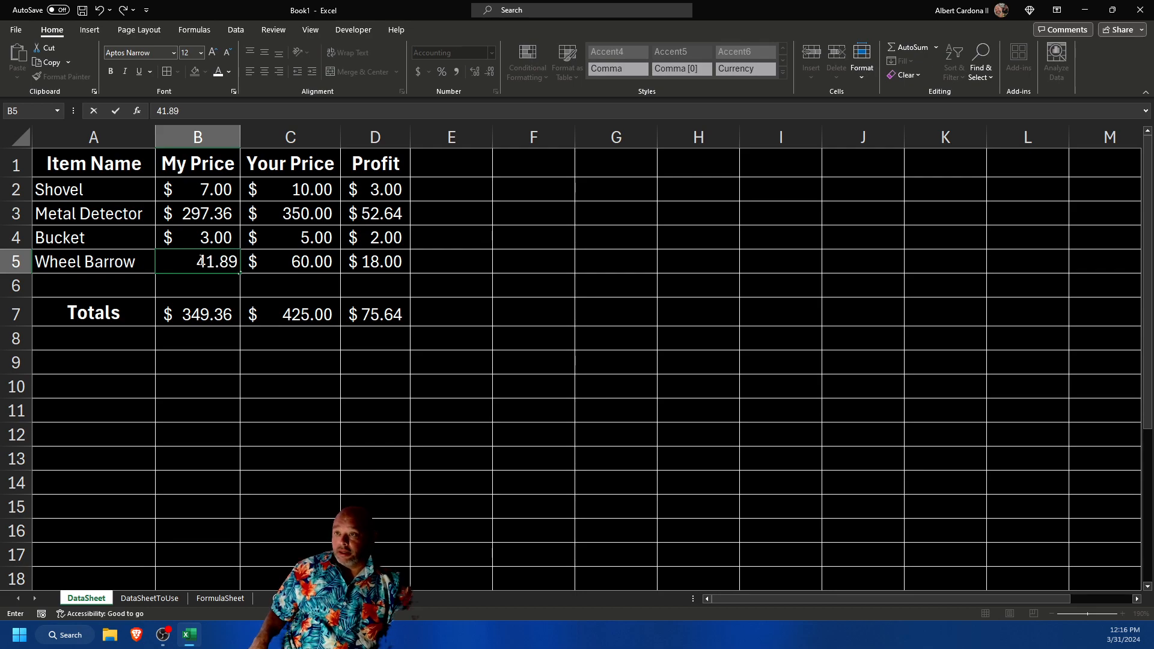
key(Return)
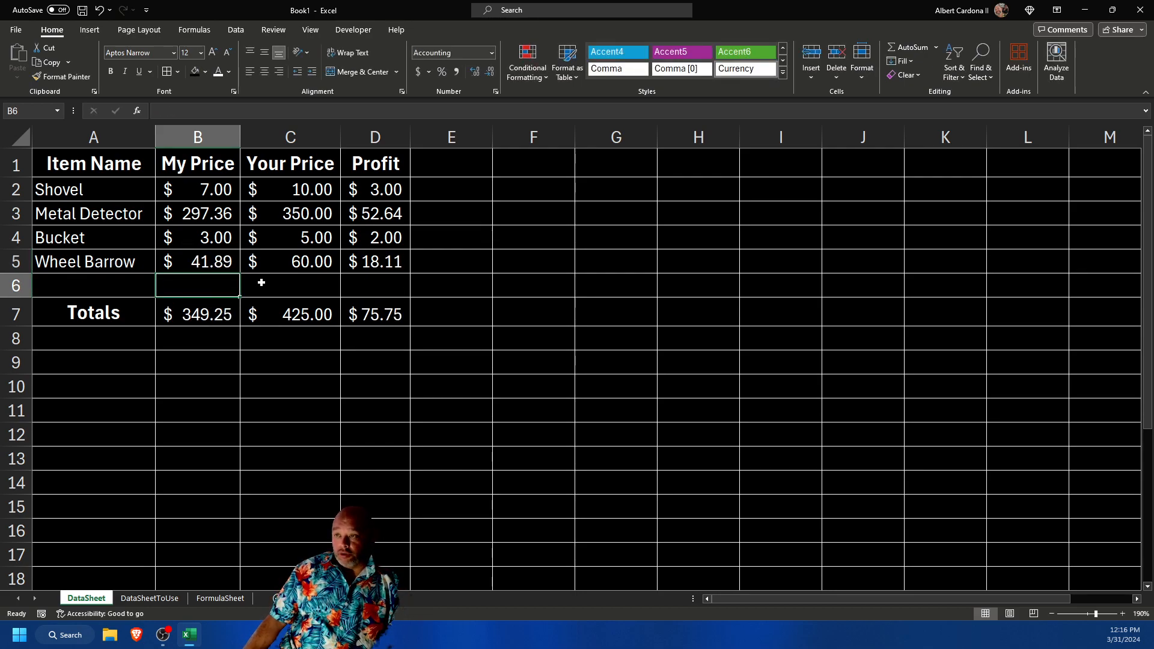
click(149, 597)
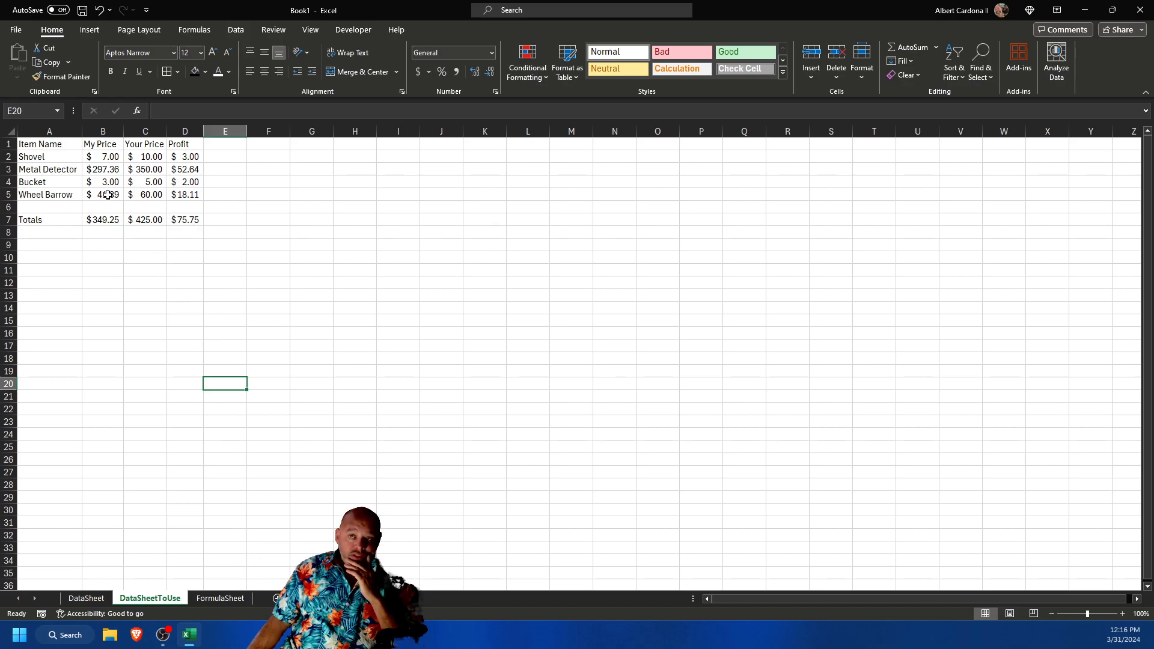
- Overwrite the Shovel's My Price link in B2 of DataSheetToUse with dzfghd and check the FormulaSheet and DataSheet worksheets
click(118, 156)
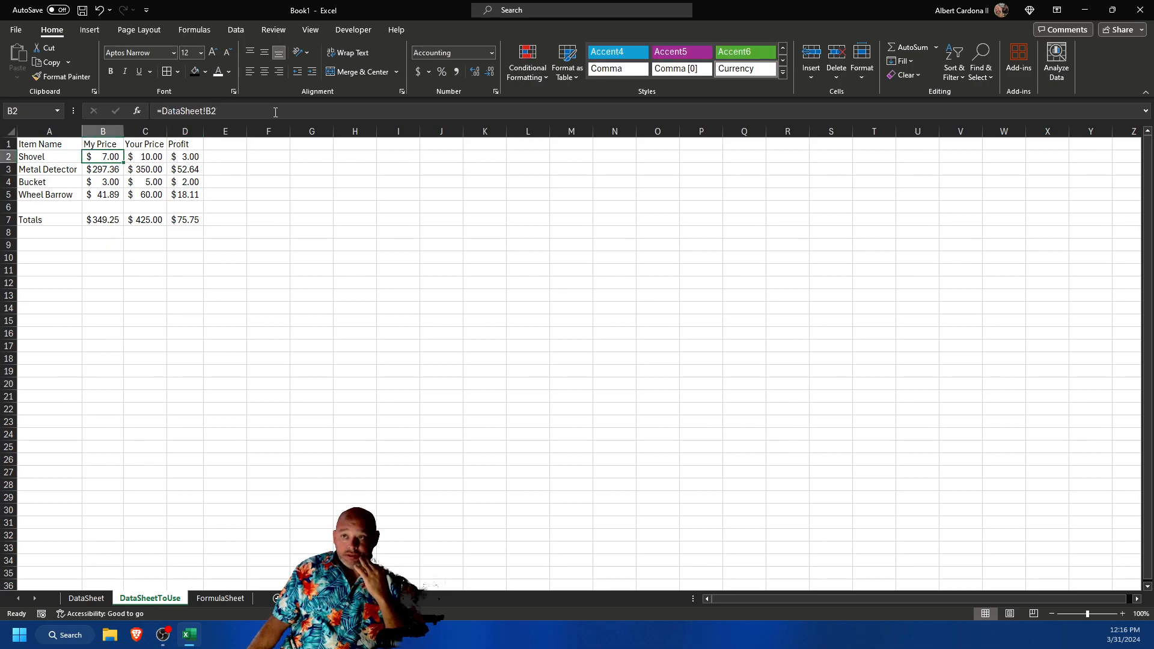
text(dzfghd)
key(Return)
click(116, 197)
click(108, 158)
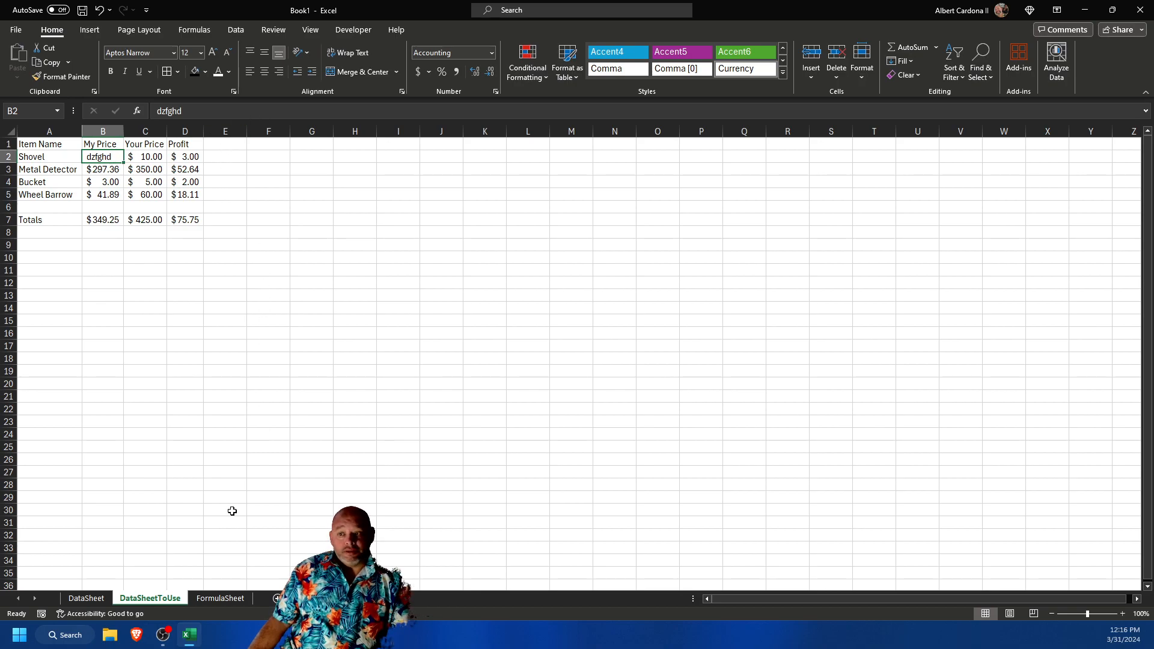
click(220, 598)
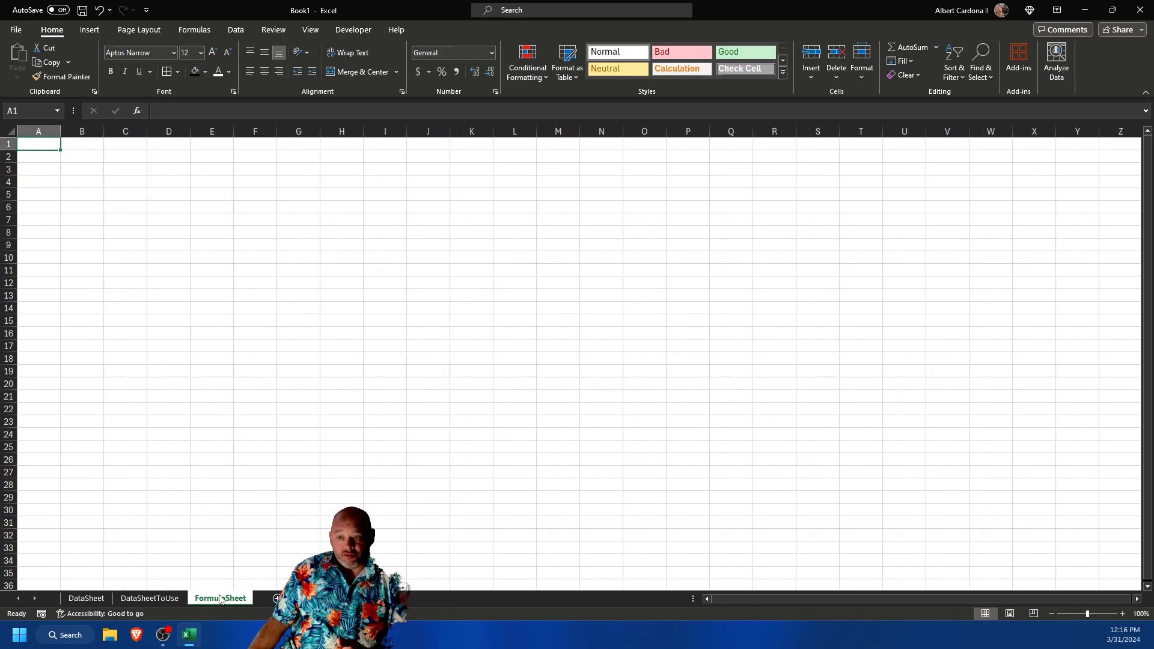
click(86, 598)
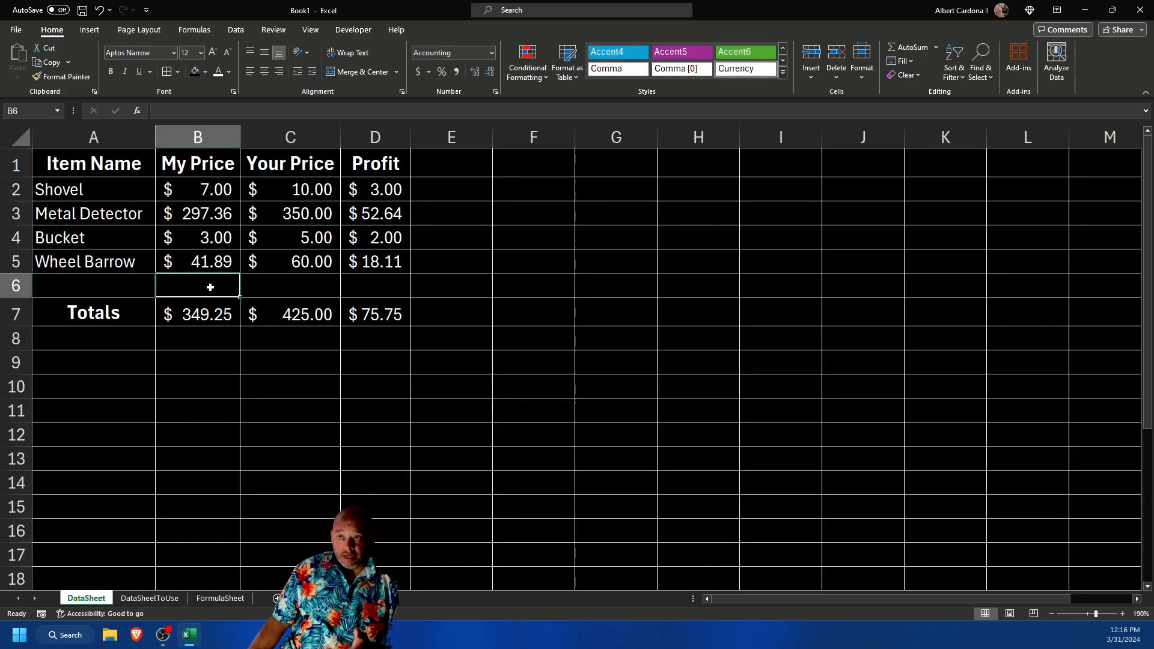
- Restore the link formula in B2 of DataSheetToUse by filling from A2, and copy the formatting of C2 onto it
click(155, 596)
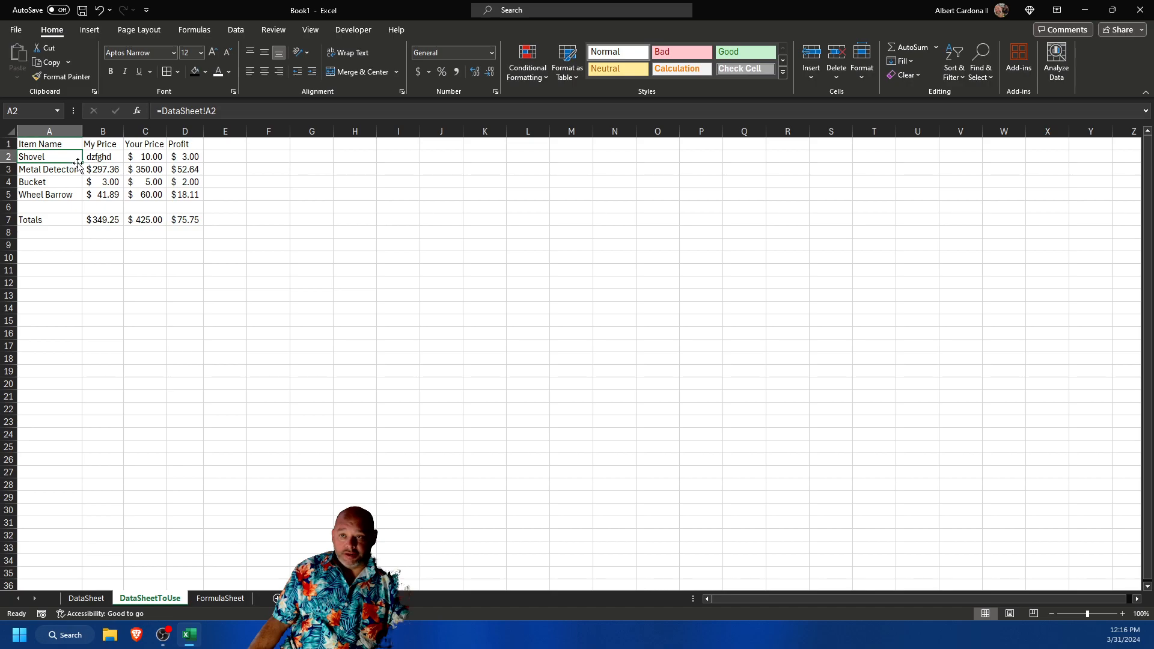
drag(83, 164, 108, 160)
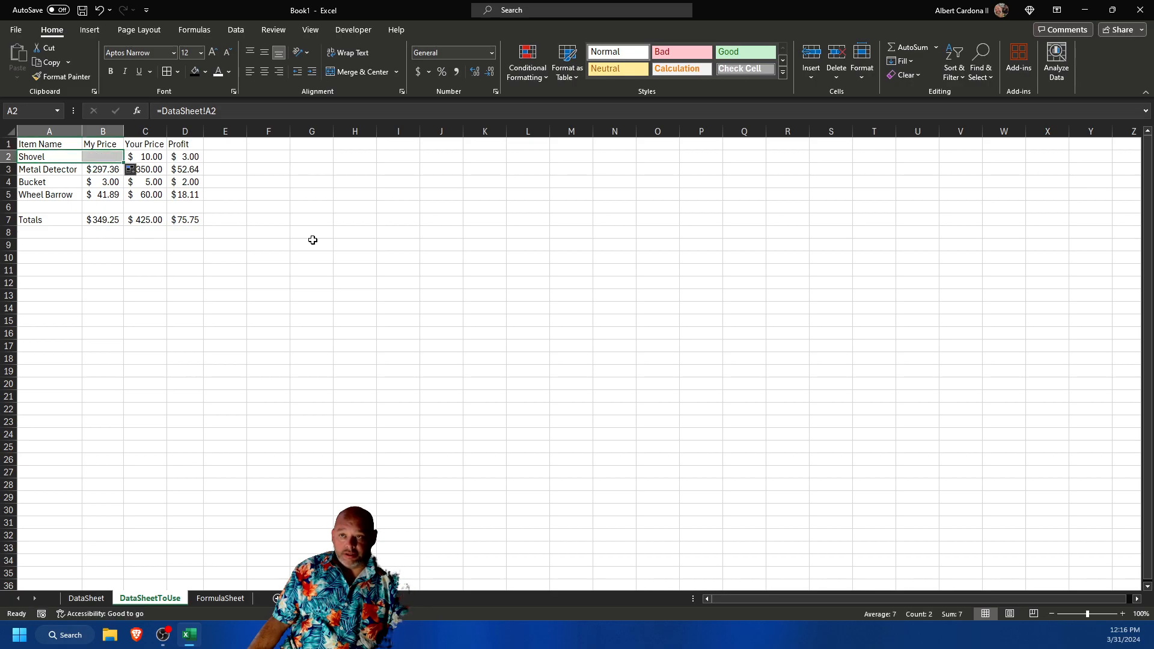
click(144, 158)
click(60, 77)
click(97, 154)
click(358, 227)
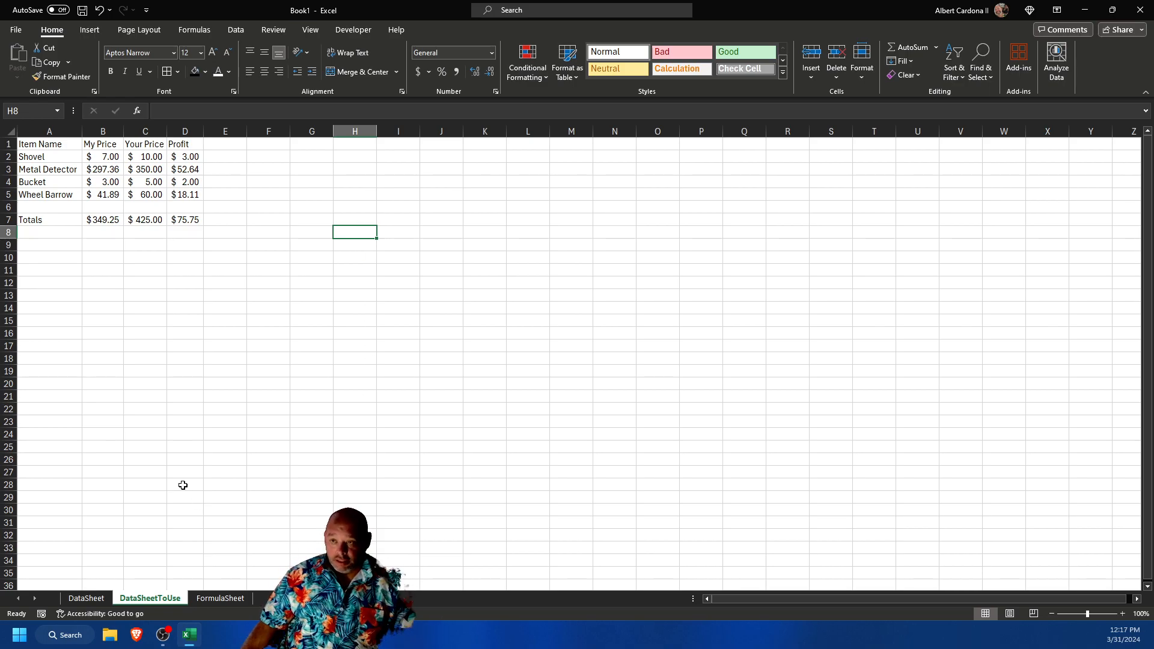
- Give cell A10 on DataSheet the name Yo and undo the naming
click(86, 598)
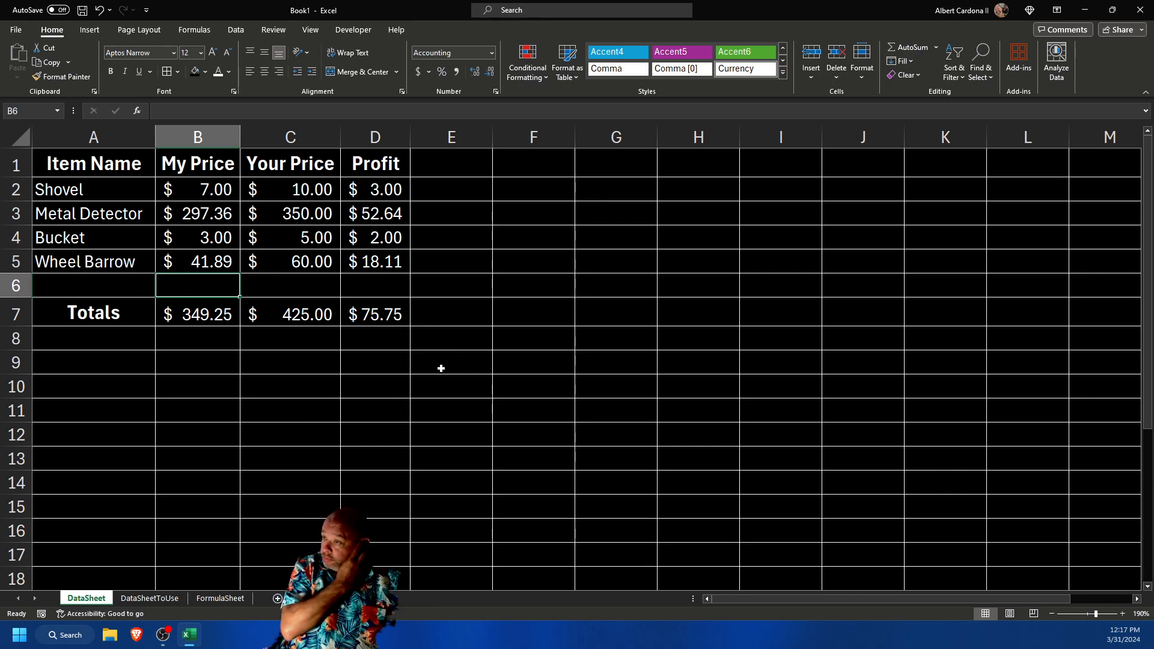
click(264, 385)
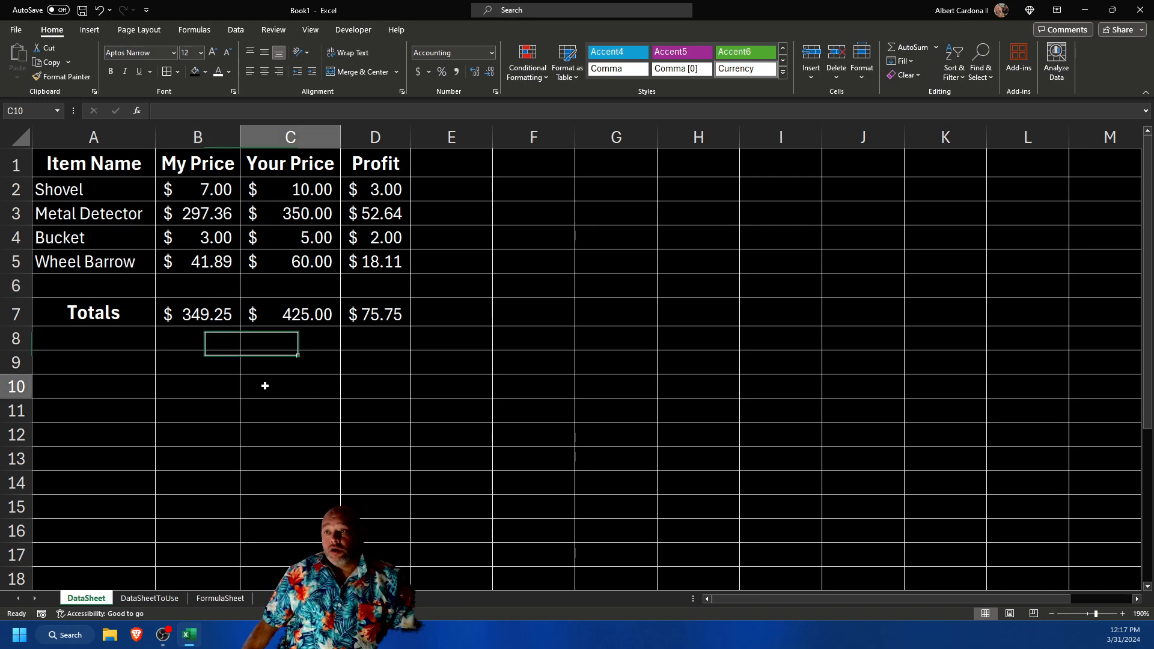
click(82, 390)
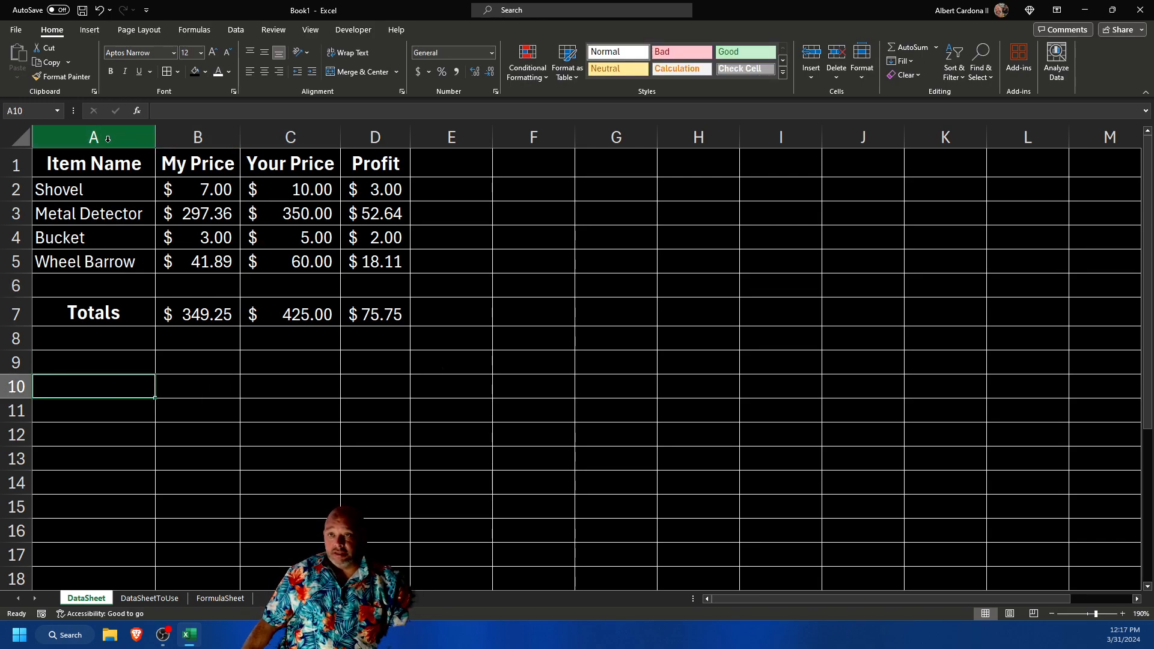
click(9, 106)
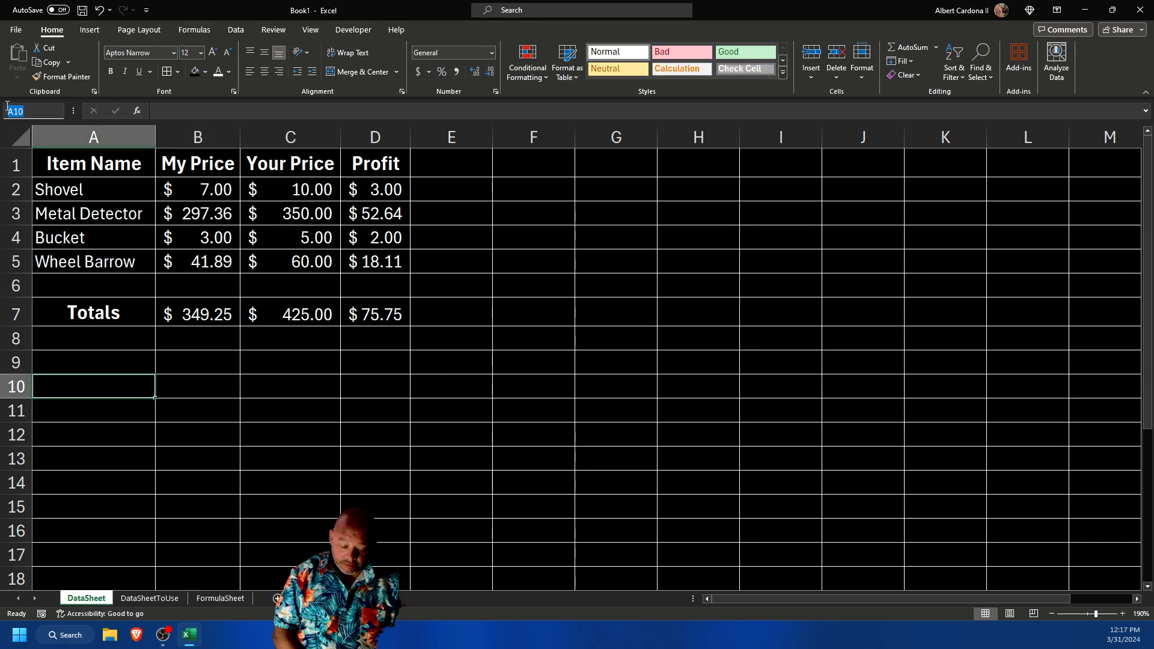
text(Y10)
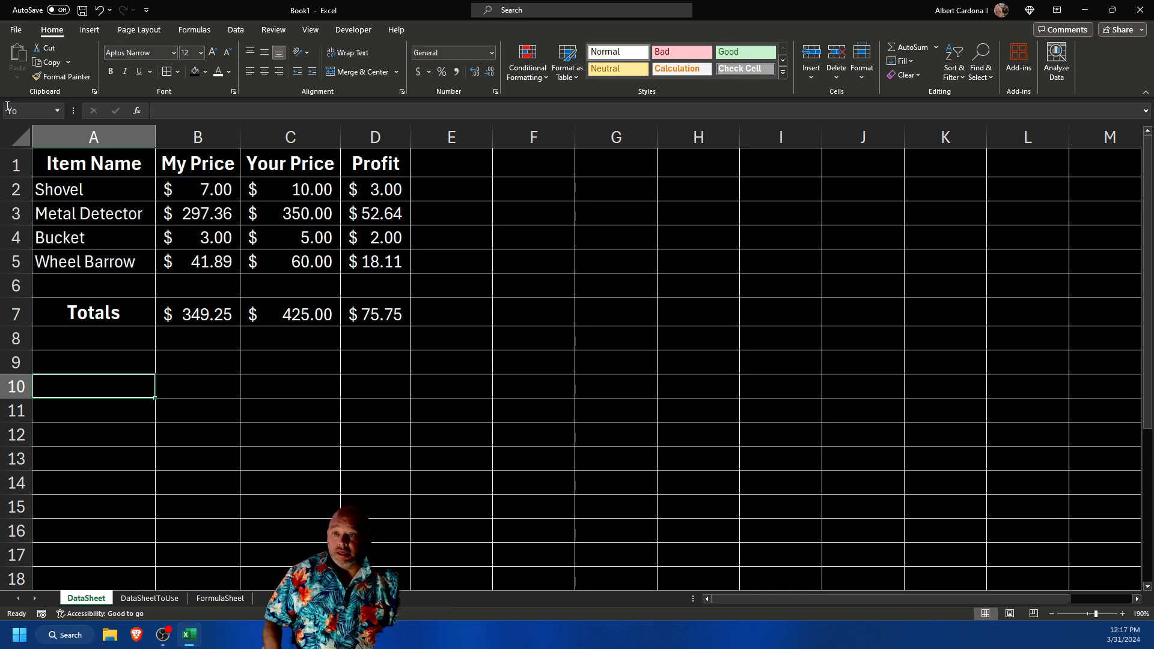
click(247, 503)
click(110, 346)
click(109, 371)
click(106, 391)
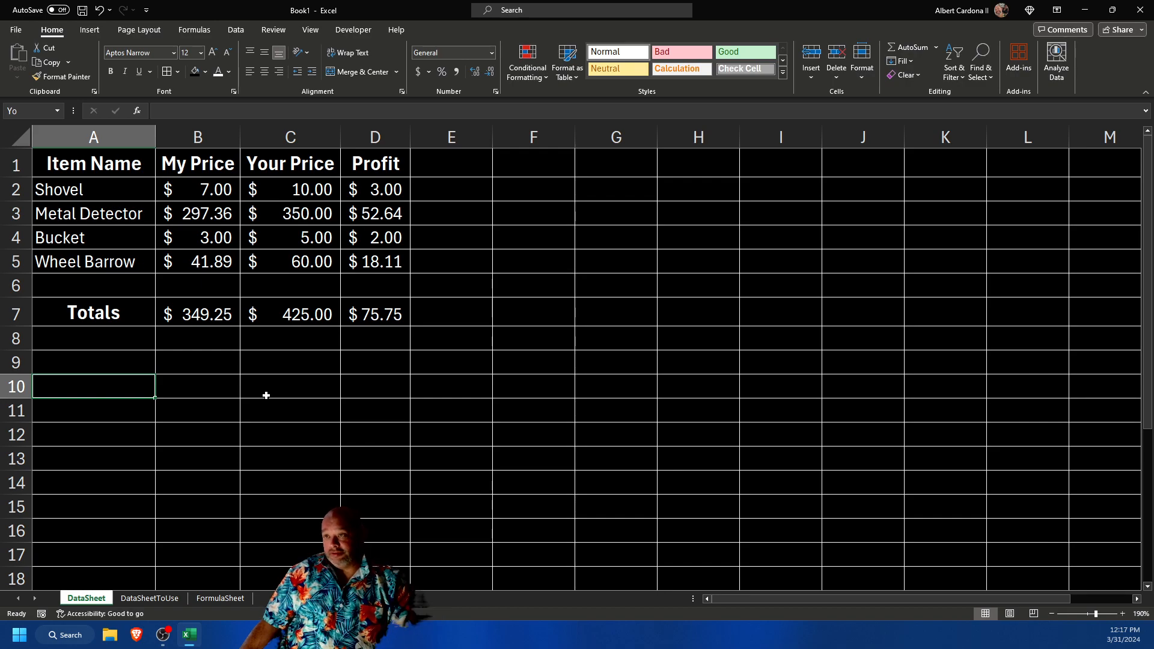
key(ctrl+z)
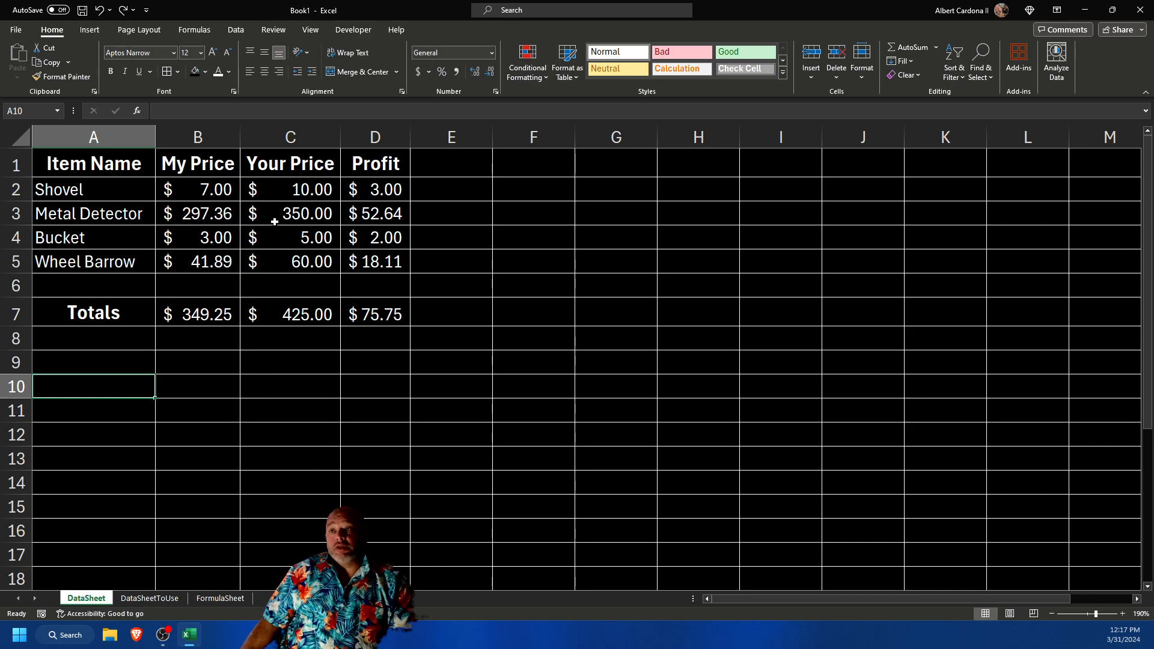
- Try to name the Profit cells D2:D5 on DataSheet "Profit Range"
drag(298, 190, 301, 258)
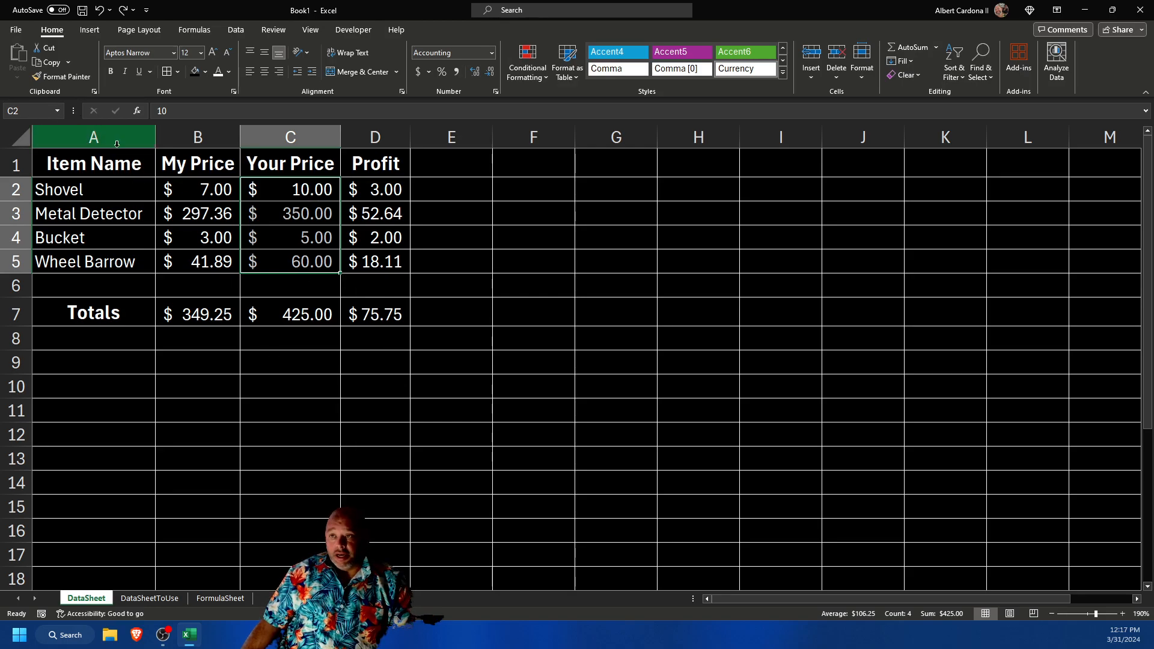
click(375, 164)
drag(375, 188, 377, 256)
click(22, 114)
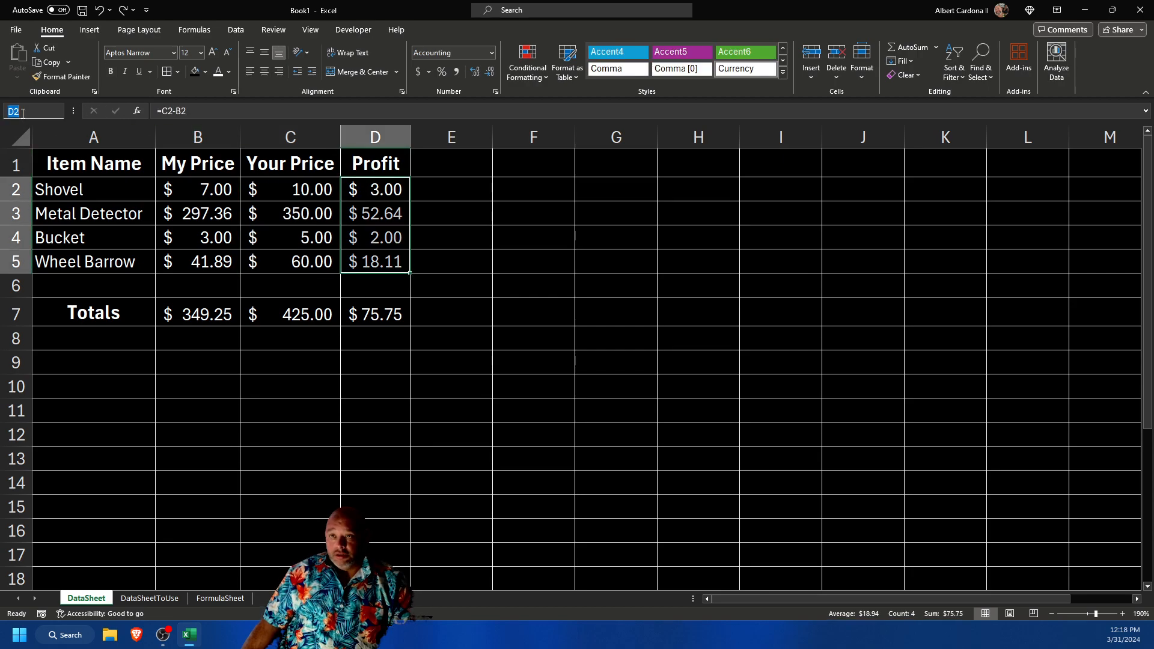
text(Profit Range)
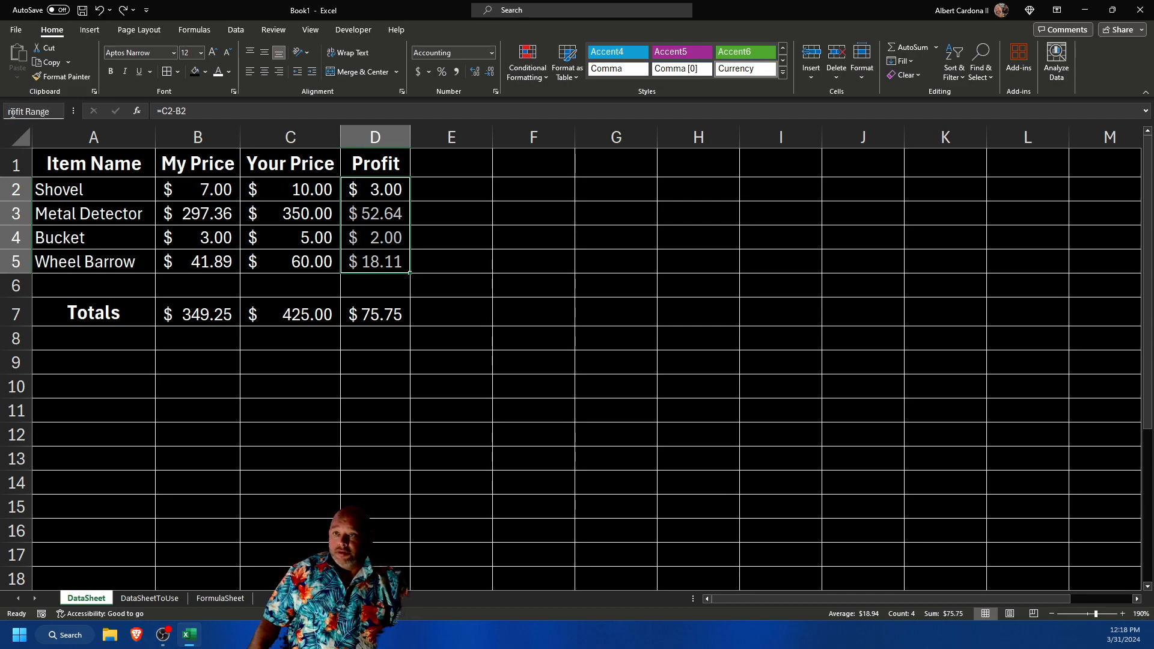
key(Return)
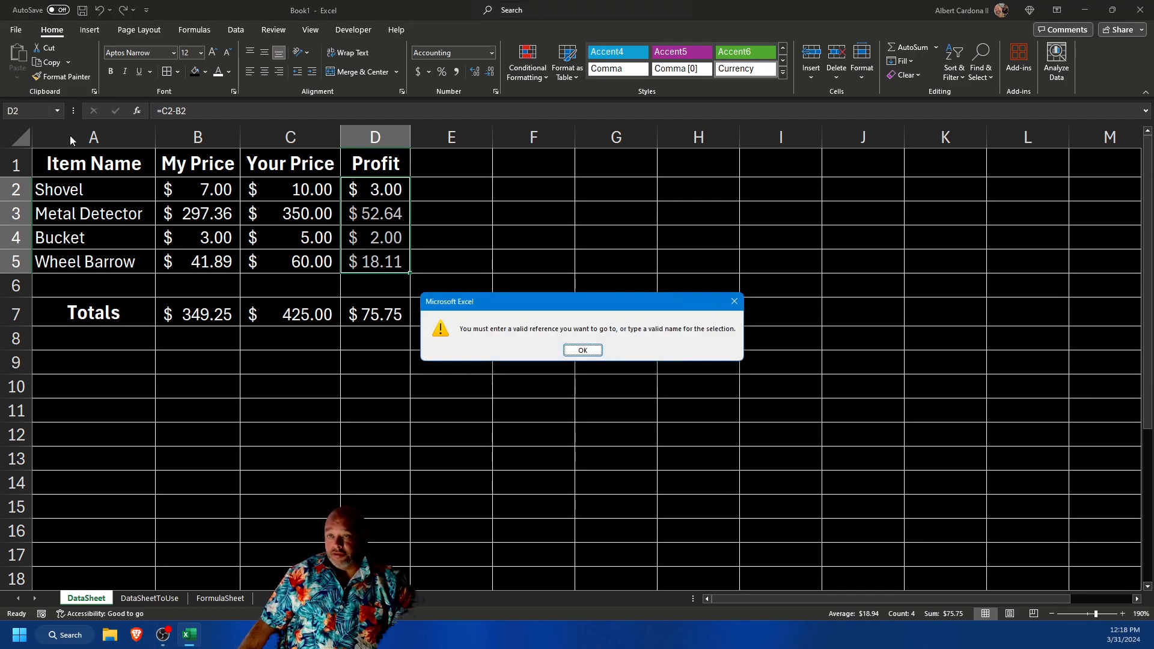
click(582, 350)
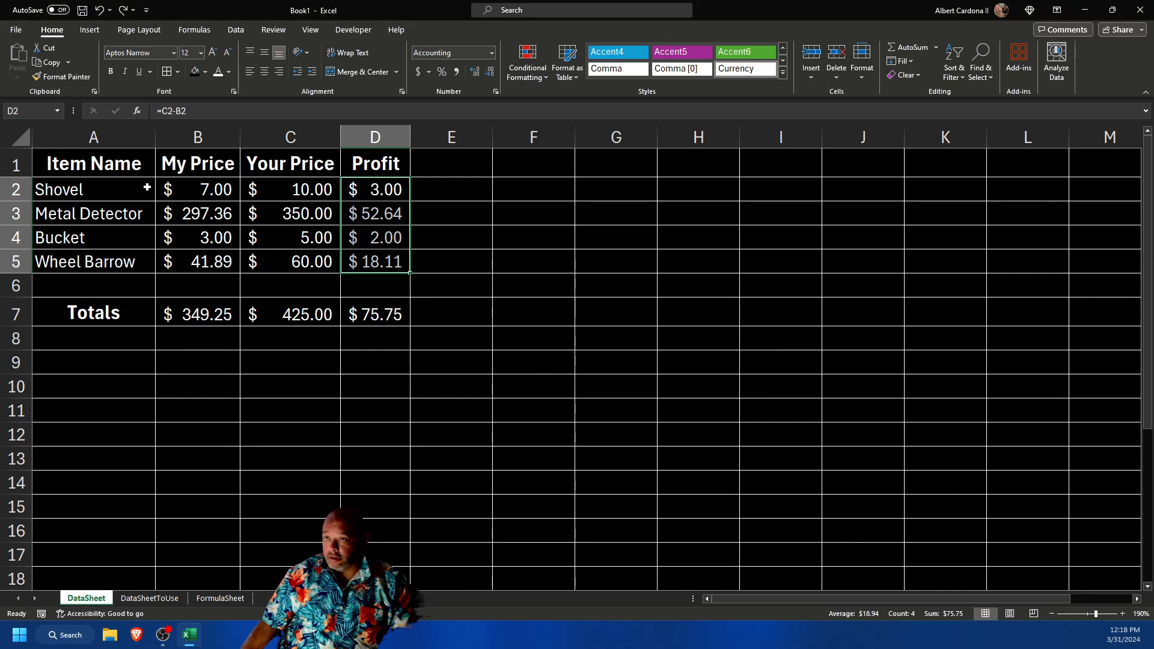
- Define the workbook-scoped name ProfitRange for the Profit cells D2:D5 on DataSheet
drag(377, 189, 371, 253)
right_click(379, 225)
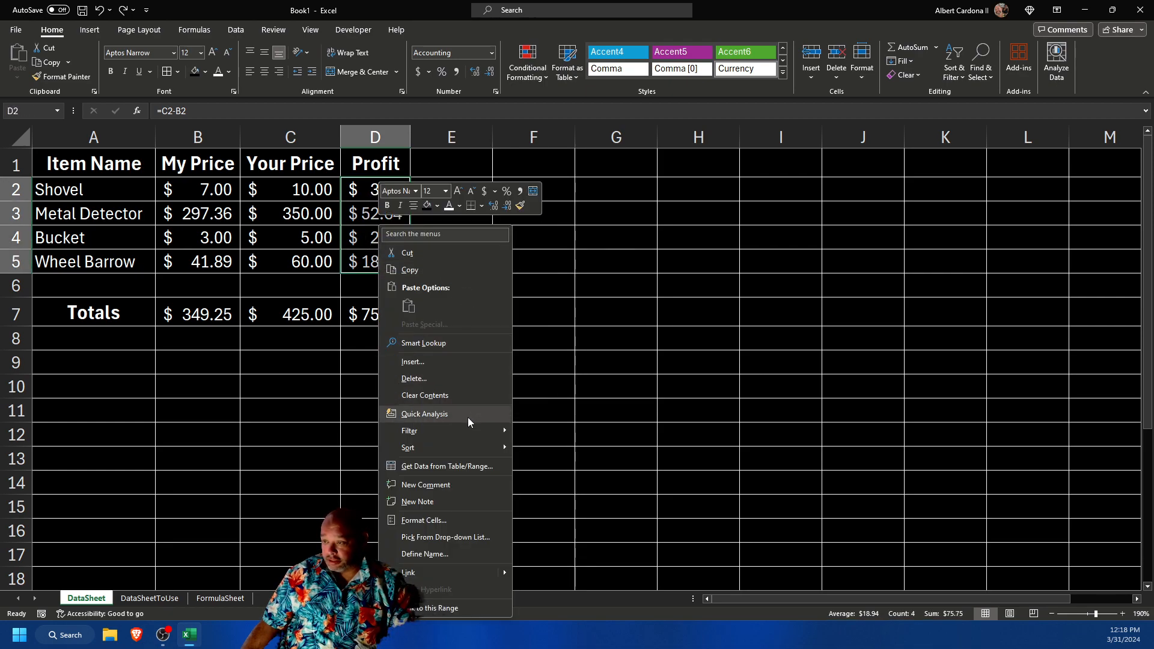
click(441, 554)
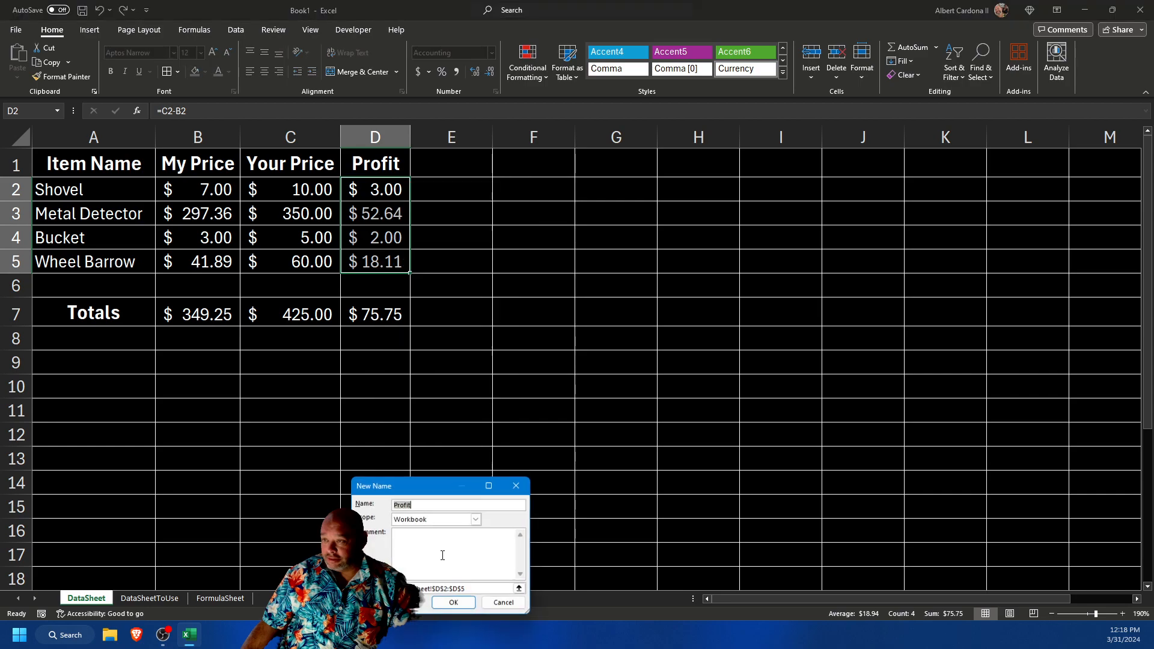
click(429, 504)
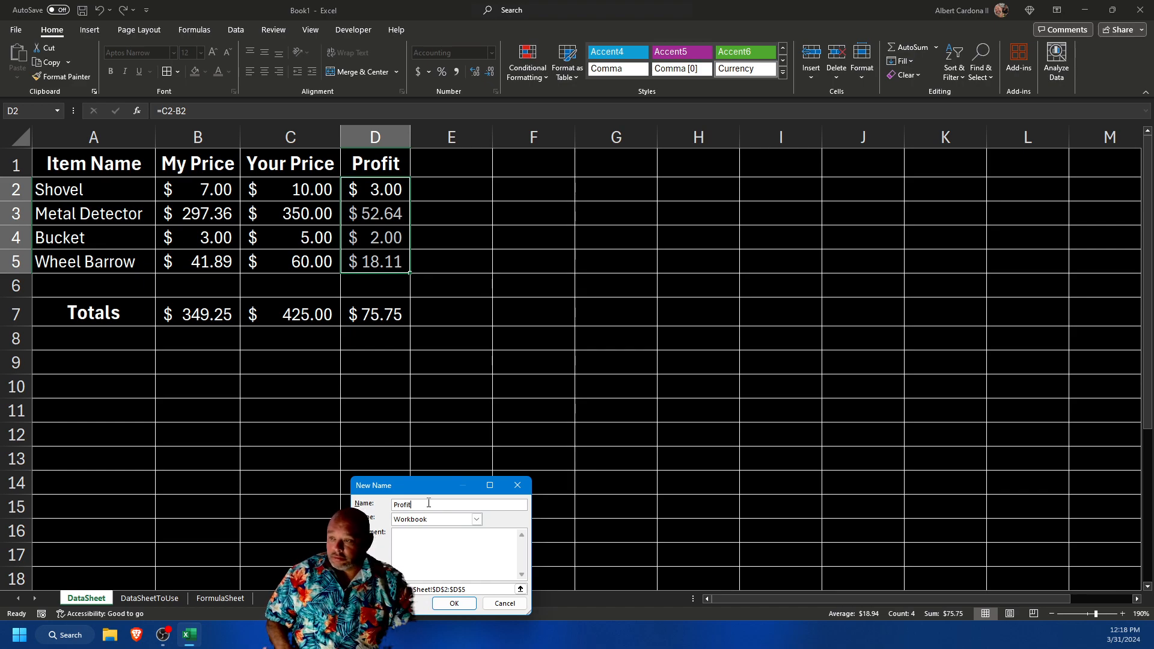
text(R)
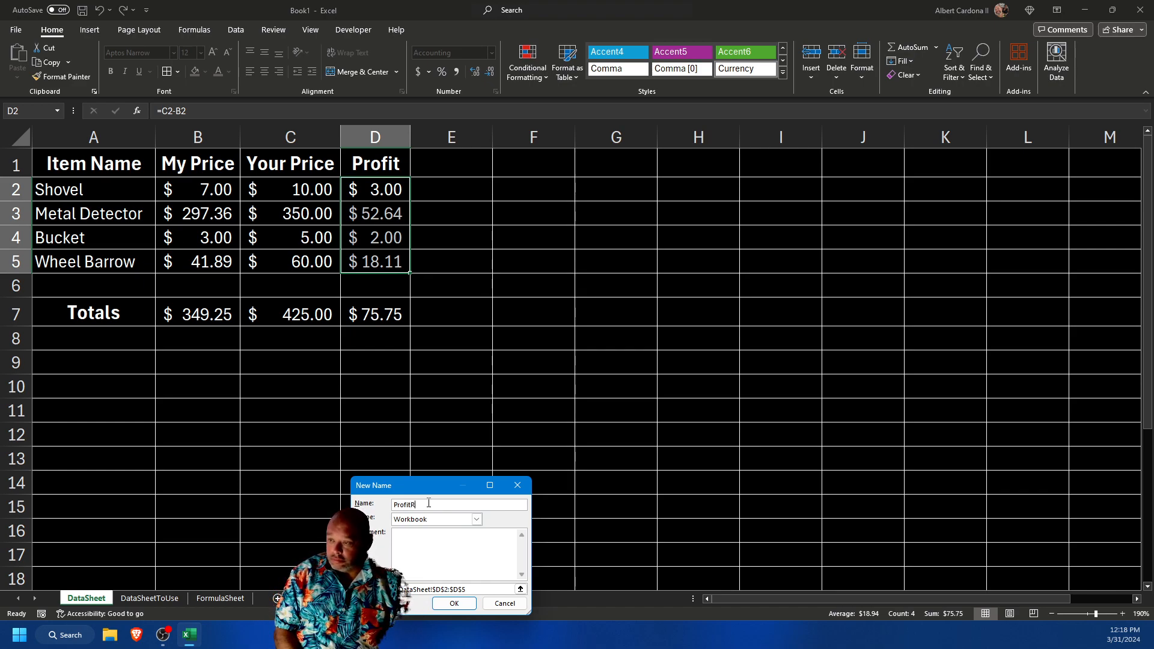
text(ange)
key(Return)
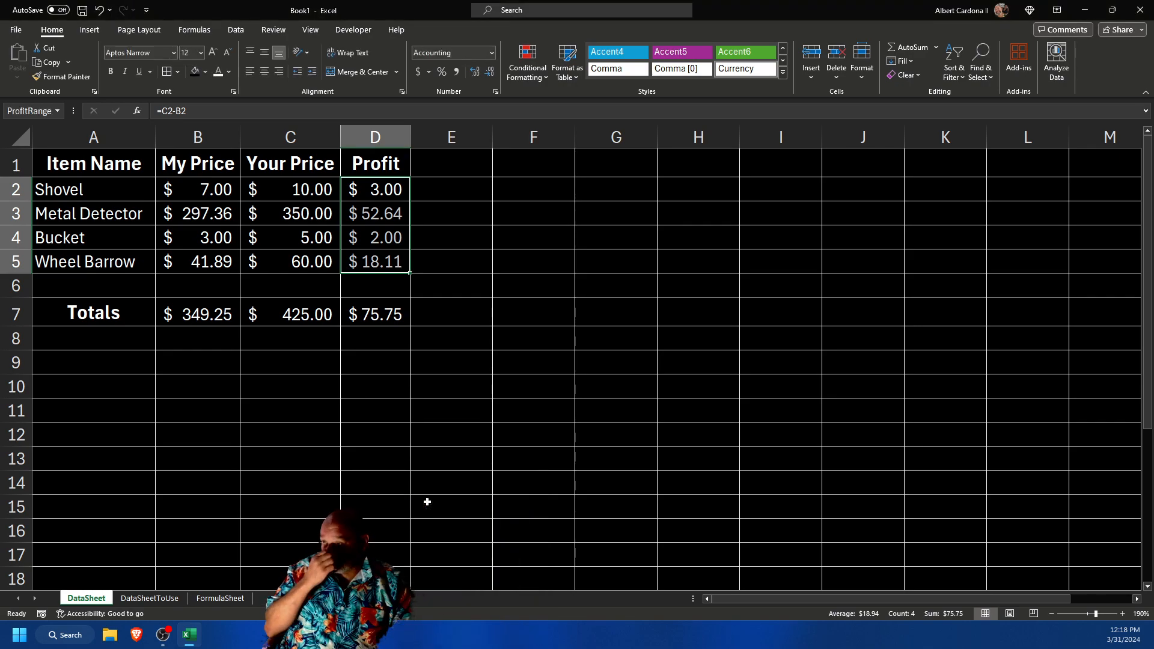
- Replace the Profit total formula in D7 on DataSheet with =SUM(ProfitRange)
click(375, 313)
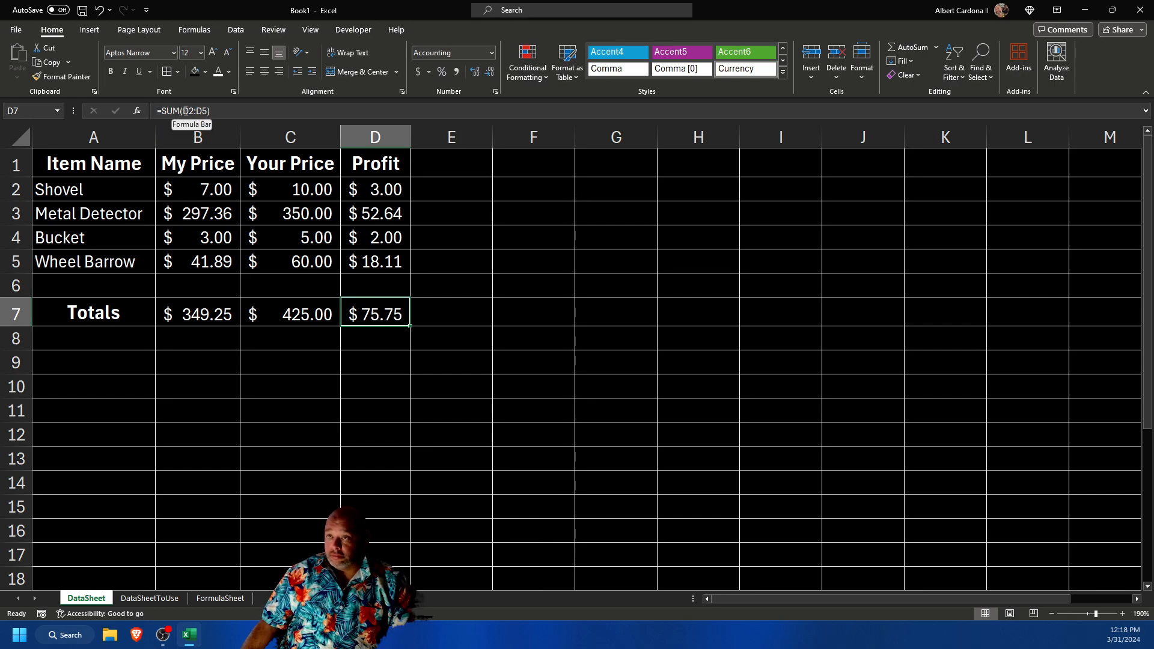
click(199, 112)
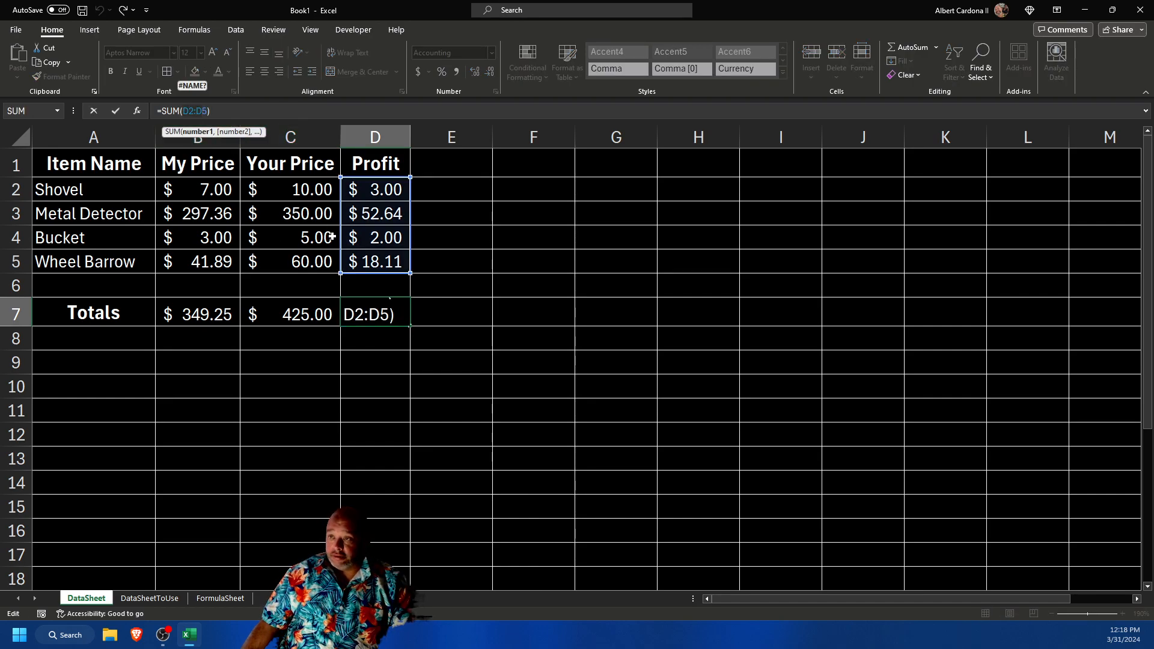
click(376, 311)
key(ctrl+Return)
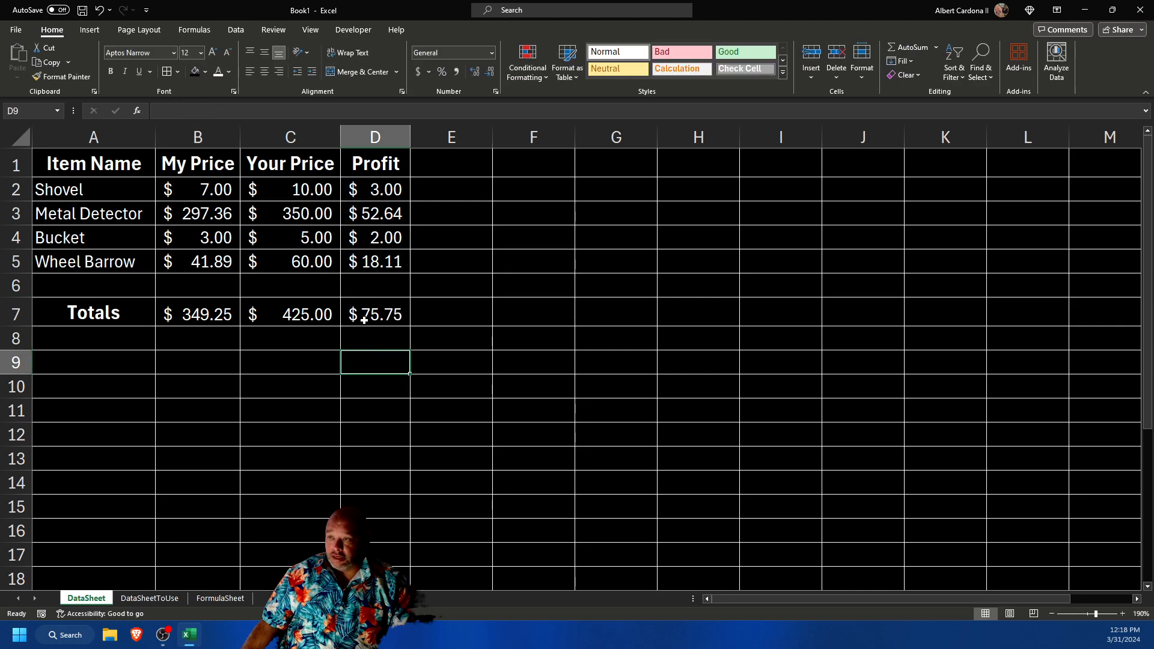
text(=sum)
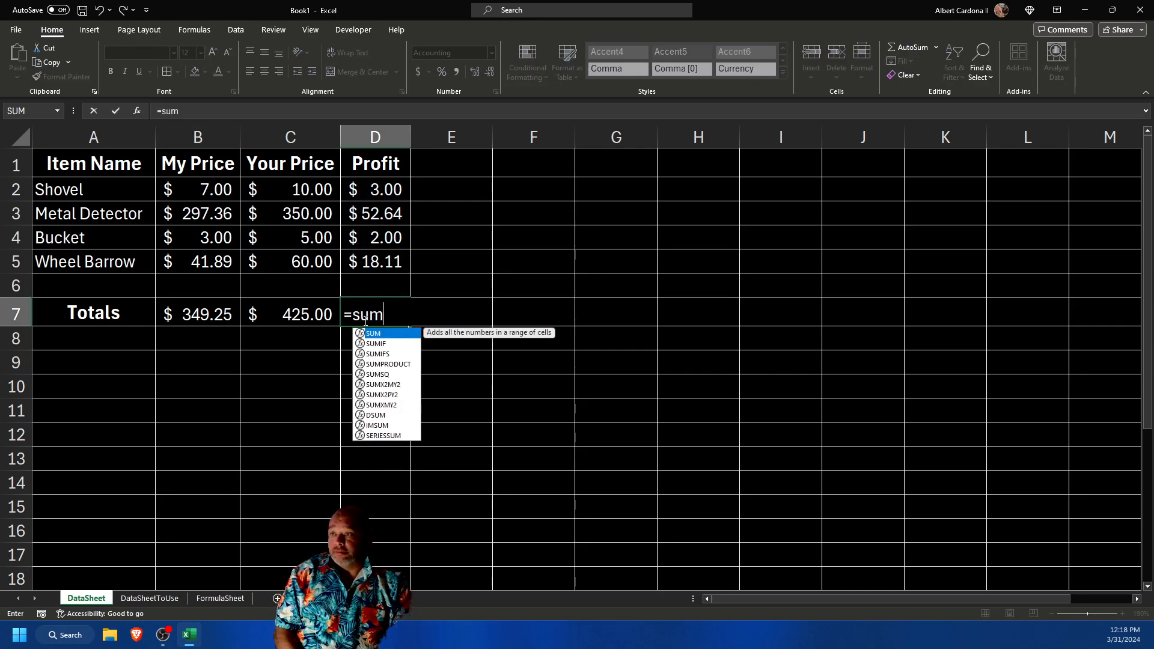
key(Tab)
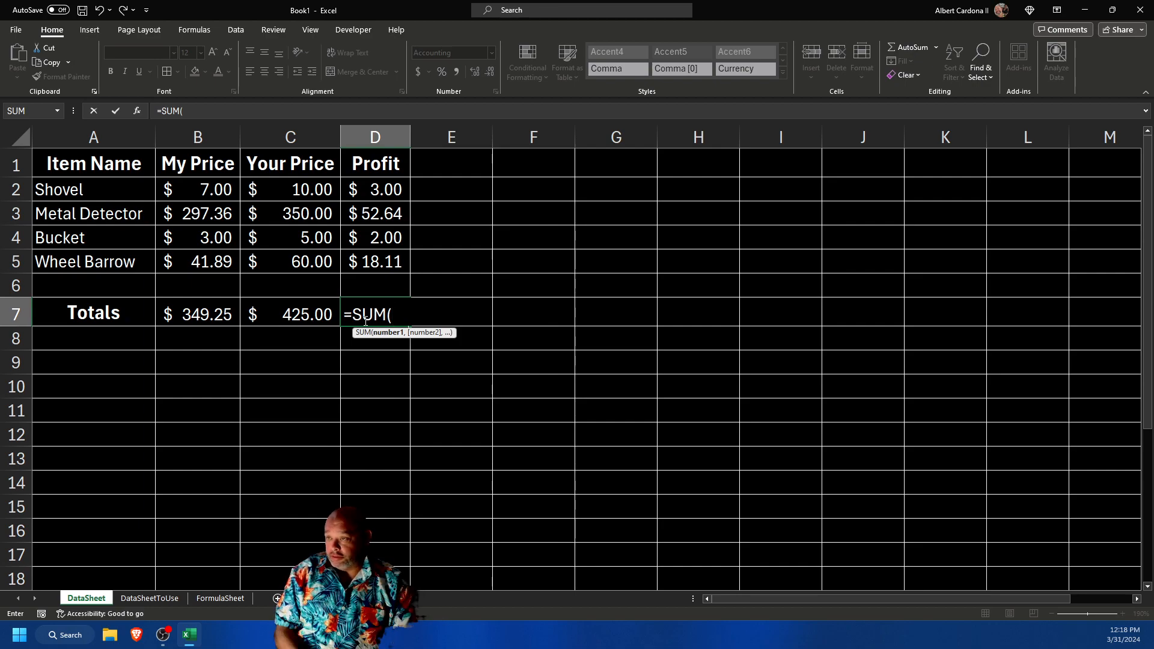
text(profi)
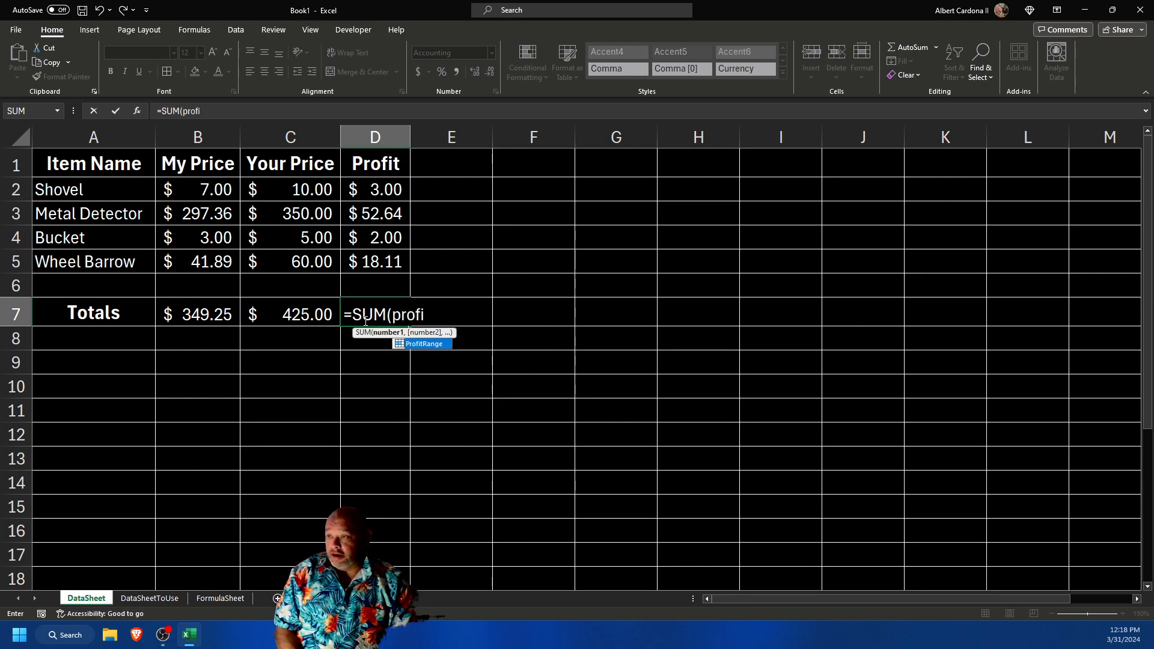
key(Tab)
text())
key(Return)
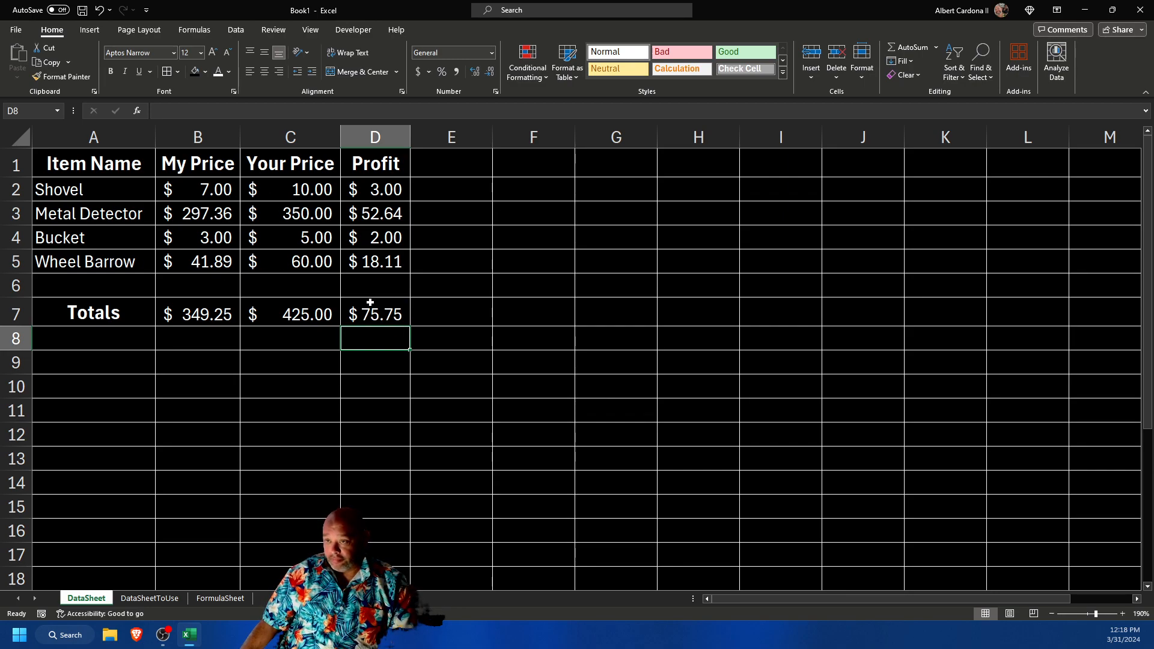
- Review the total formula in D7 and select the Profit cells D2:D5 to check the named range it refers to
click(396, 310)
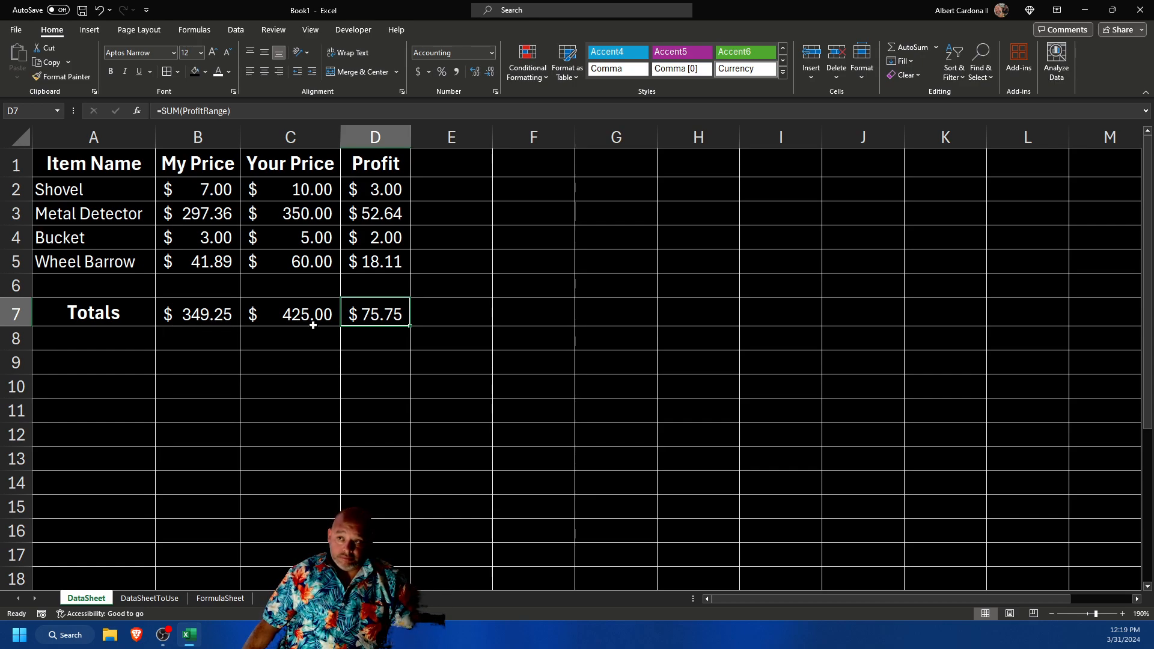
click(372, 266)
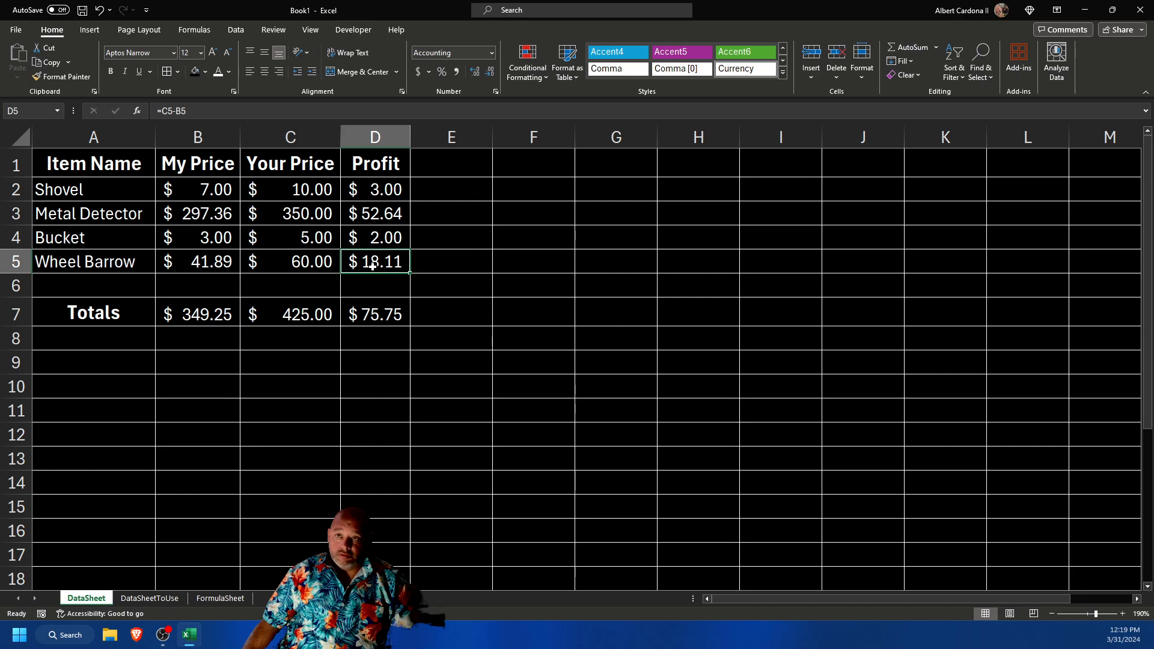
drag(373, 189, 370, 255)
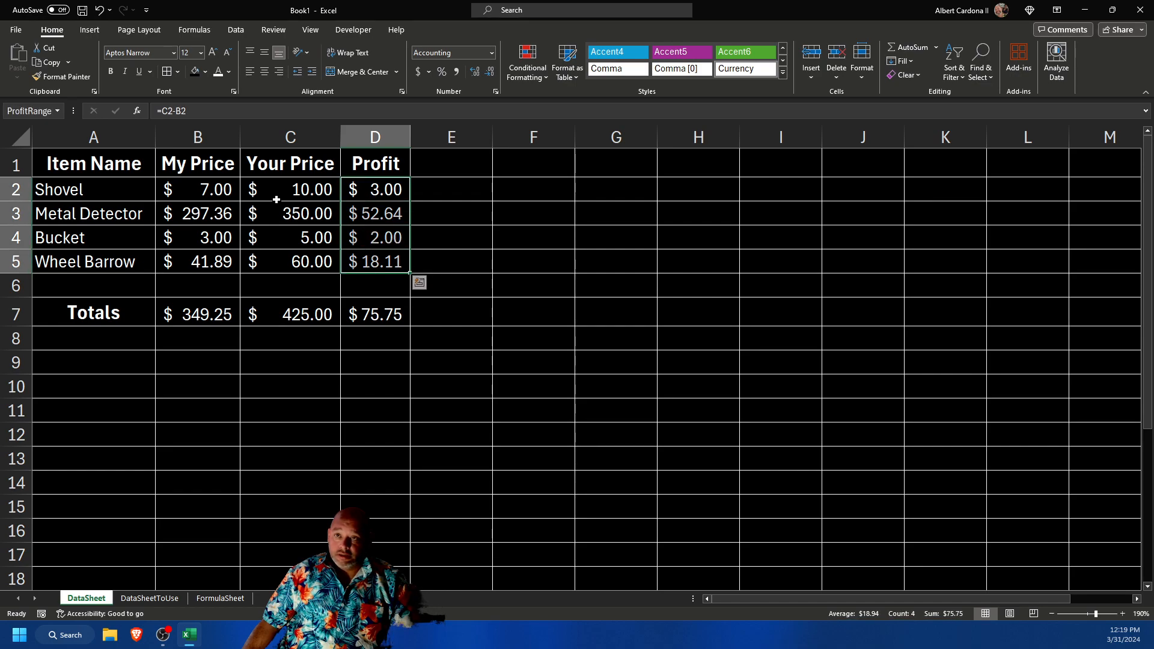